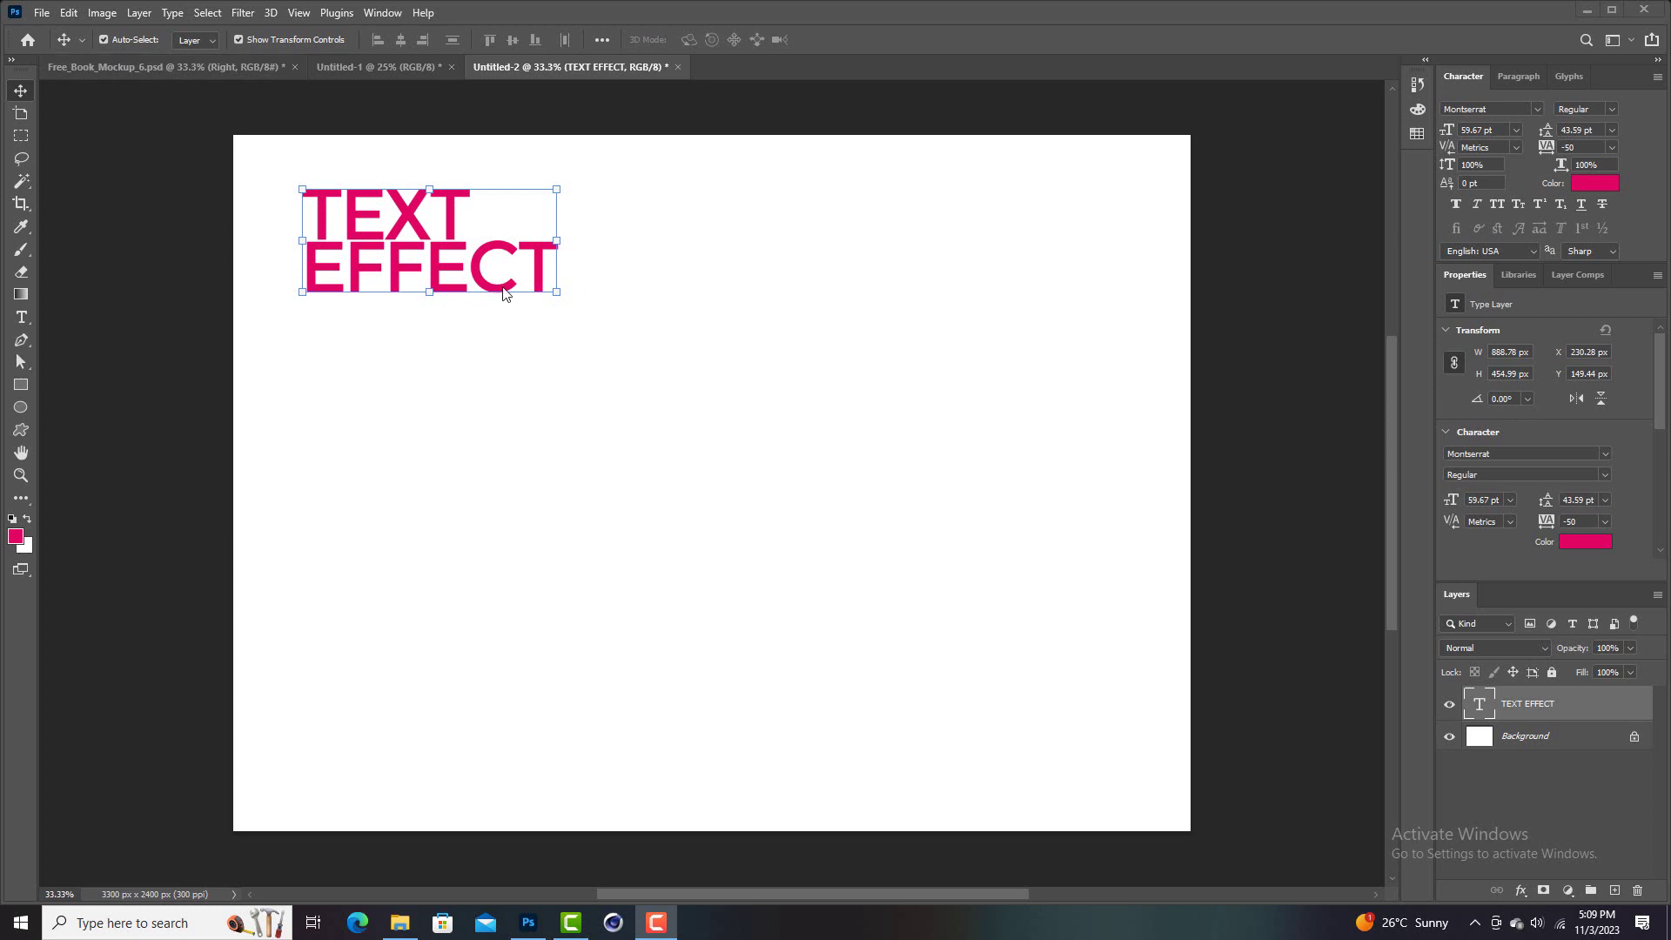
Duplicate the TEXT EFFECT text and place the copy below and to the right of the original, near the canvas centre
{"action": "left_click", "coordinate": [503, 246]}
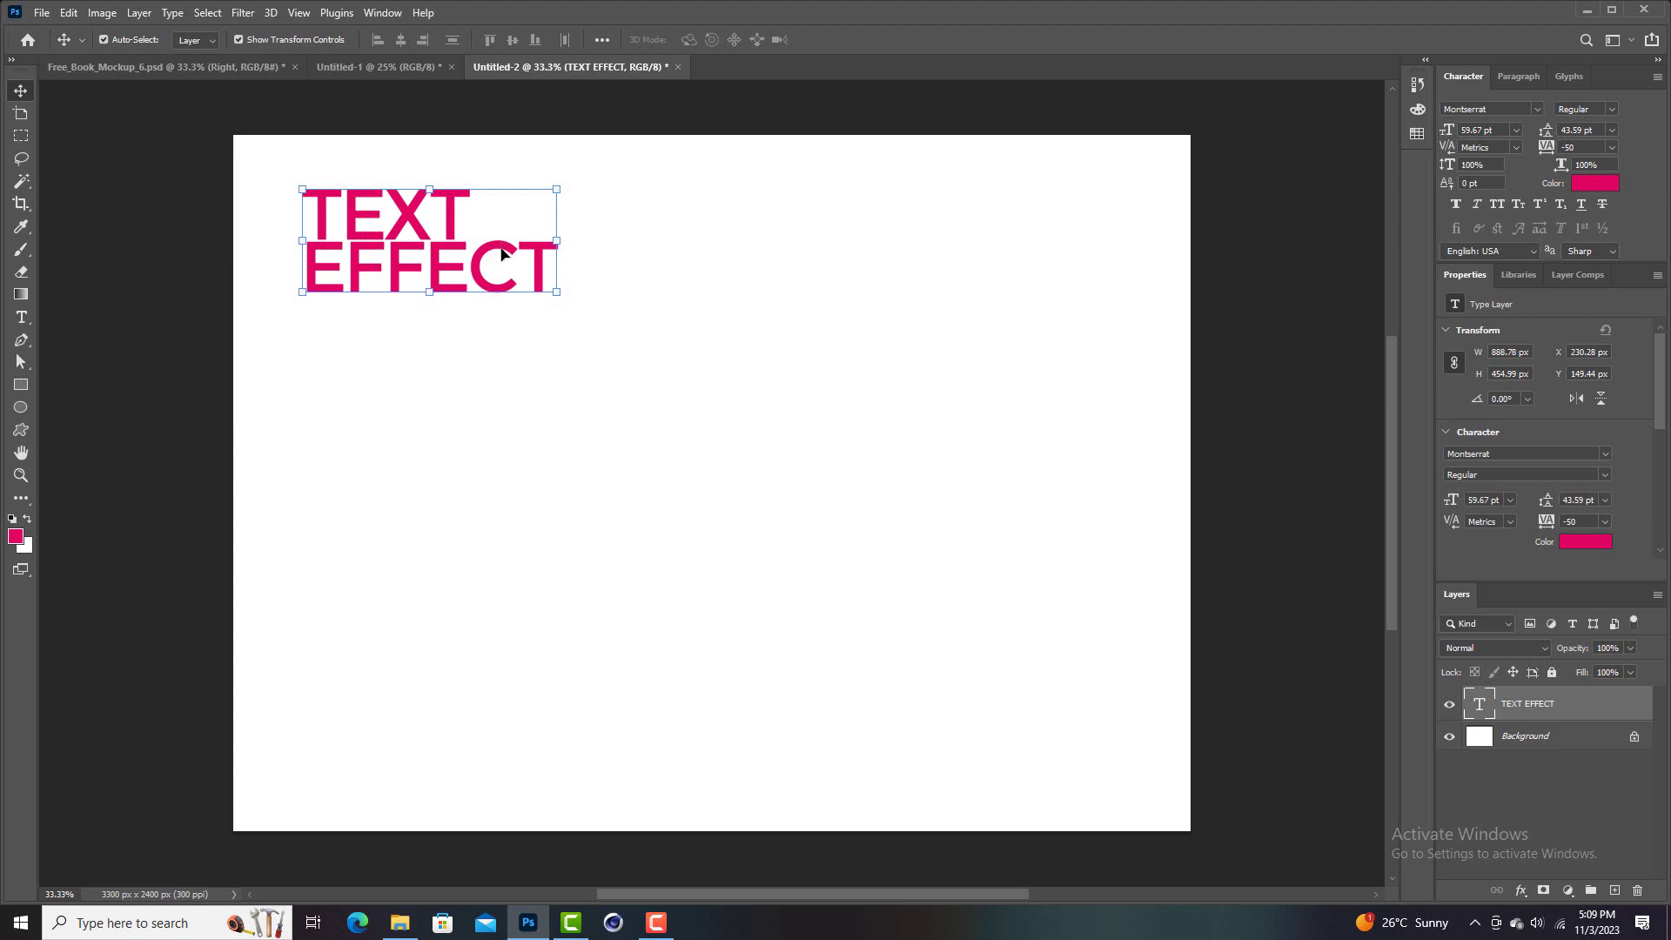
{"action": "left_click", "coordinate": [899, 373]}
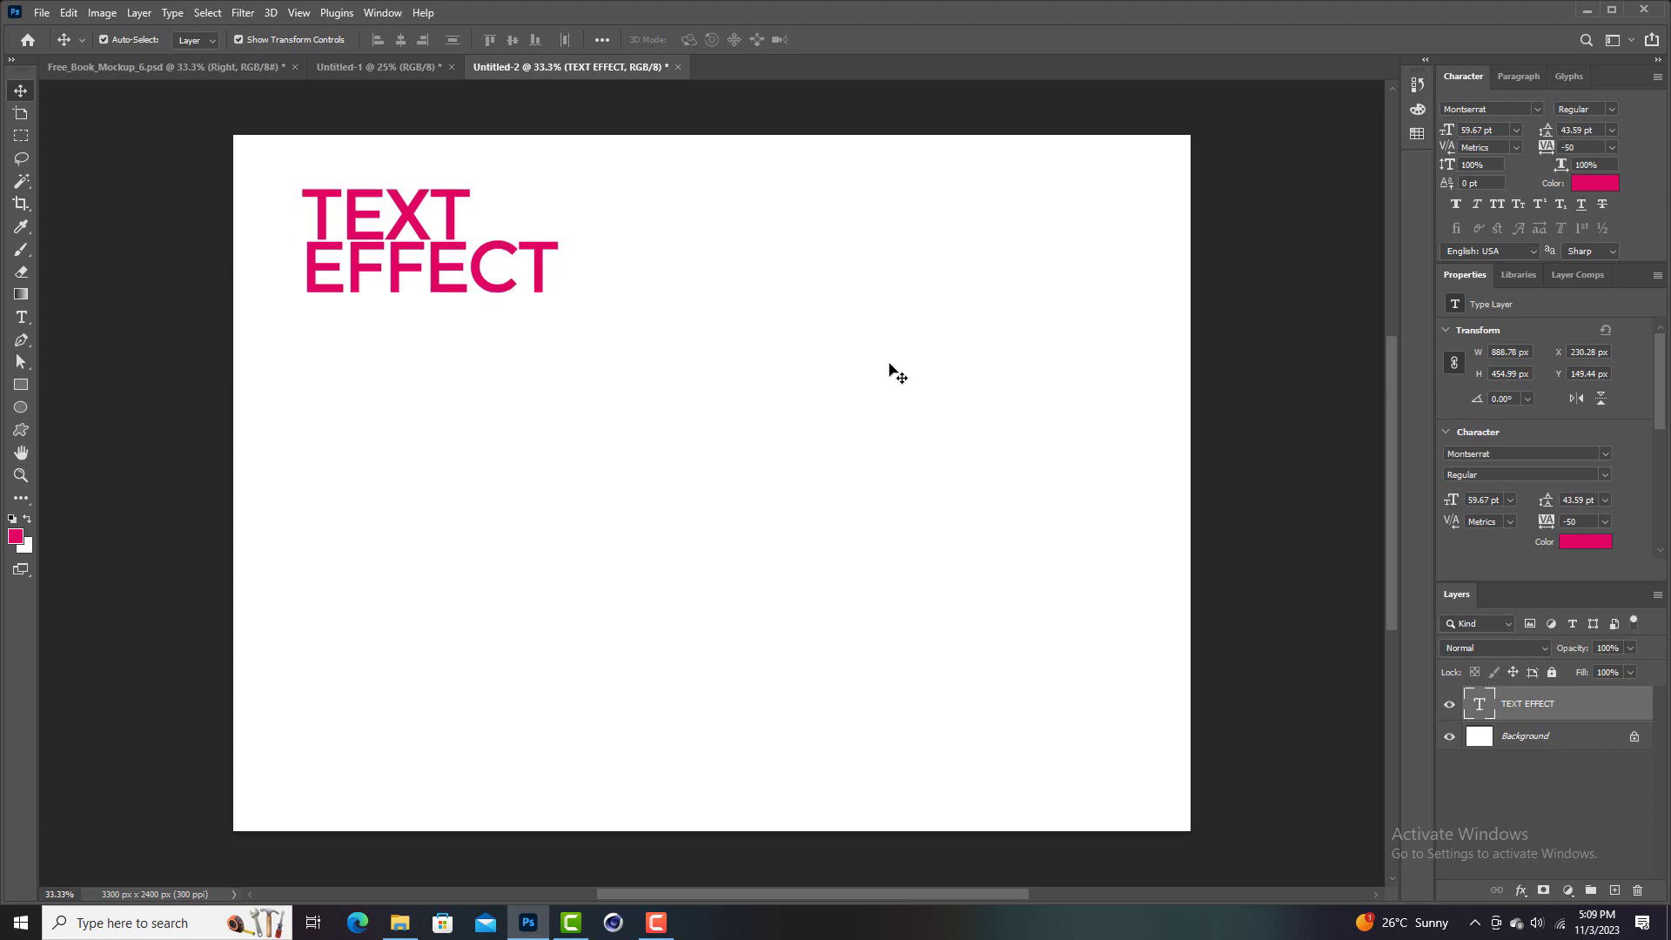
{"action": "left_click", "coordinate": [541, 266]}
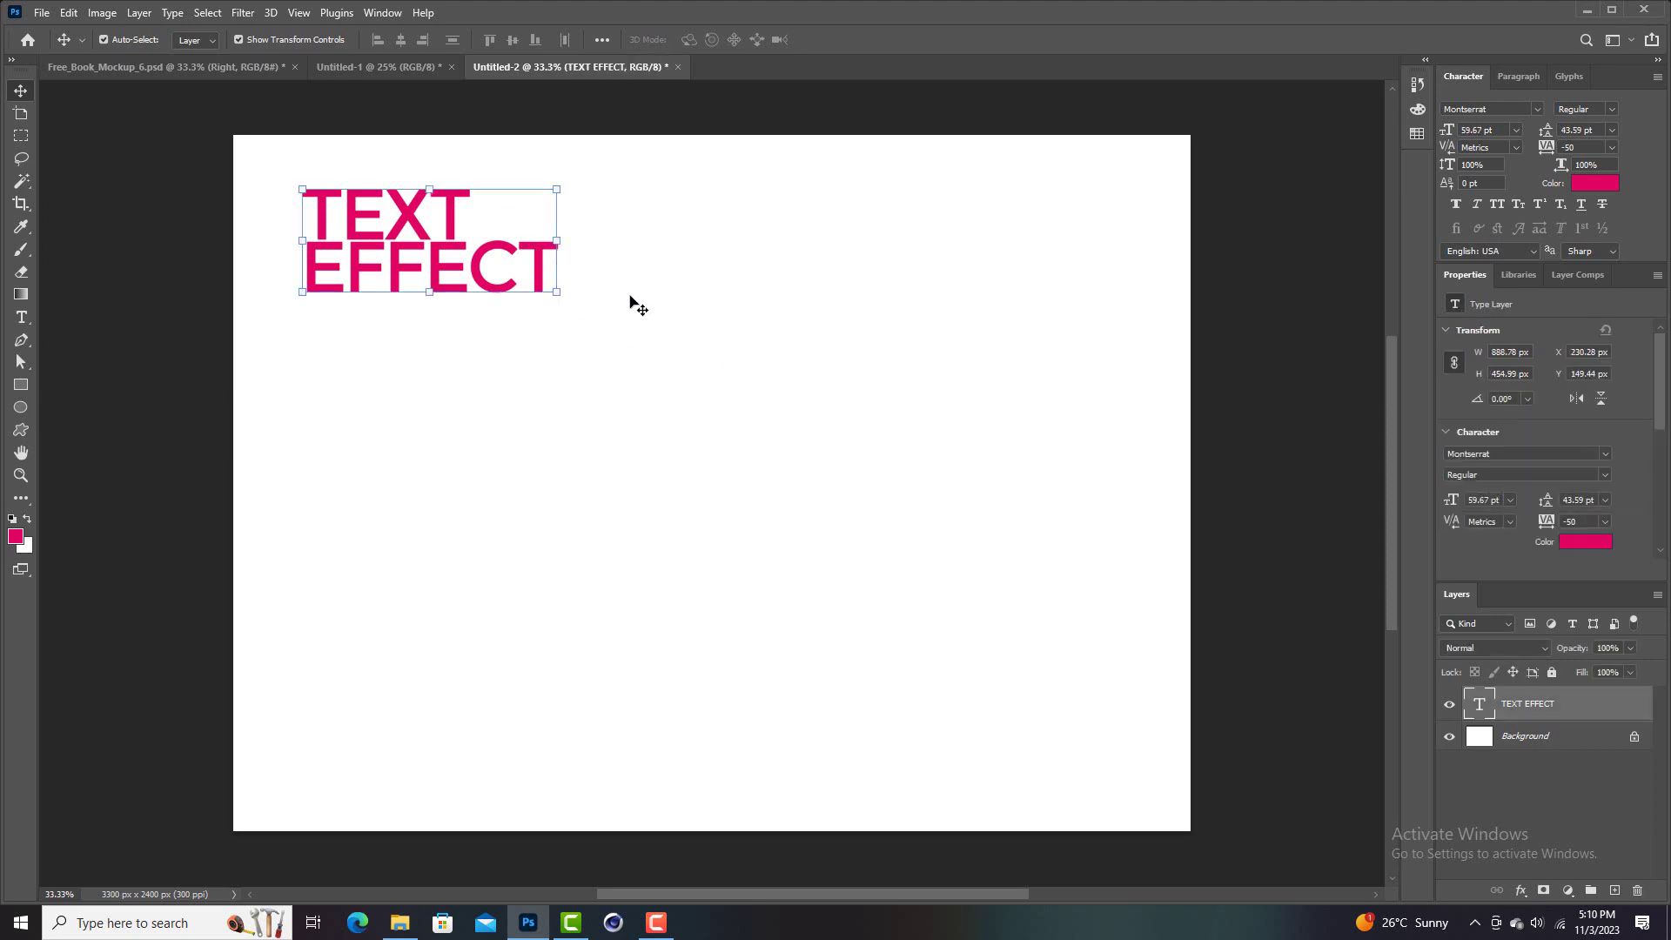
{"action": "left_click", "coordinate": [534, 249]}
{"action": "key", "text": "ctrl"}
{"action": "left_click_drag", "start_coordinate": [533, 249], "coordinate": [768, 438]}
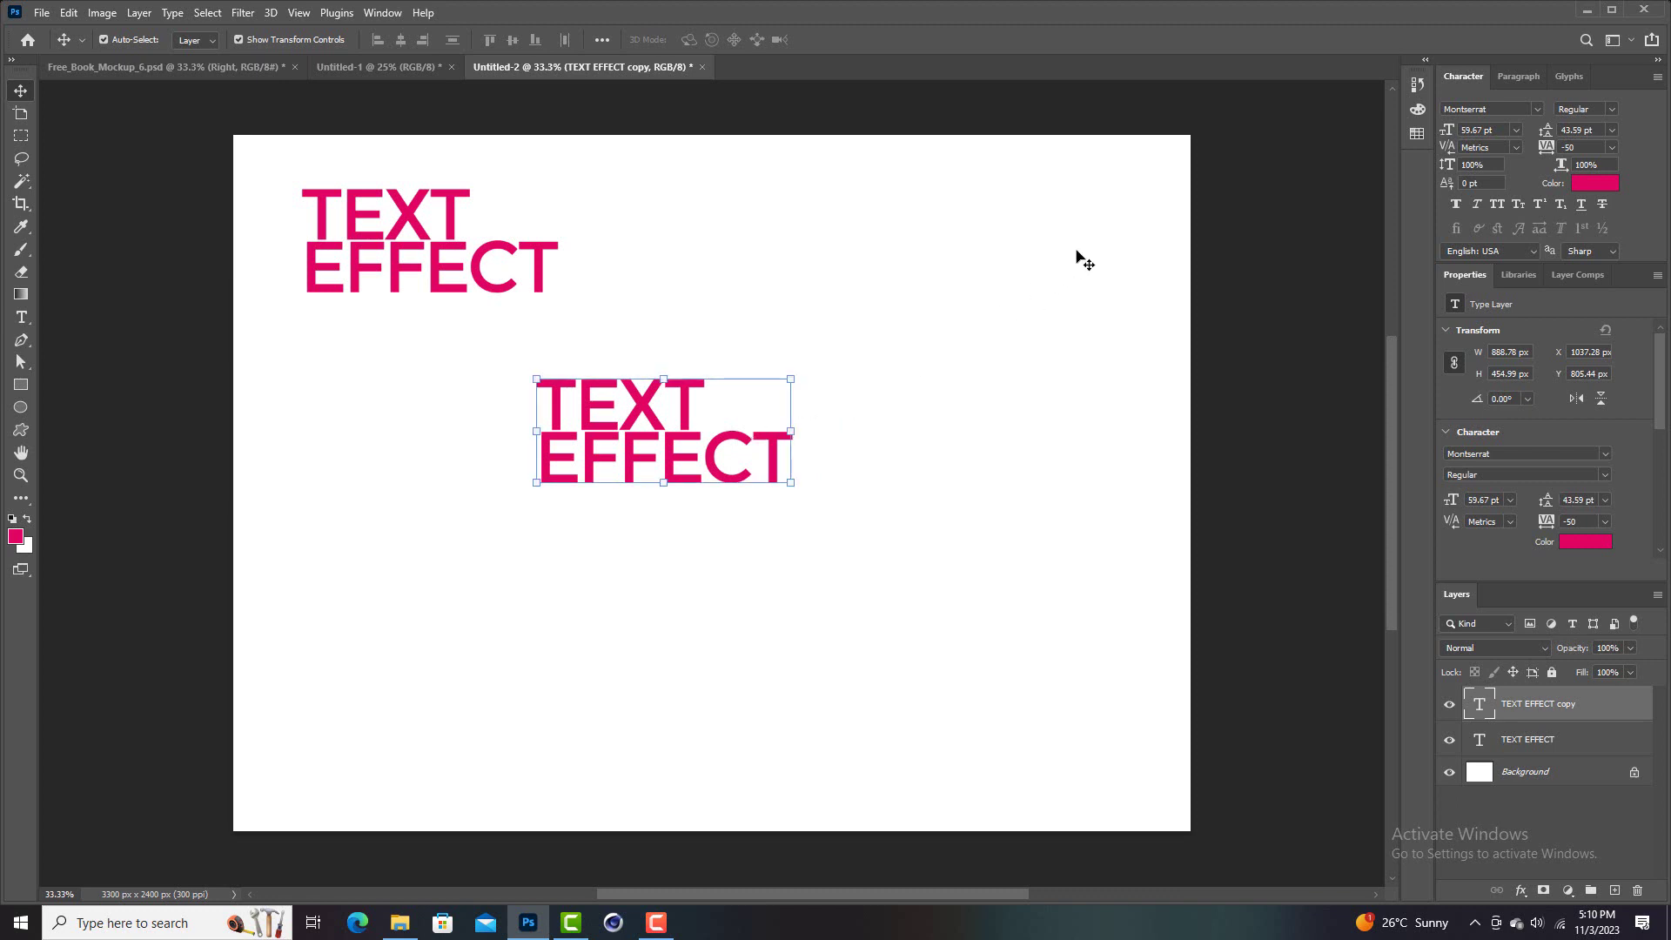
Change the font of the copied text to Bebas Neue
{"action": "left_click", "coordinate": [1539, 111]}
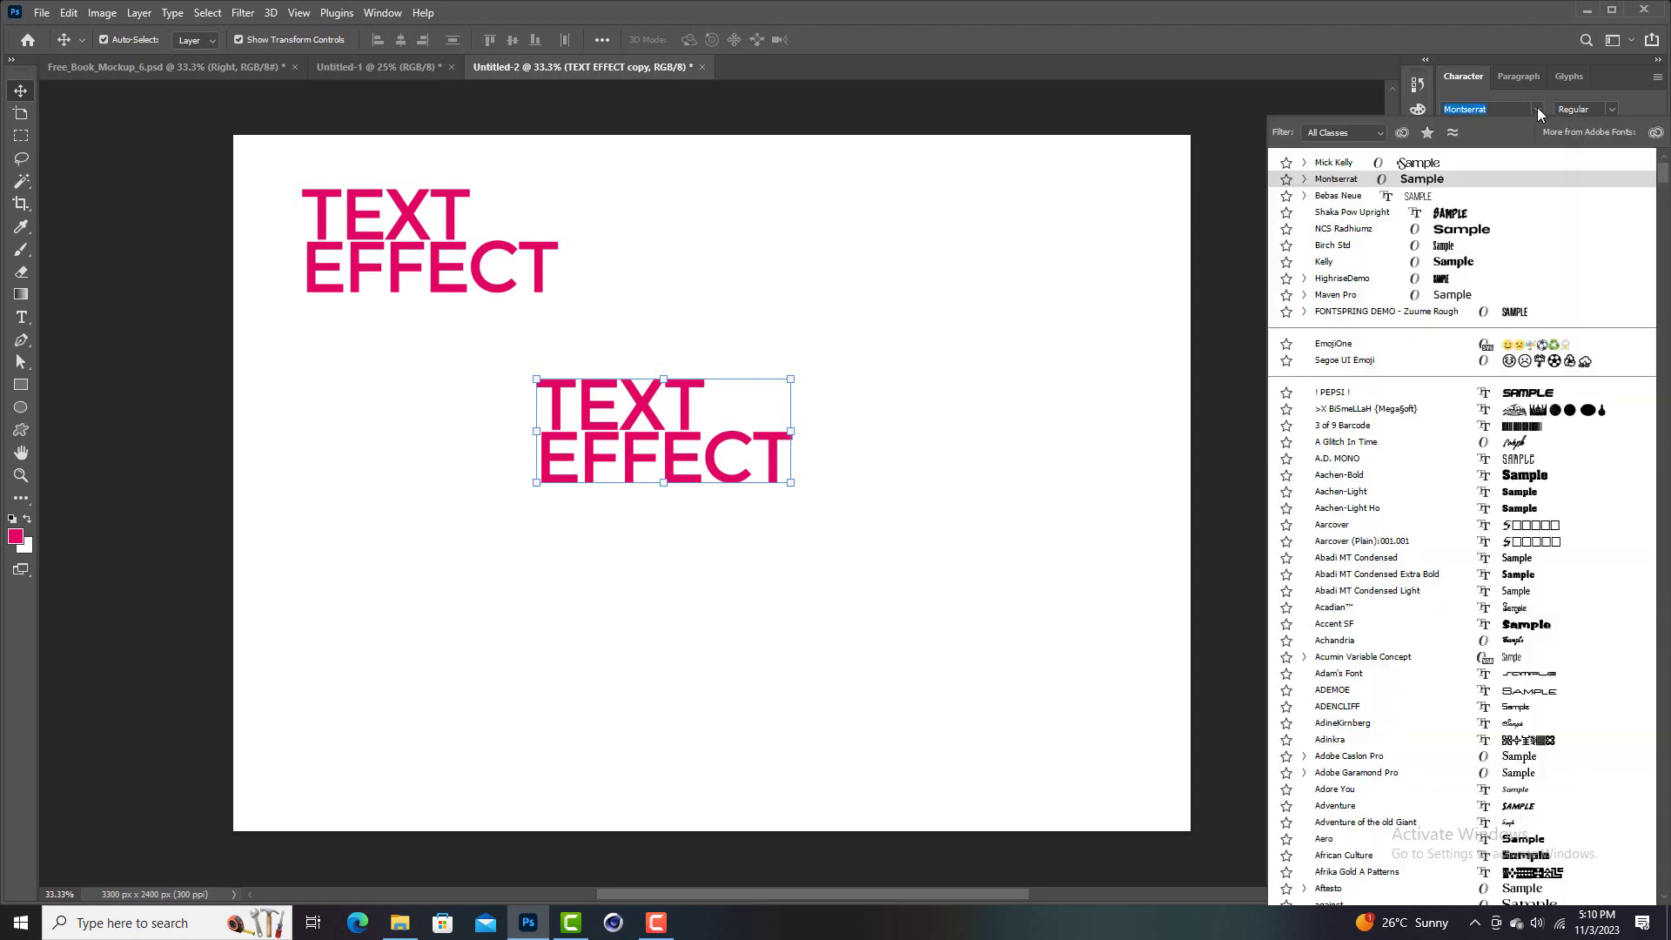
{"action": "left_click", "coordinate": [1539, 111]}
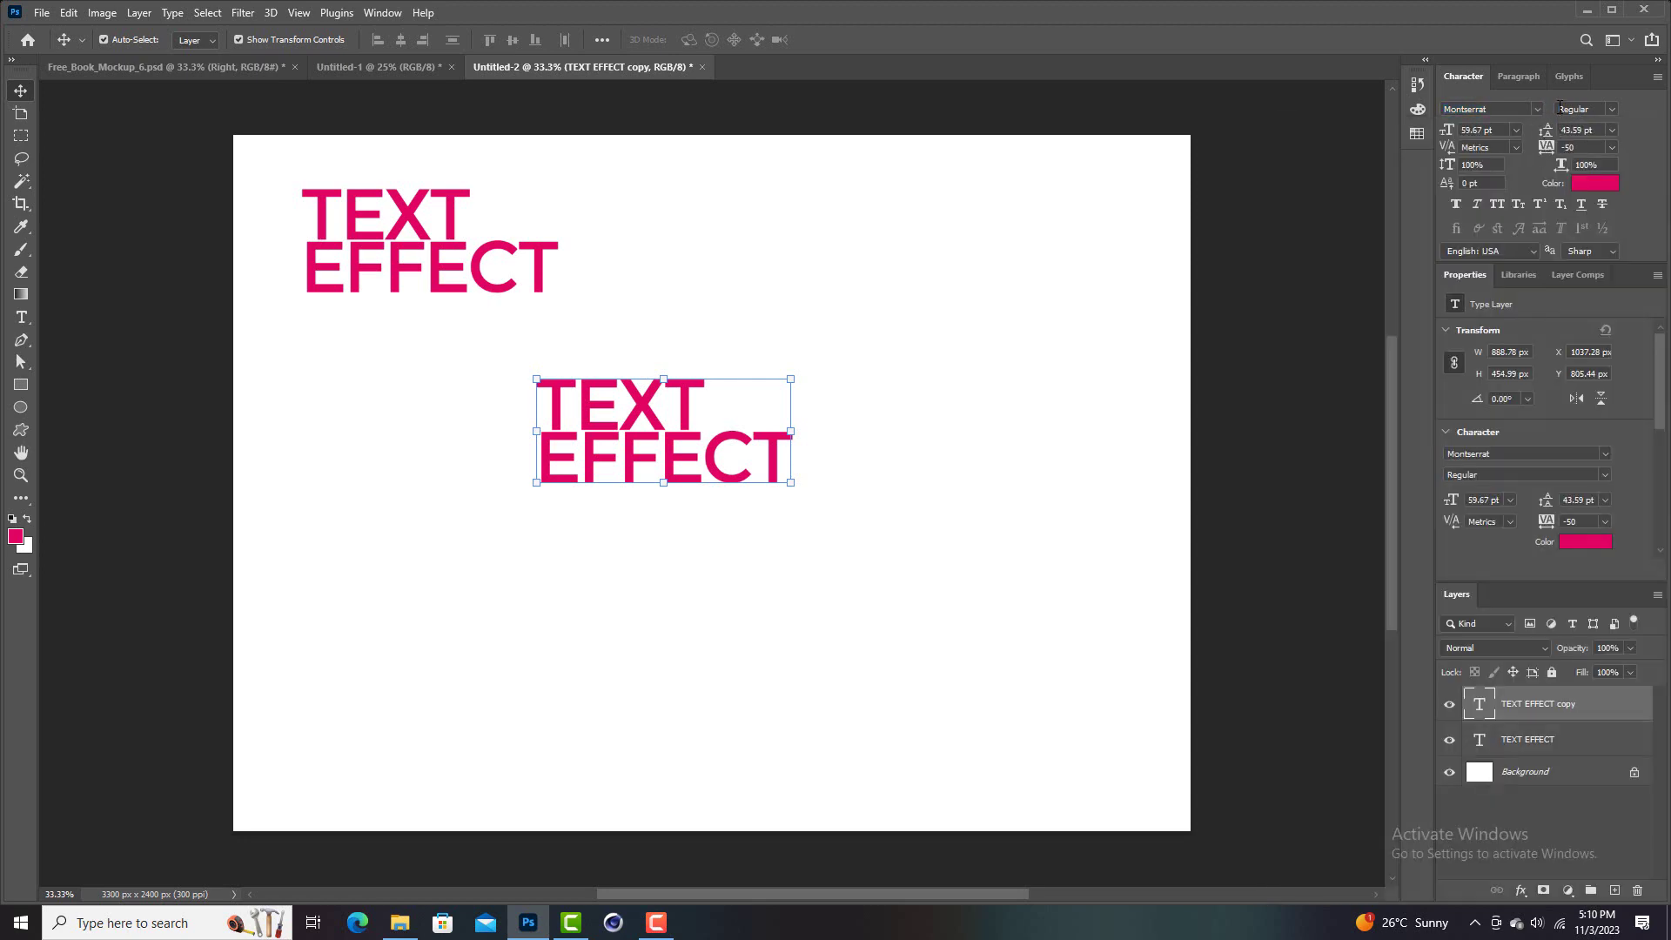
{"action": "left_click", "coordinate": [1539, 110]}
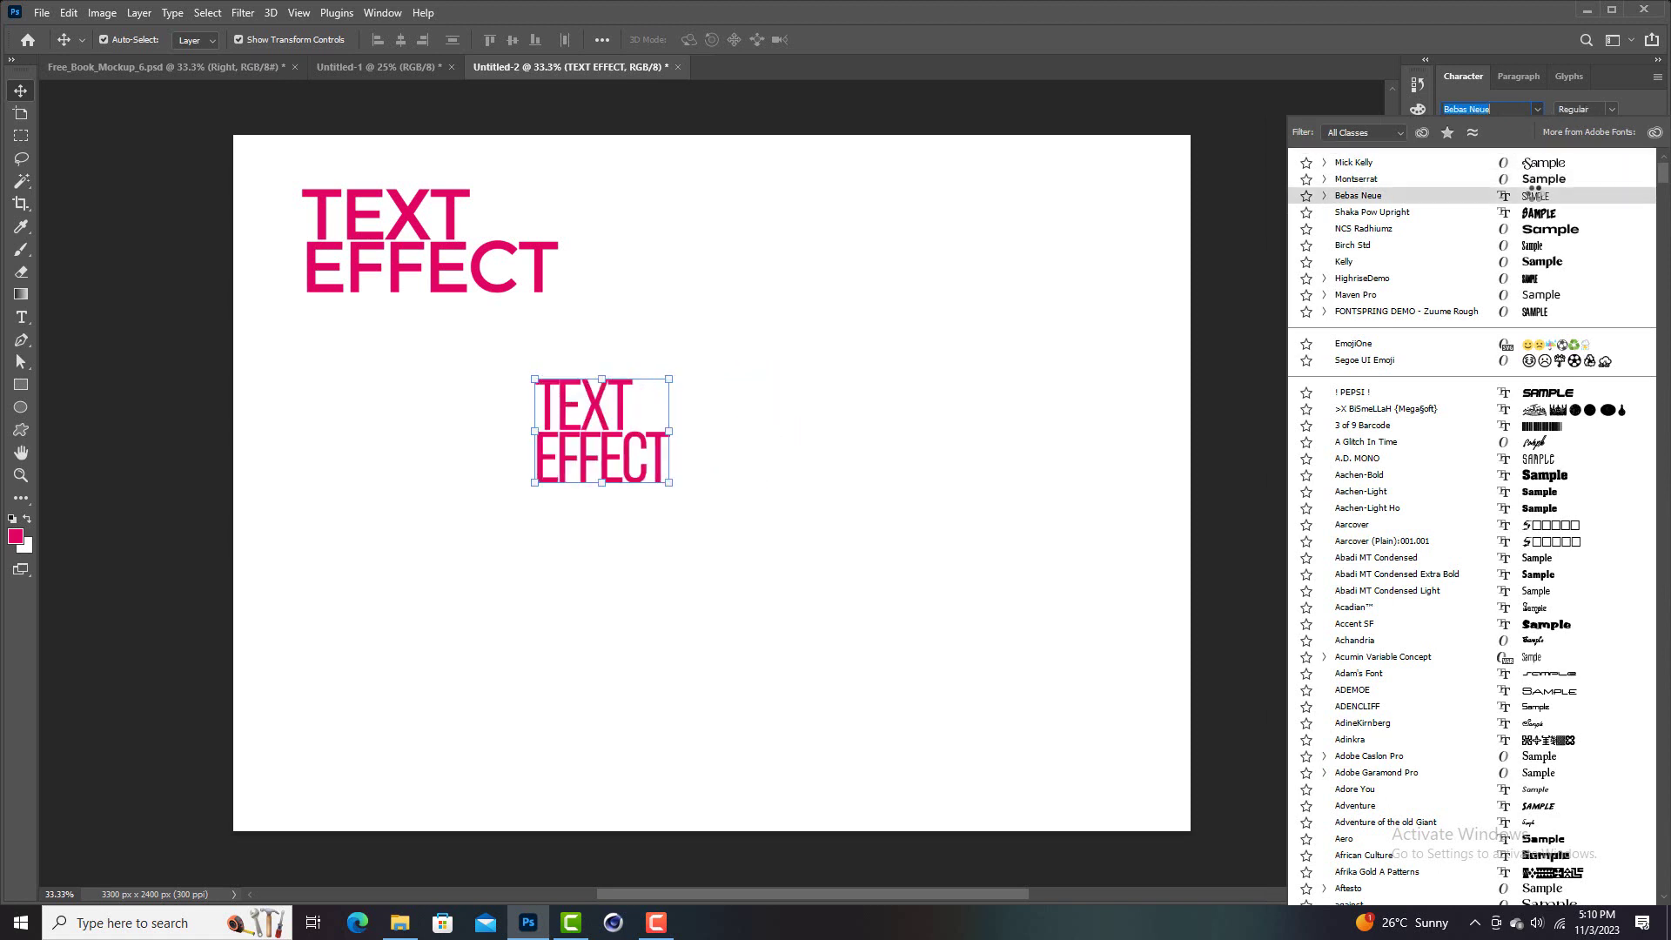
{"action": "left_click", "coordinate": [1535, 196]}
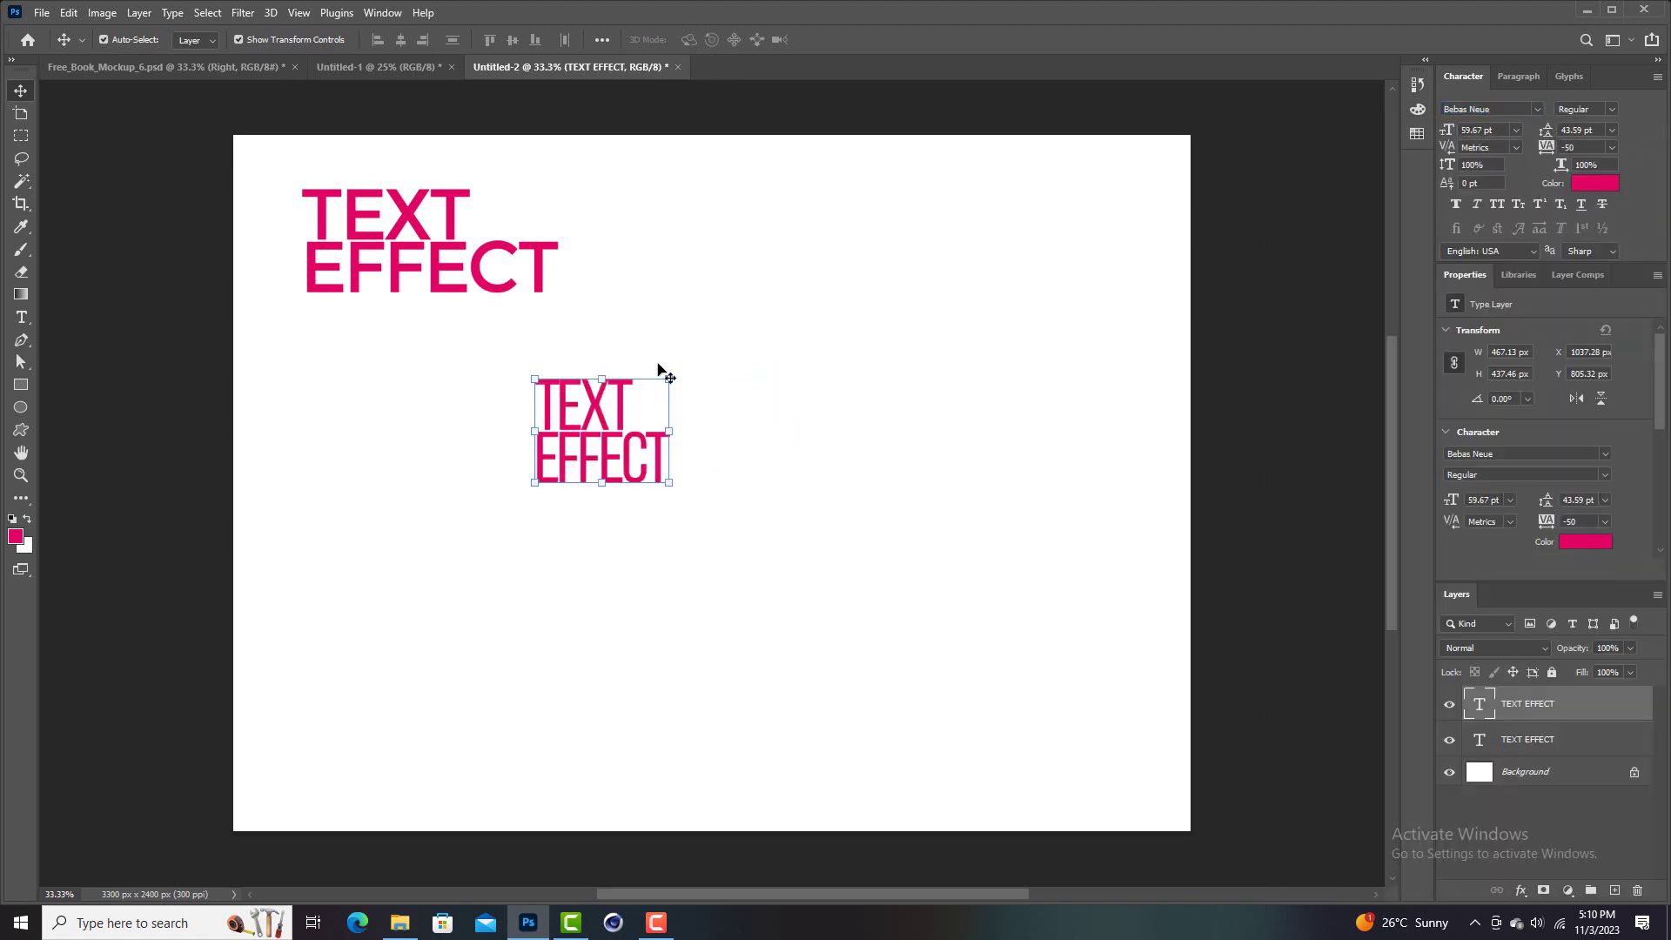
Shift the copied text slightly right, scale it up to about 181%, and set its font style to Bold
{"action": "left_click_drag", "start_coordinate": [622, 416], "coordinate": [685, 424]}
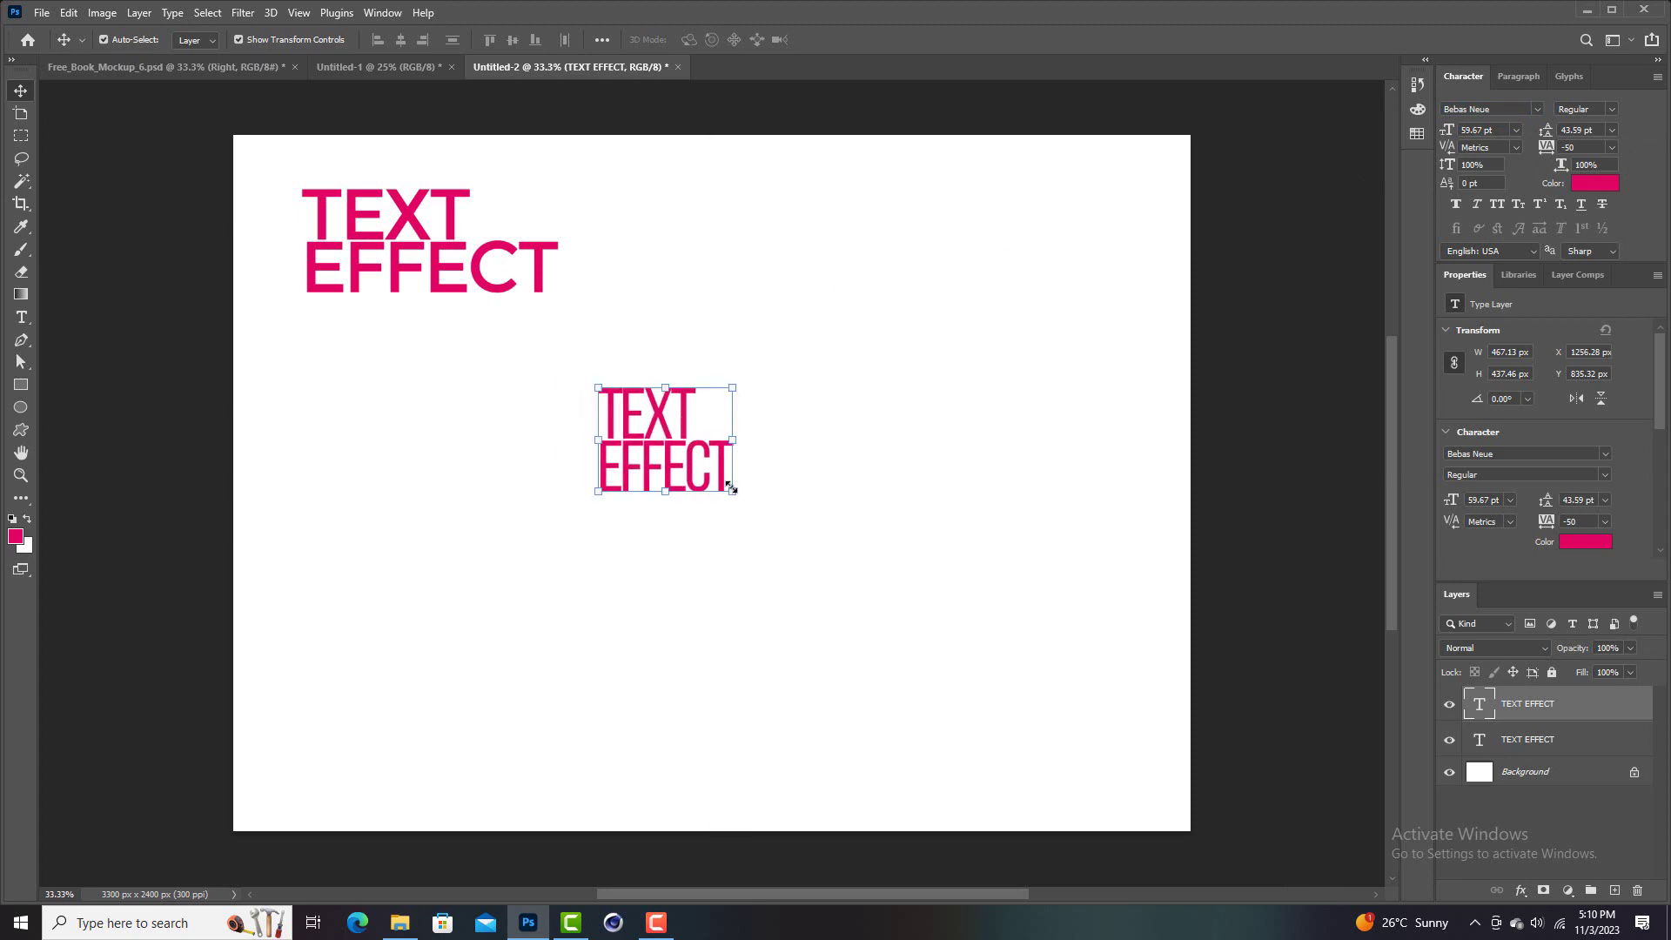
{"action": "left_click_drag", "start_coordinate": [736, 493], "coordinate": [844, 589]}
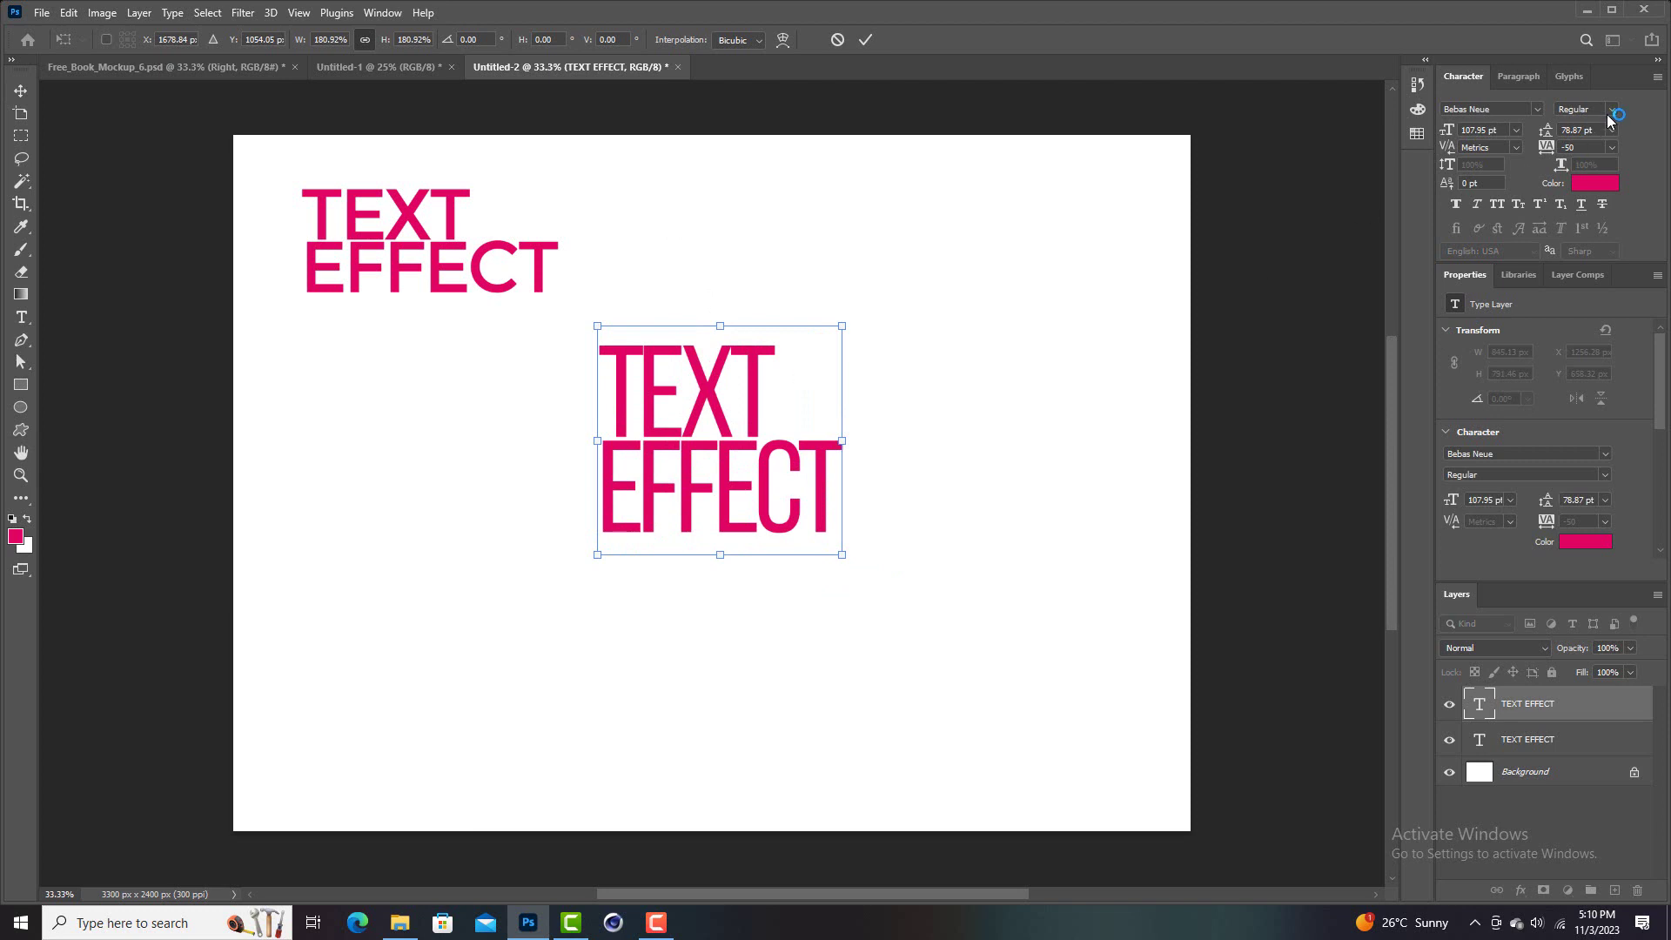
{"action": "left_click", "coordinate": [866, 39]}
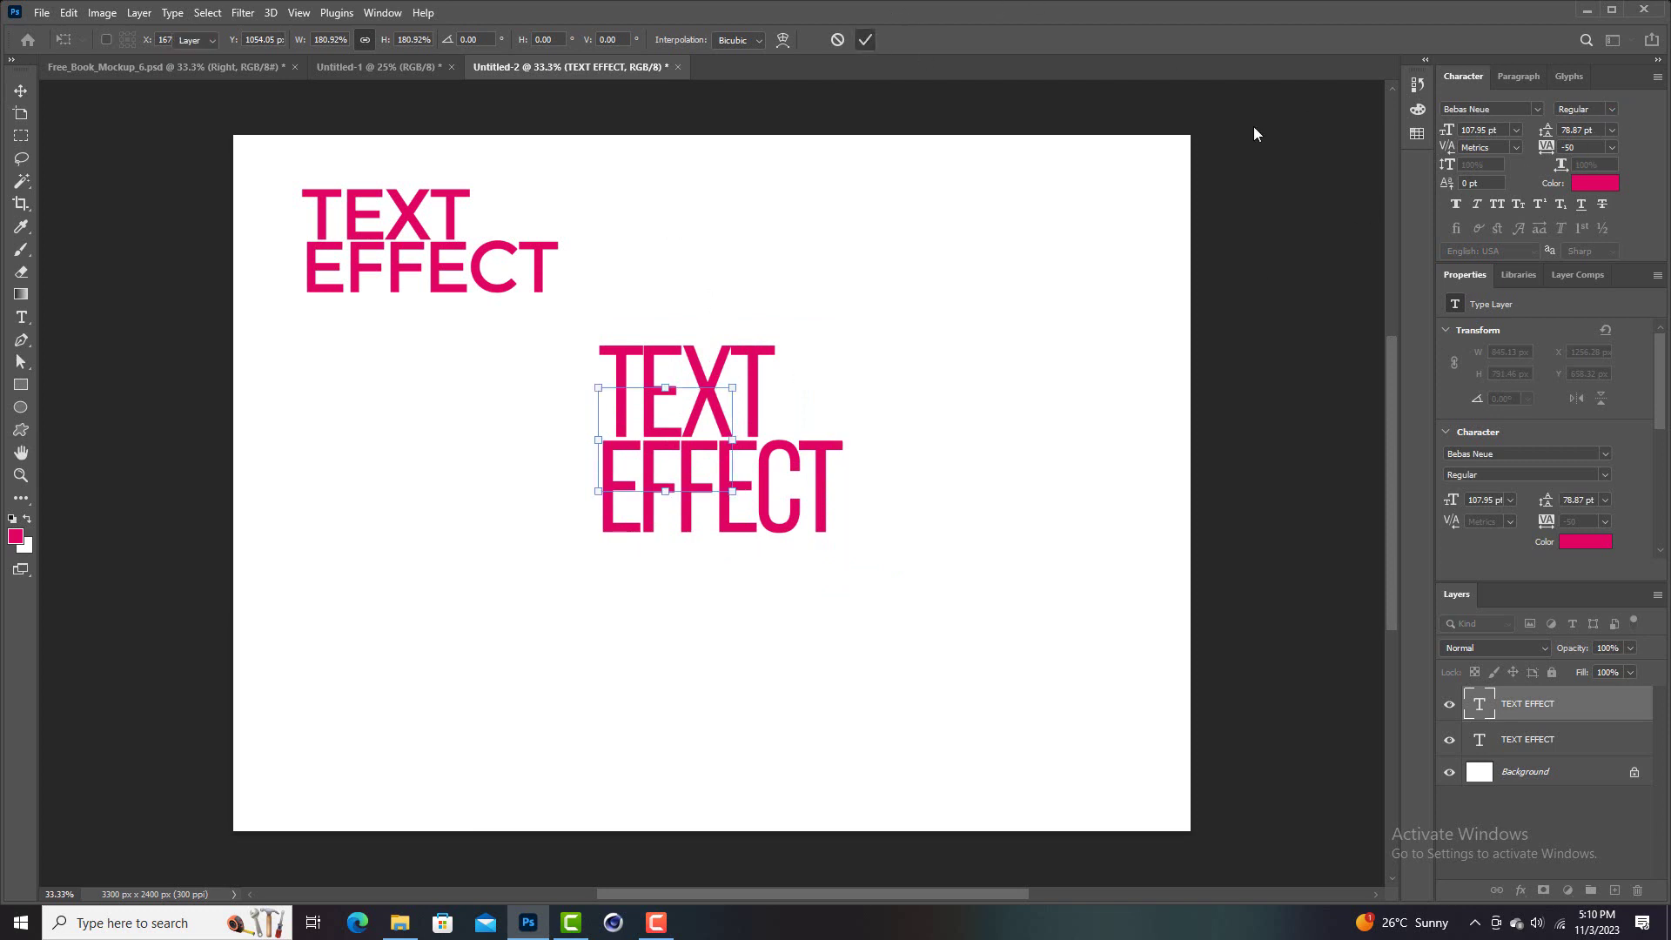
{"action": "left_click", "coordinate": [1612, 109]}
{"action": "left_click", "coordinate": [1617, 181]}
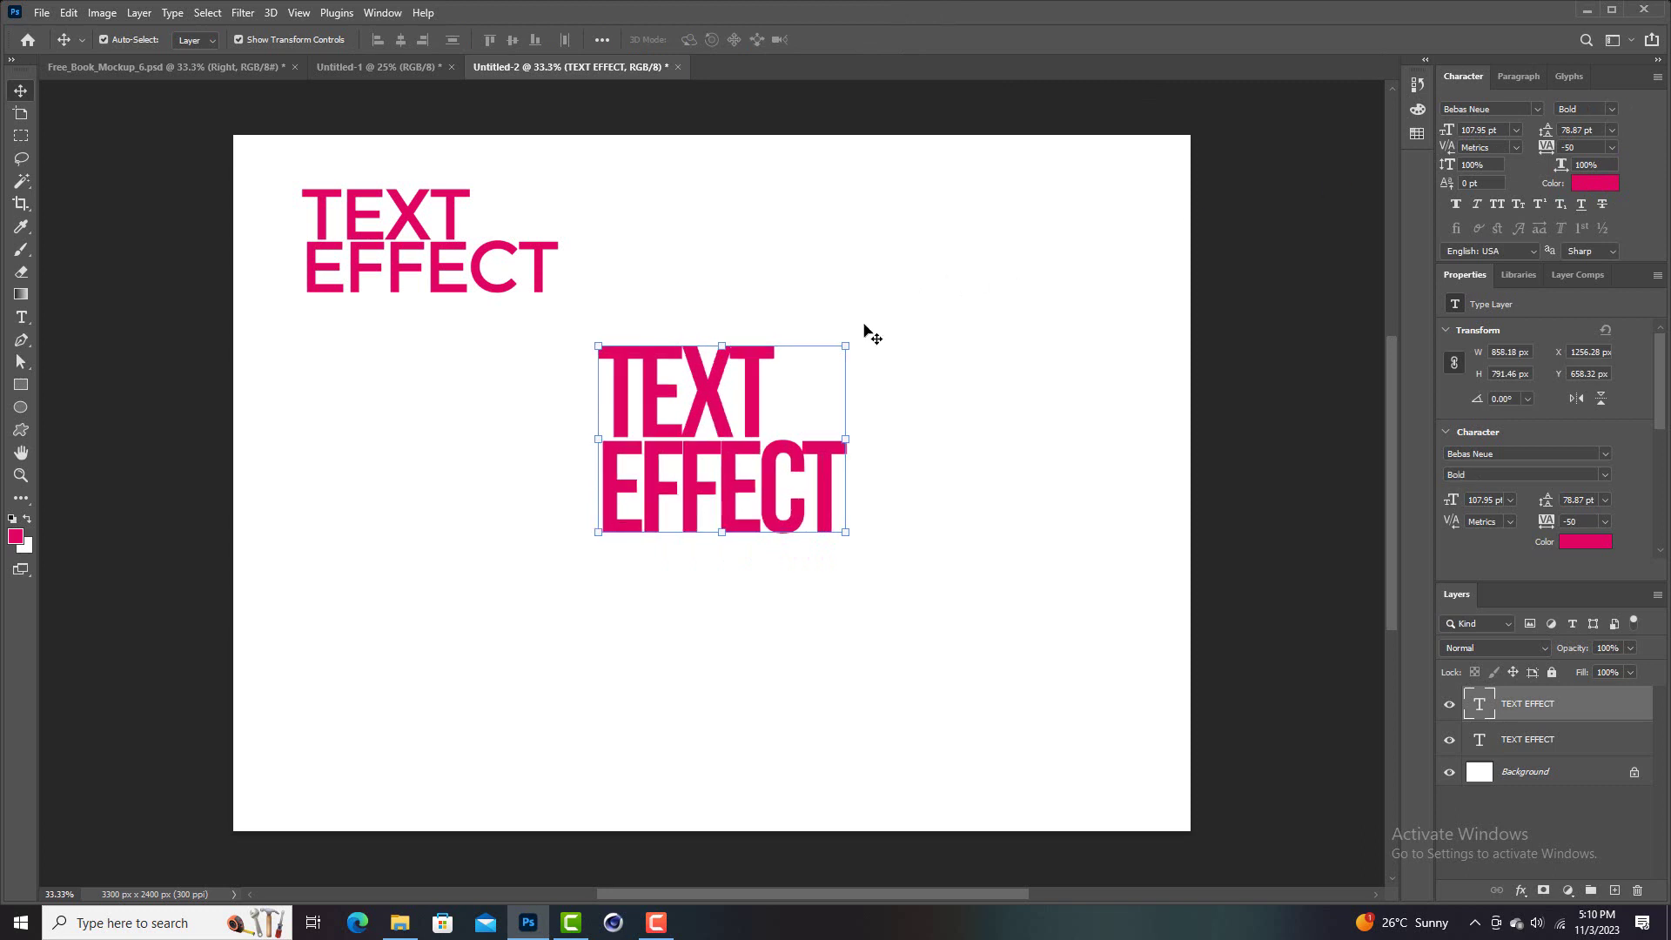
Replace the copied text's wording with PROPHETIC and move the word left and slightly down
{"action": "double_click", "coordinate": [757, 406]}
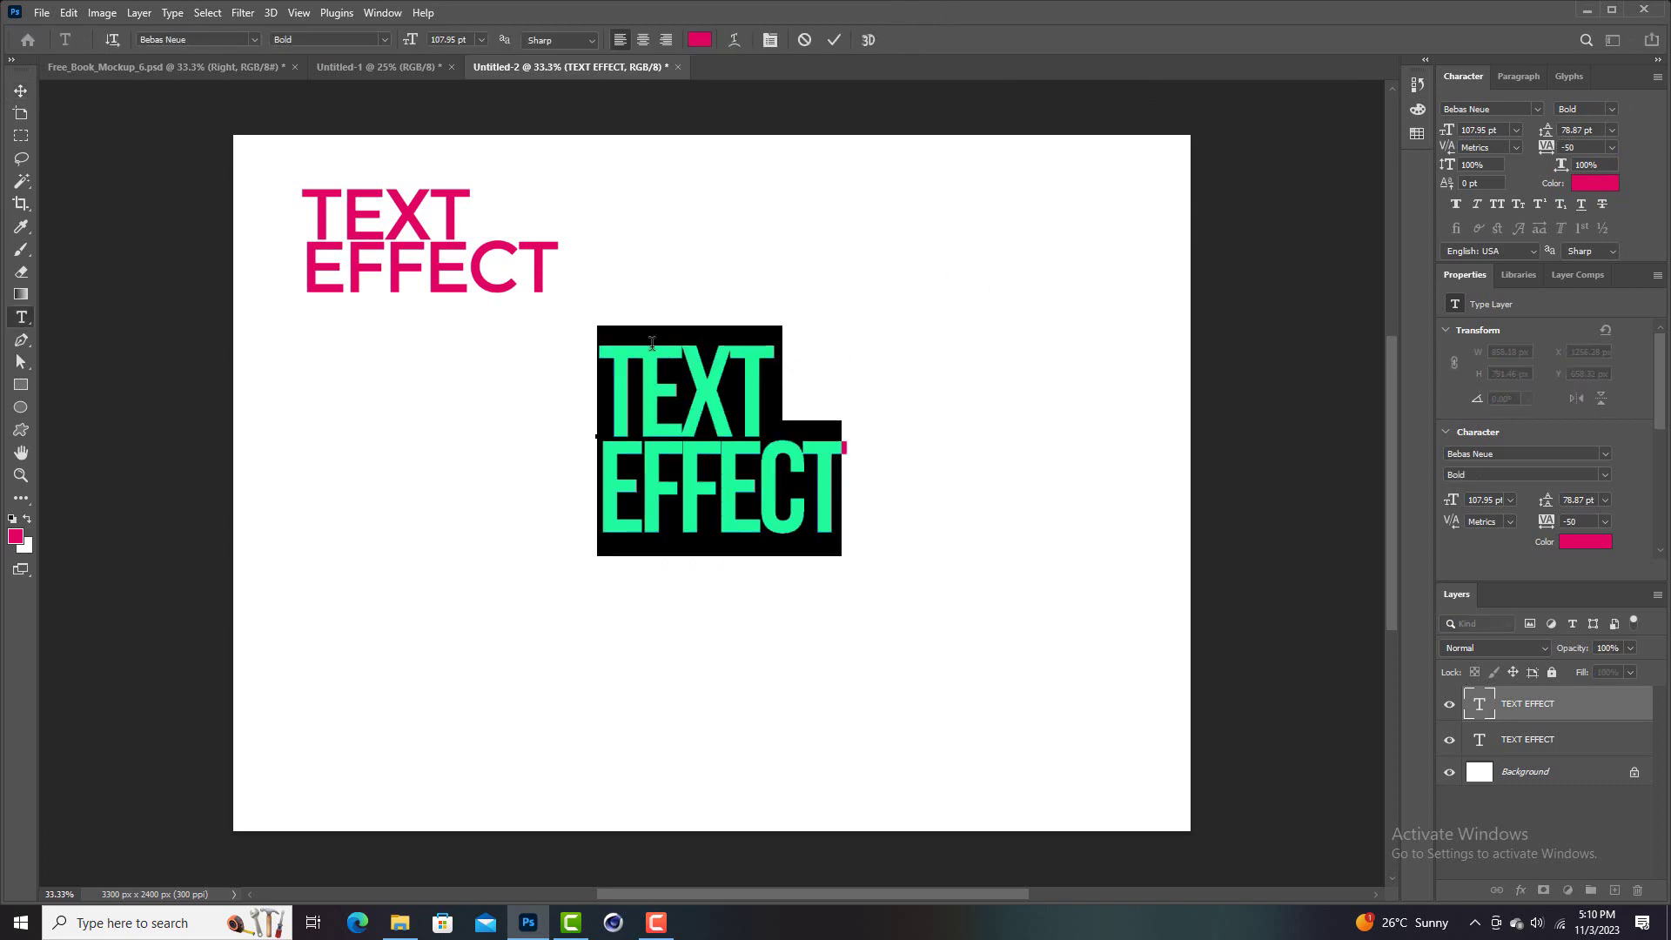
{"action": "type", "text": "PR"}
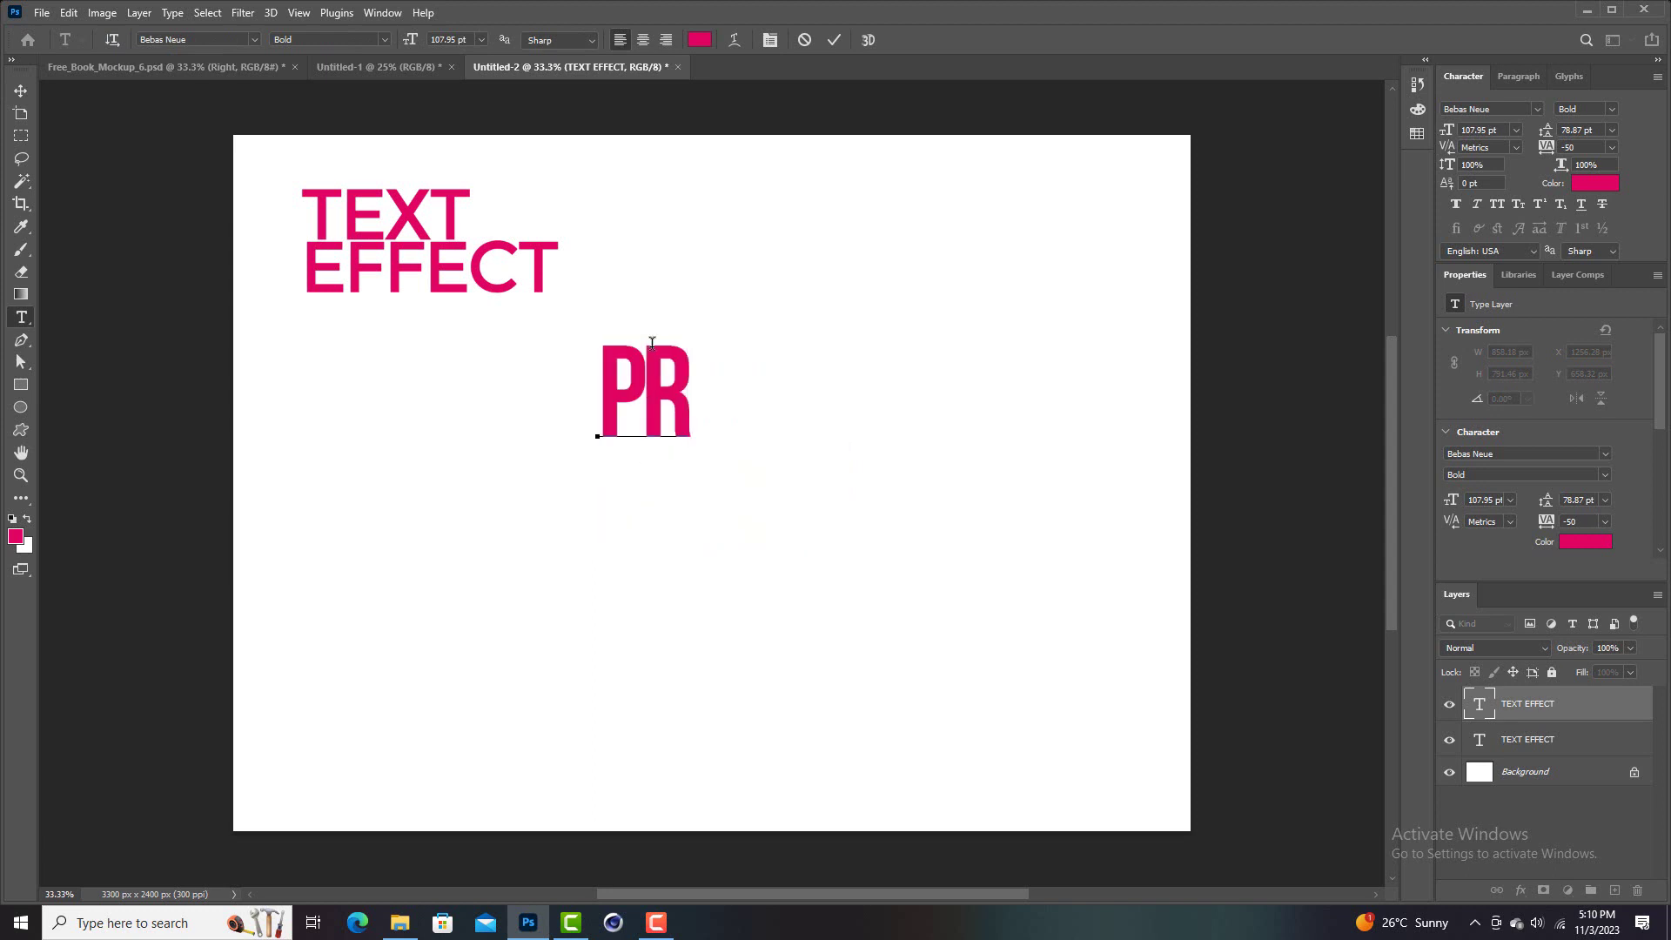
{"action": "type", "text": "OPHE"}
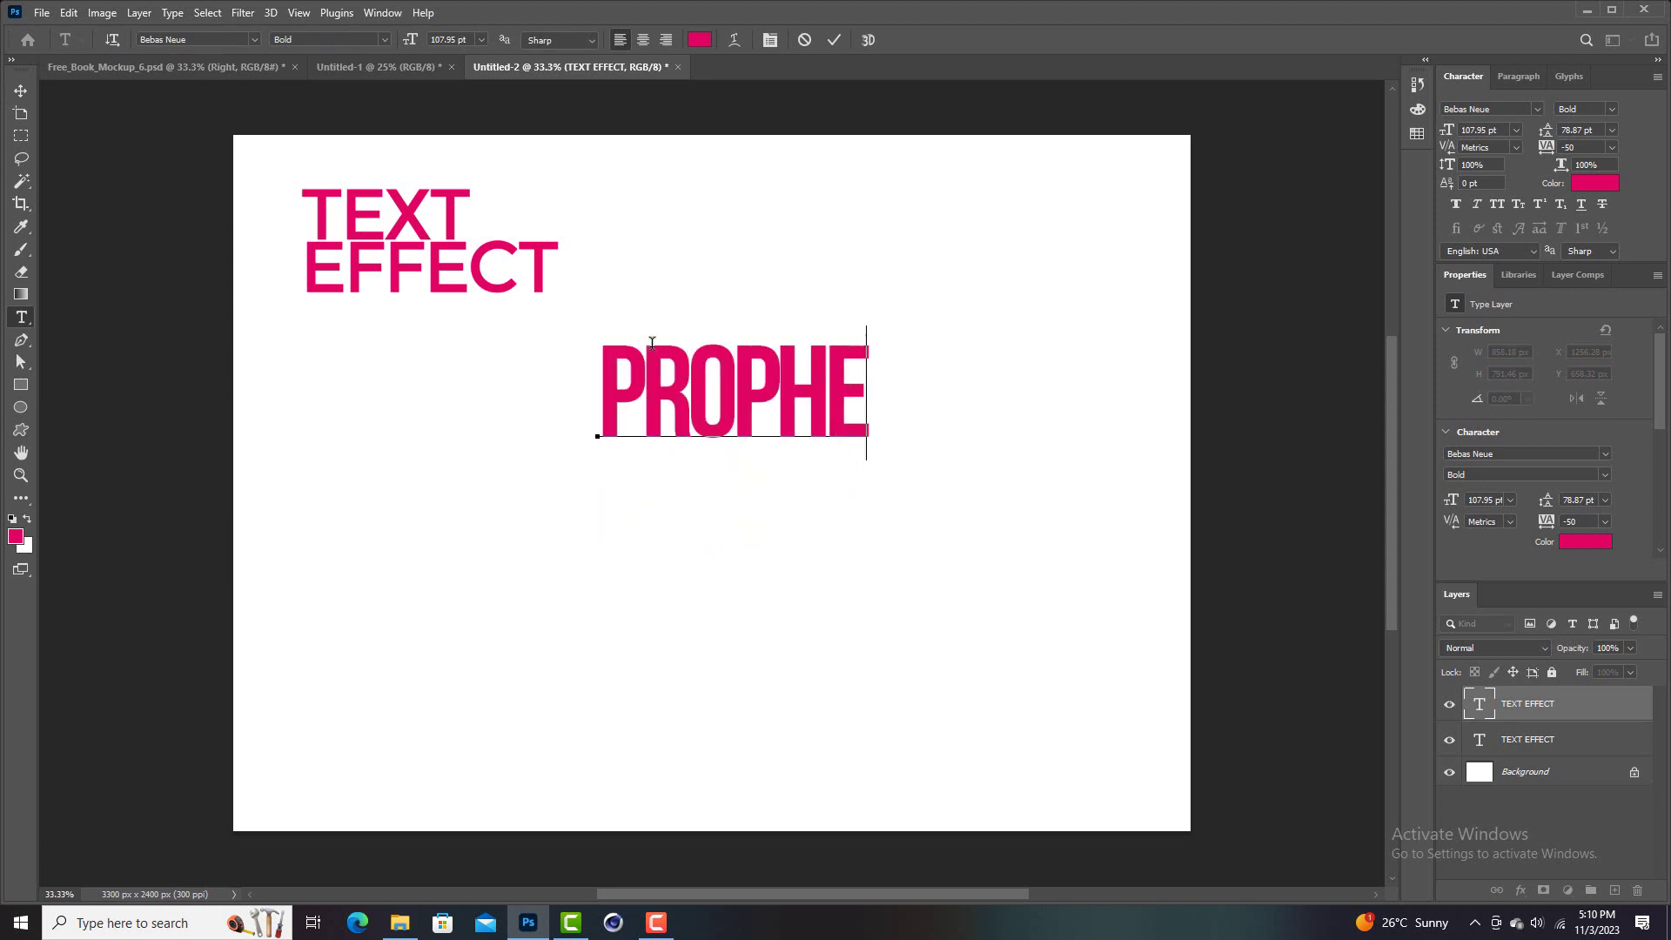
{"action": "type", "text": "TIC"}
{"action": "left_click", "coordinate": [834, 39]}
{"action": "key", "text": "v"}
{"action": "left_click_drag", "start_coordinate": [830, 385], "coordinate": [746, 415]}
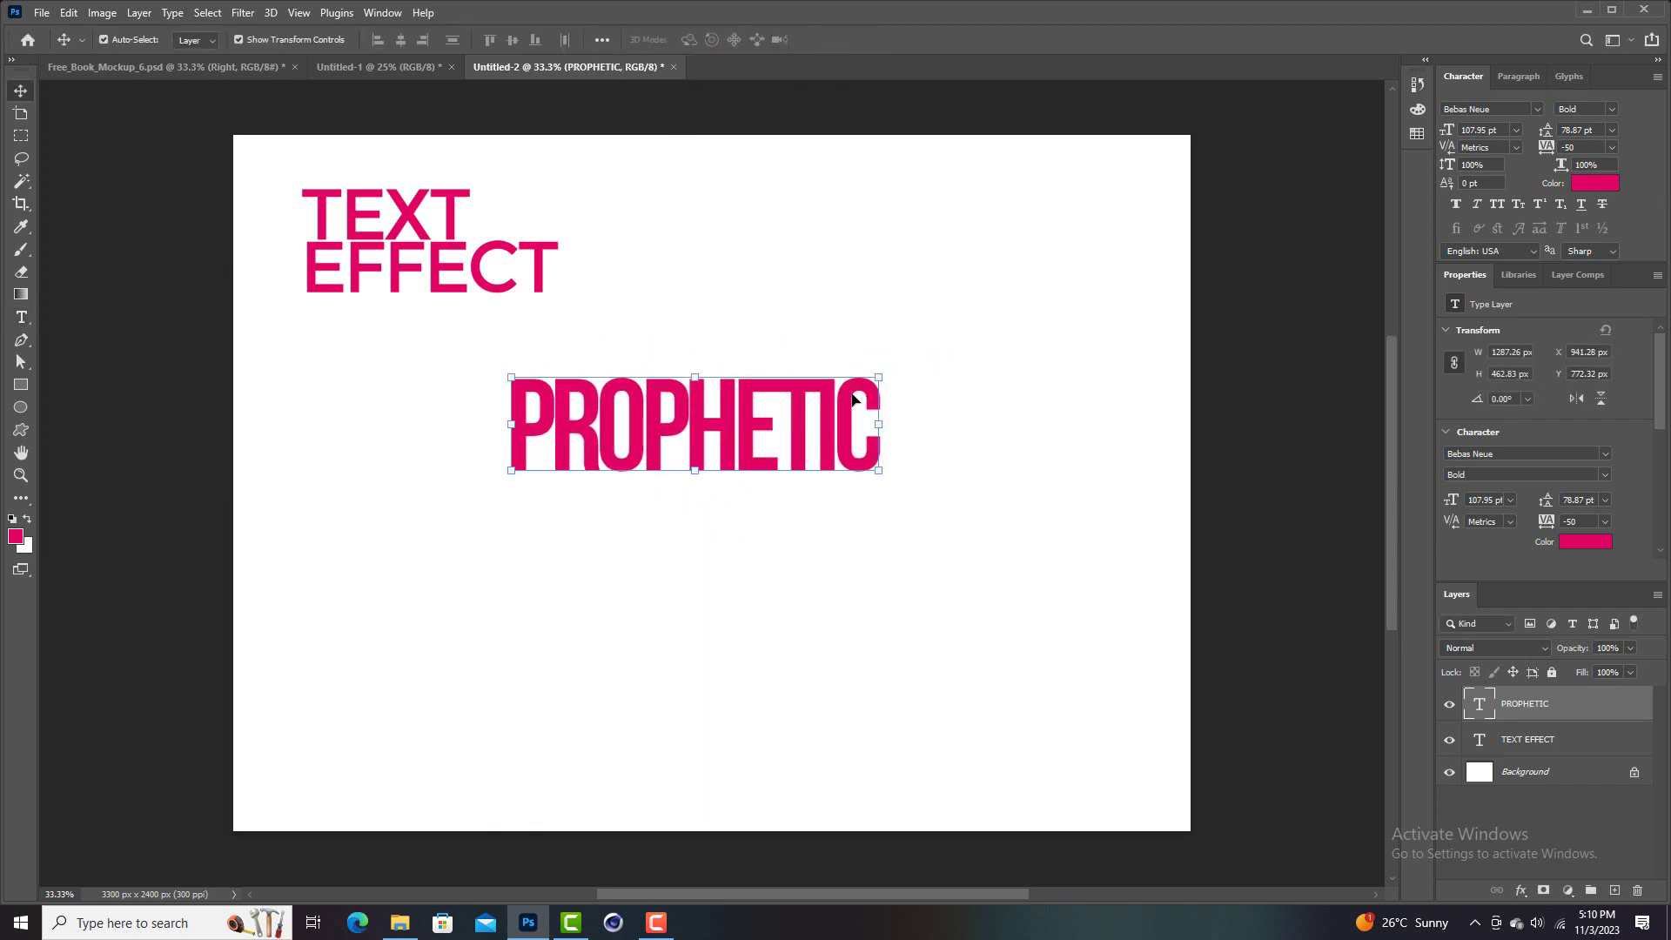
Adjust the tracking of PROPHETIC, trying -10 and settling on -25, and nudge the word slightly left
{"action": "left_click", "coordinate": [1612, 147]}
{"action": "left_click", "coordinate": [1600, 206]}
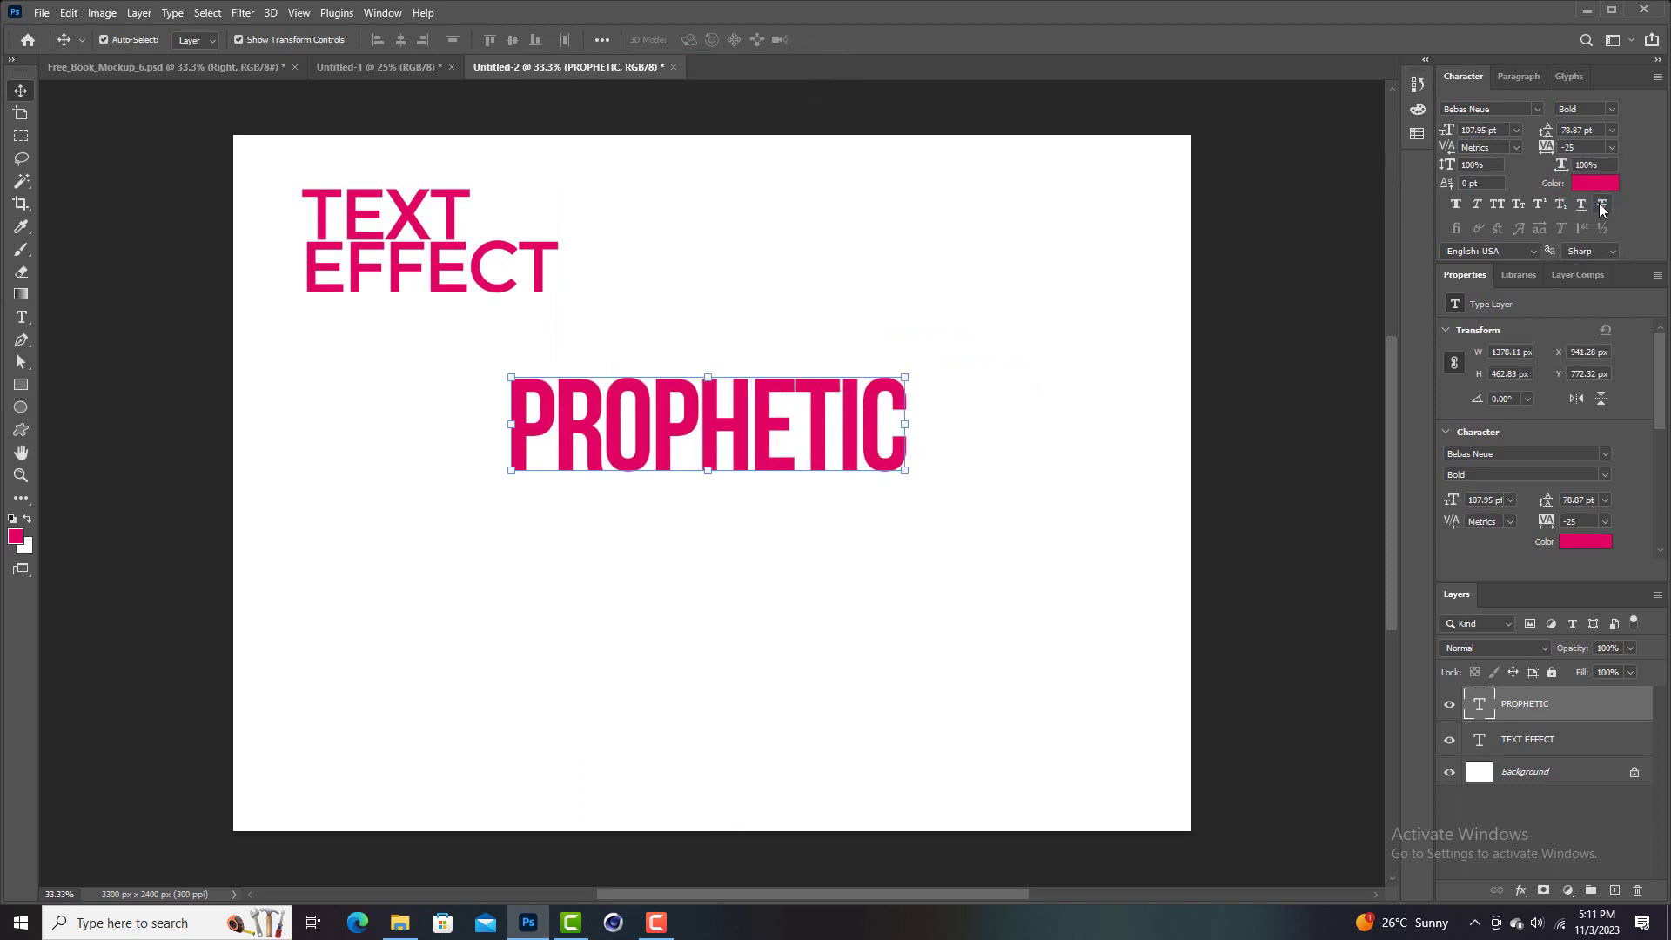
{"action": "left_click", "coordinate": [1612, 147]}
{"action": "left_click", "coordinate": [1602, 215]}
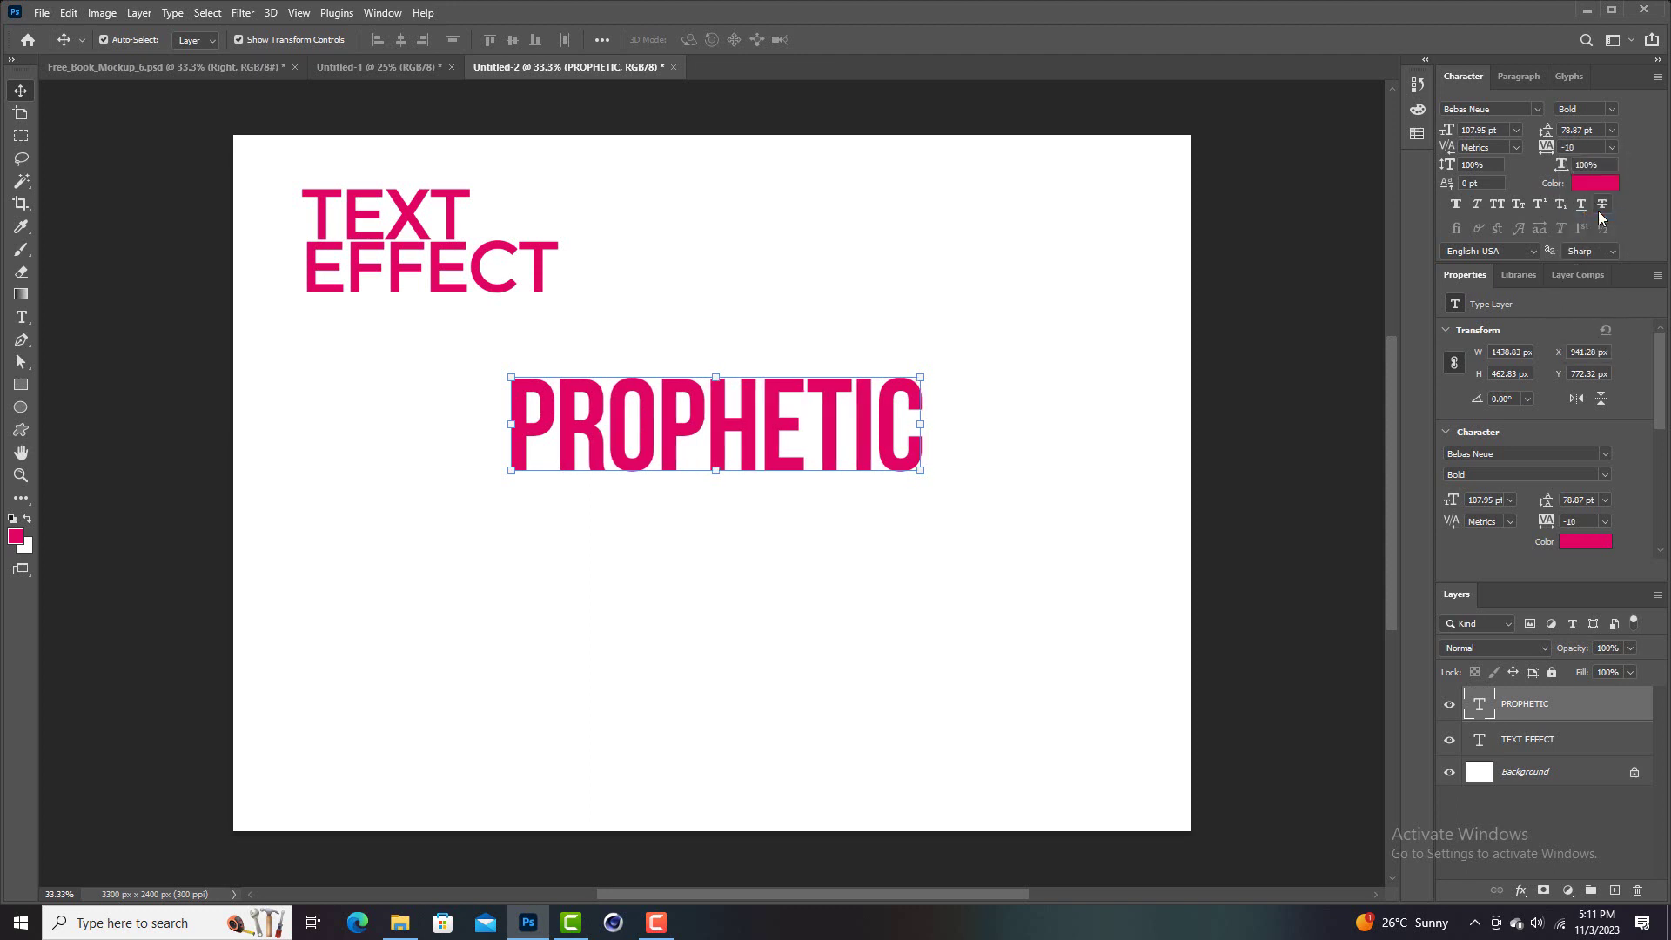
{"action": "left_click_drag", "start_coordinate": [816, 385], "coordinate": [791, 384]}
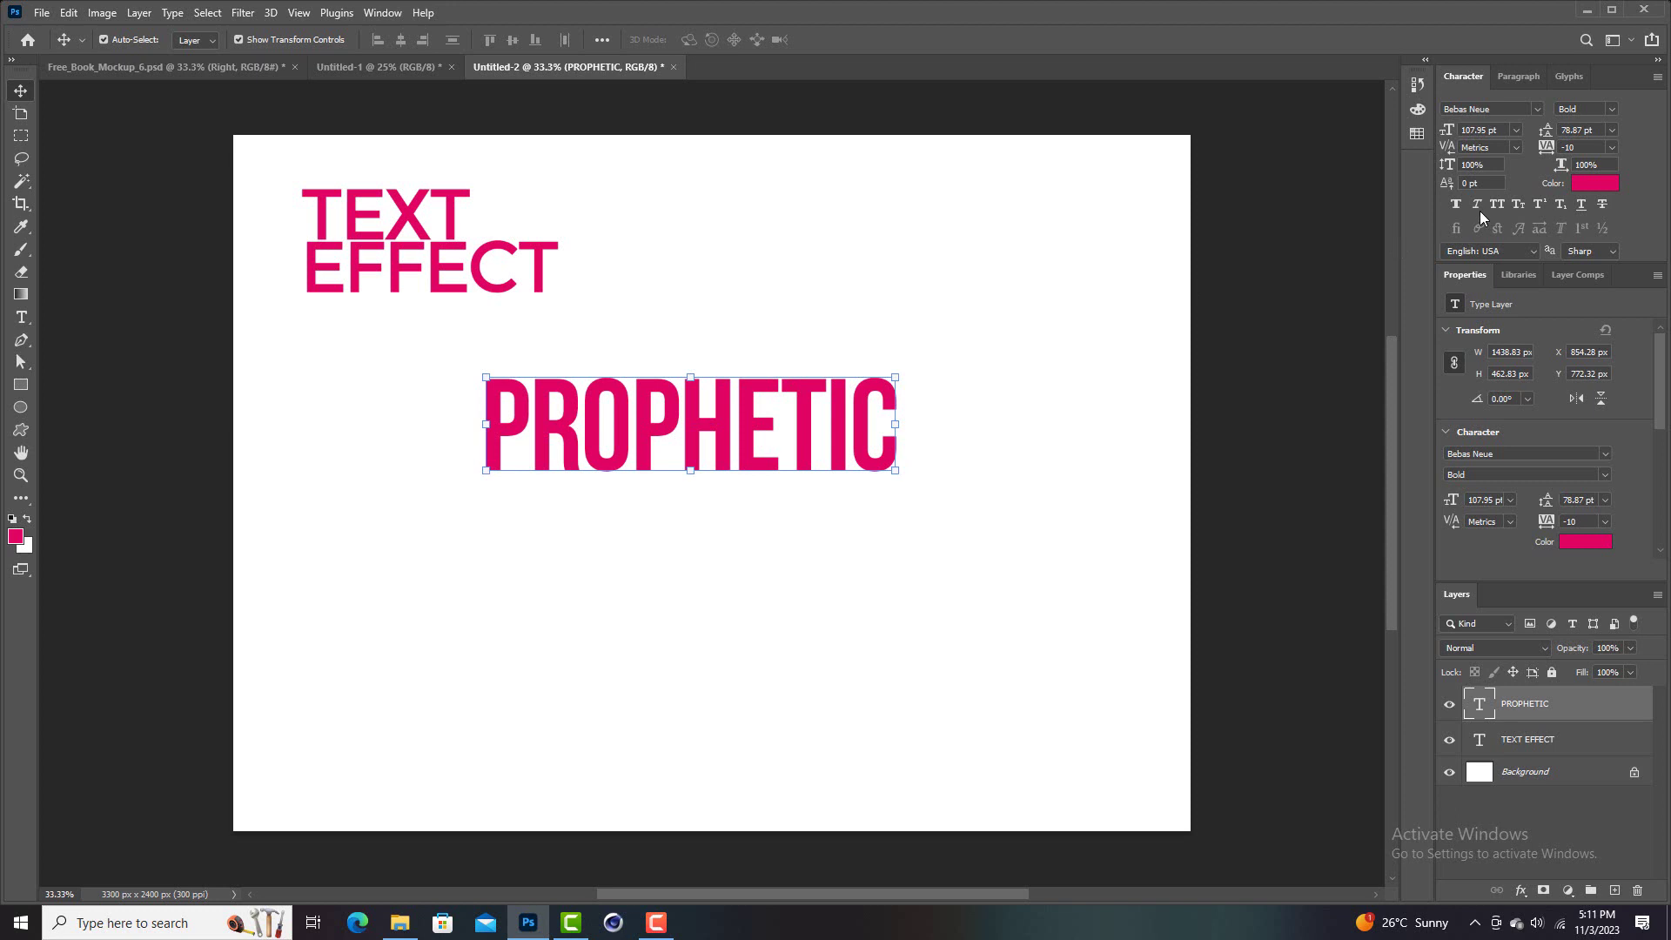
{"action": "left_click", "coordinate": [1612, 148]}
{"action": "left_click", "coordinate": [1586, 202]}
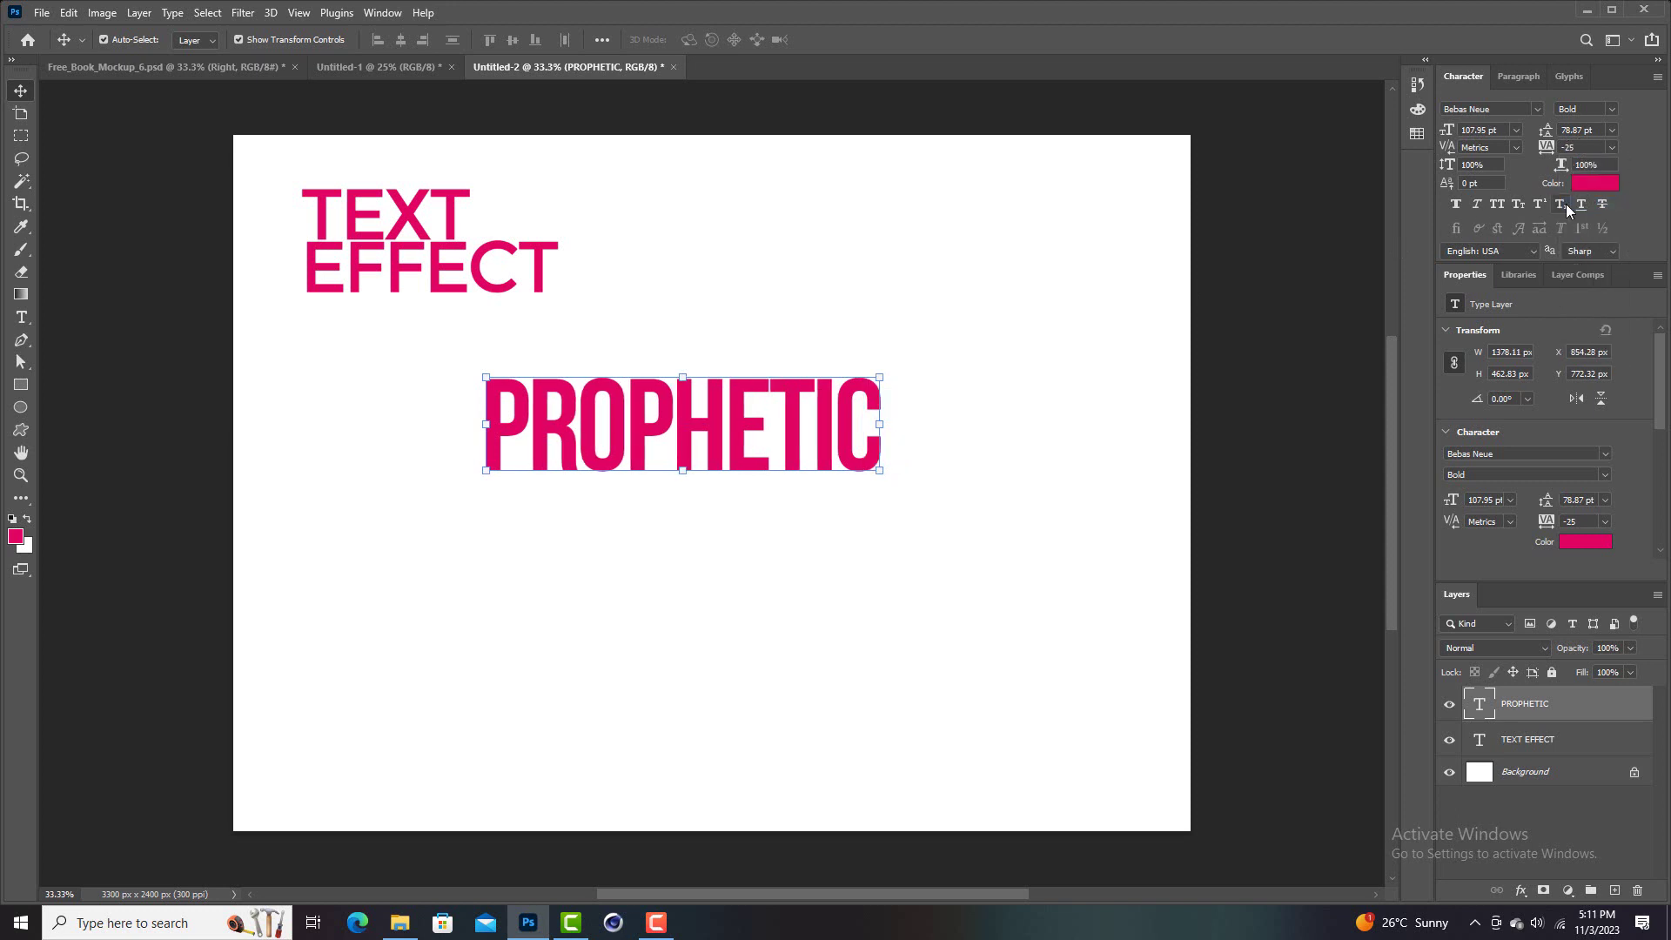
{"action": "left_click", "coordinate": [900, 343]}
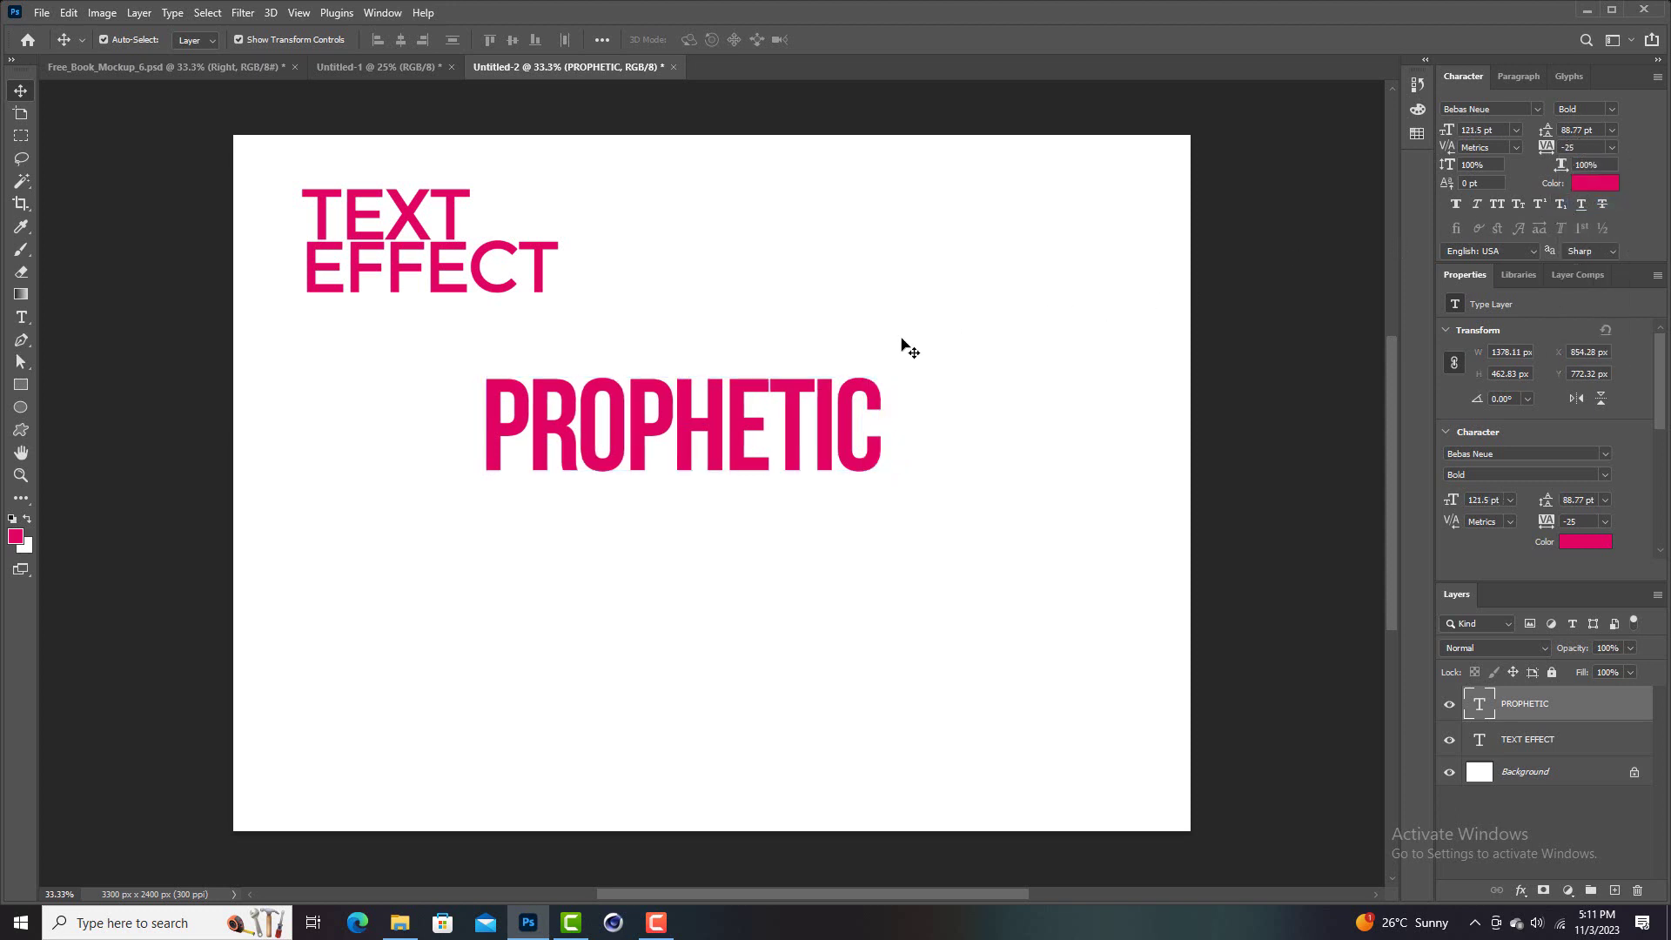
Duplicate the PROPHETIC text layer and place the copy directly below the original
{"action": "left_click", "coordinate": [730, 402]}
{"action": "key", "text": "ctrl"}
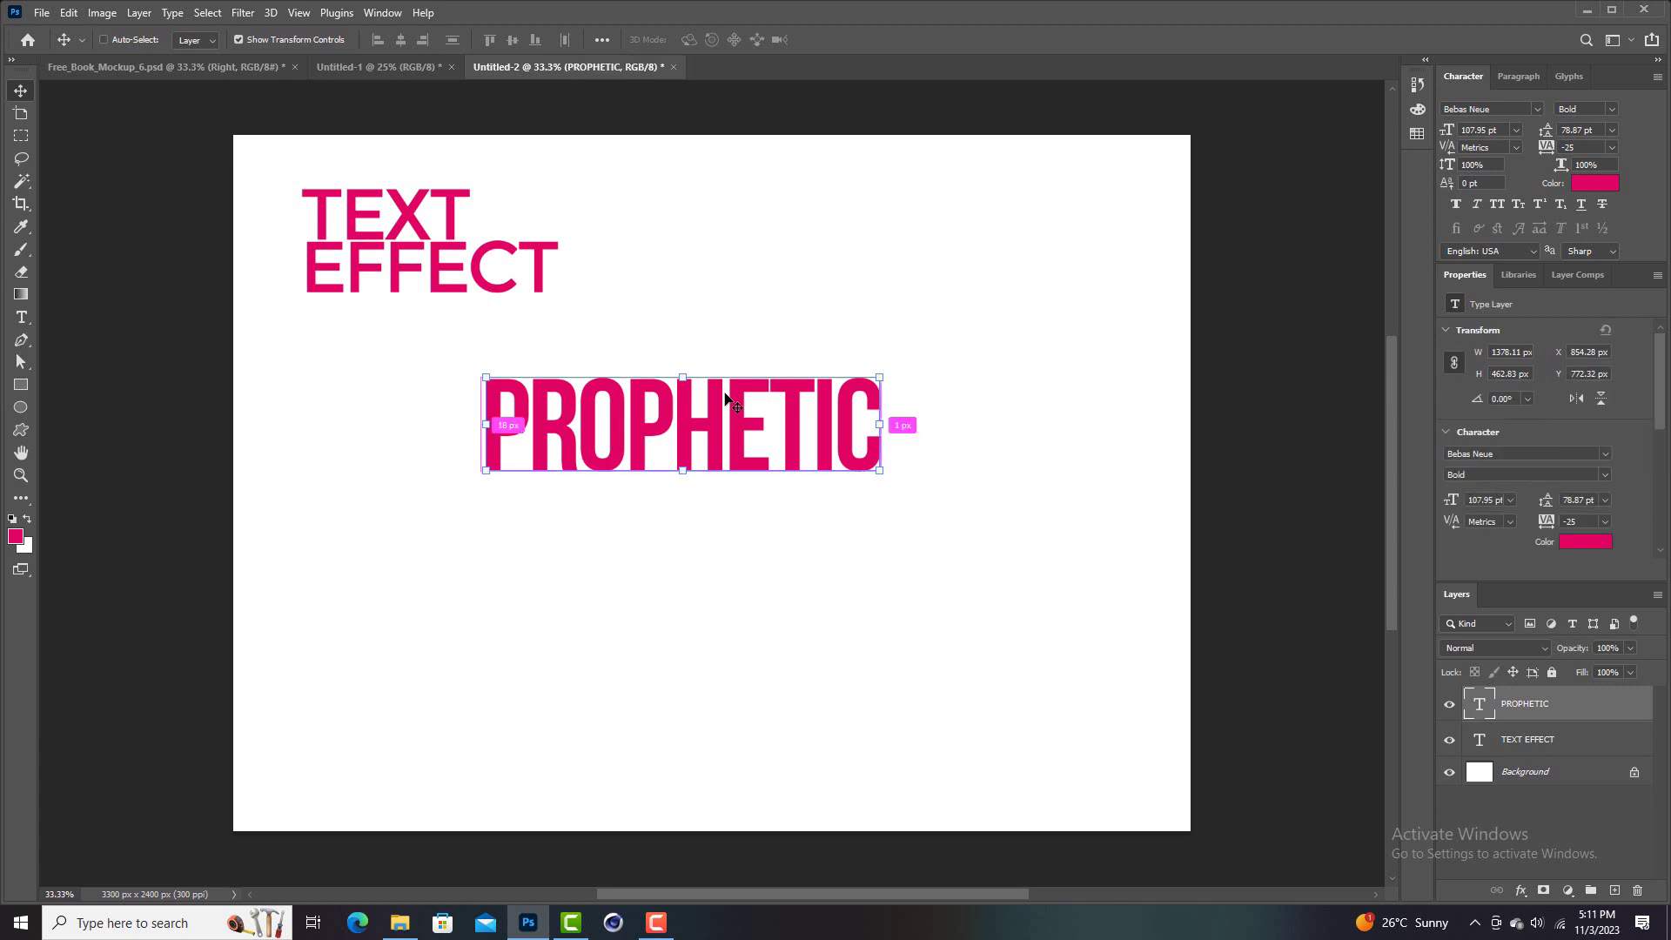
{"action": "key", "text": "ctrl+j"}
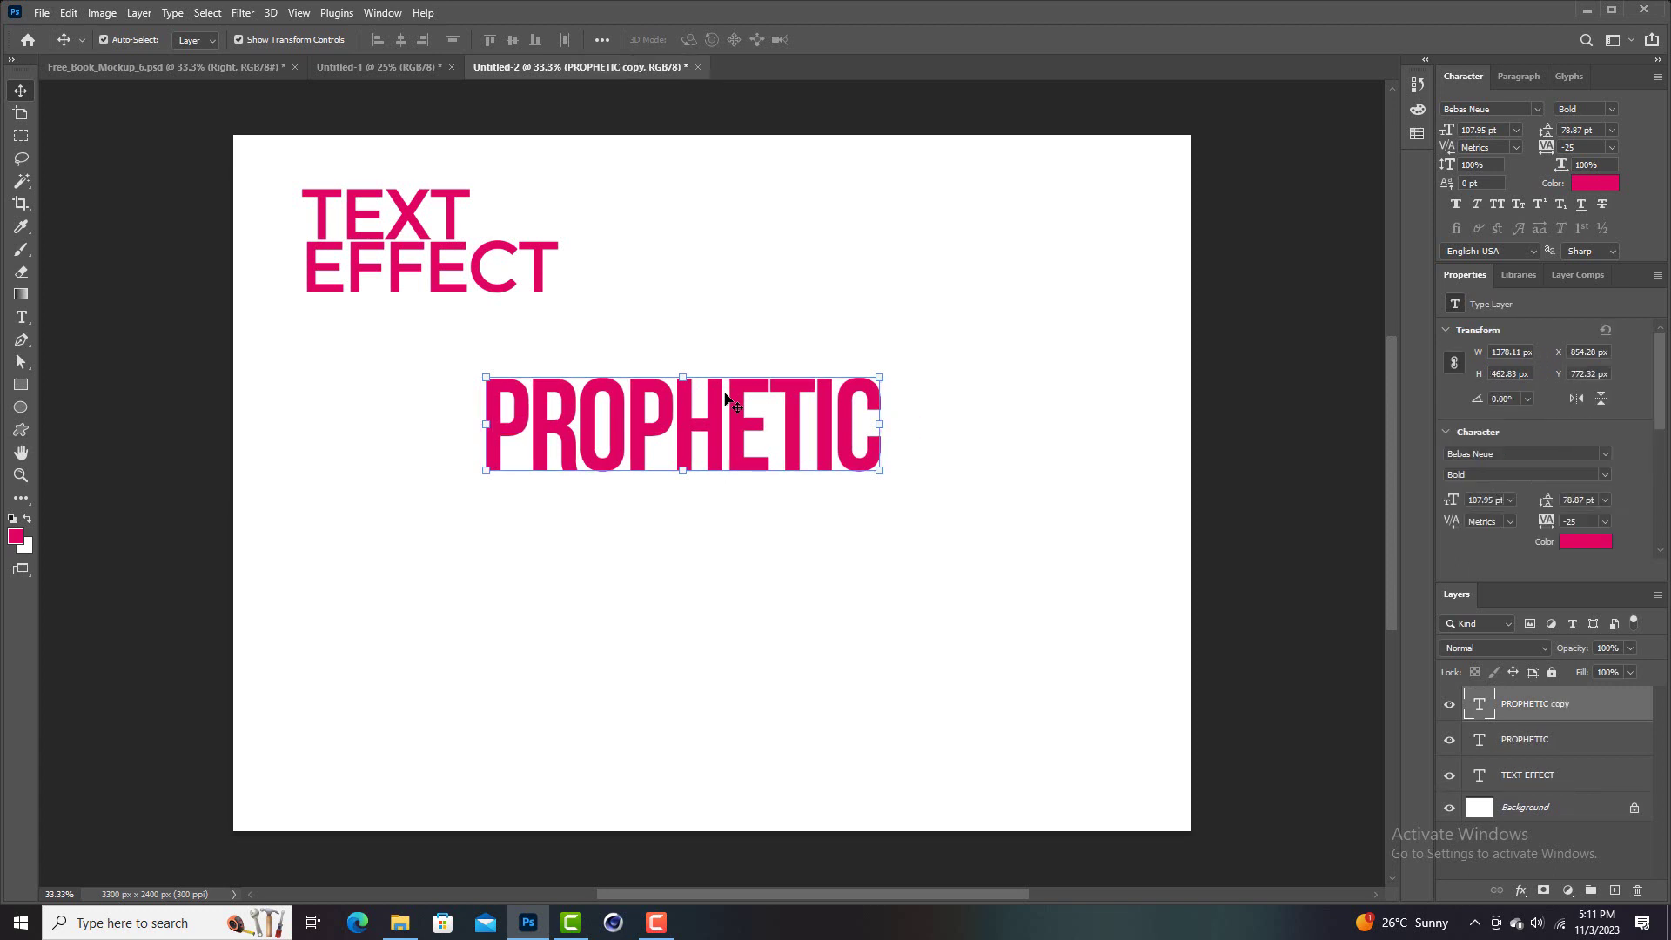
{"action": "left_click_drag", "start_coordinate": [730, 404], "coordinate": [740, 499]}
Replace the wording of the lower PROPHETIC copy with GATHERING
{"action": "double_click", "coordinate": [740, 499]}
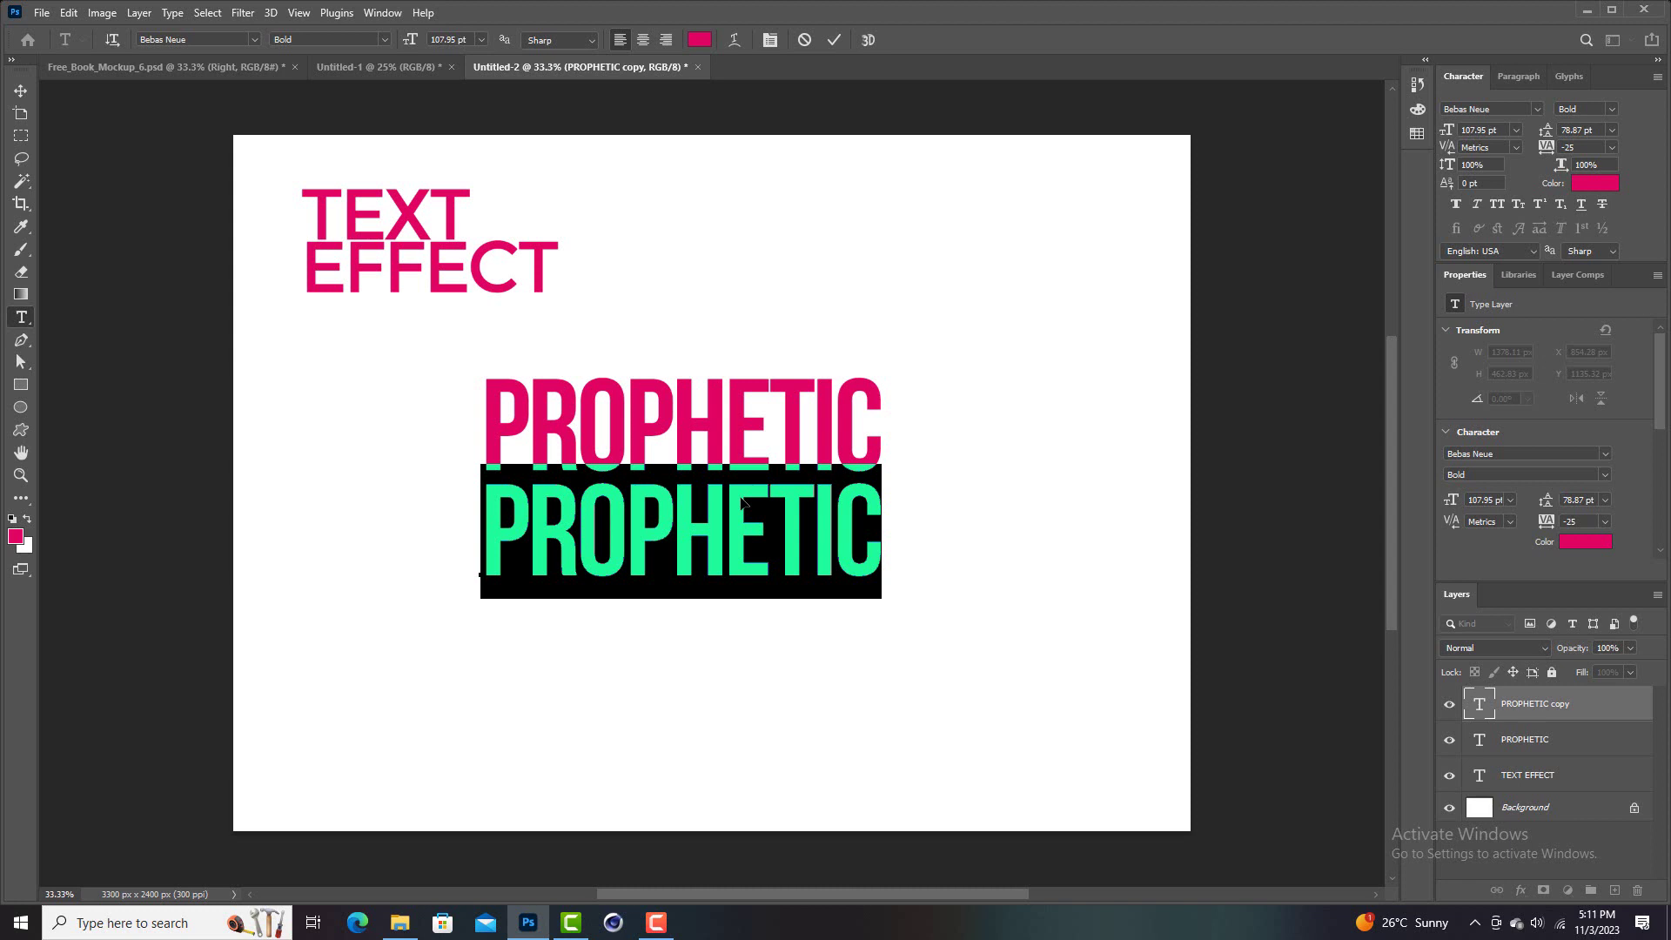
{"action": "type", "text": "G"}
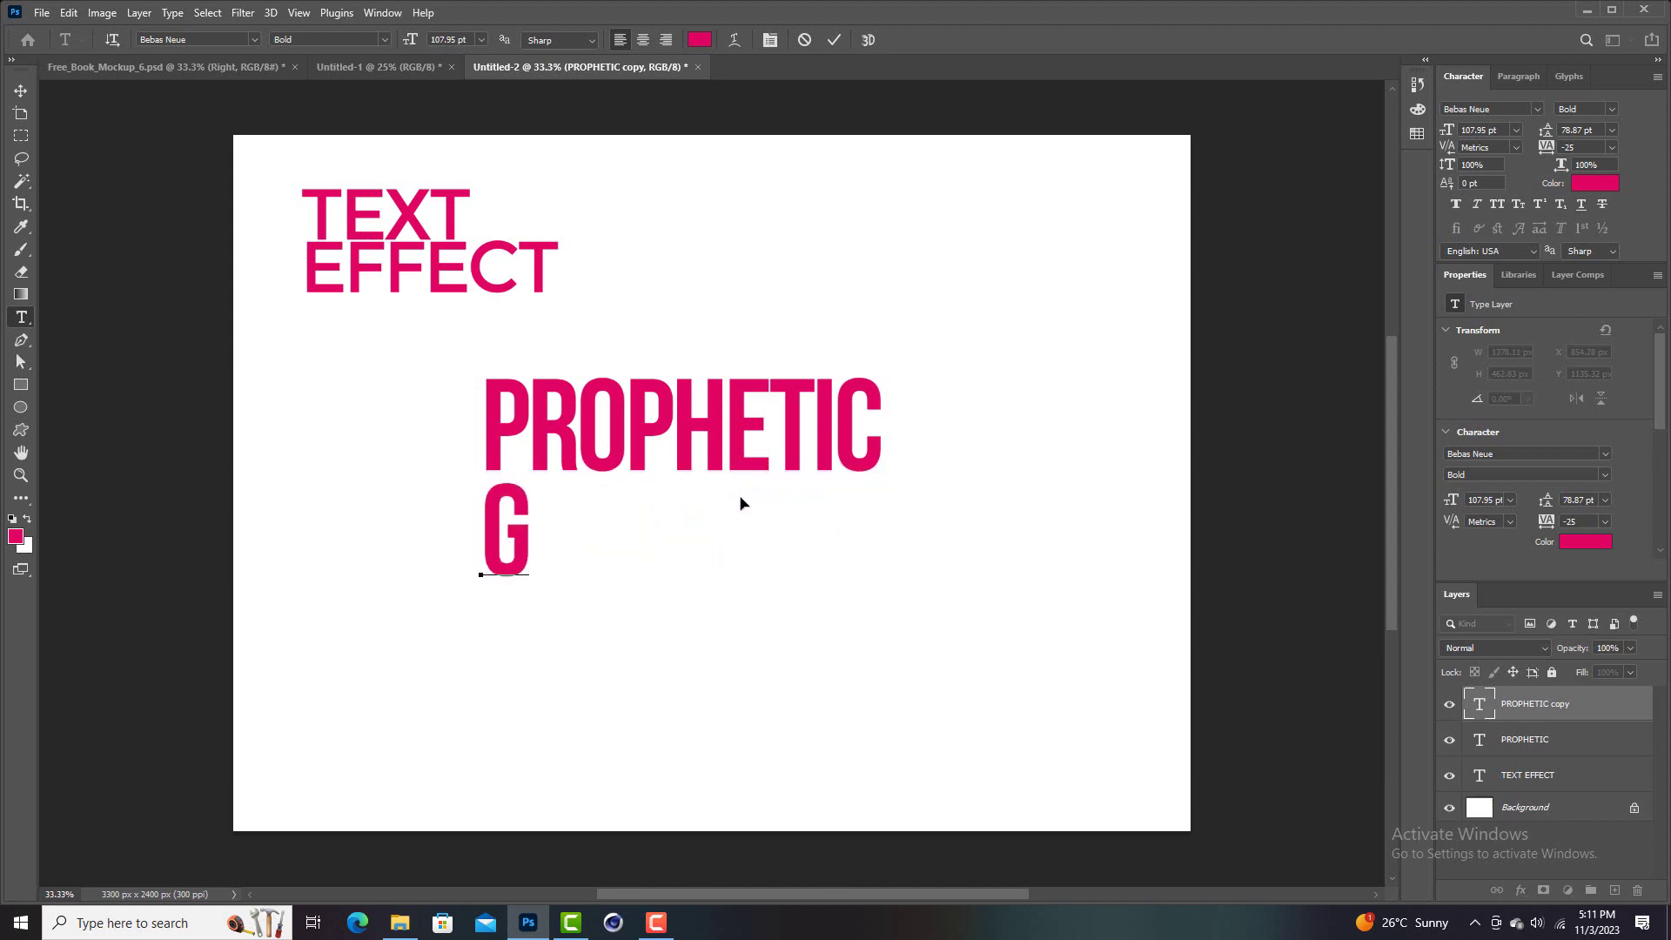
{"action": "type", "text": "ATHERING"}
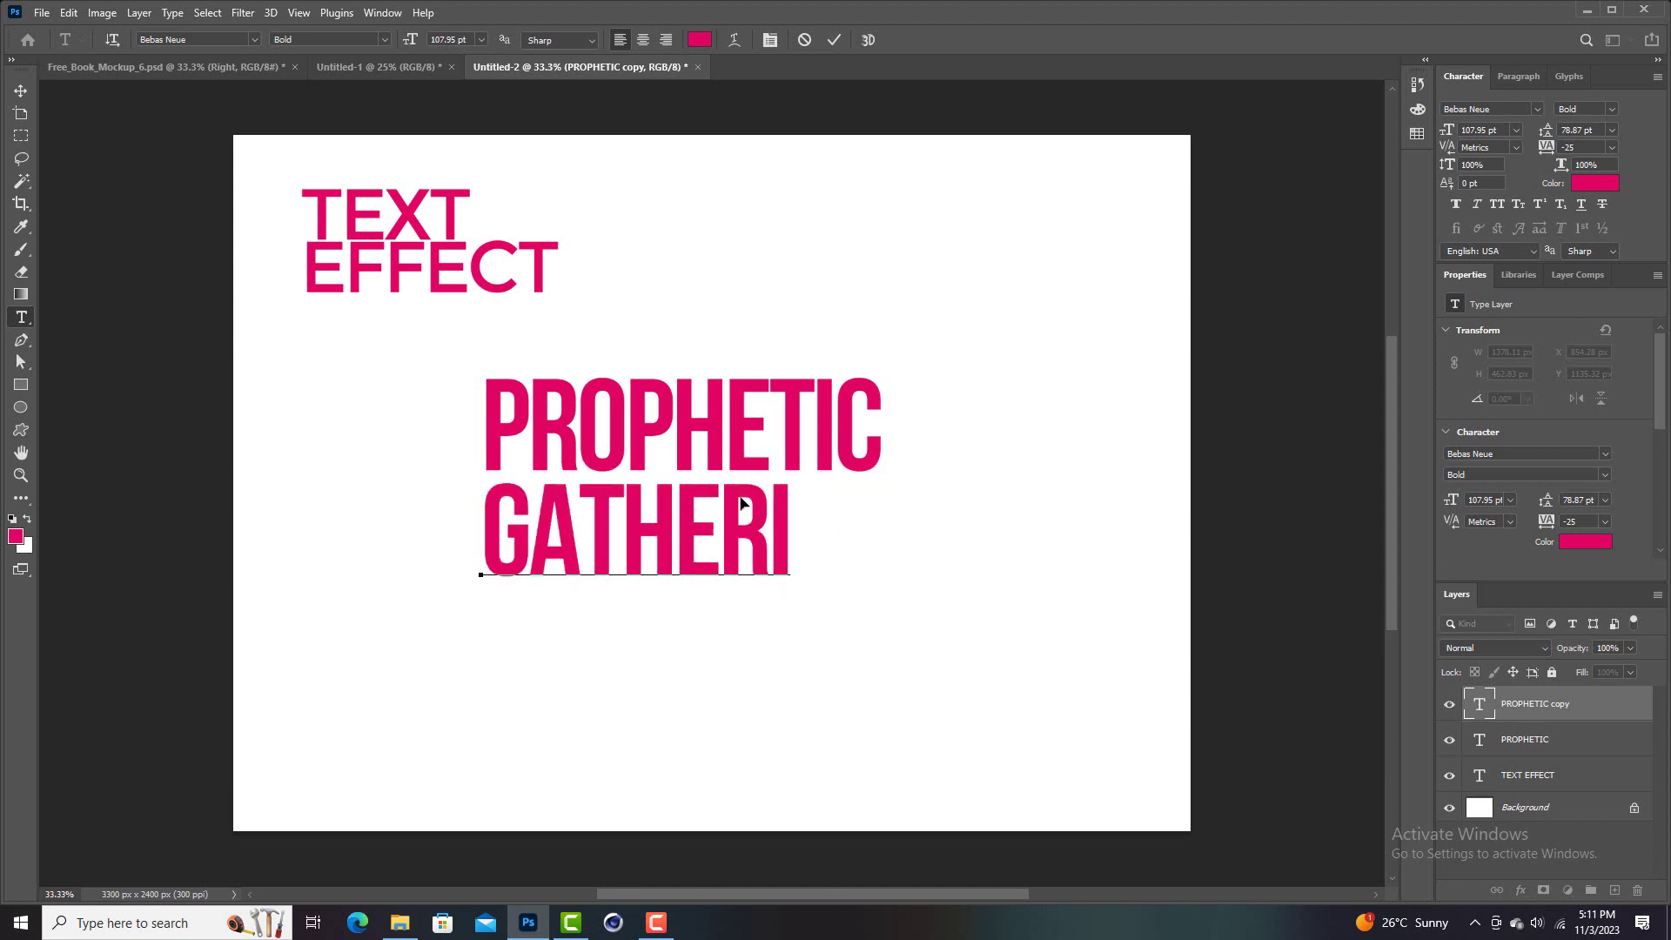
{"action": "left_click", "coordinate": [834, 40]}
{"action": "key", "text": "v"}
{"action": "left_click", "coordinate": [957, 537]}
{"action": "left_click", "coordinate": [775, 505]}
{"action": "left_click", "coordinate": [1000, 498]}
{"action": "left_click", "coordinate": [833, 533]}
{"action": "left_click", "coordinate": [1015, 466]}
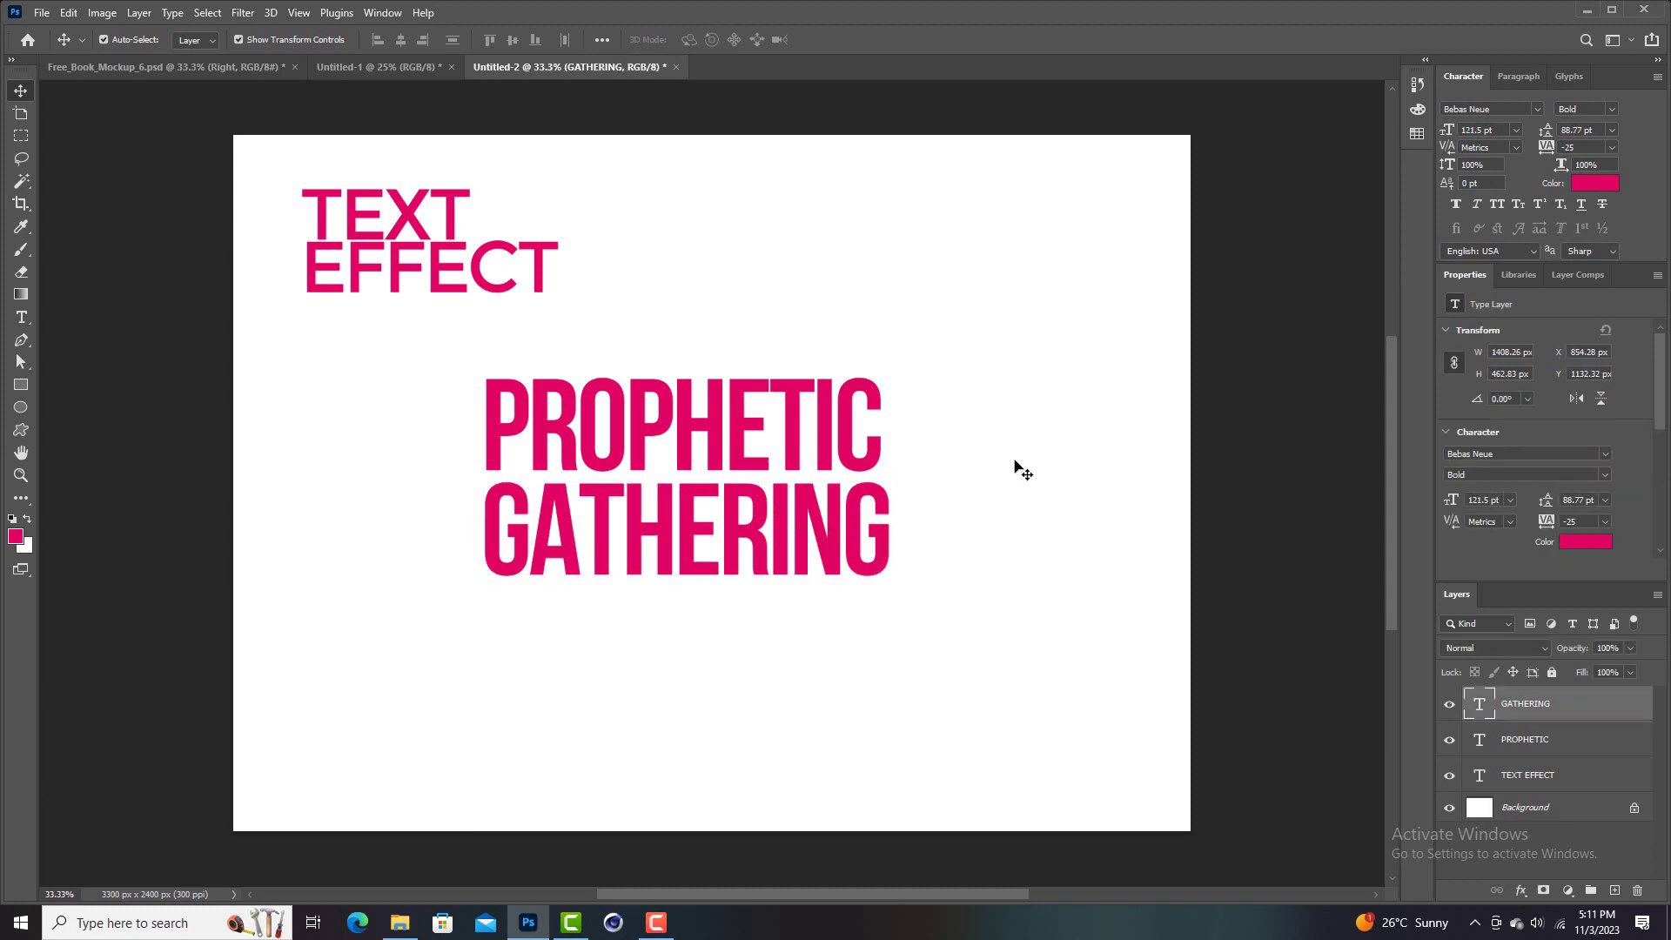
Set the PROPHETIC text color to black, hex 000000
{"action": "left_click", "coordinate": [781, 401]}
{"action": "left_click", "coordinate": [1604, 188]}
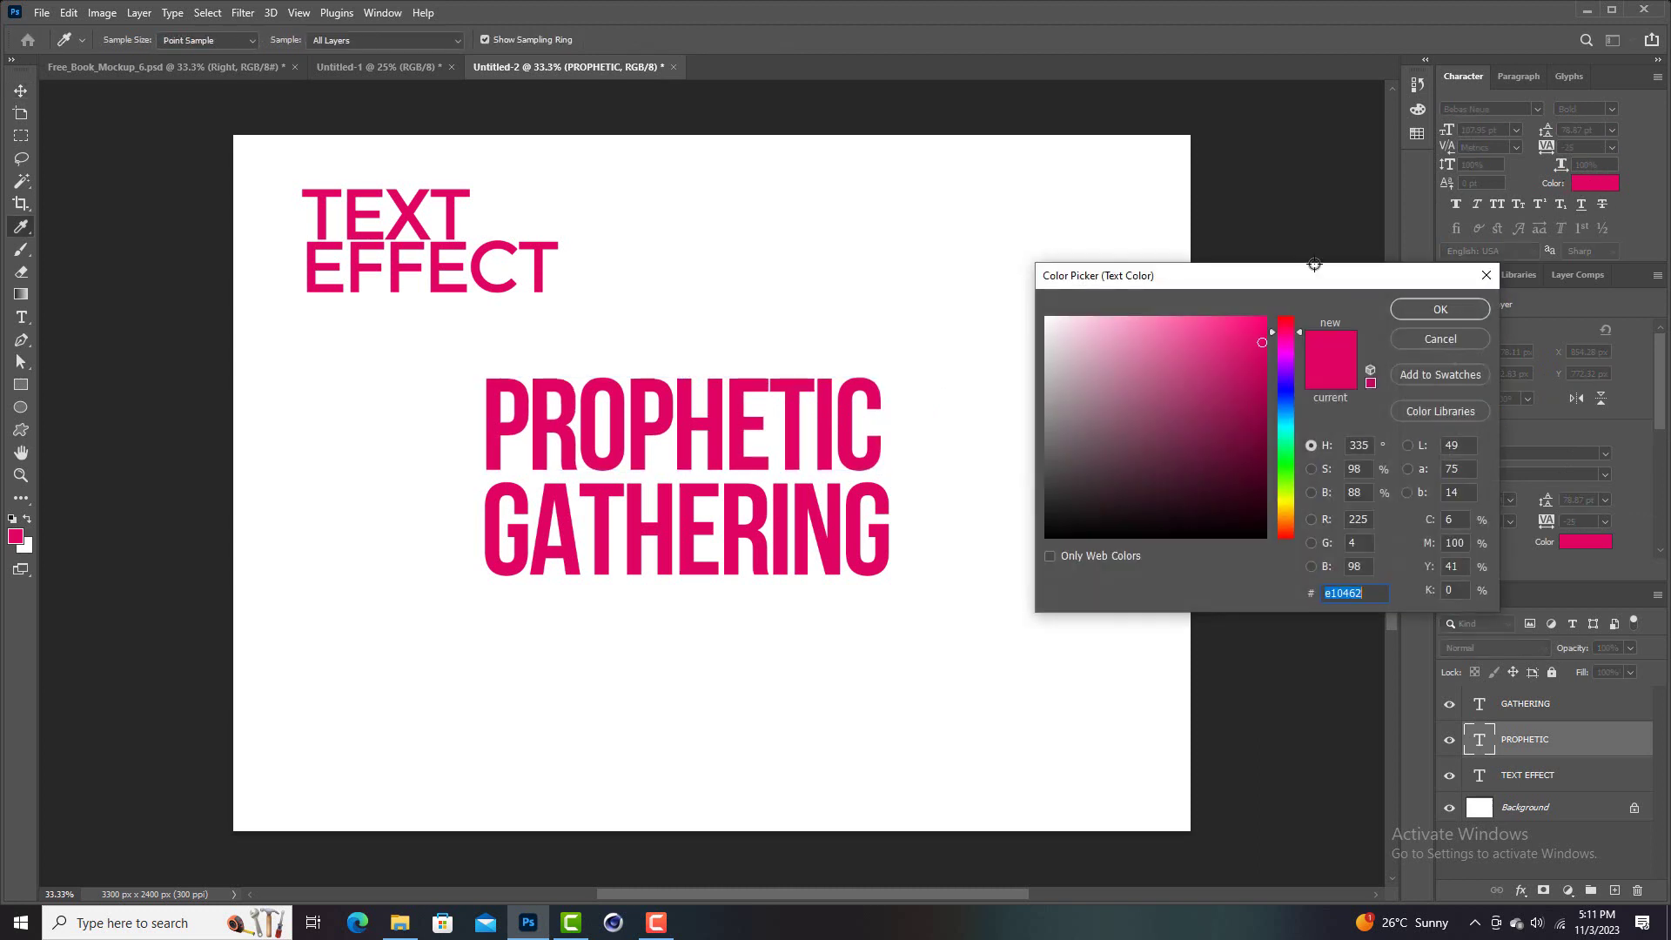
{"action": "type", "text": "000000"}
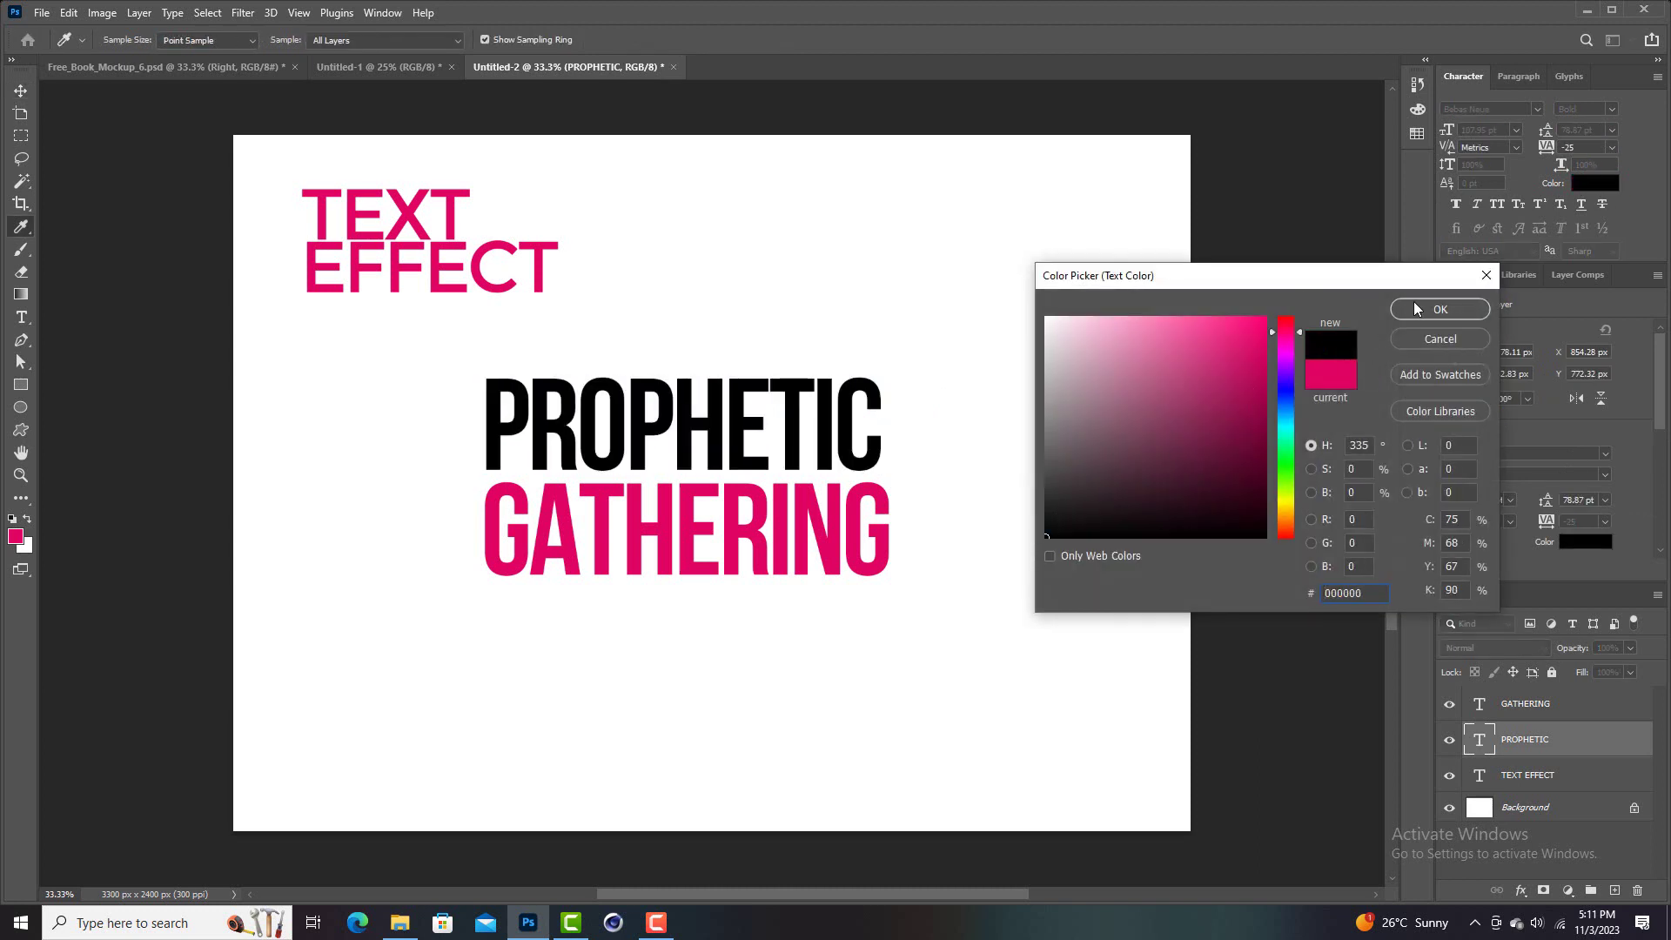
{"action": "left_click", "coordinate": [1413, 303]}
Recolor the GATHERING text from pink to black
{"action": "left_click", "coordinate": [858, 503]}
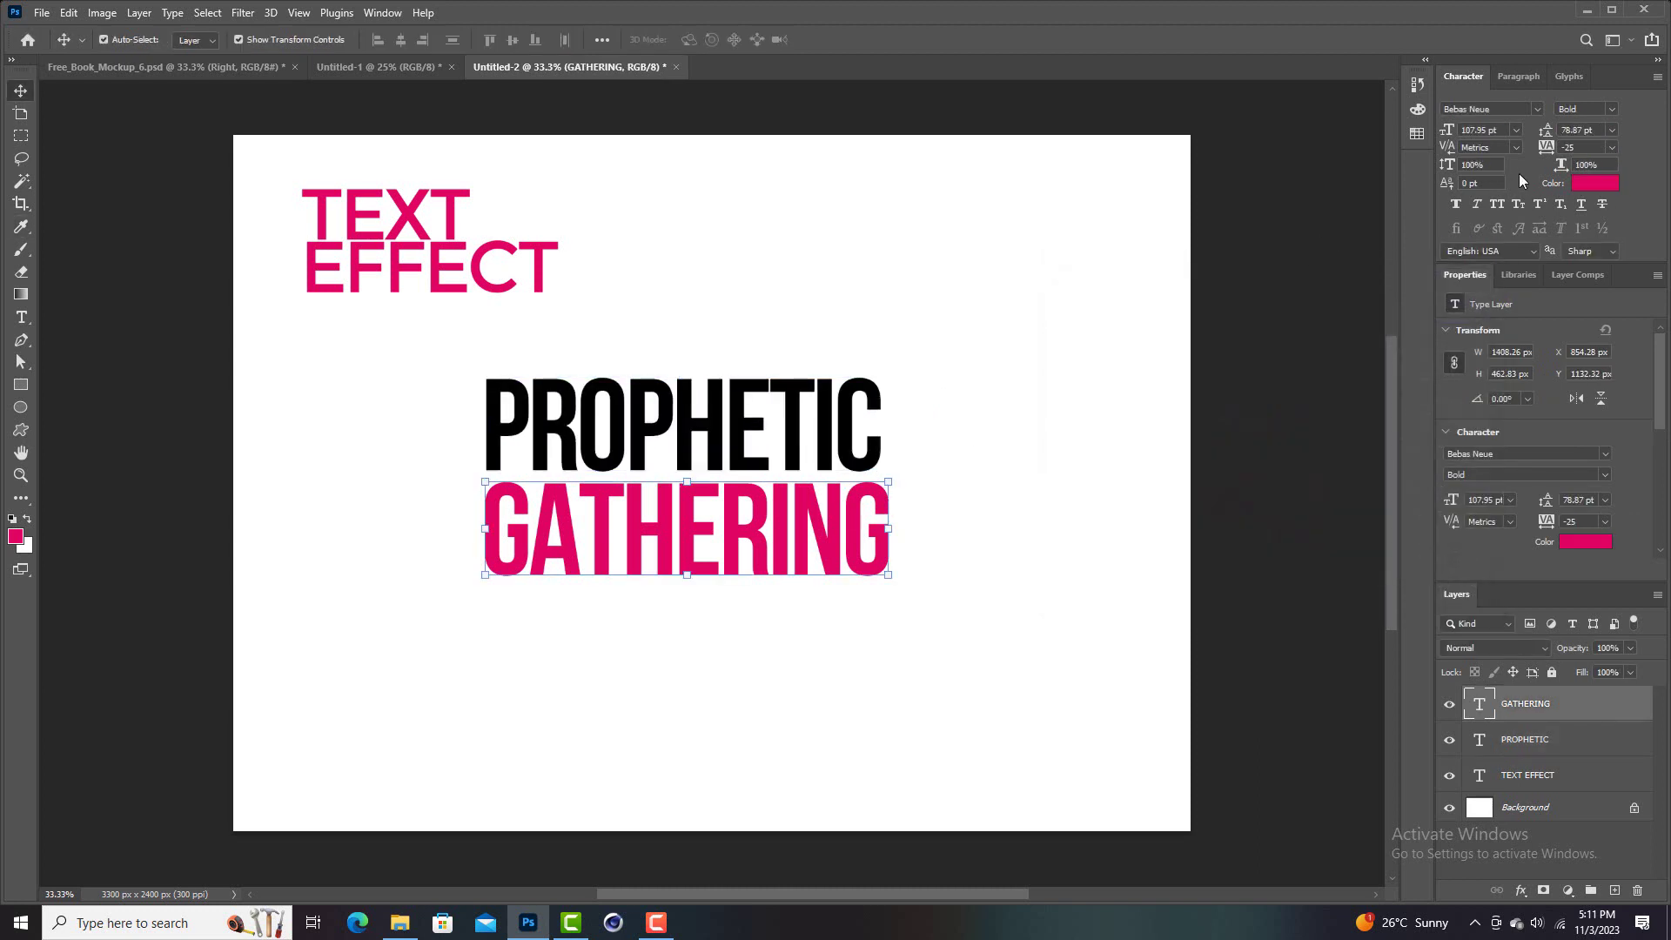
{"action": "left_click", "coordinate": [1580, 184]}
{"action": "type", "text": "000000"}
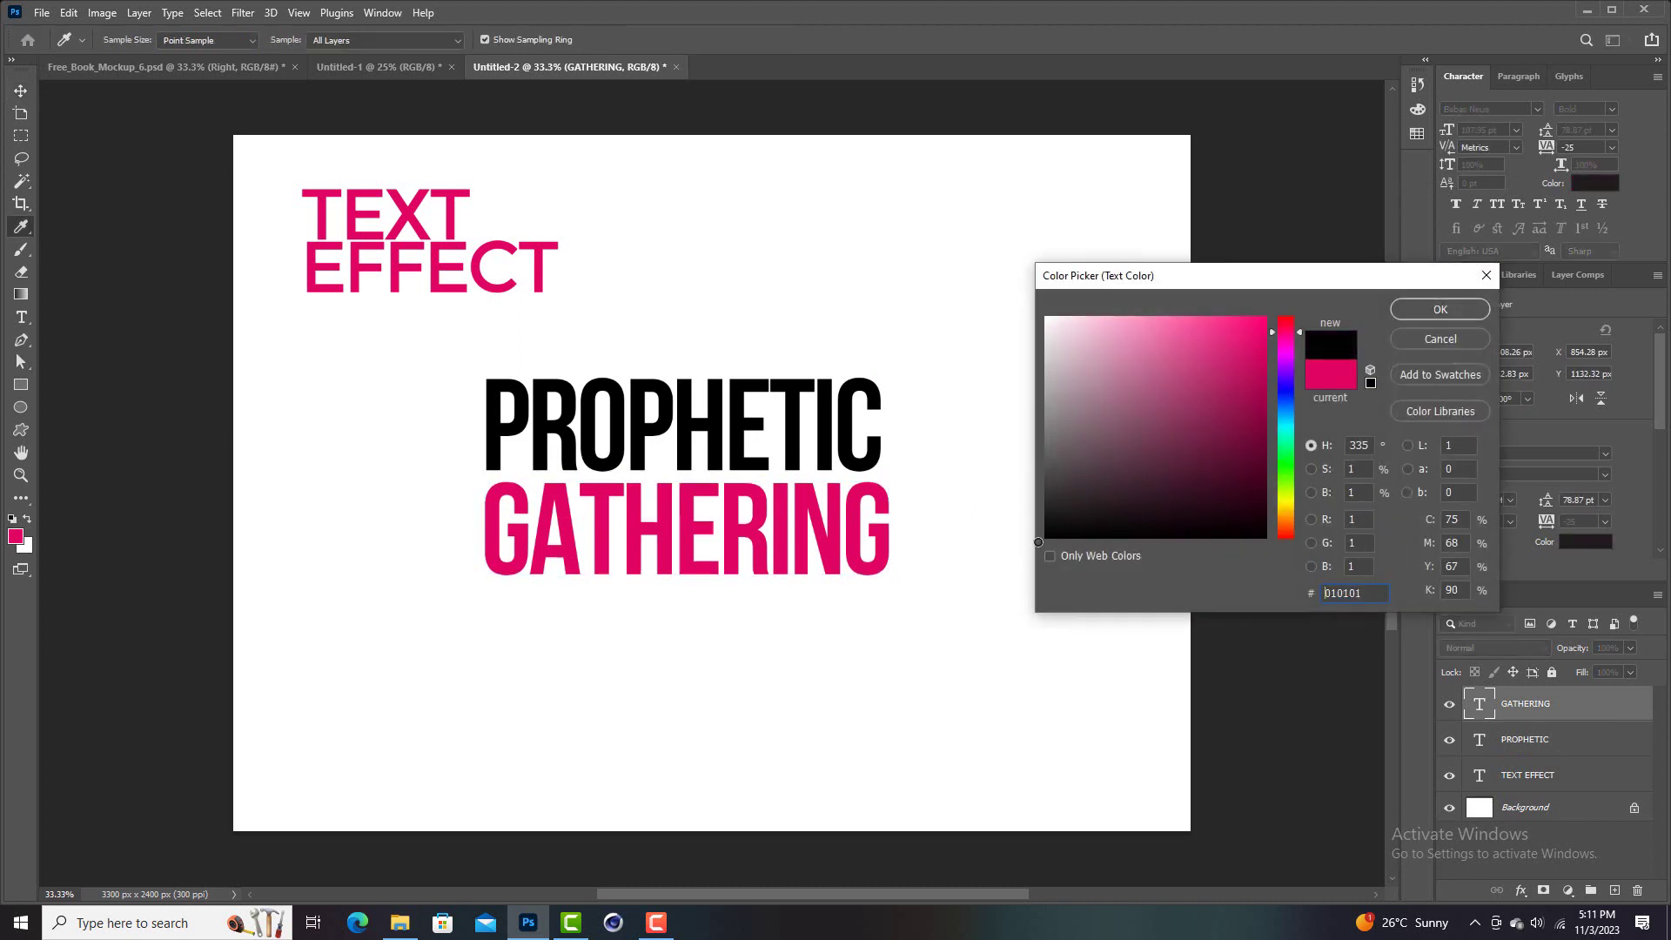
{"action": "left_click", "coordinate": [1432, 309]}
{"action": "key", "text": "v"}
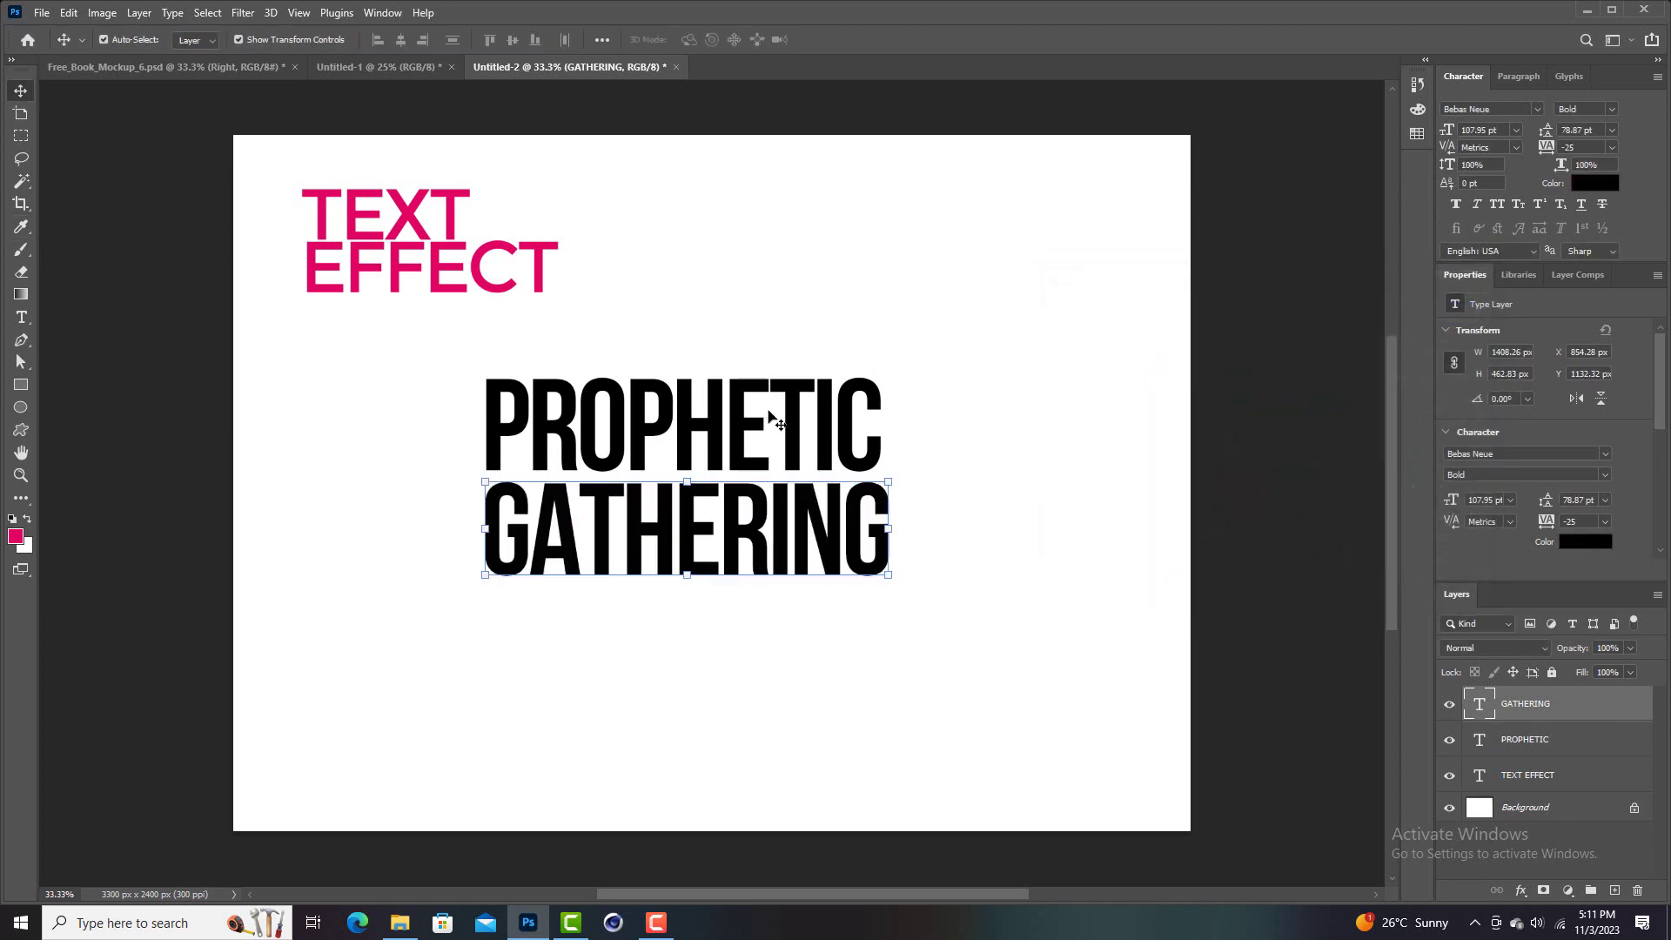
Convert the PROPHETIC text layer to a shape
{"action": "left_click", "coordinate": [788, 420]}
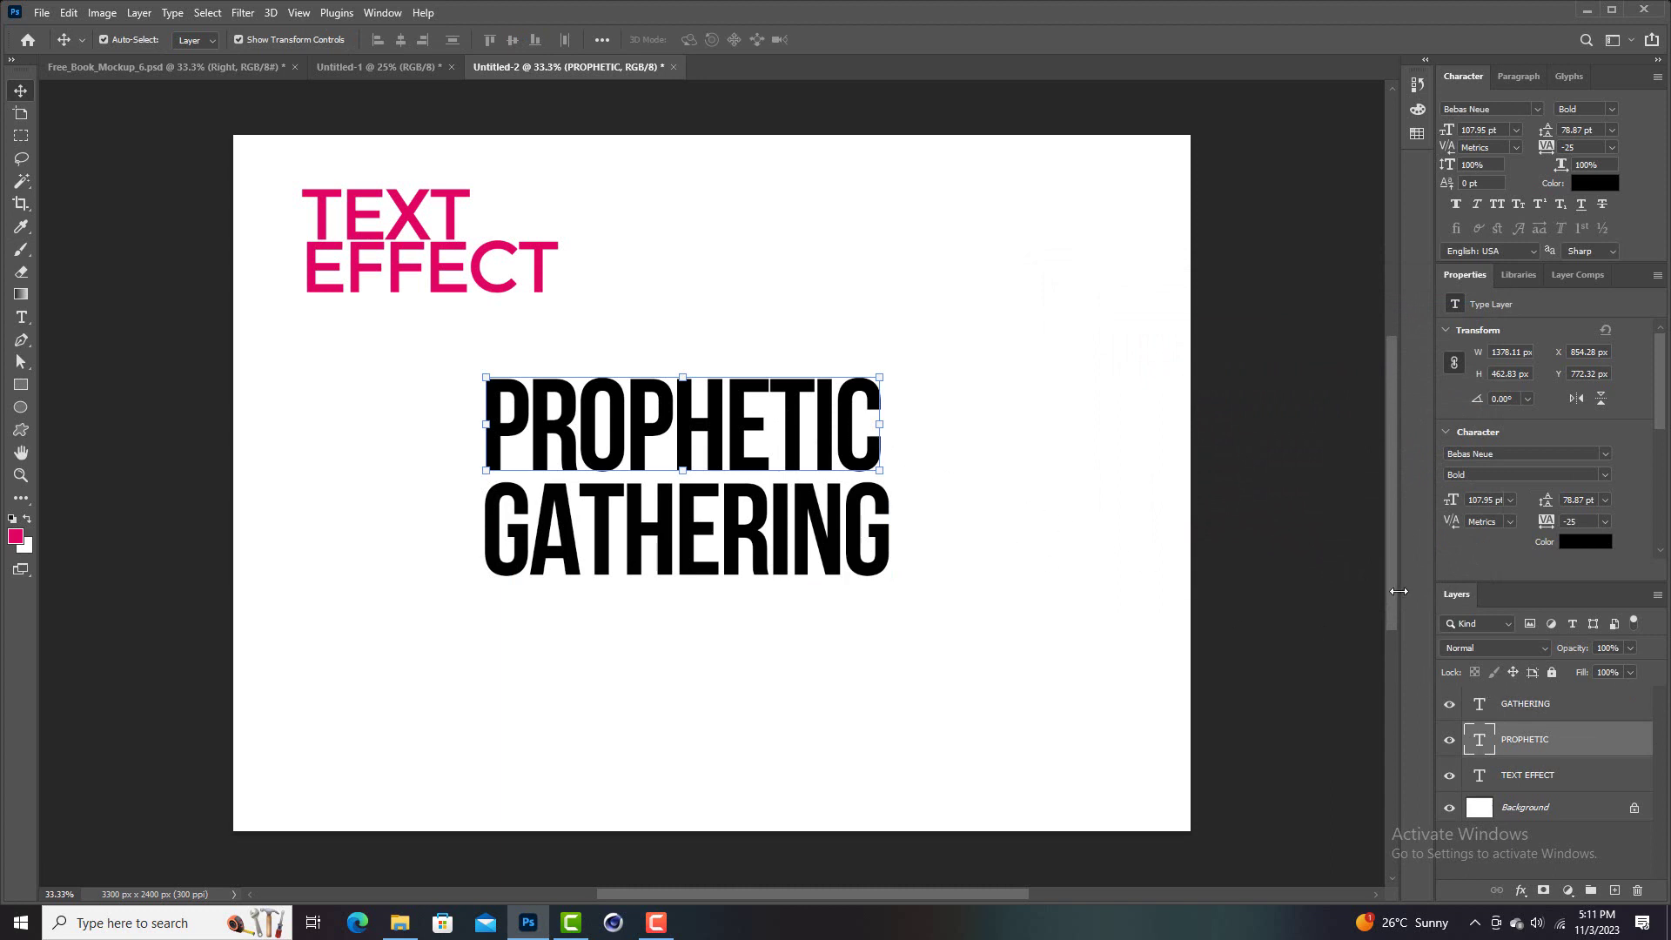
{"action": "right_click", "coordinate": [1591, 746]}
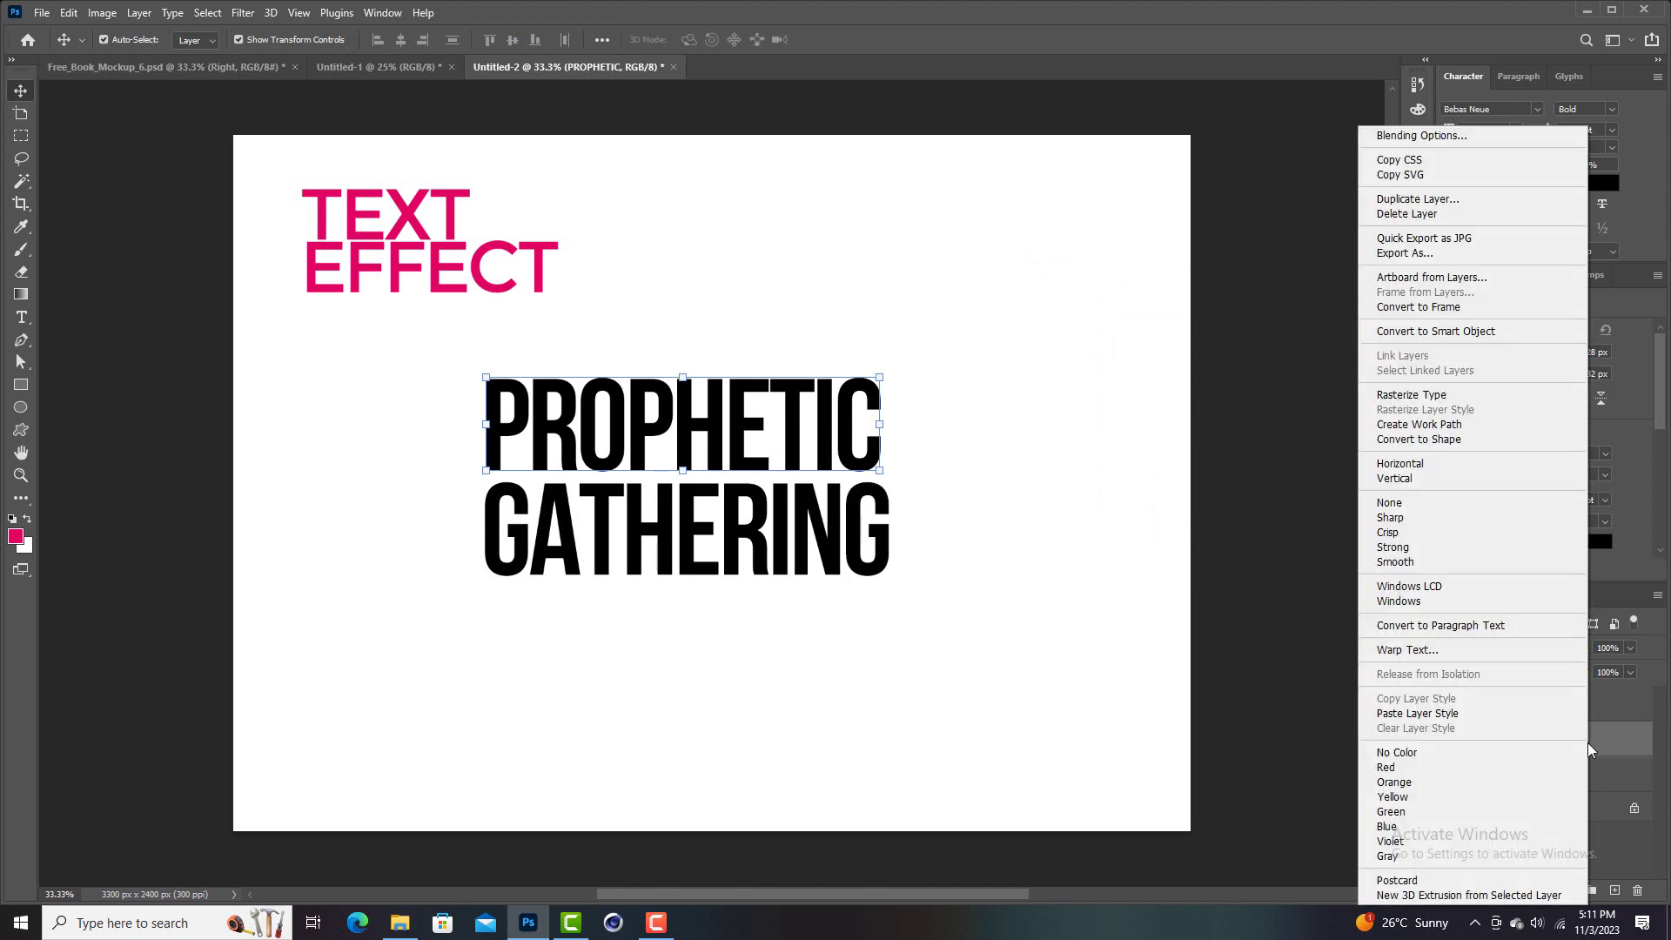
{"action": "left_click", "coordinate": [1442, 446]}
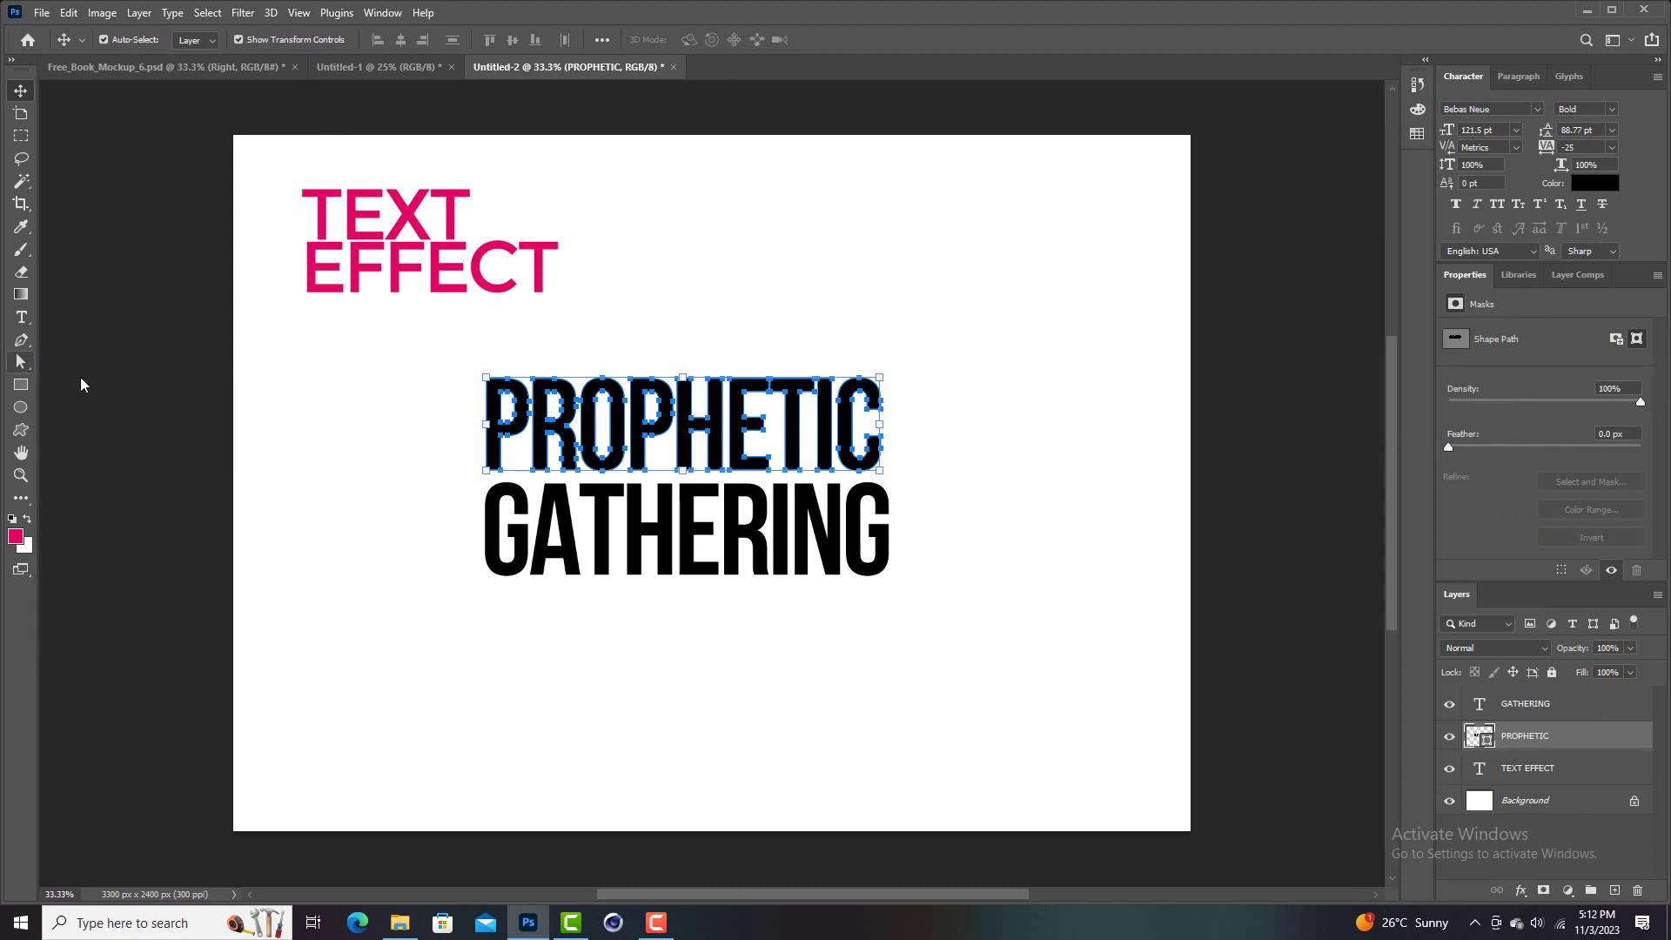
Shorten the stem of the T in PROPHETIC by raising its bottom anchor points with the Direct Selection tool
{"action": "left_click", "coordinate": [22, 364]}
{"action": "left_click", "coordinate": [1005, 472]}
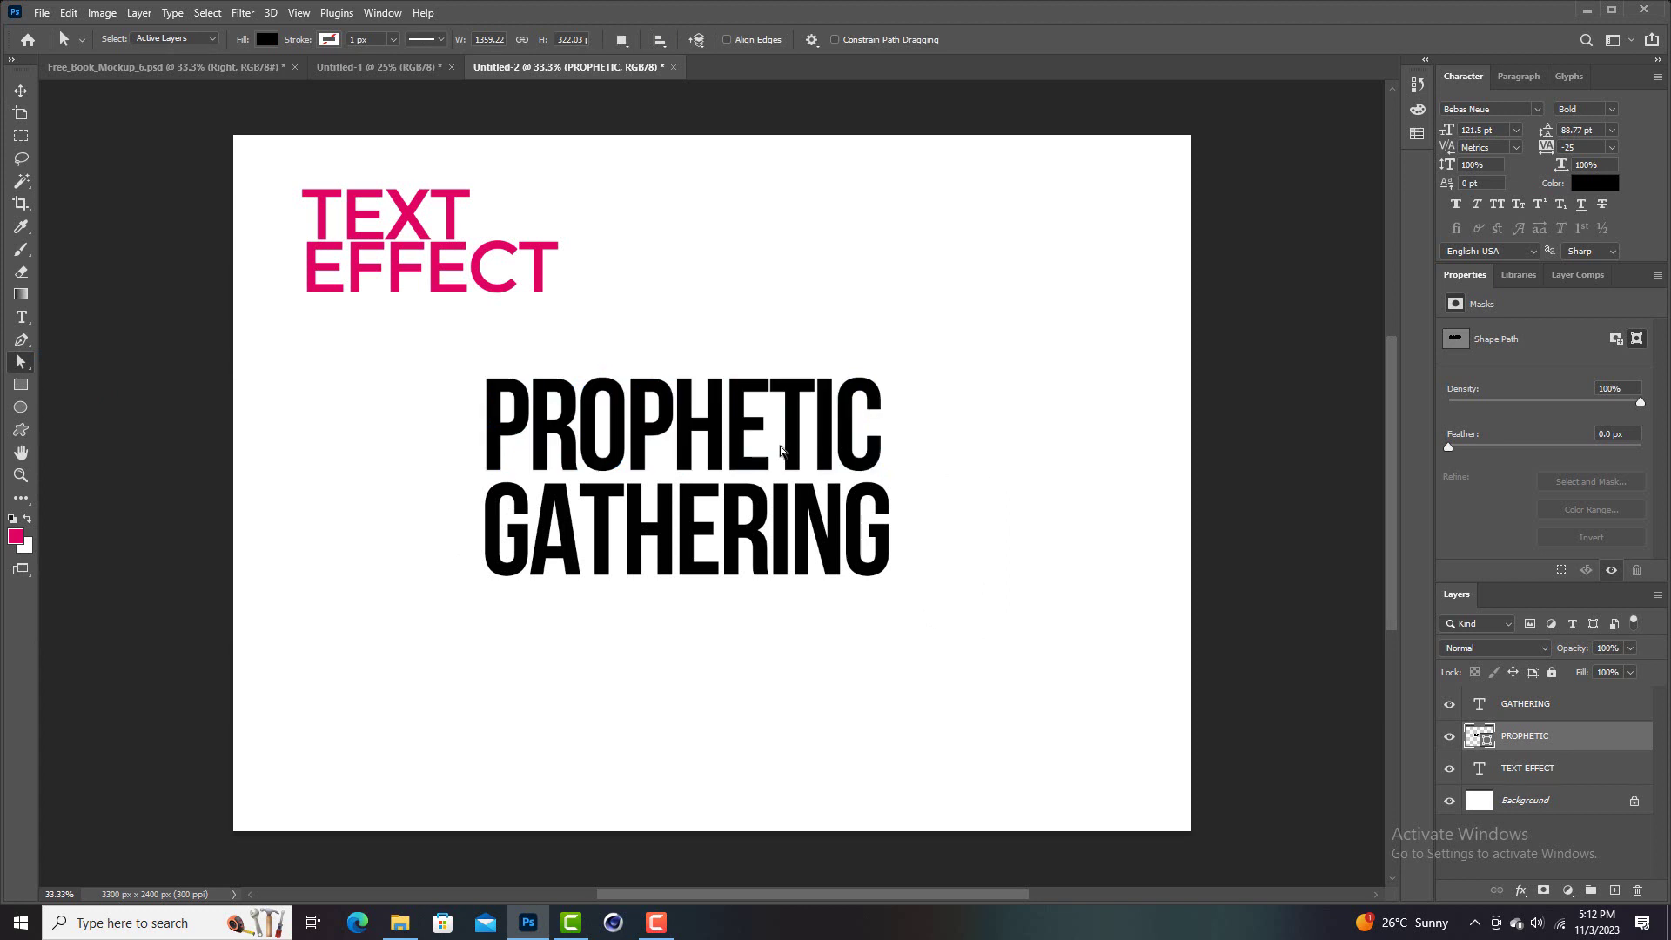
{"action": "left_click_drag", "start_coordinate": [780, 446], "coordinate": [808, 484]}
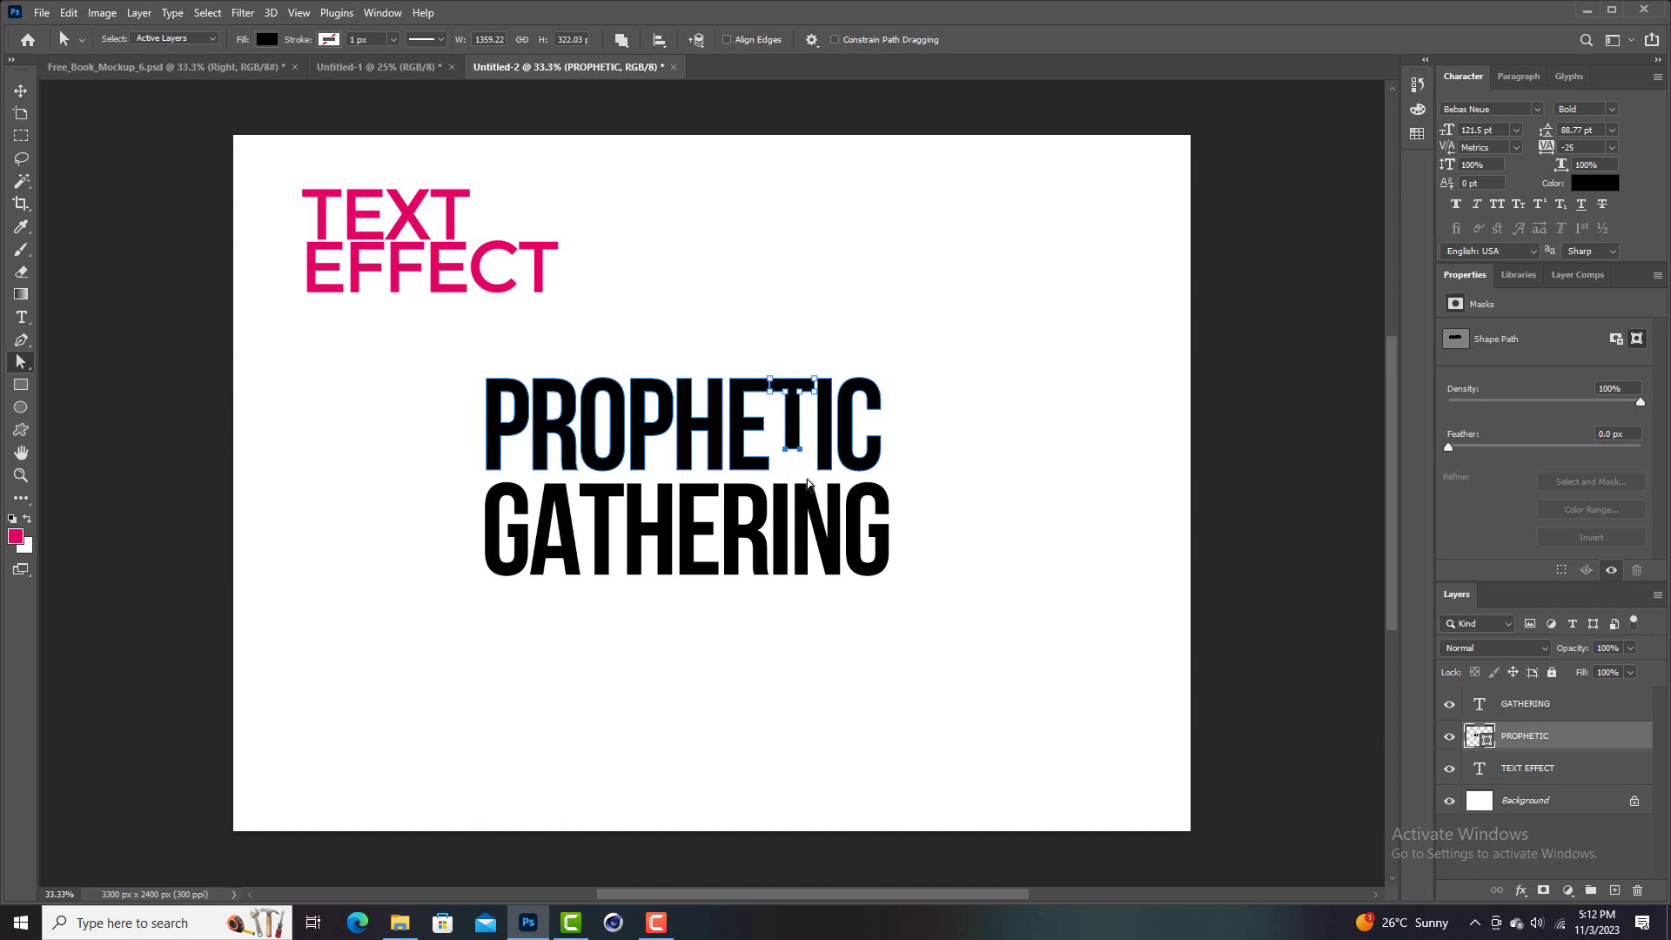
{"action": "left_click", "coordinate": [981, 477]}
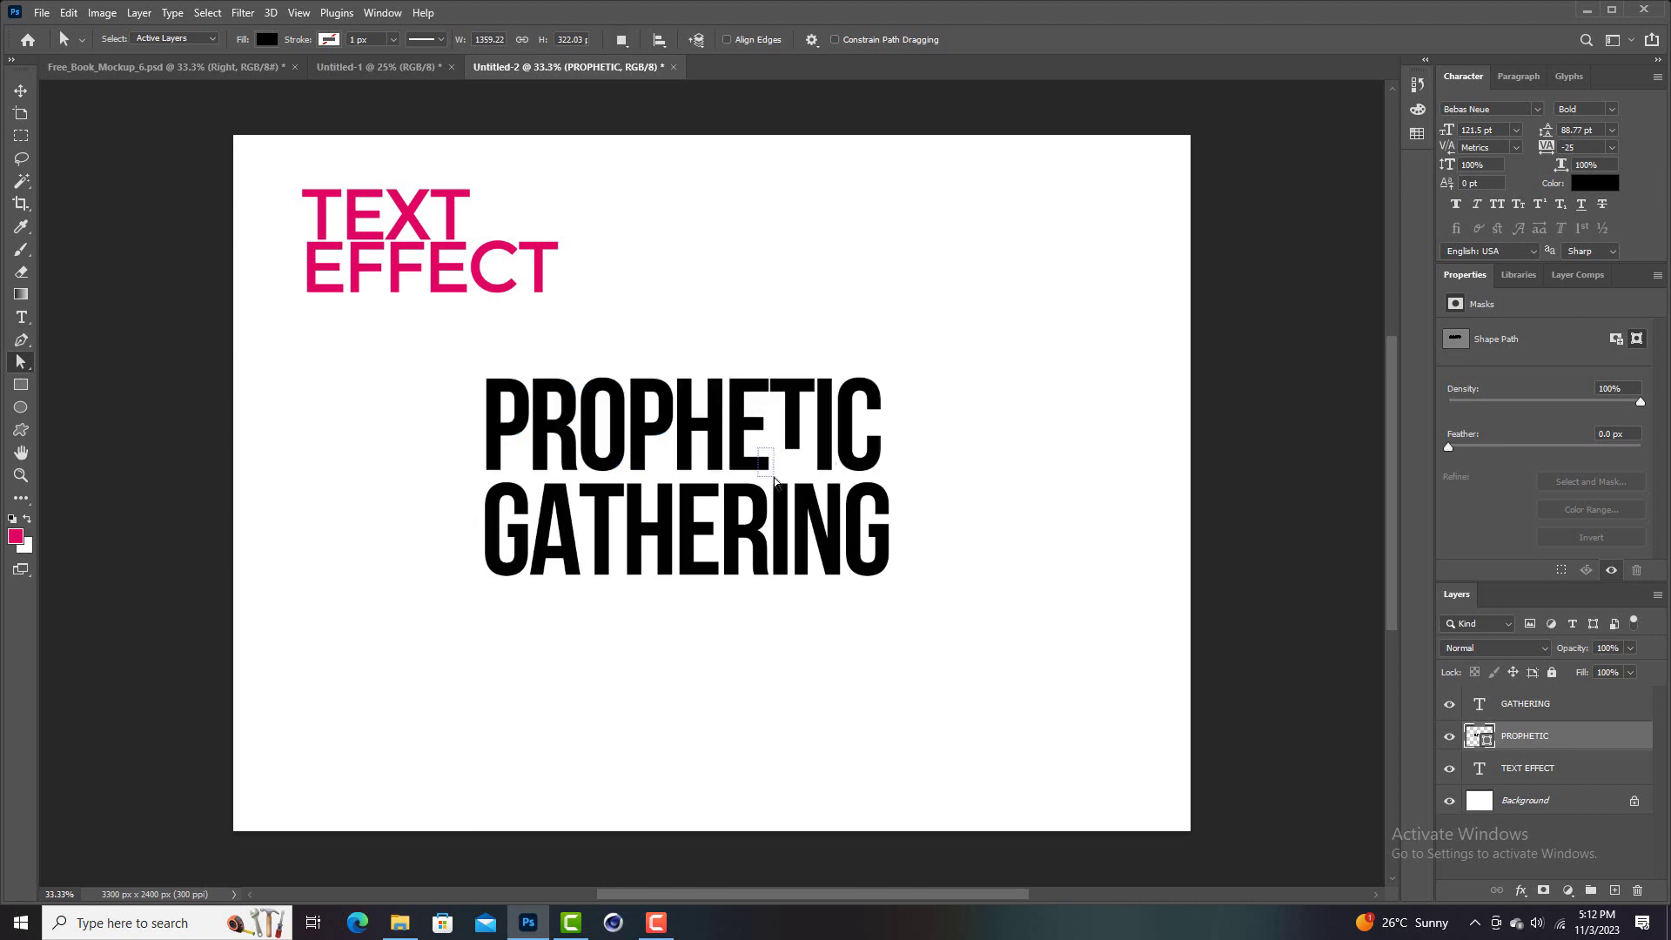
Extend the bottom arm of the E in PROPHETIC rightward so it runs beneath the shortened T
{"action": "left_click", "coordinate": [774, 480]}
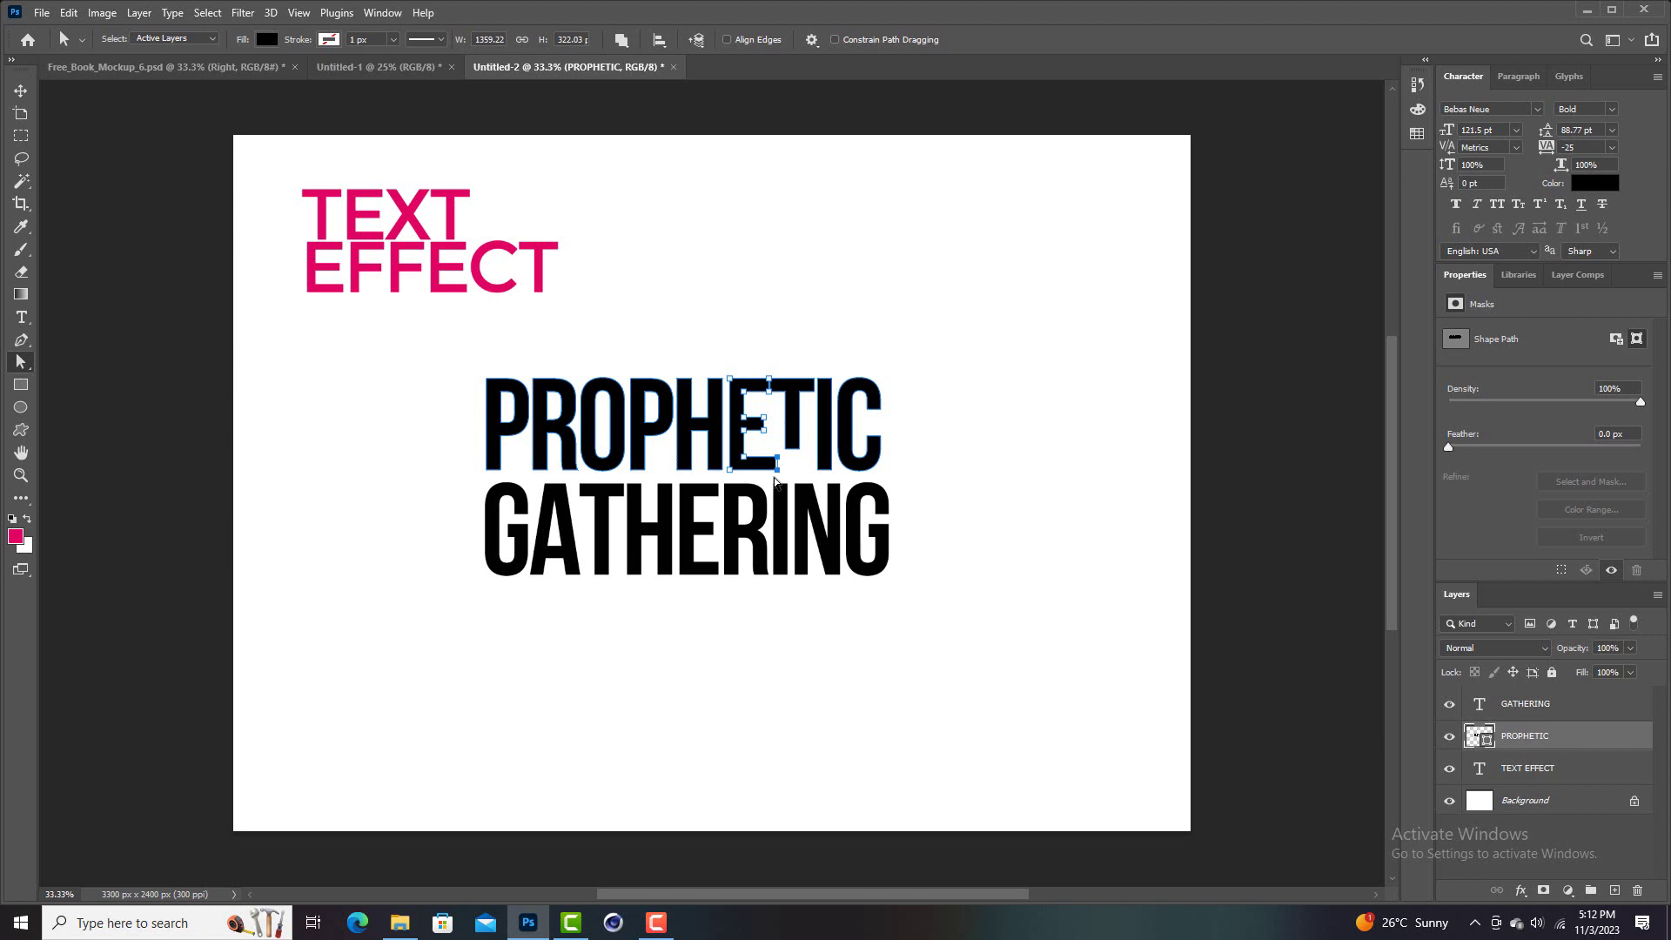
{"action": "key", "text": "shift+Right"}
{"action": "key", "text": "shift+Right"}
{"action": "key", "text": "shift+Right"}
{"action": "left_click", "coordinate": [963, 462]}
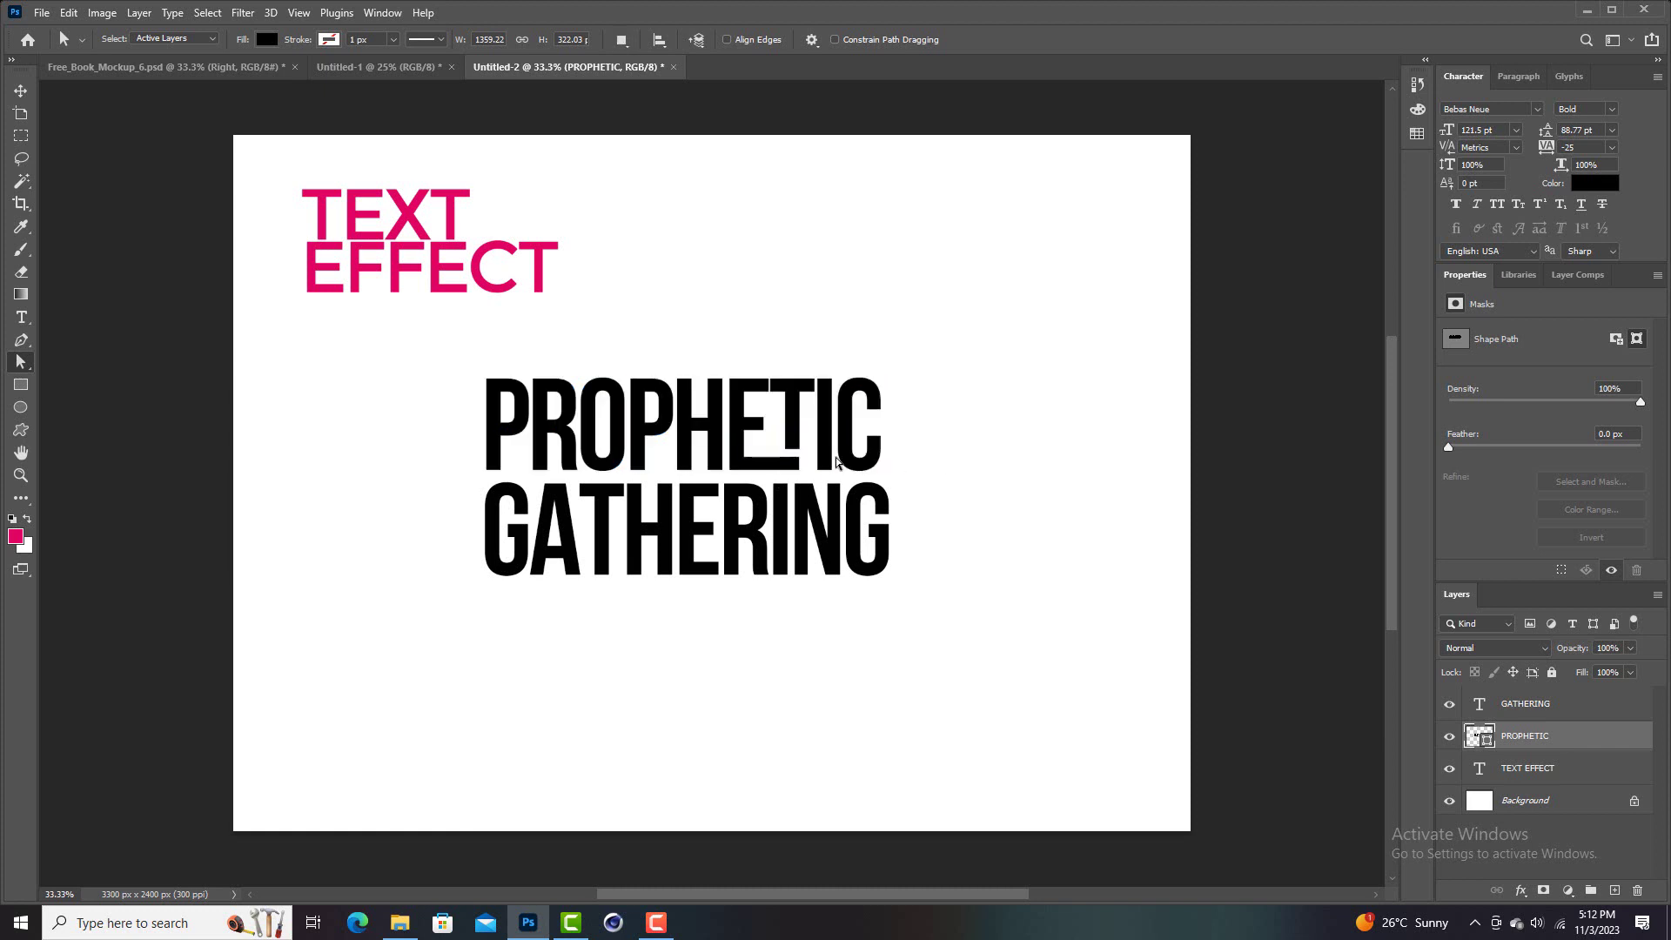
{"action": "left_click_drag", "start_coordinate": [788, 452], "coordinate": [807, 478]}
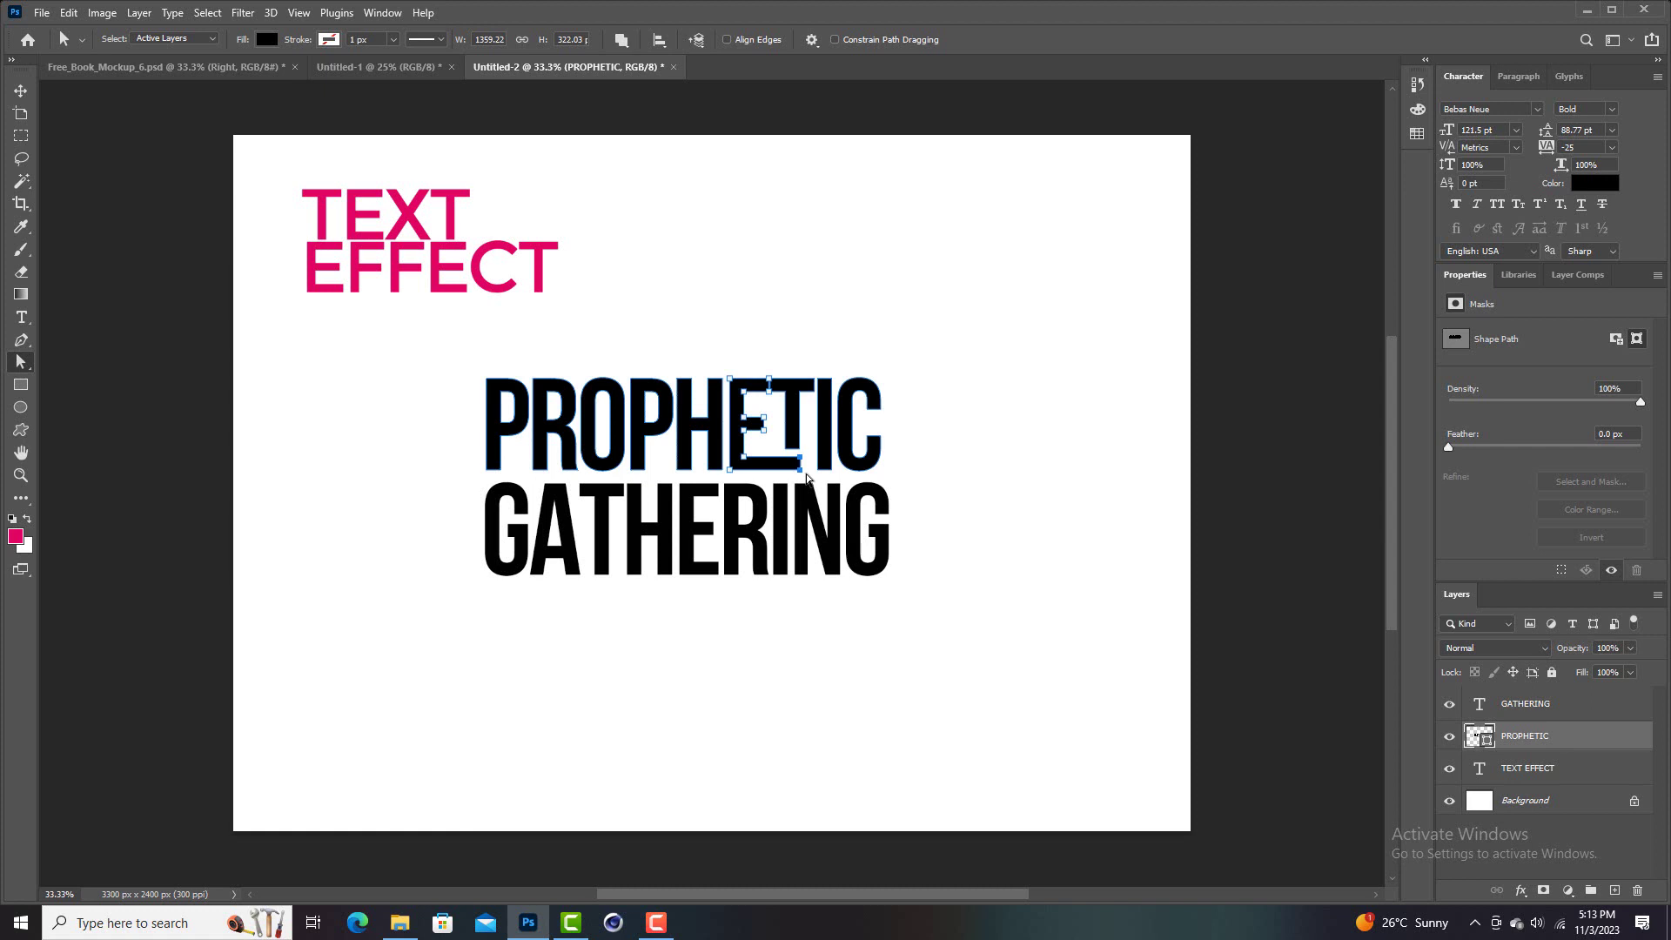
{"action": "left_click", "coordinate": [939, 407]}
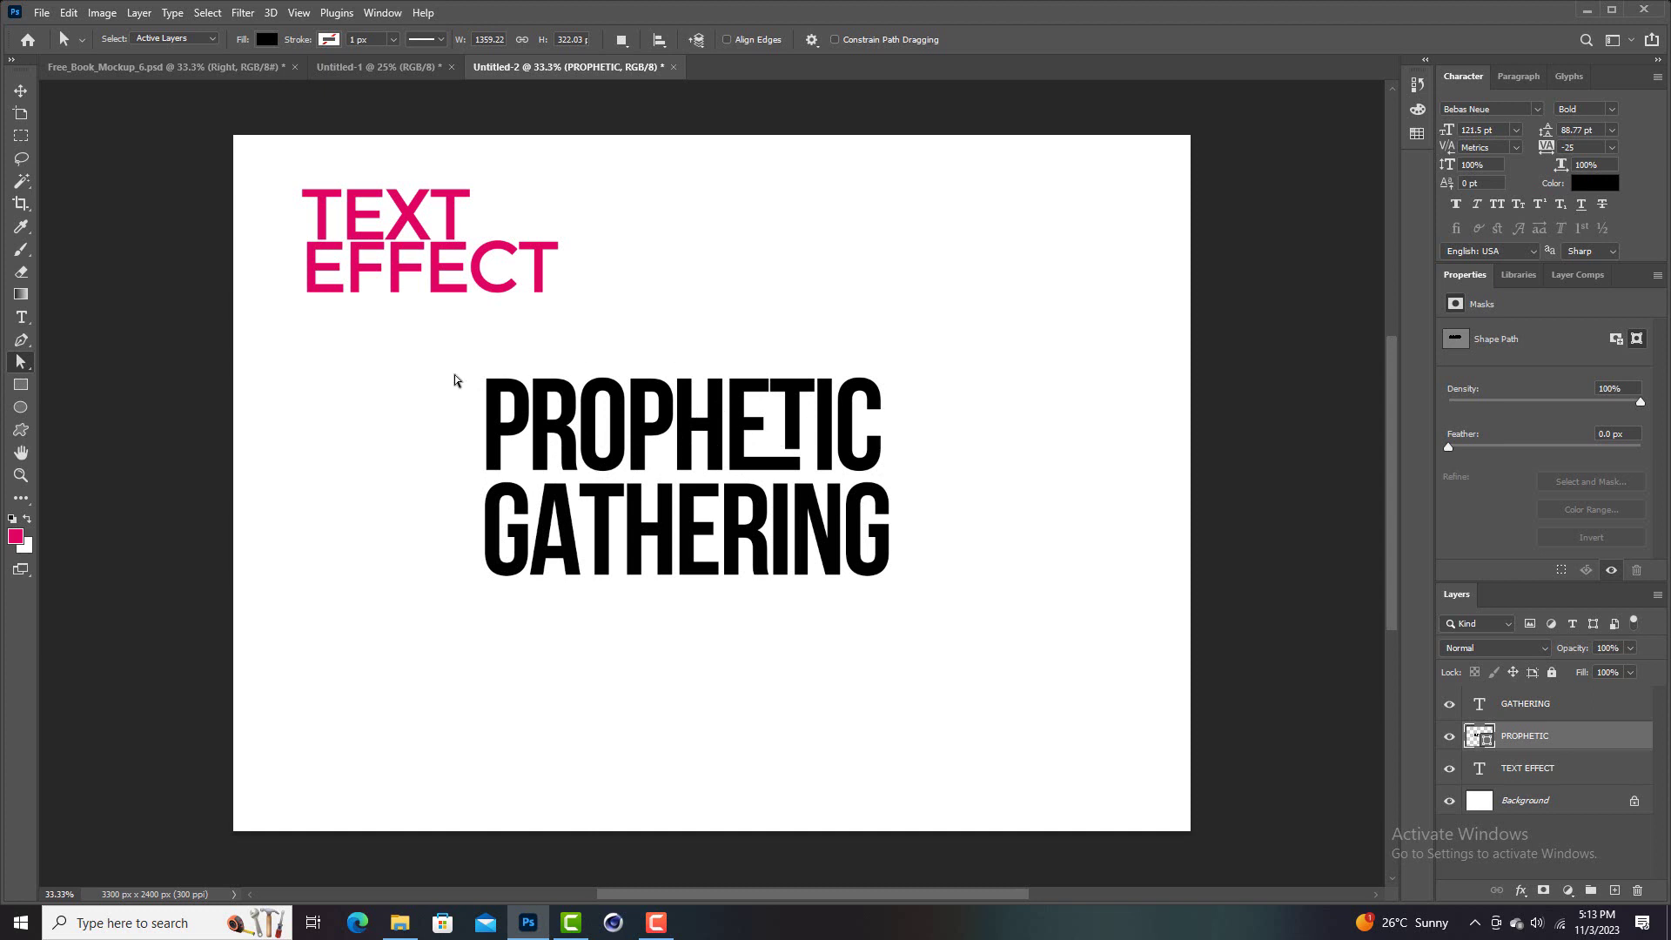
Convert the GATHERING text layer to a shape
{"action": "left_click", "coordinate": [22, 94]}
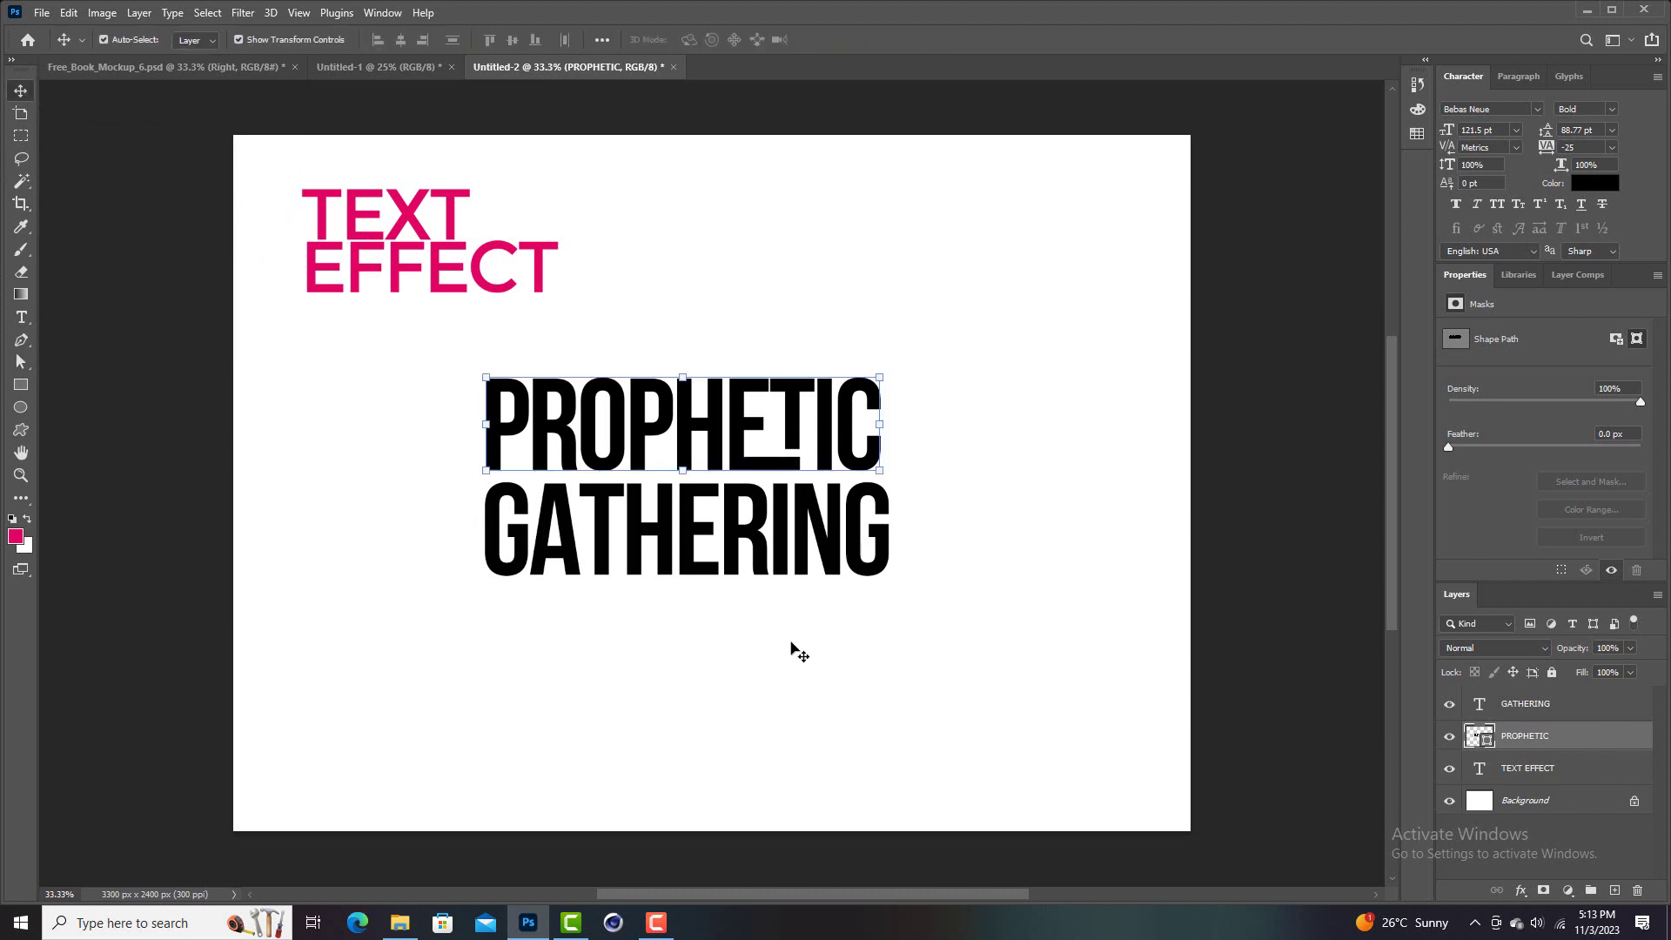
{"action": "left_click", "coordinate": [770, 562]}
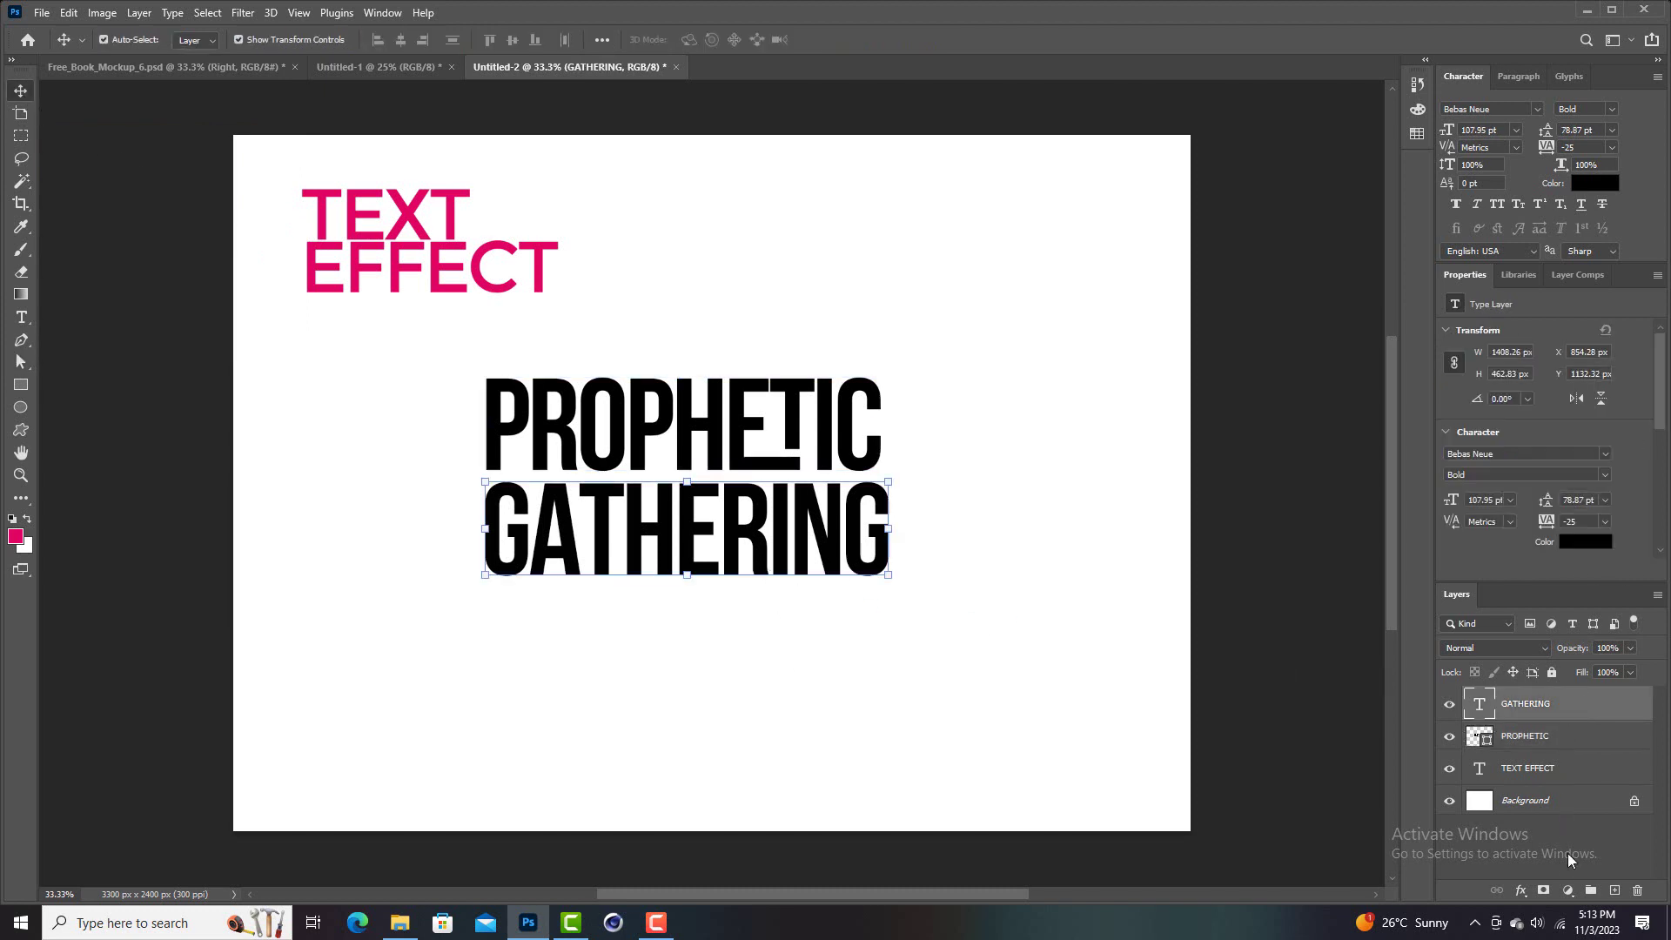
{"action": "right_click", "coordinate": [1573, 705]}
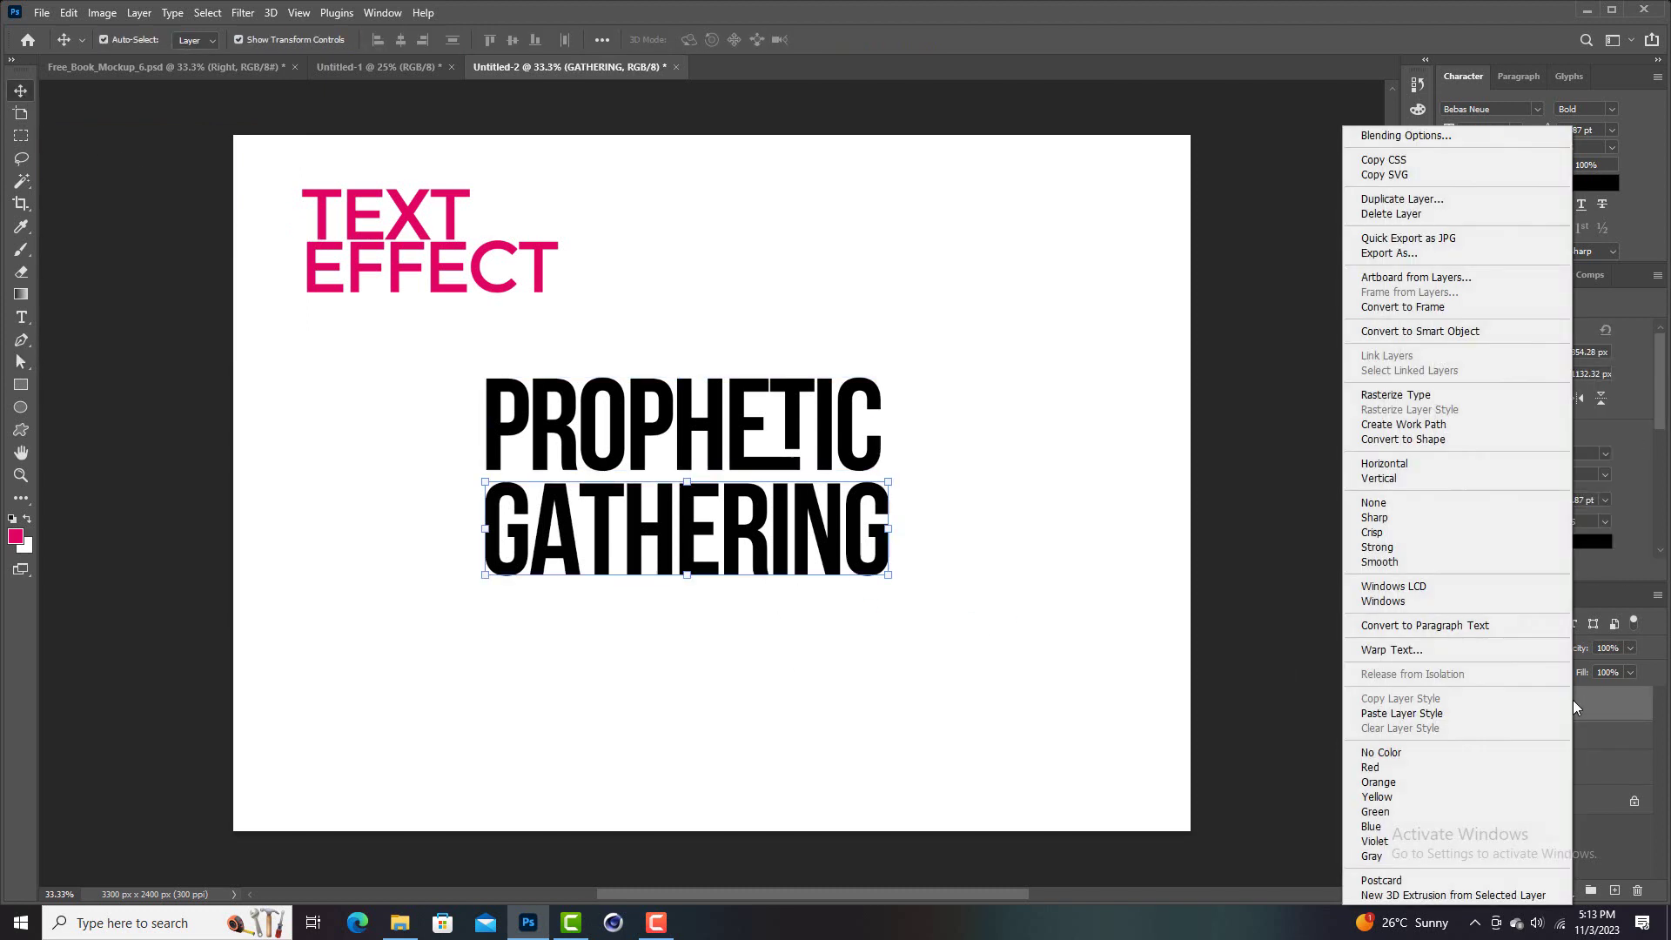
{"action": "left_click", "coordinate": [1403, 439]}
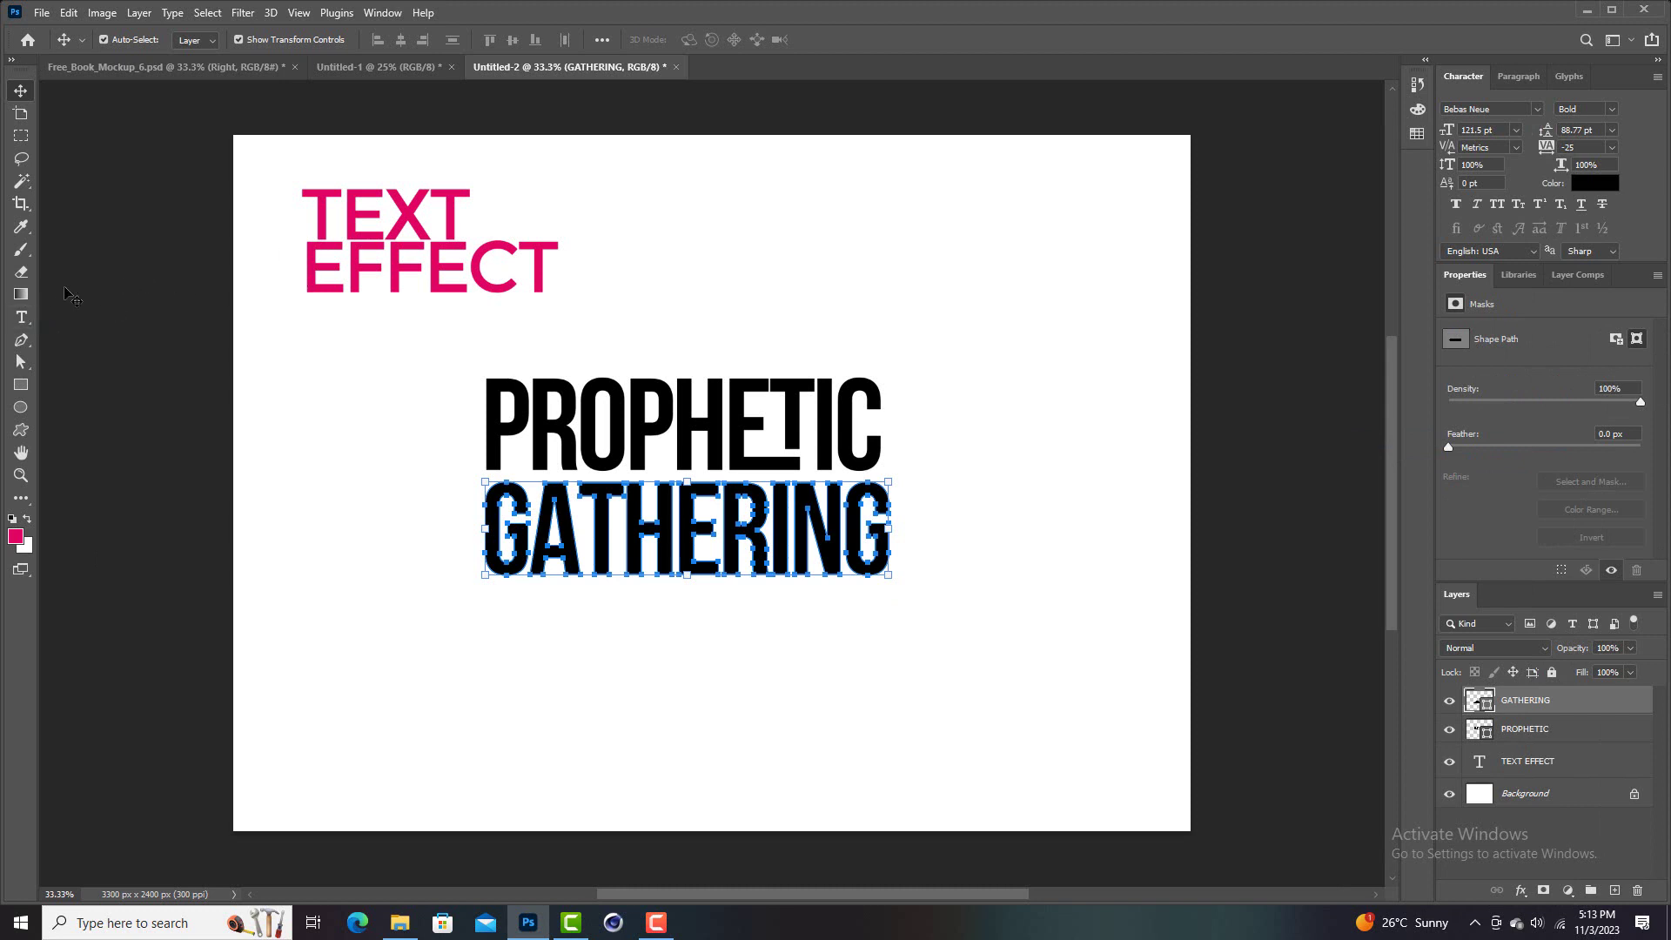
{"action": "left_click", "coordinate": [638, 664]}
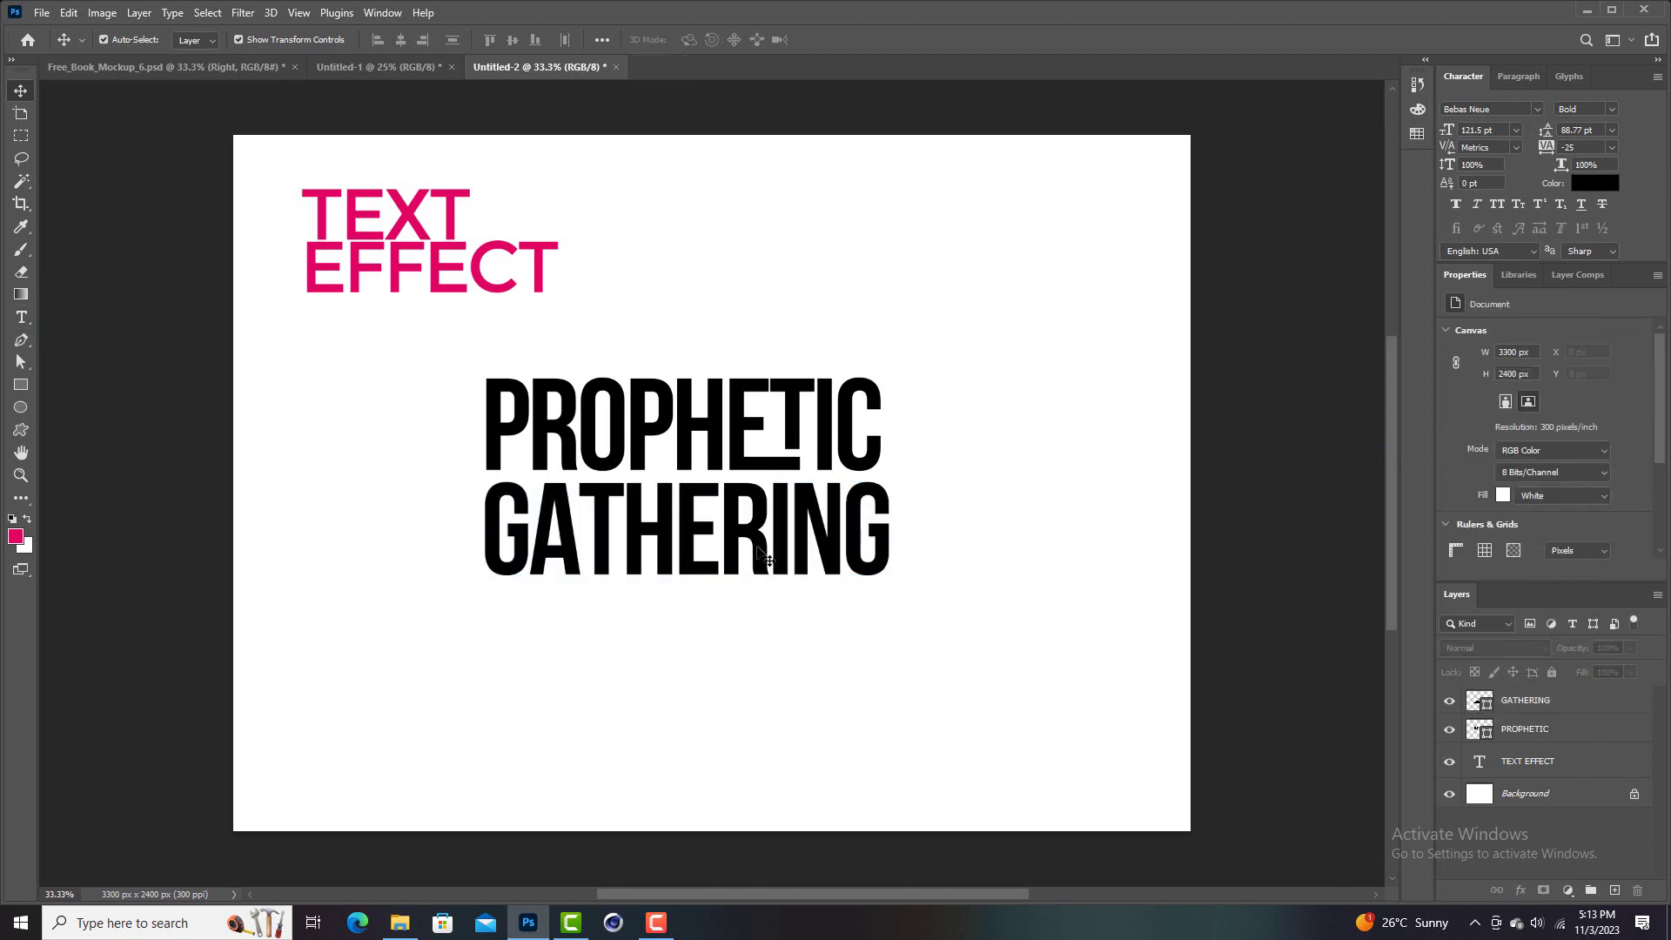
Lower the top anchor points of the H's left stem in GATHERING to open a gap beside the T
{"action": "left_click", "coordinate": [21, 360]}
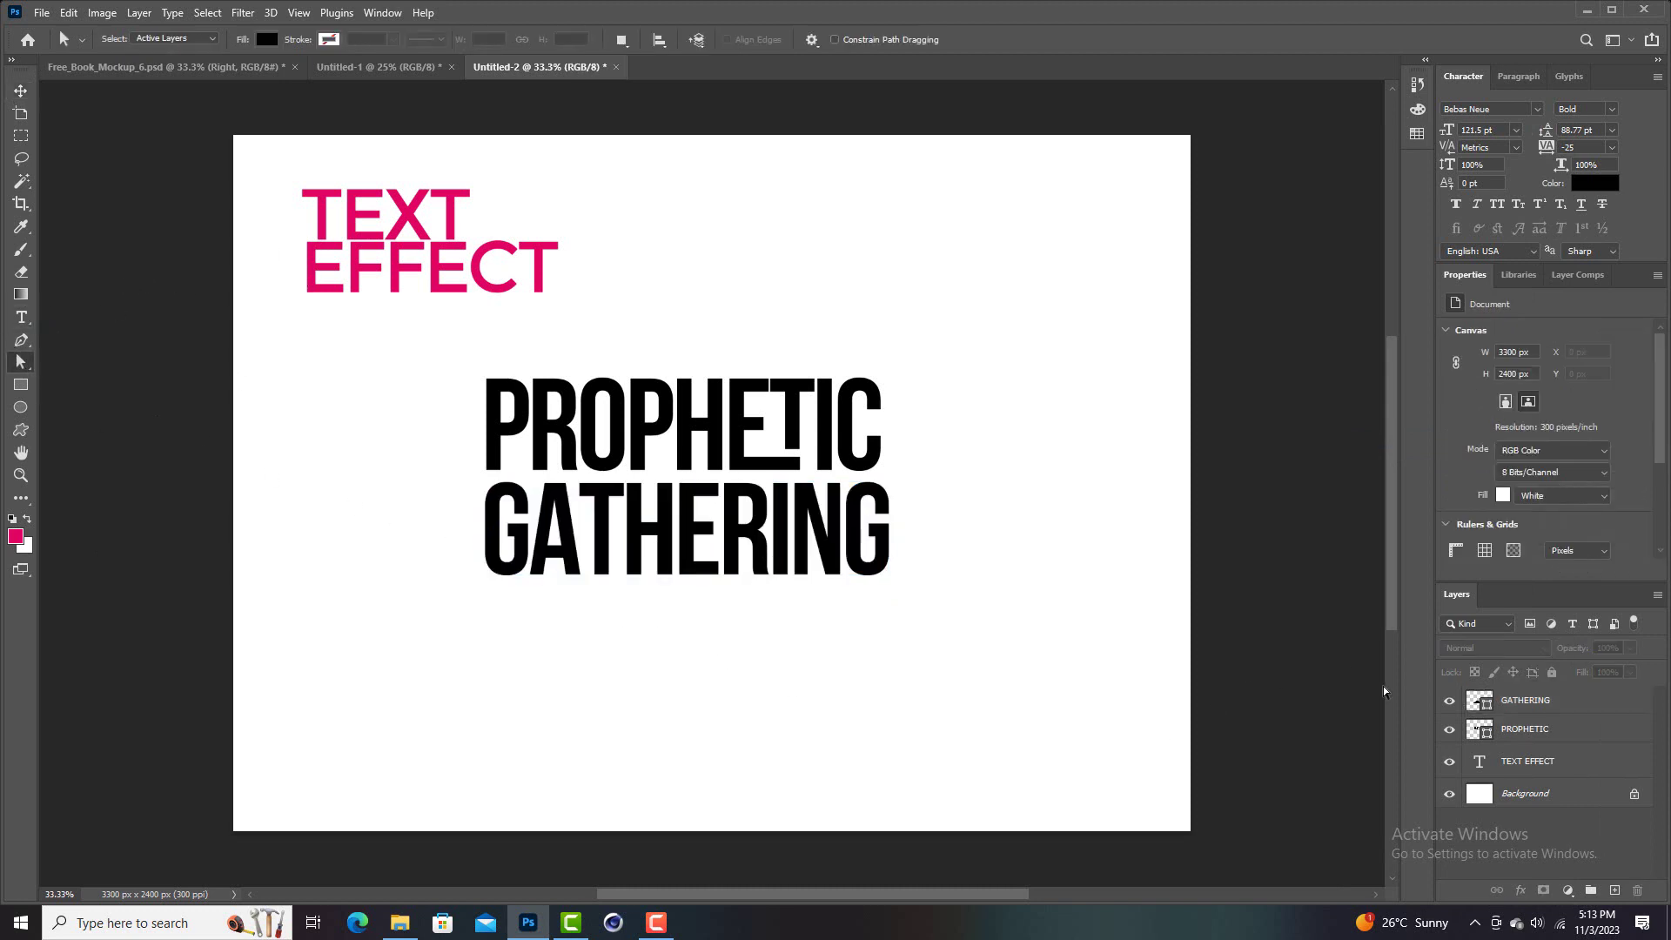
{"action": "left_click", "coordinate": [1535, 698]}
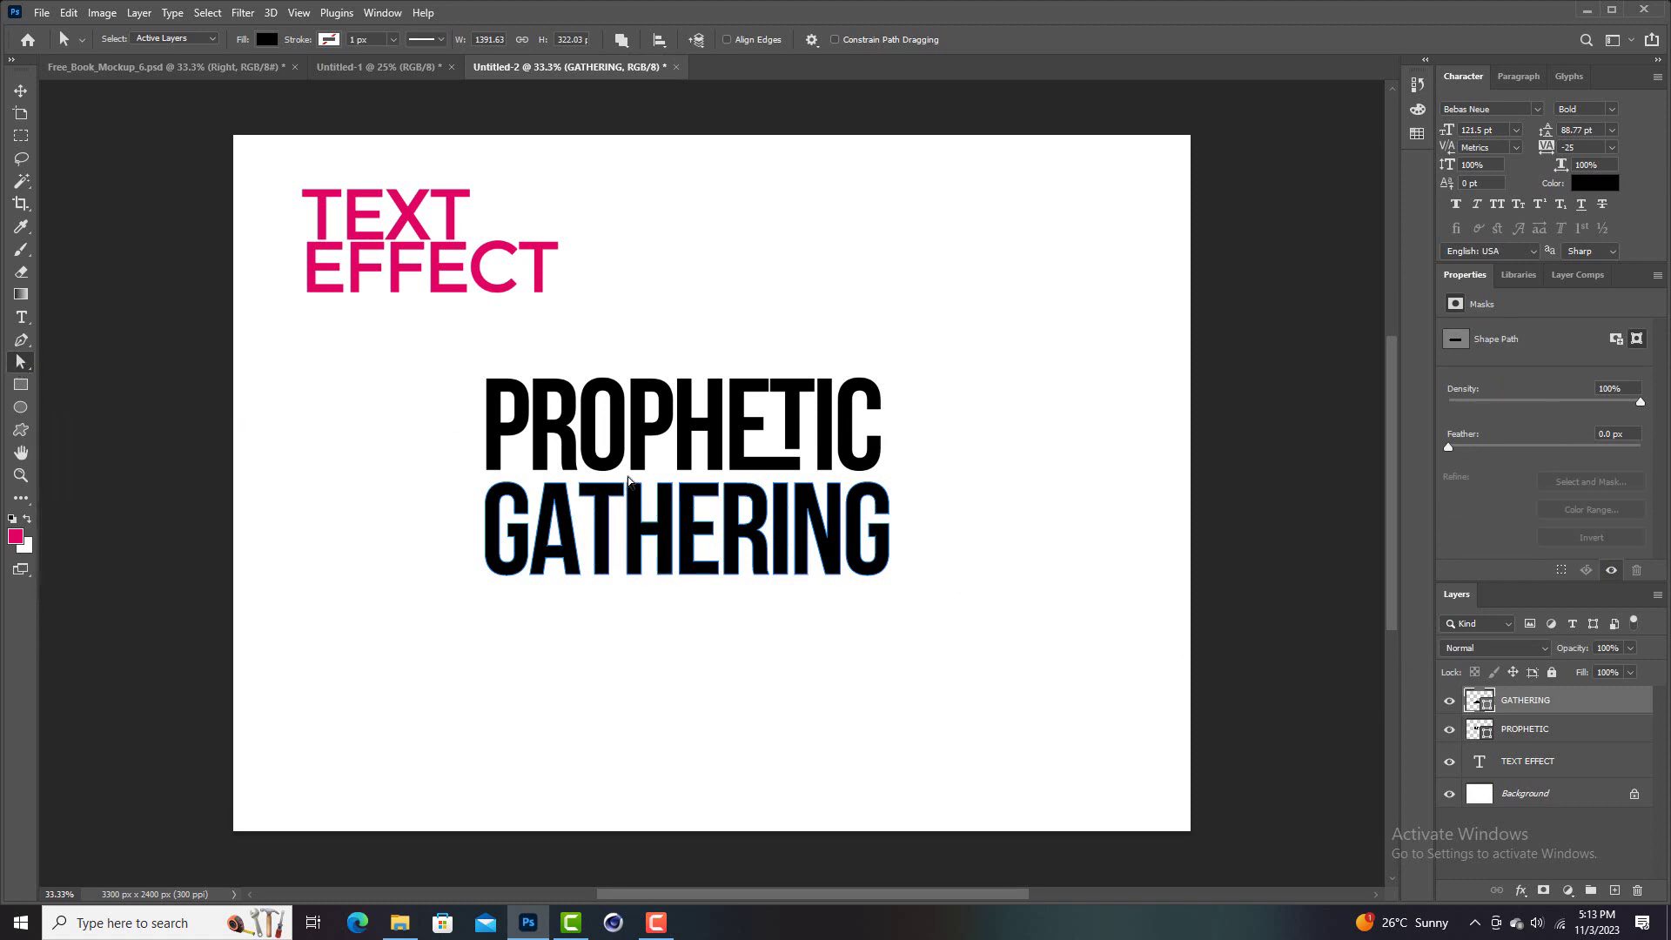
{"action": "left_click_drag", "start_coordinate": [625, 477], "coordinate": [649, 512]}
{"action": "key", "text": "shift+Down"}
{"action": "key", "text": "shift+Down"}
{"action": "key", "text": "shift+Down"}
{"action": "key", "text": "shift+Down"}
{"action": "key", "text": "shift+Down"}
{"action": "left_click", "coordinate": [660, 701]}
Extend the right arm of the T in GATHERING over the lowered left stem of the H
{"action": "left_click_drag", "start_coordinate": [619, 478], "coordinate": [632, 507]}
{"action": "key", "text": "shift+Right"}
{"action": "key", "text": "shift+Right"}
{"action": "key", "text": "shift+Right"}
{"action": "key", "text": "shift+Right"}
{"action": "left_click", "coordinate": [783, 635]}
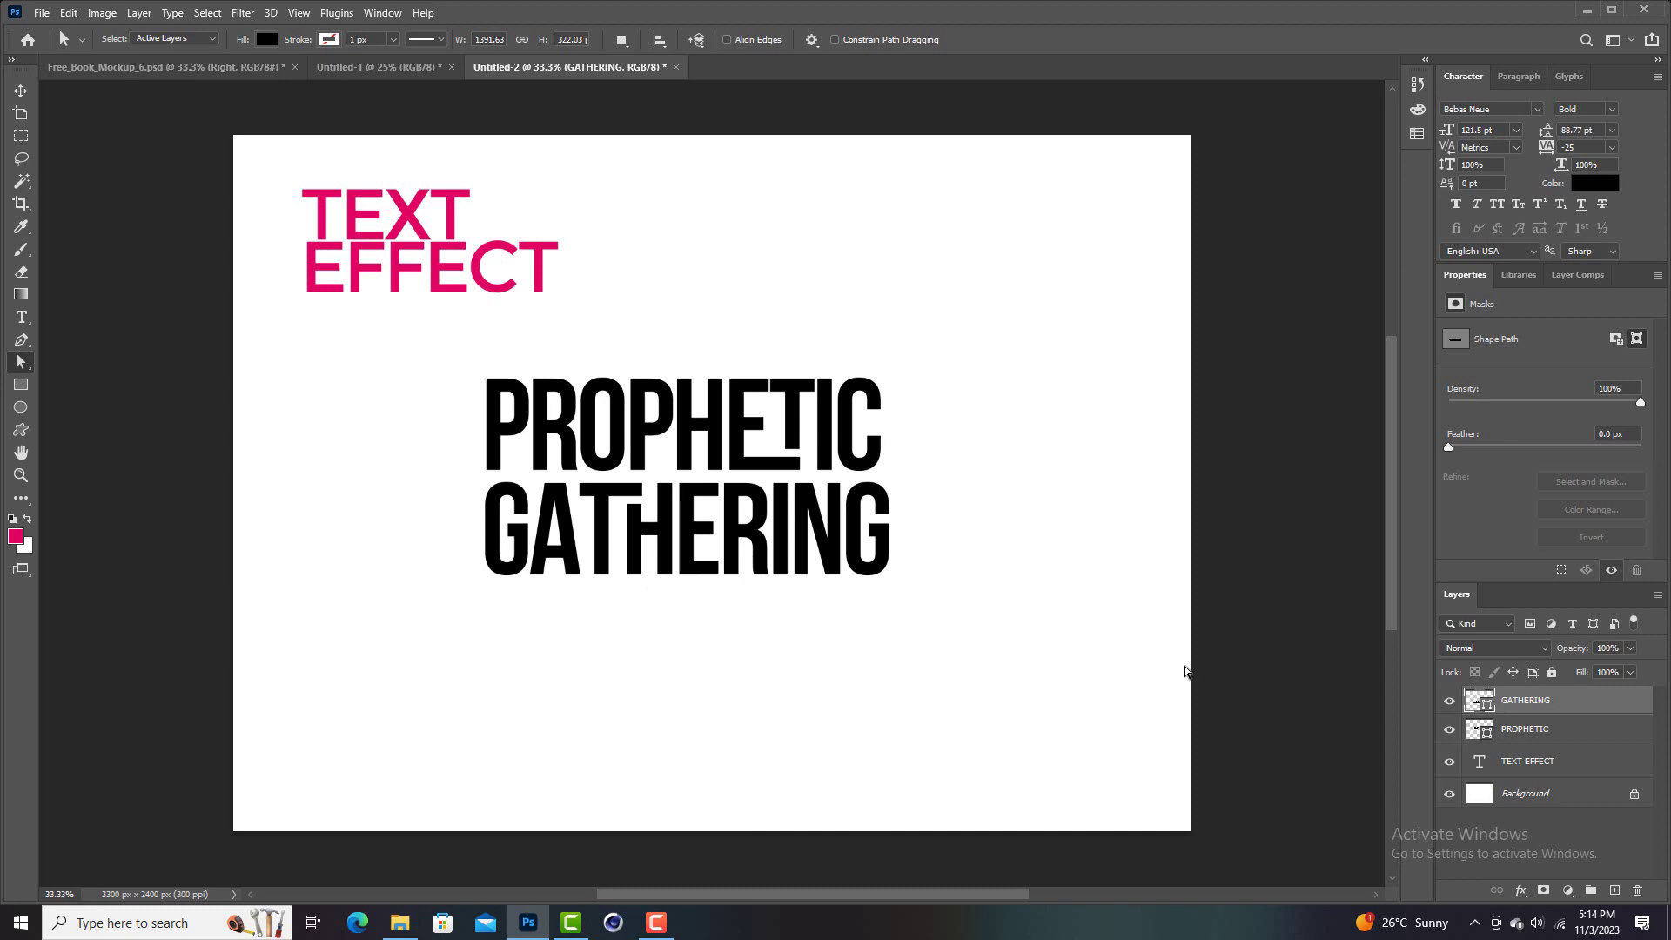
Shorten the left leg of the R in GATHERING by raising its bottom anchor points
{"action": "left_click_drag", "start_coordinate": [721, 551], "coordinate": [747, 600]}
{"action": "key", "text": "shift+Up"}
{"action": "key", "text": "shift+Up"}
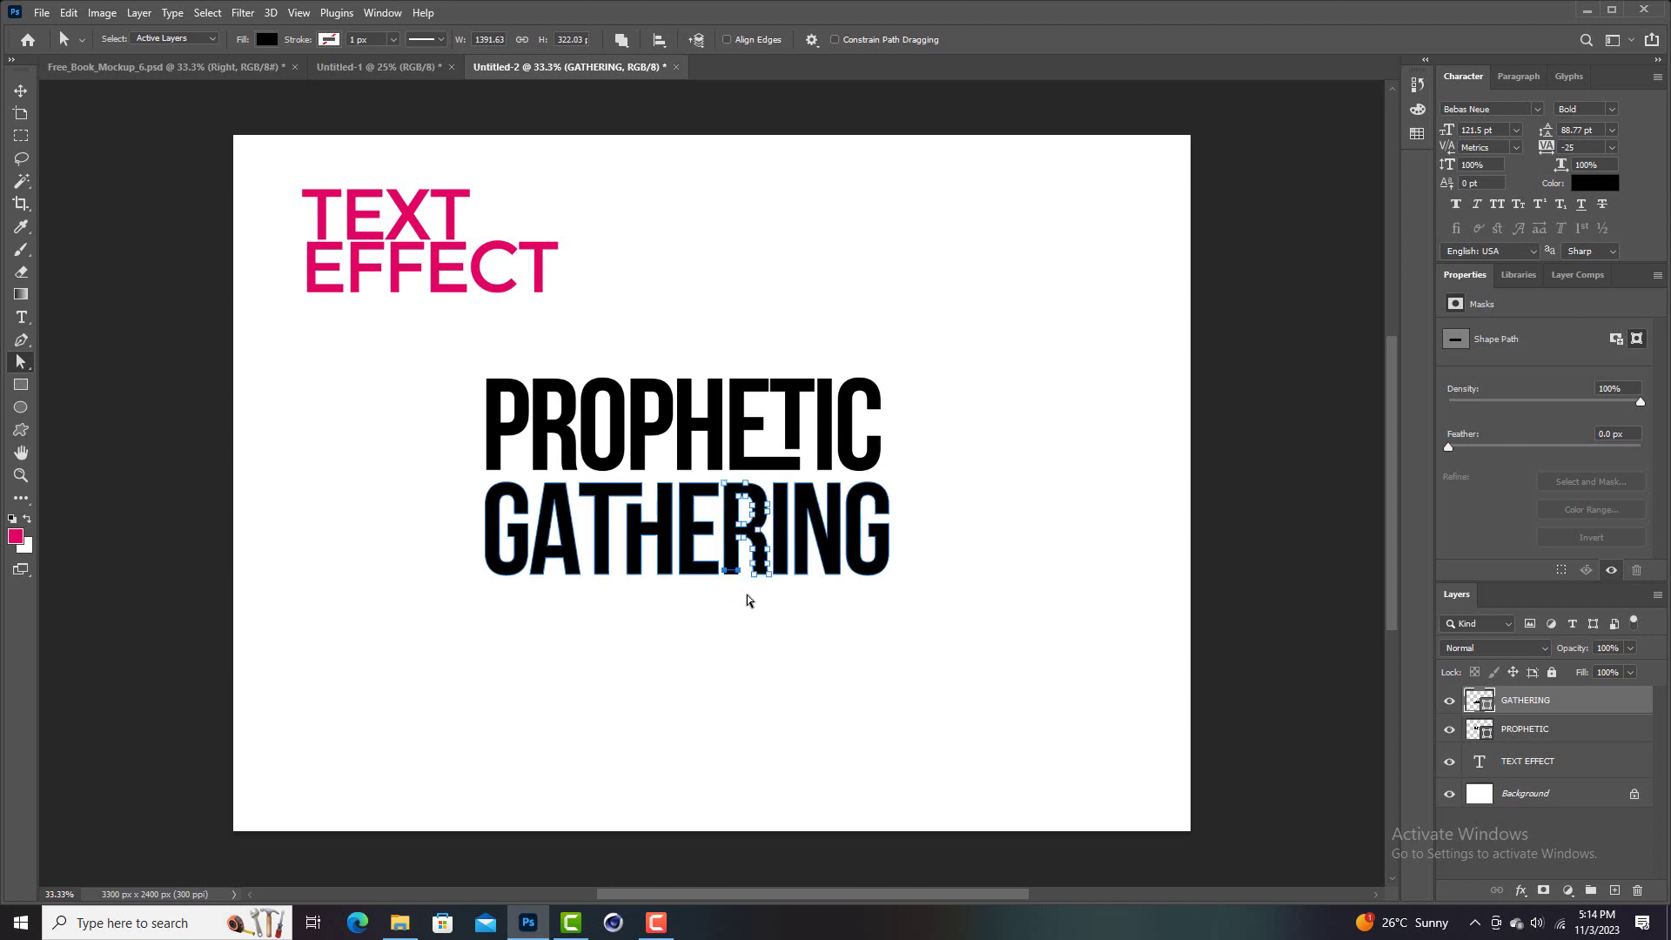
{"action": "key", "text": "shift+Up"}
{"action": "key", "text": "shift+Up"}
{"action": "key", "text": "shift+Up"}
{"action": "left_click", "coordinate": [779, 635]}
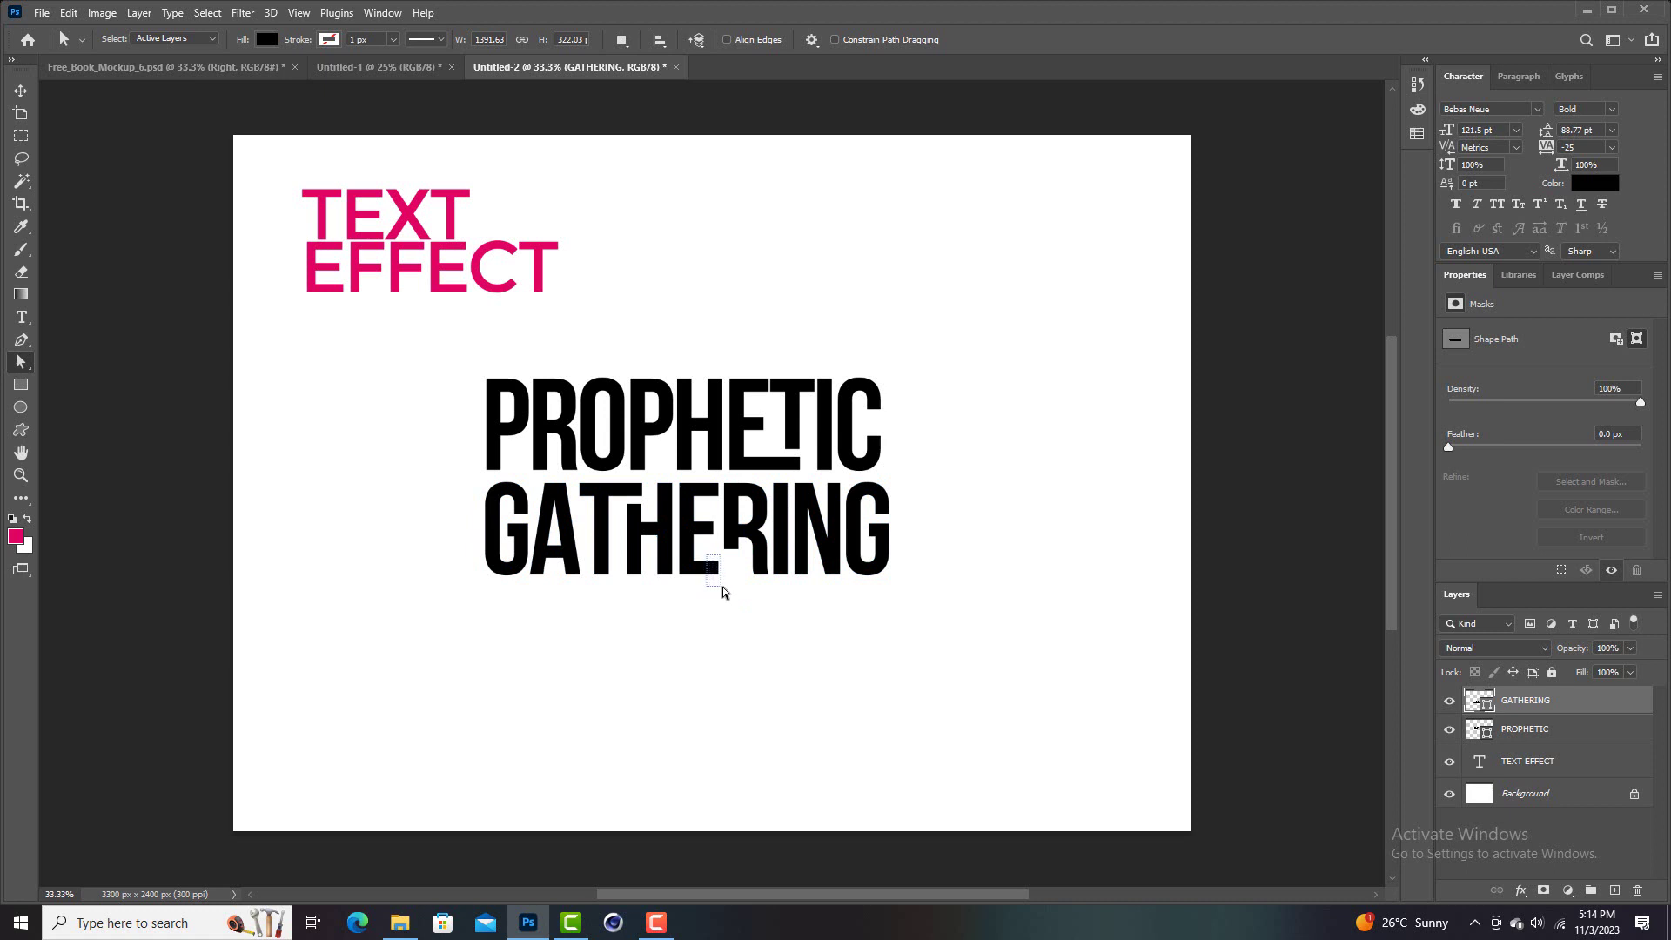
Extend the bottom arm of the E in GATHERING rightward beneath the R's shortened leg
{"action": "left_click", "coordinate": [725, 591]}
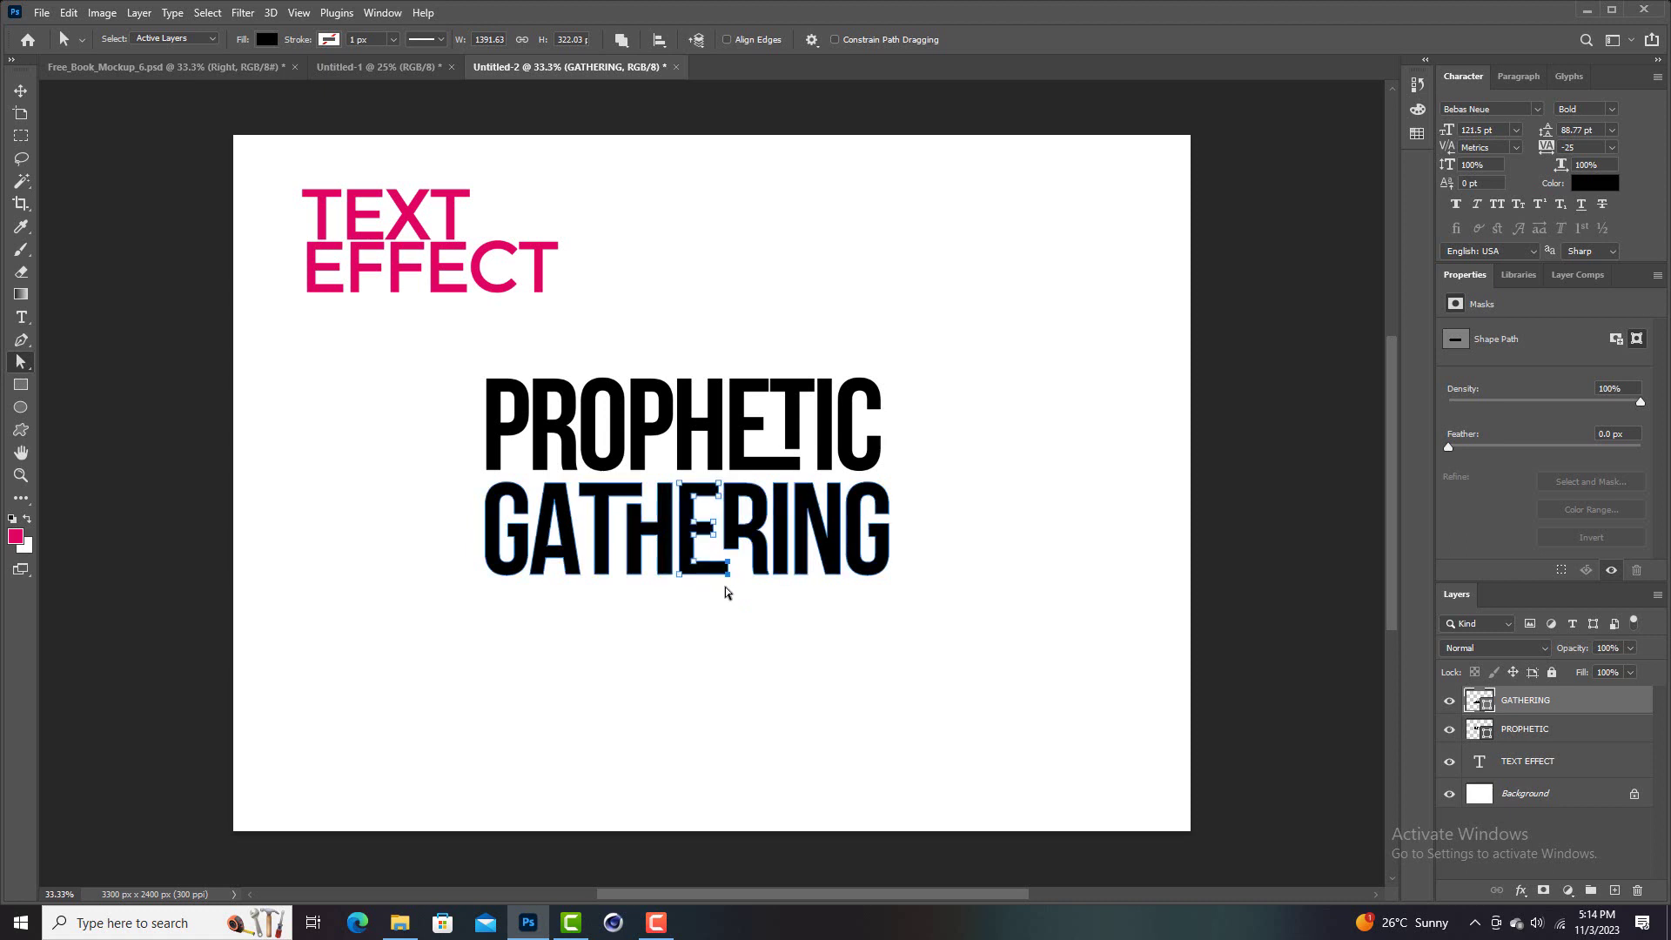
{"action": "key", "text": "shift+Right"}
{"action": "key", "text": "shift+Right"}
{"action": "left_click", "coordinate": [730, 619]}
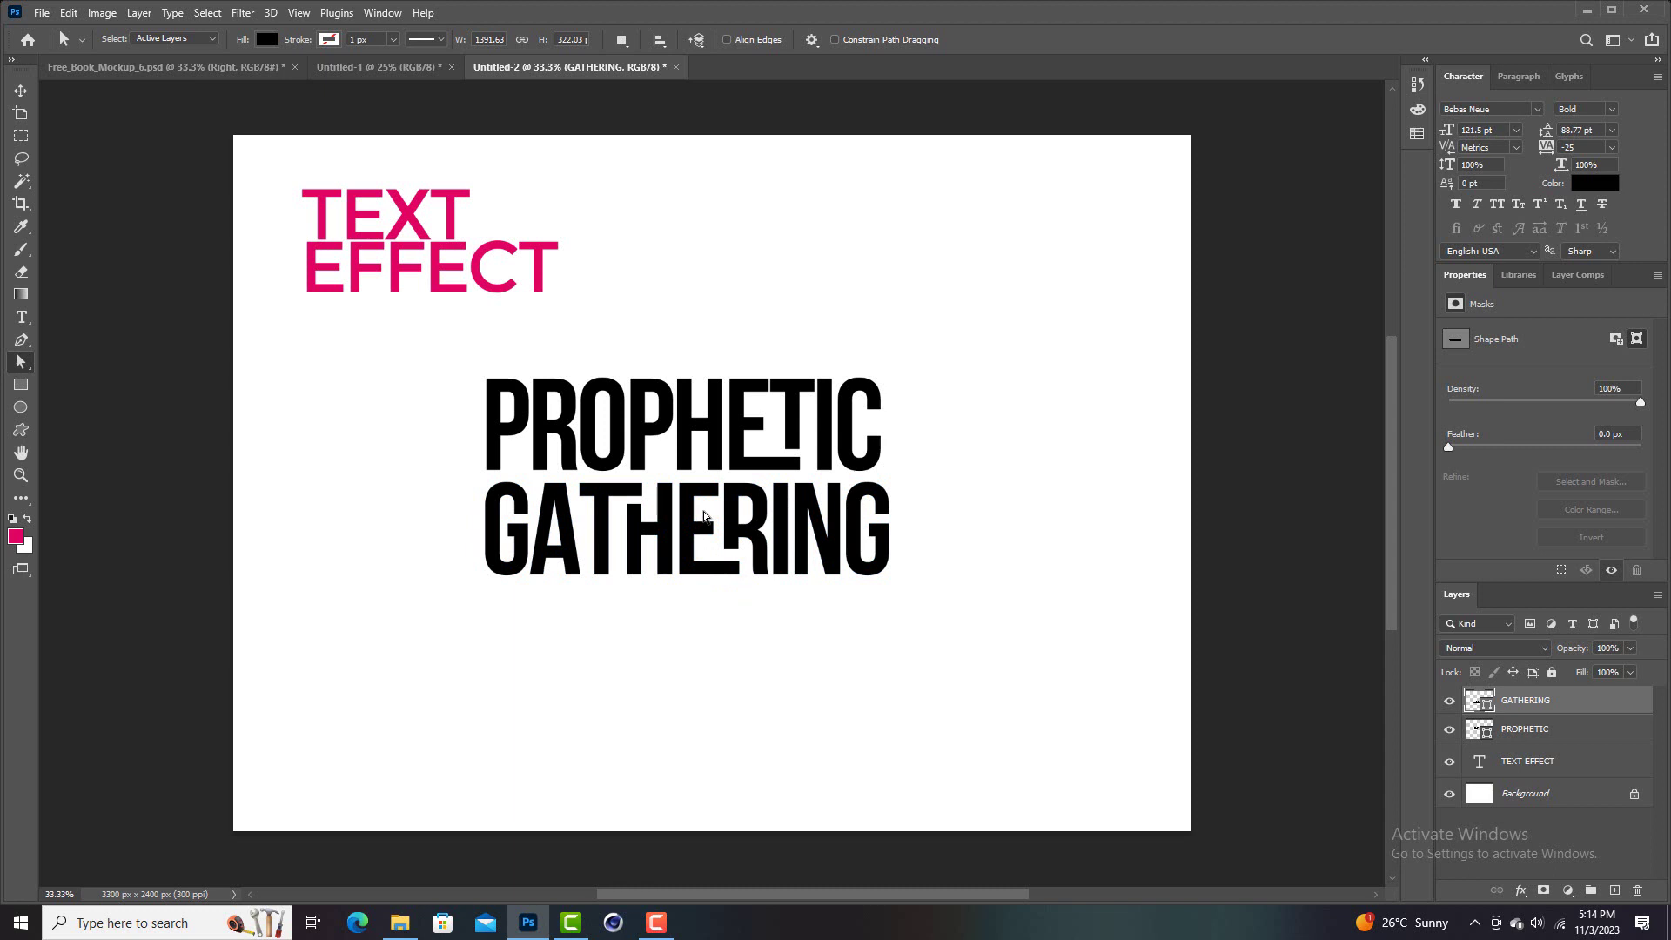
Stretch the middle arm of the E in GATHERING rightward across the left stem of the R
{"action": "left_click_drag", "start_coordinate": [705, 515], "coordinate": [719, 548]}
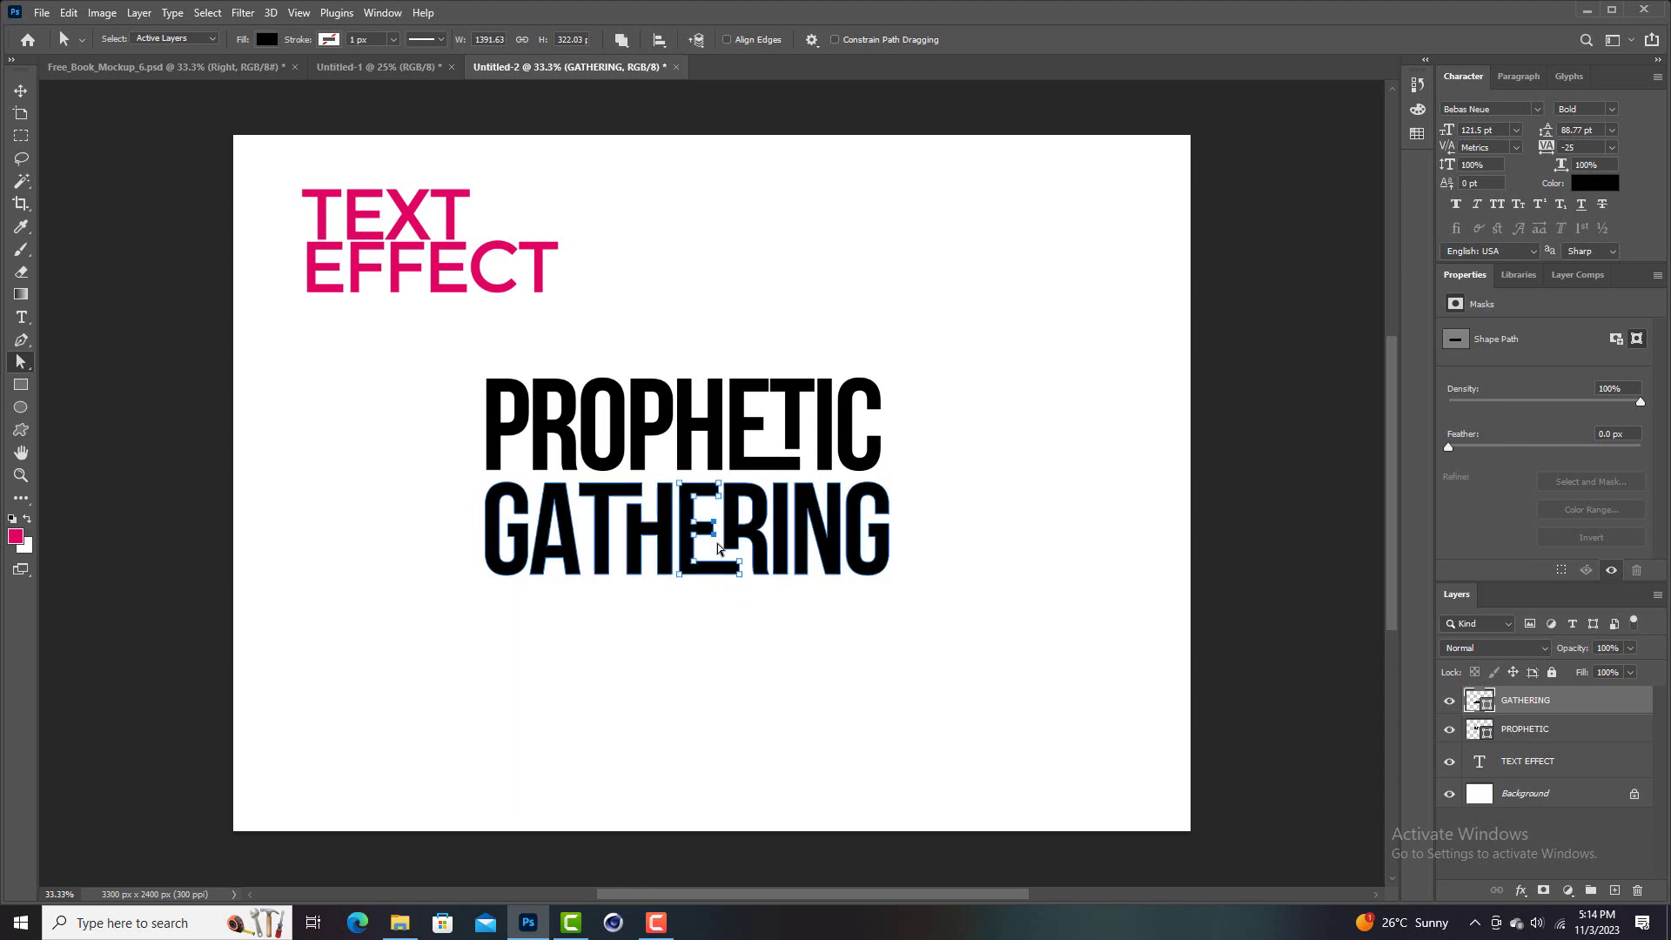
{"action": "key", "text": "shift+Right"}
{"action": "key", "text": "shift+Right"}
{"action": "key", "text": "shift+Right"}
{"action": "key", "text": "shift+Right"}
{"action": "key", "text": "shift+Right"}
{"action": "key", "text": "shift+Right"}
{"action": "key", "text": "shift+Right"}
{"action": "key", "text": "shift+Right"}
{"action": "key", "text": "shift+Right"}
{"action": "key", "text": "shift+Right"}
{"action": "left_click", "coordinate": [756, 607]}
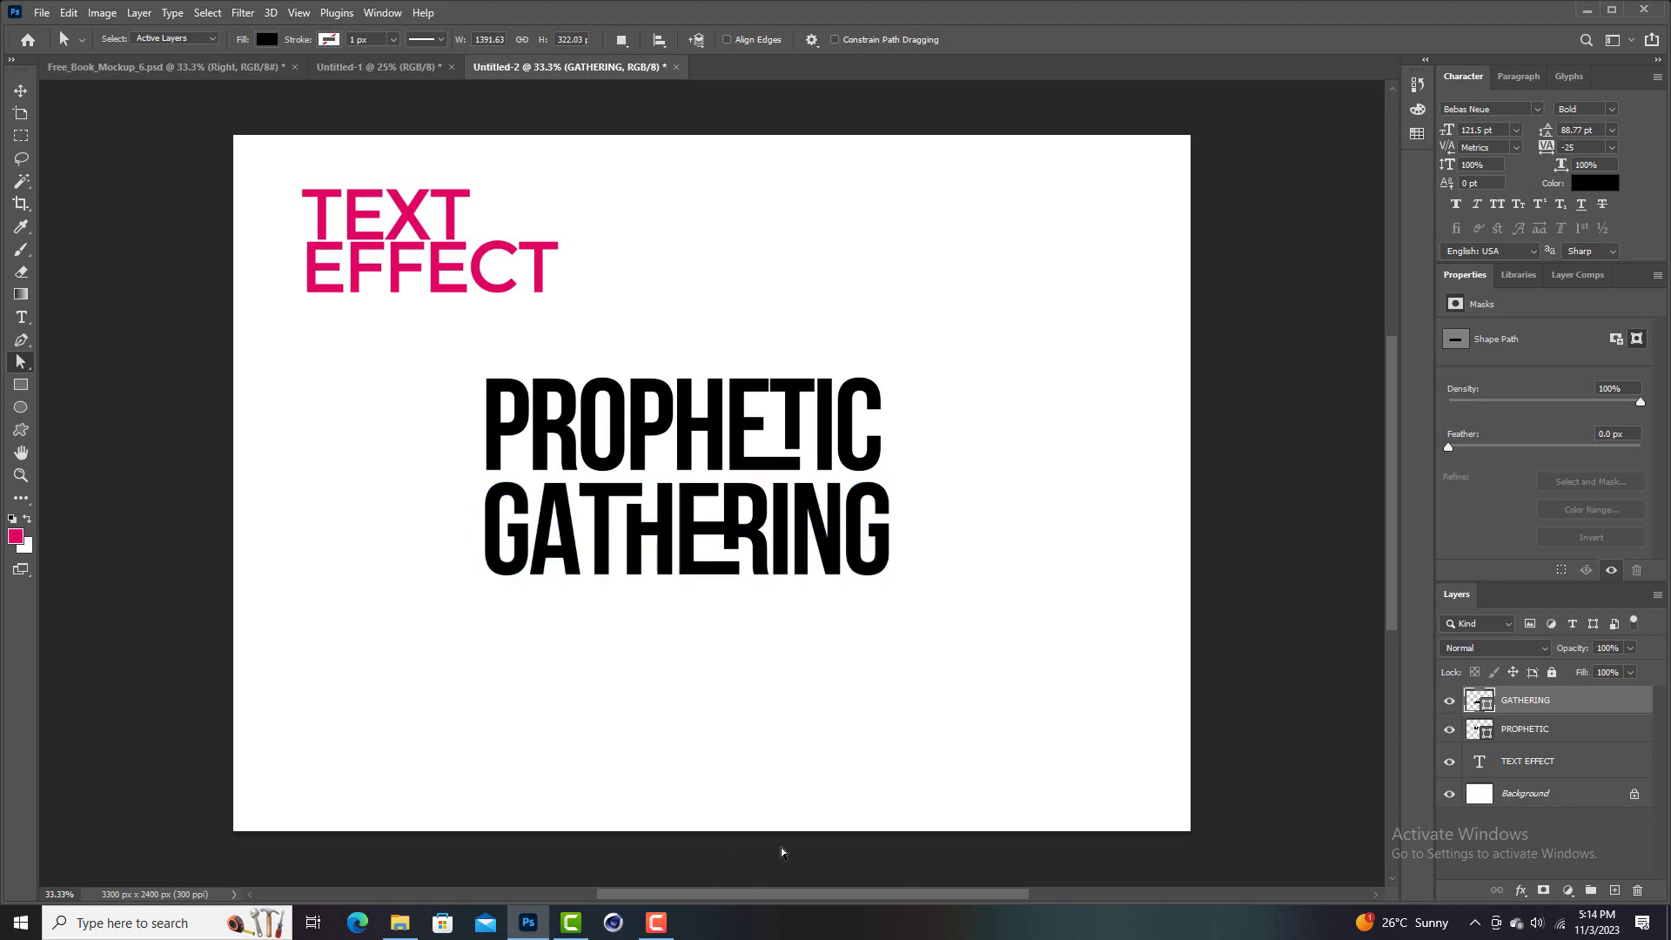
Group the GATHERING and PROPHETIC shape layers
{"action": "key", "text": "v"}
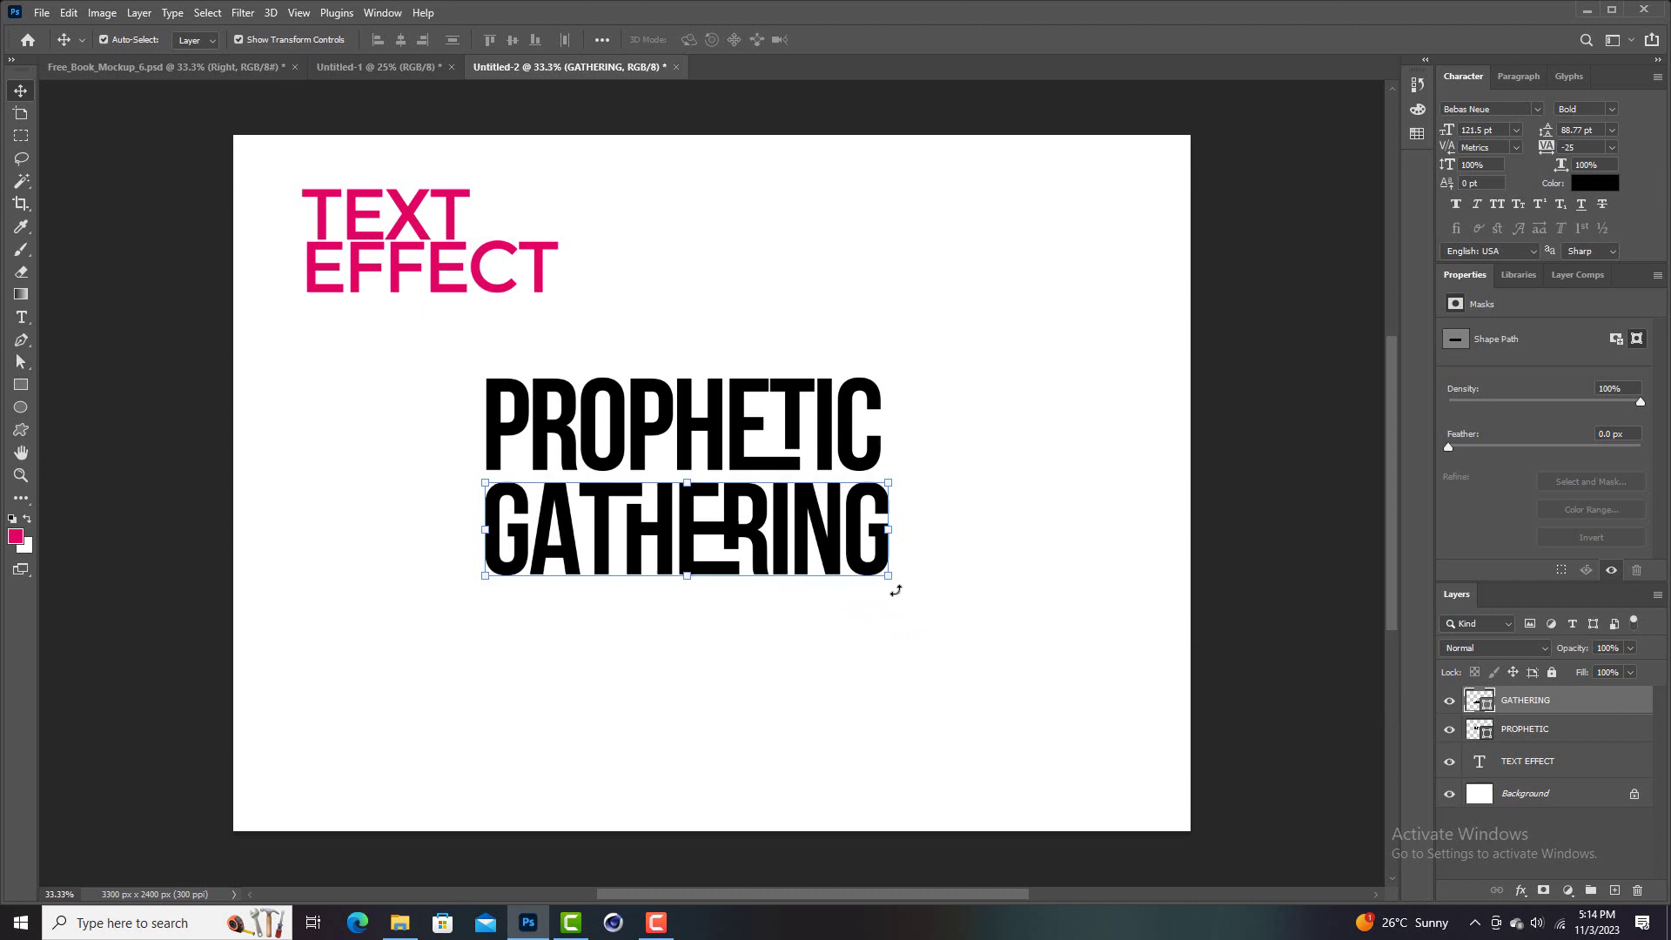
{"action": "left_click", "coordinate": [995, 619]}
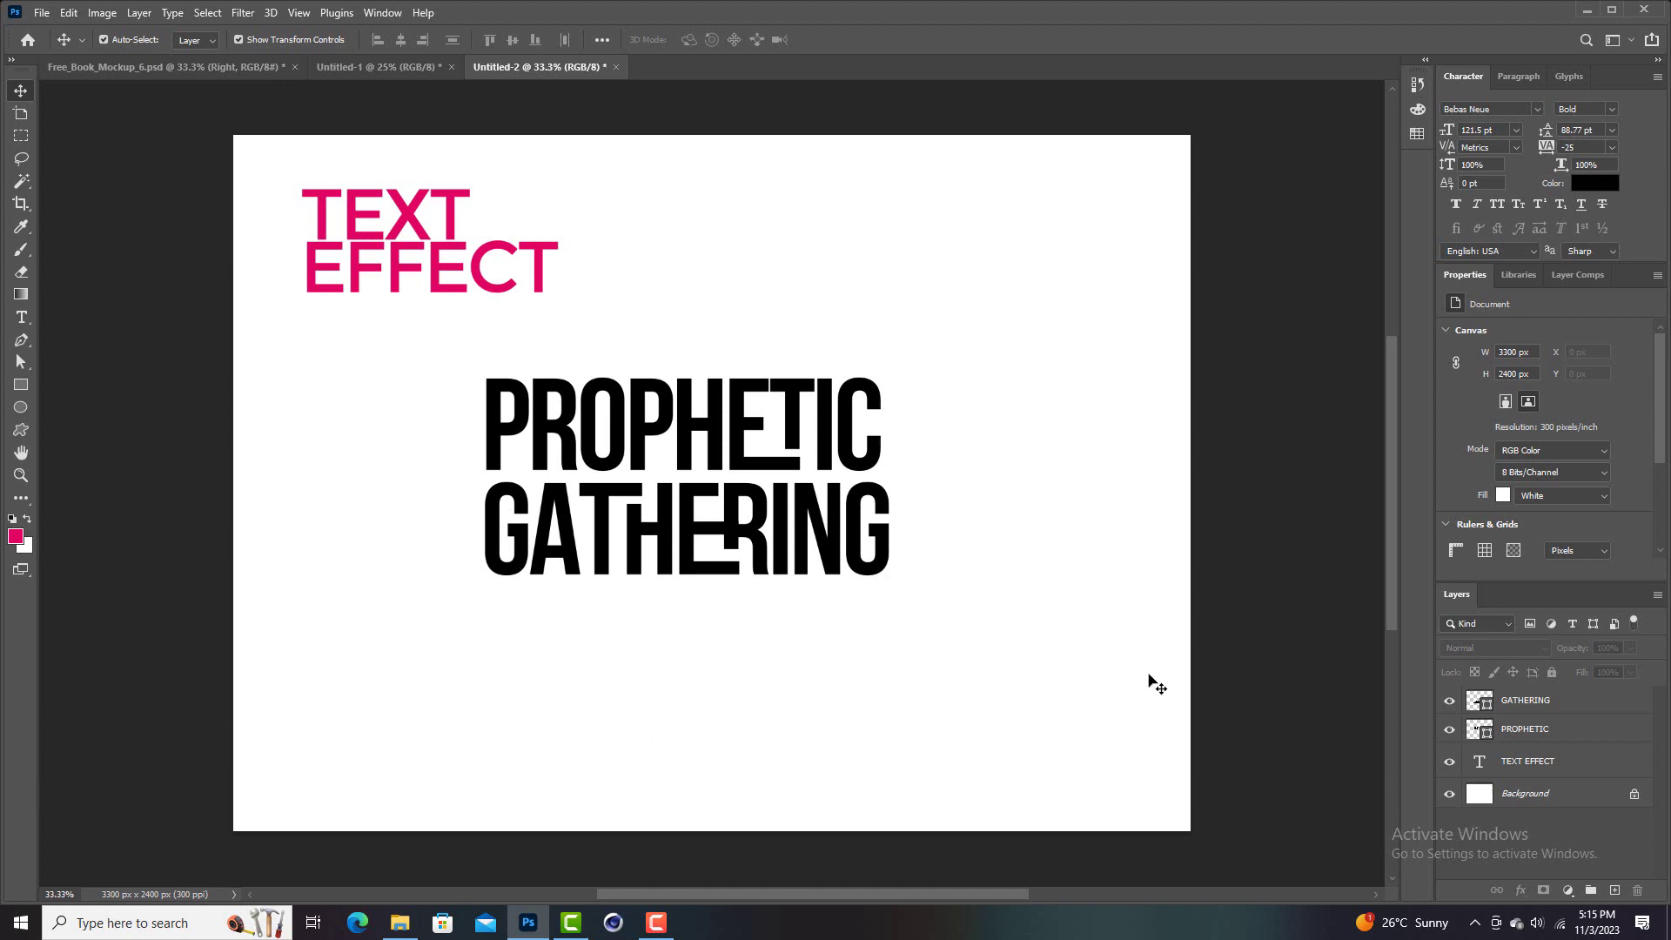
{"action": "left_click", "coordinate": [1531, 710]}
{"action": "left_click", "coordinate": [1527, 738], "text": "shift"}
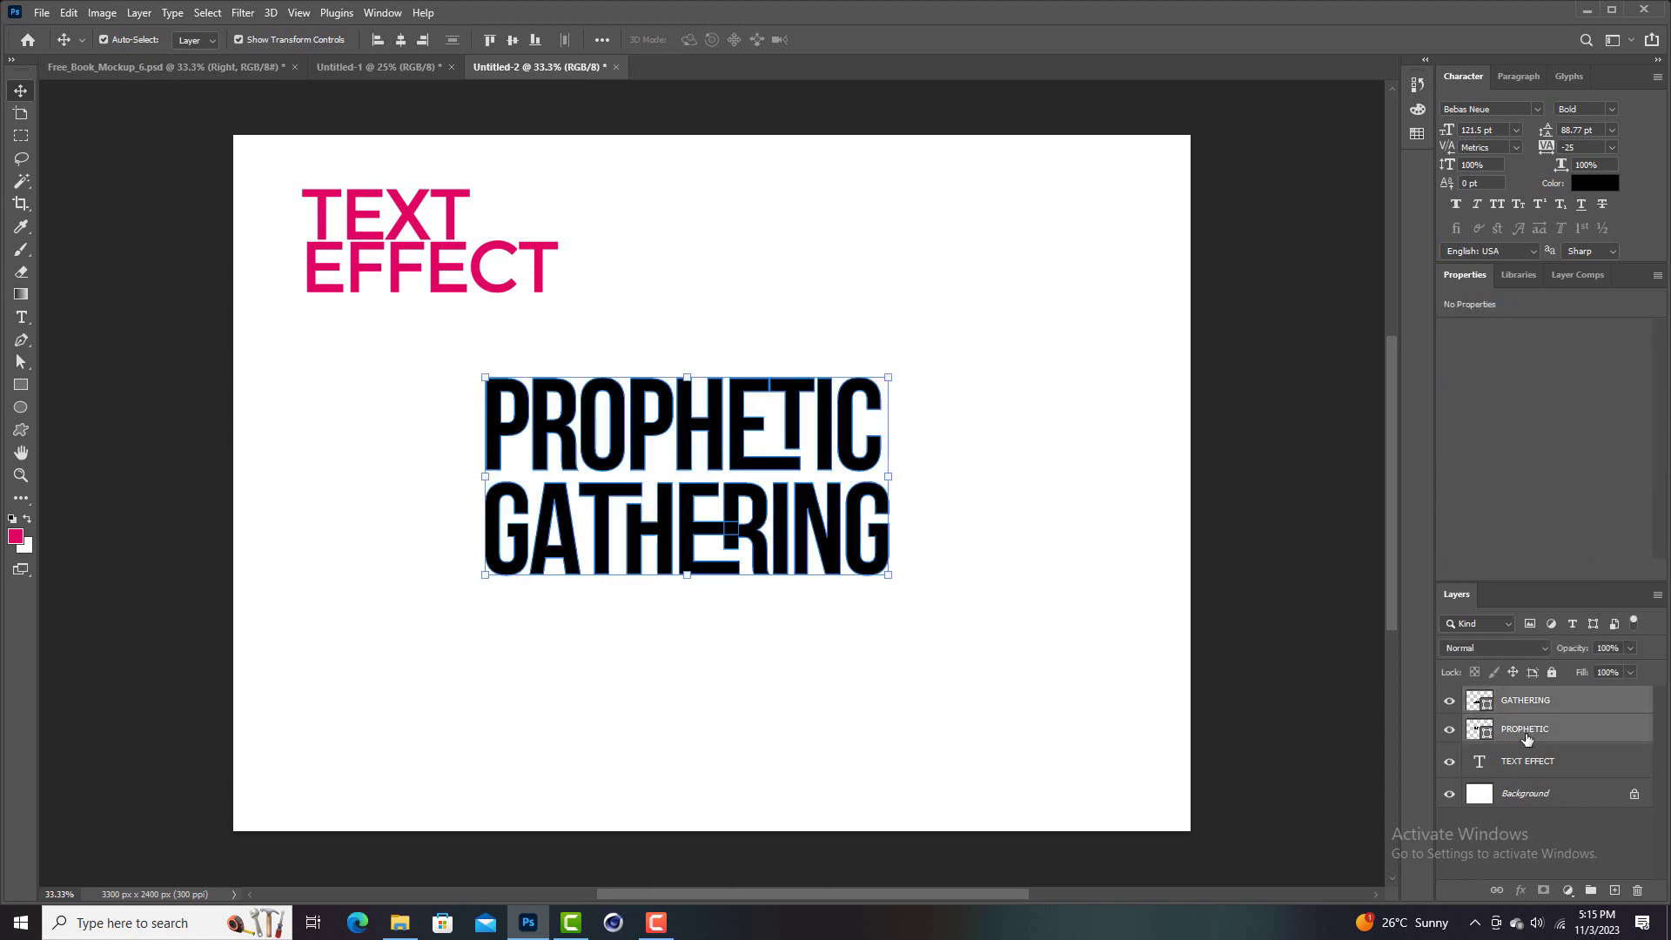
{"action": "key", "text": "ctrl+g"}
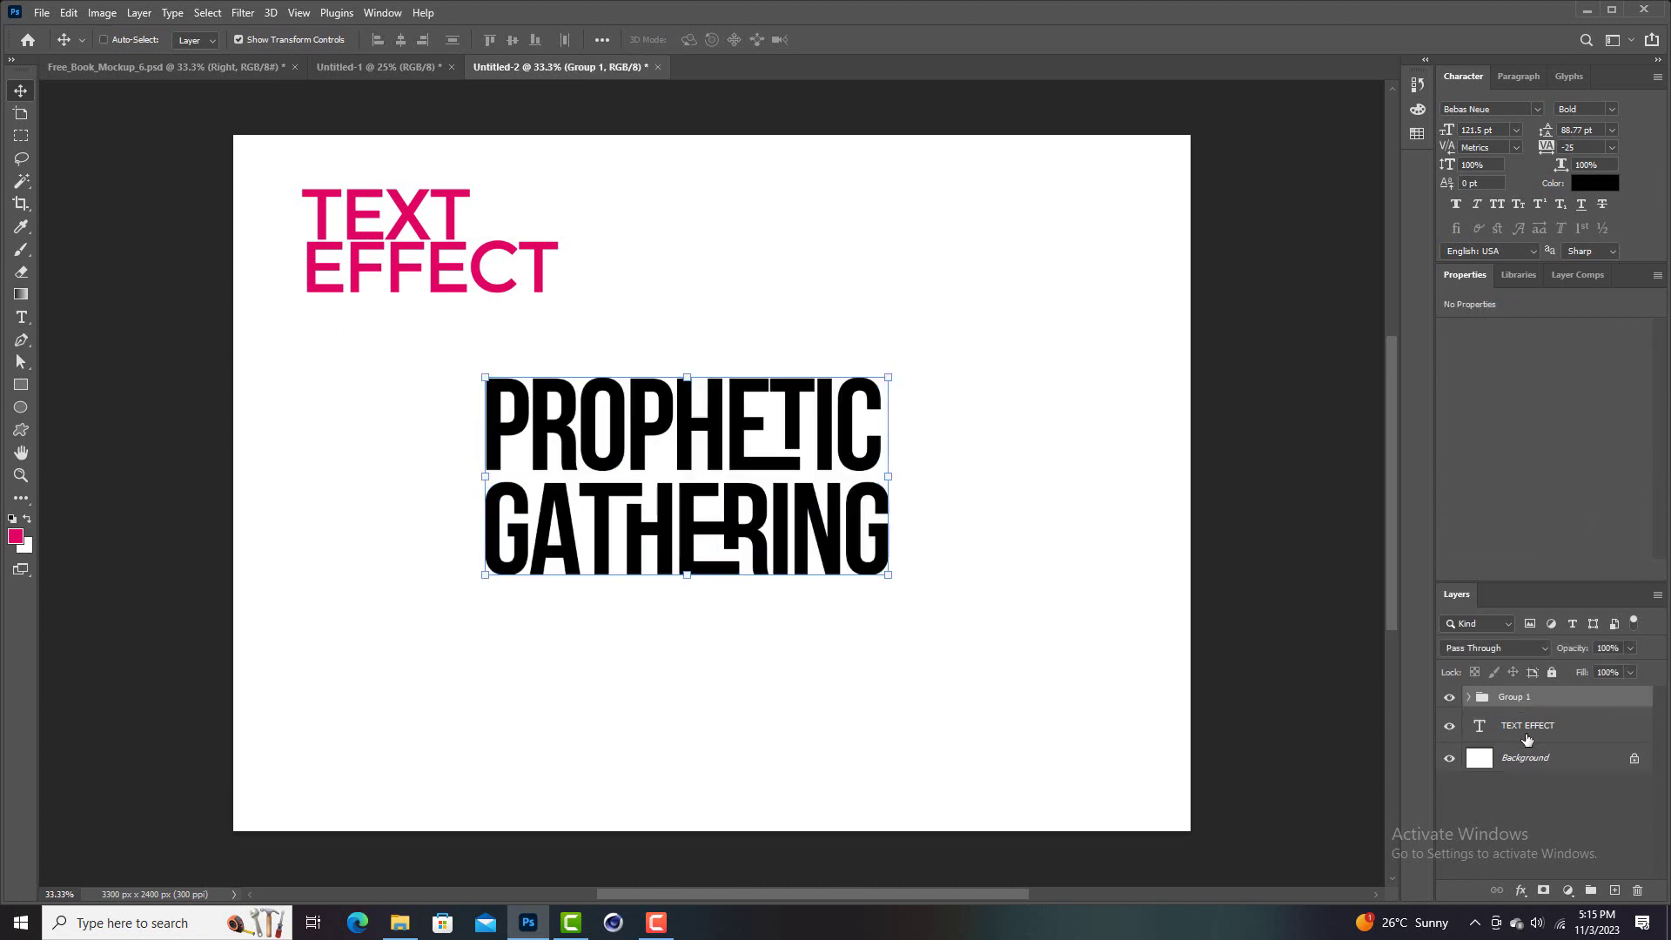
Duplicate the lettering group, then hide the original group and place it below the TEXT EFFECT layer
{"action": "key", "text": "ctrl+j"}
{"action": "left_click", "coordinate": [1449, 718]}
{"action": "left_click_drag", "start_coordinate": [1518, 719], "coordinate": [1513, 763]}
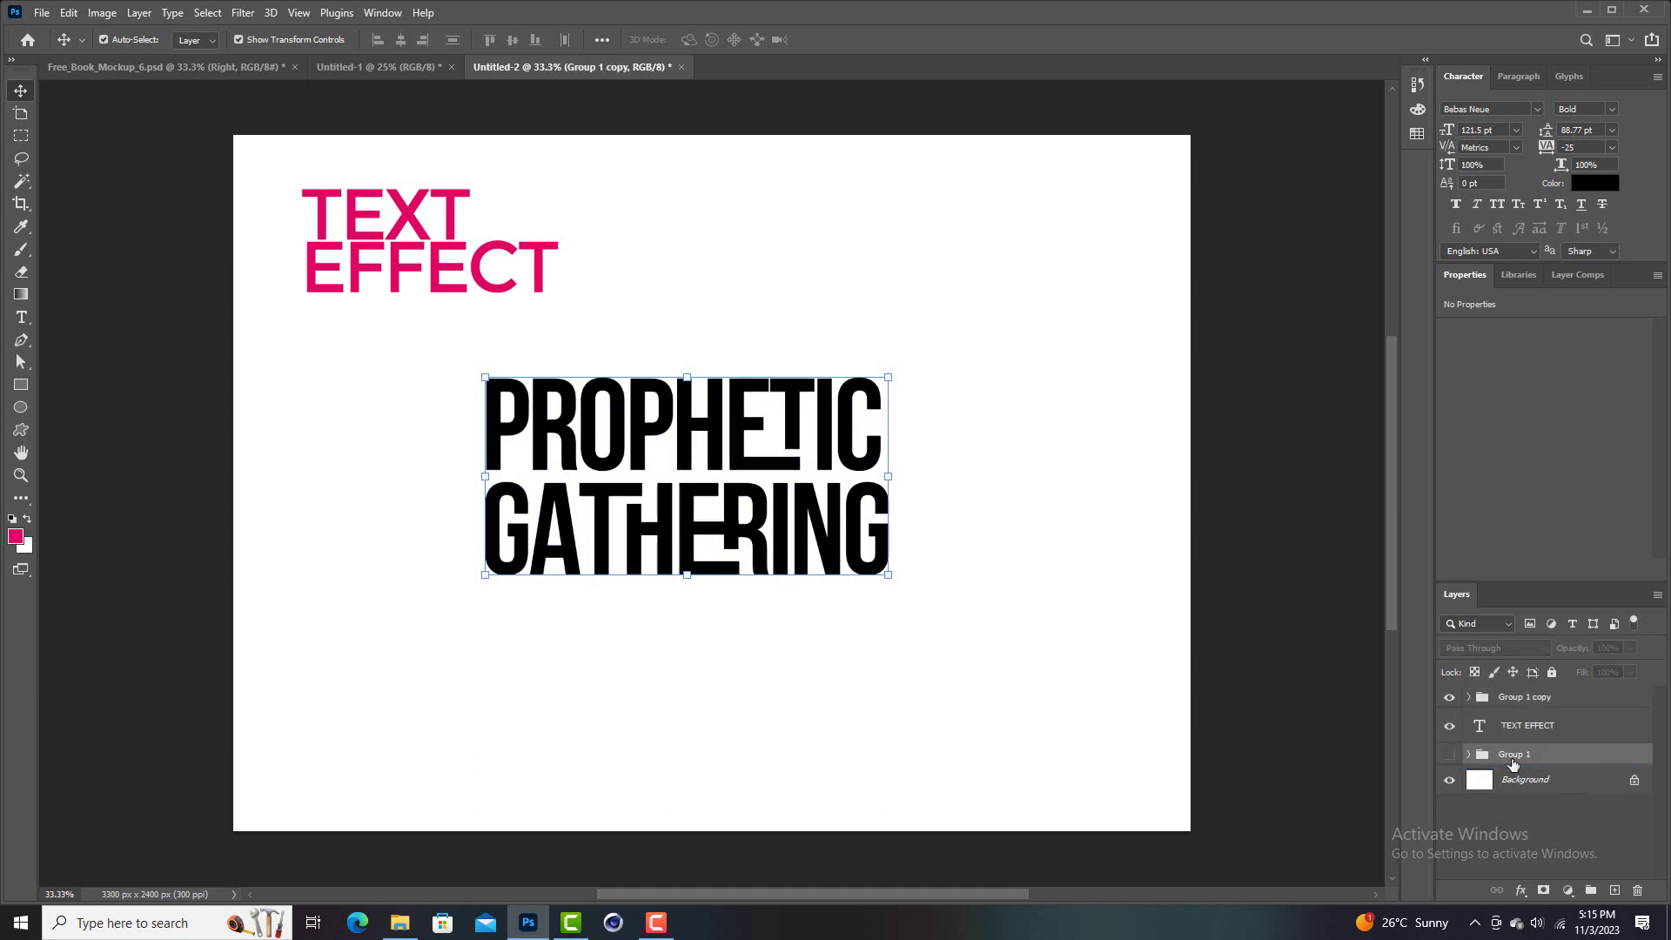
Hide the TEXT EFFECT layer and merge the duplicated lettering group into a single pixel layer
{"action": "left_click", "coordinate": [1451, 726]}
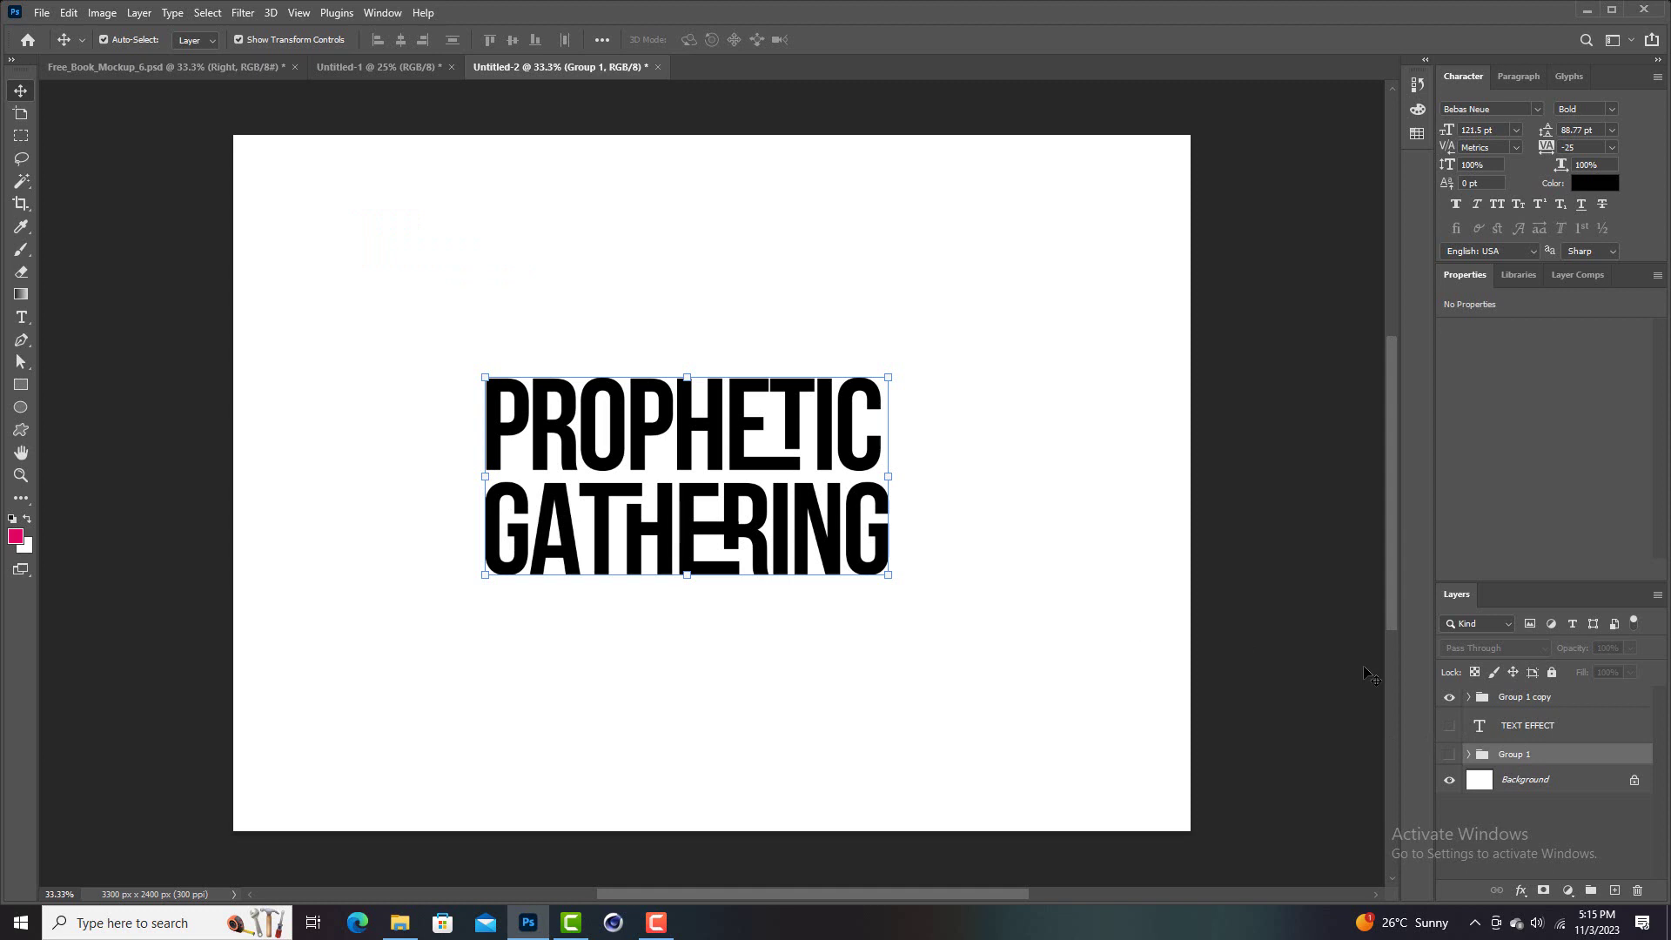
{"action": "left_click", "coordinate": [1528, 703]}
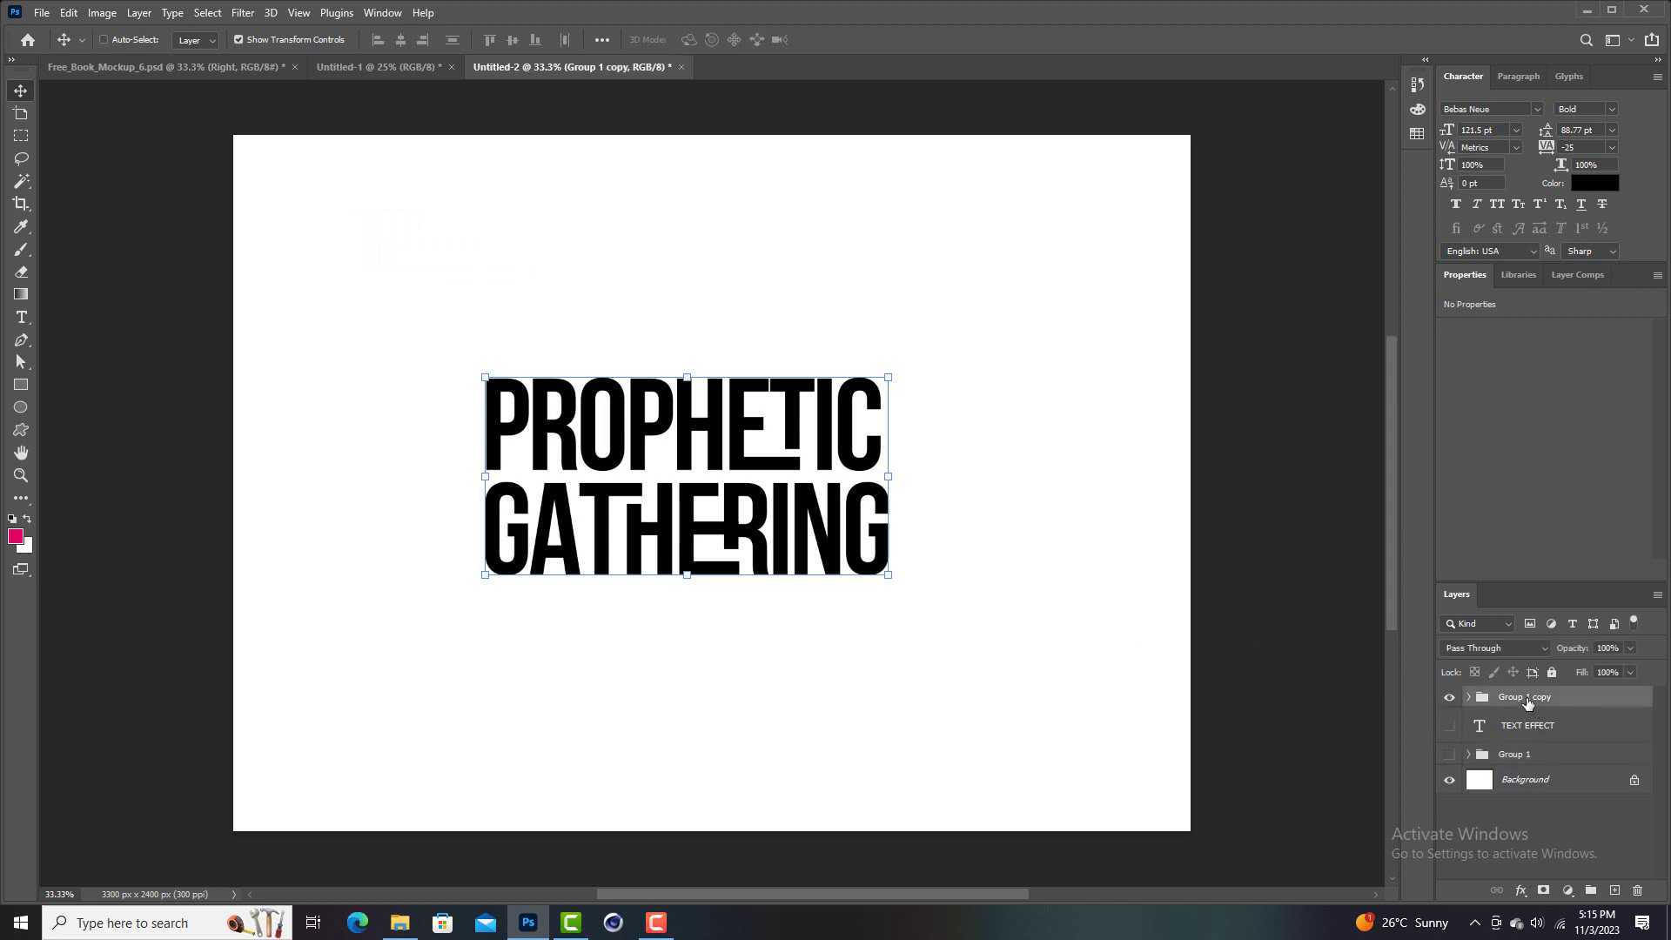
{"action": "key", "text": "ctrl+e"}
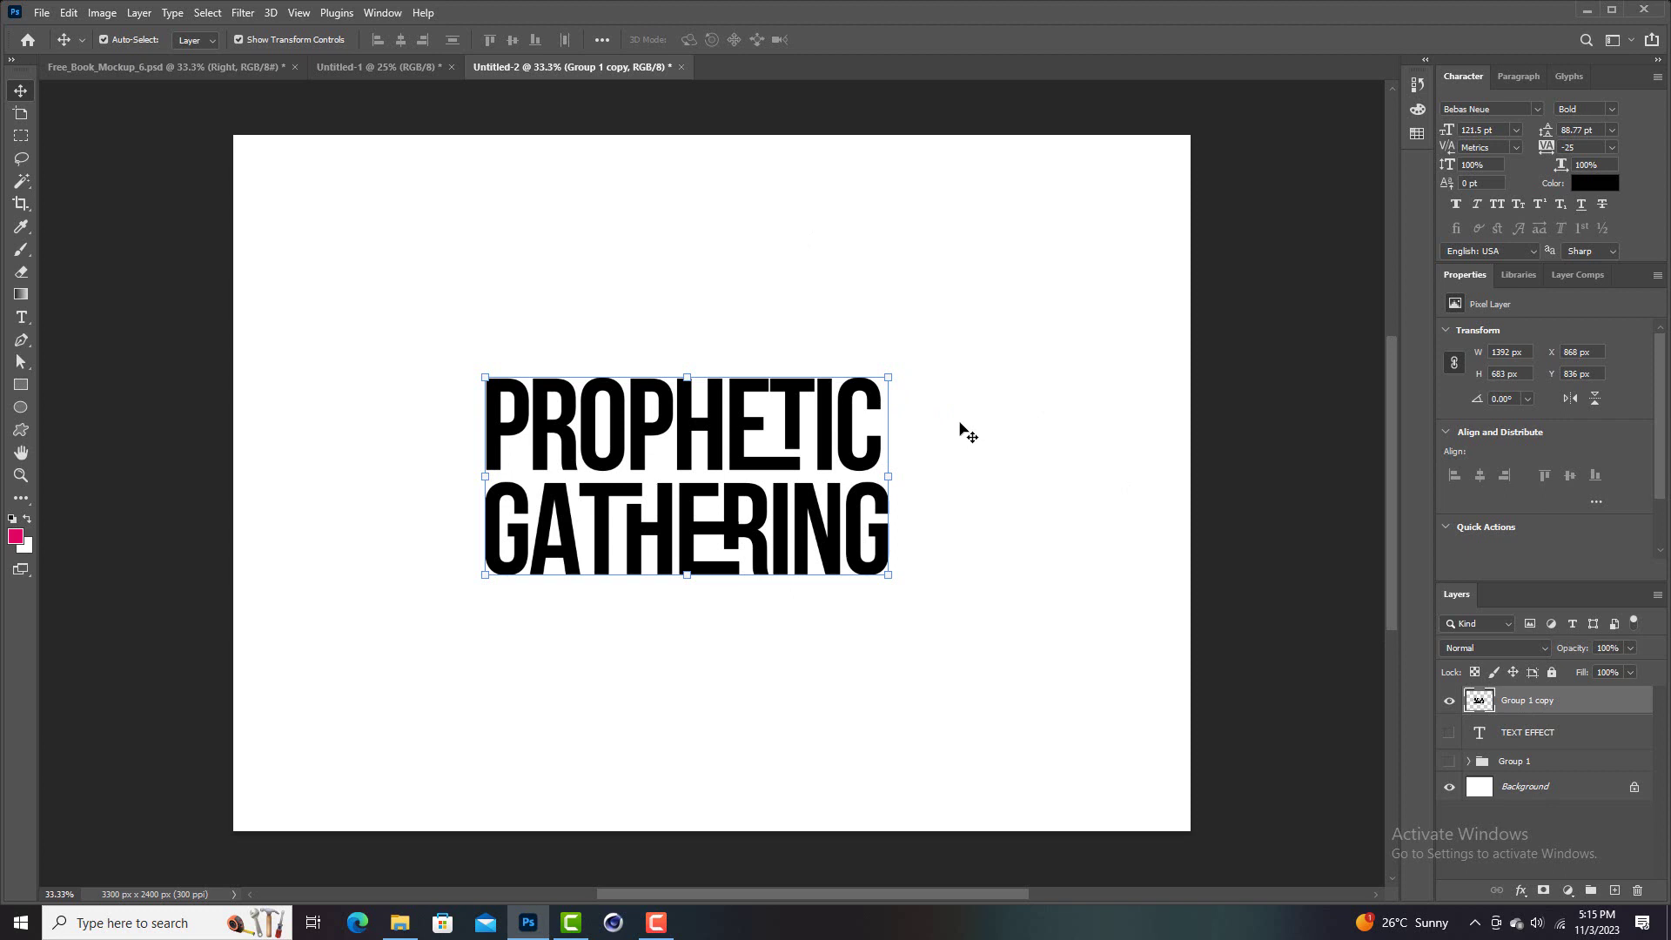
Duplicate the merged lettering layer and rotate the new copy by 45 degrees, keeping that copy selected
{"action": "key", "text": "ctrl"}
{"action": "key", "text": "ctrl+j"}
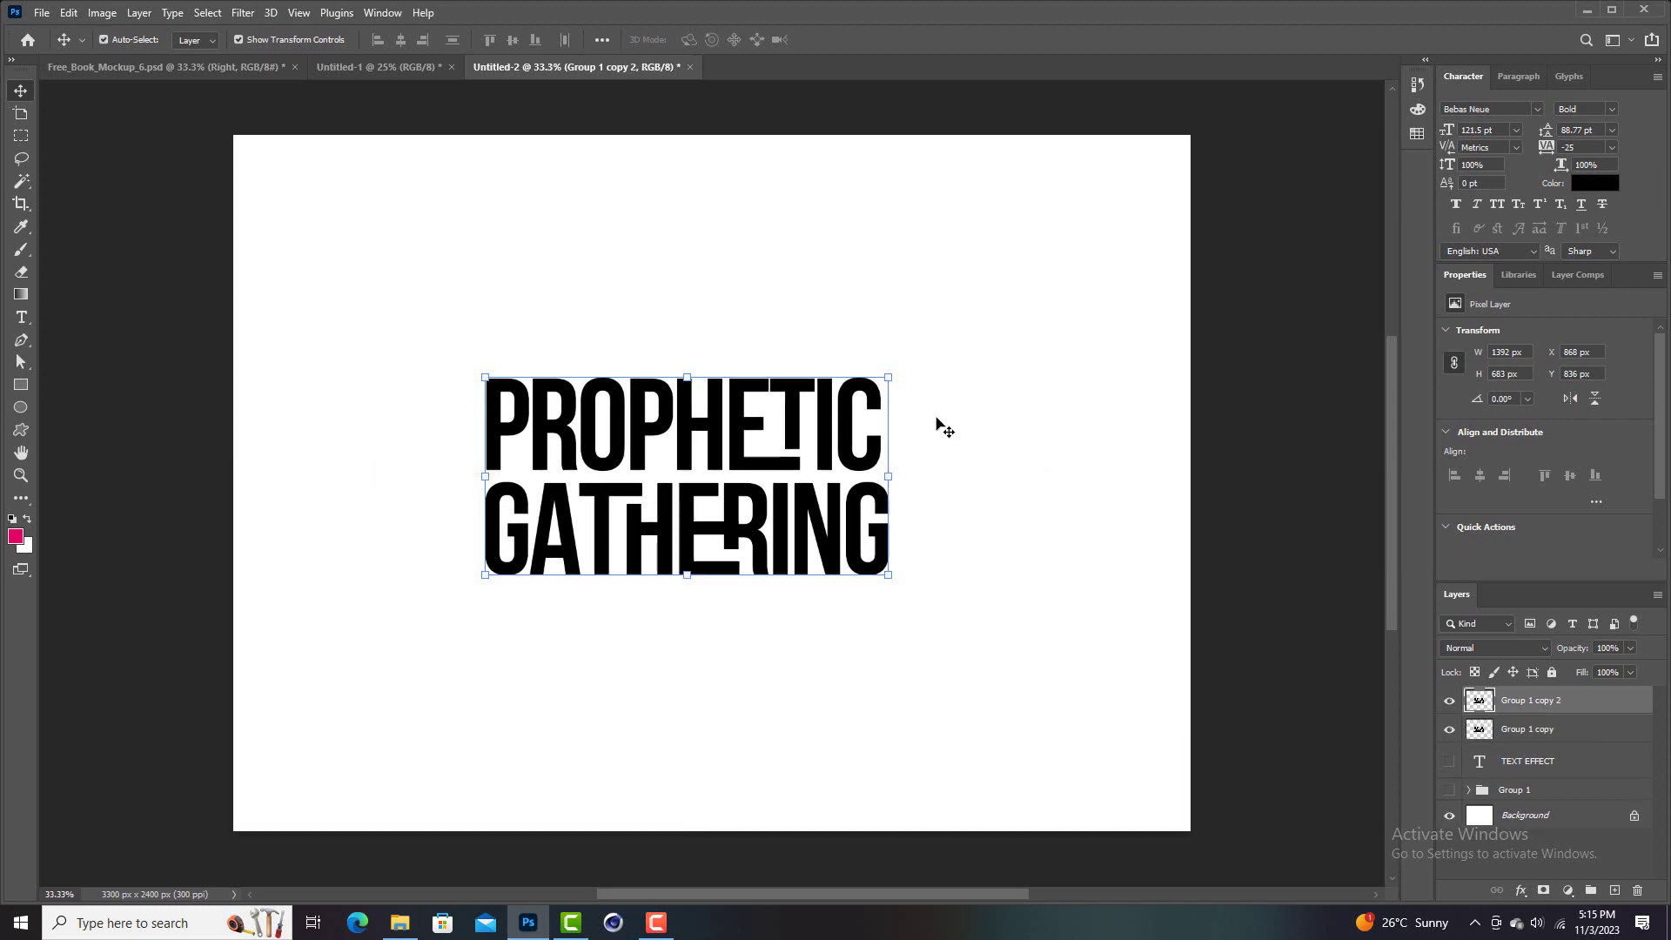
{"action": "left_click", "coordinate": [896, 366]}
{"action": "left_click_drag", "start_coordinate": [900, 366], "coordinate": [916, 406]}
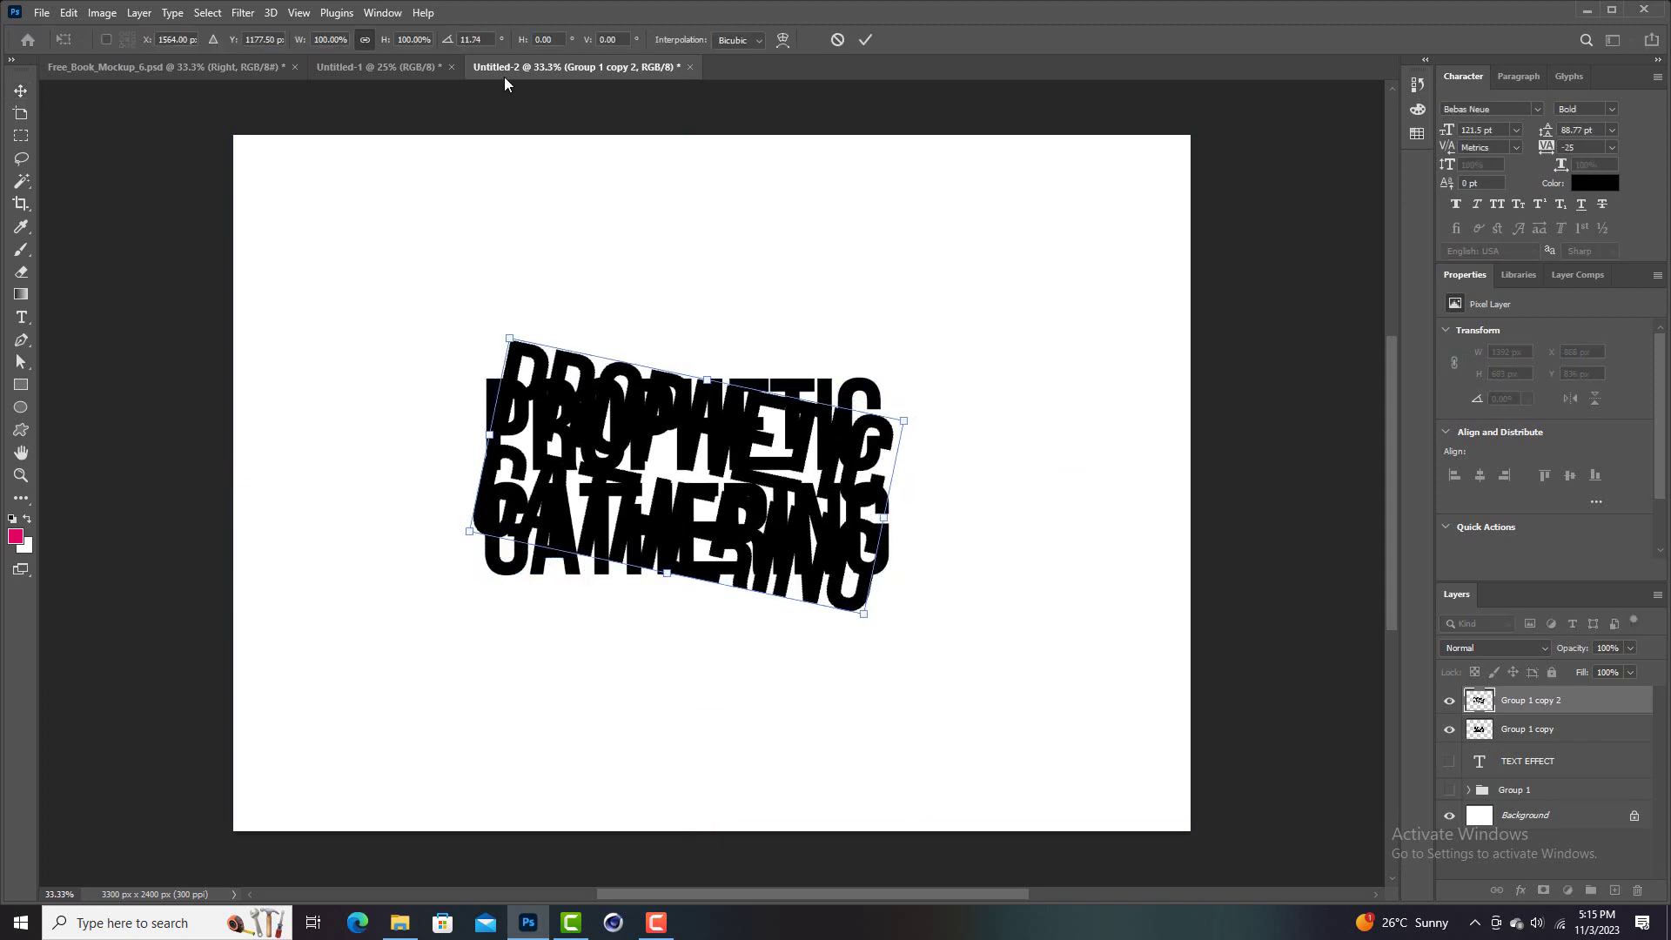
{"action": "left_click", "coordinate": [477, 40]}
{"action": "type", "text": "45"}
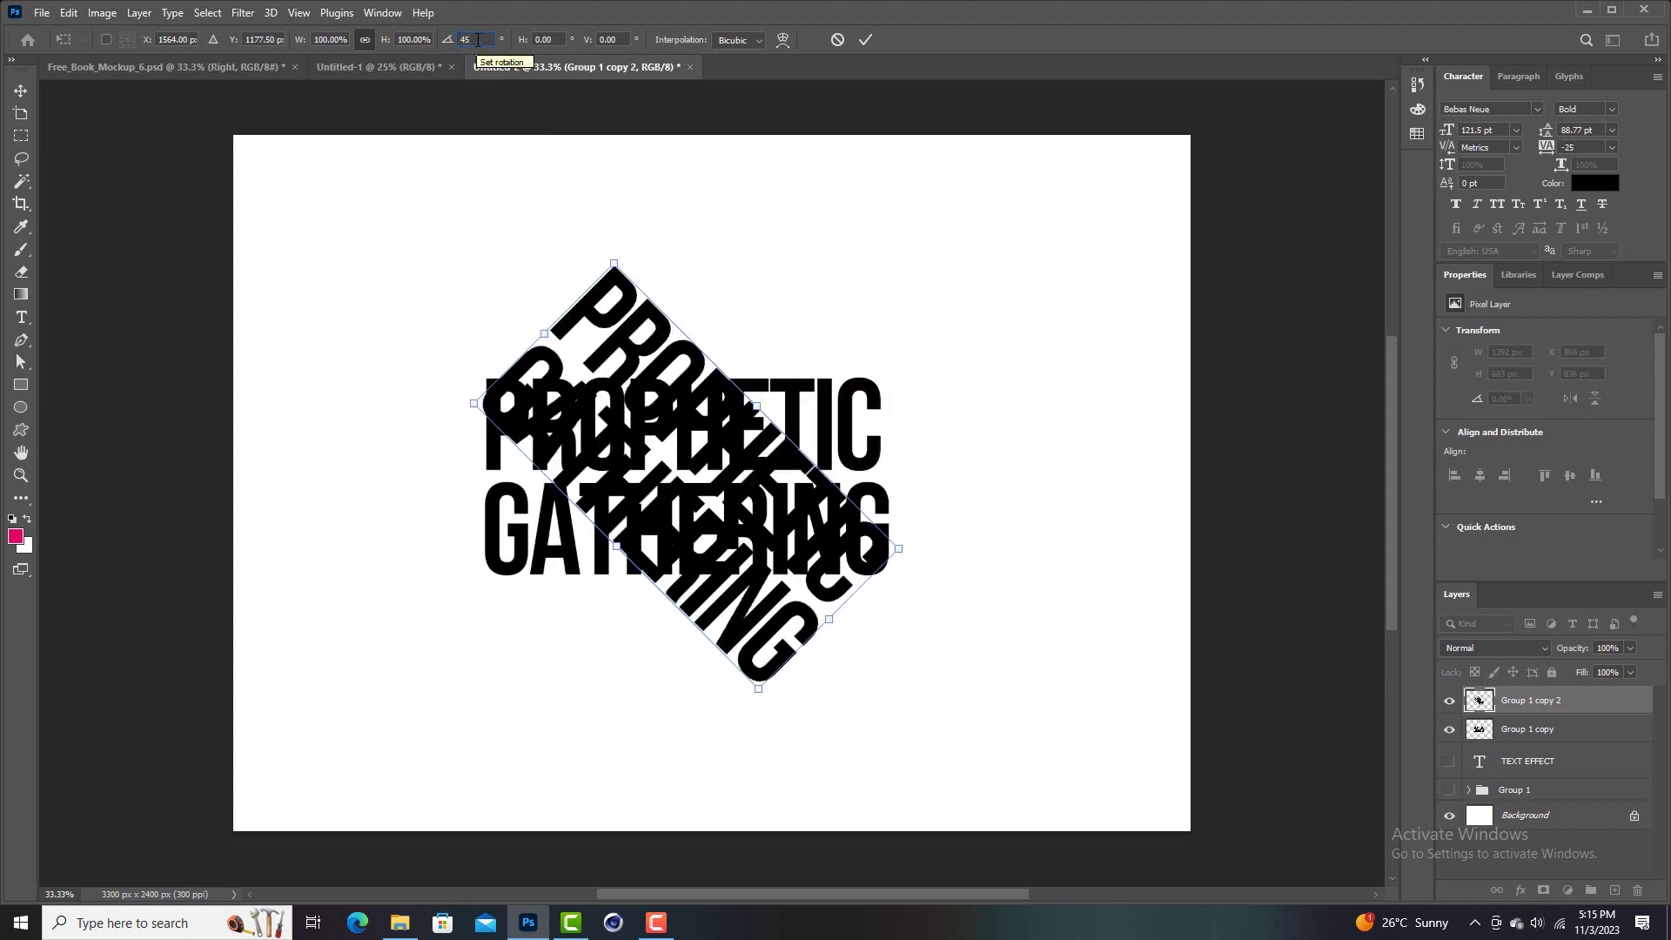
{"action": "left_click", "coordinate": [865, 40]}
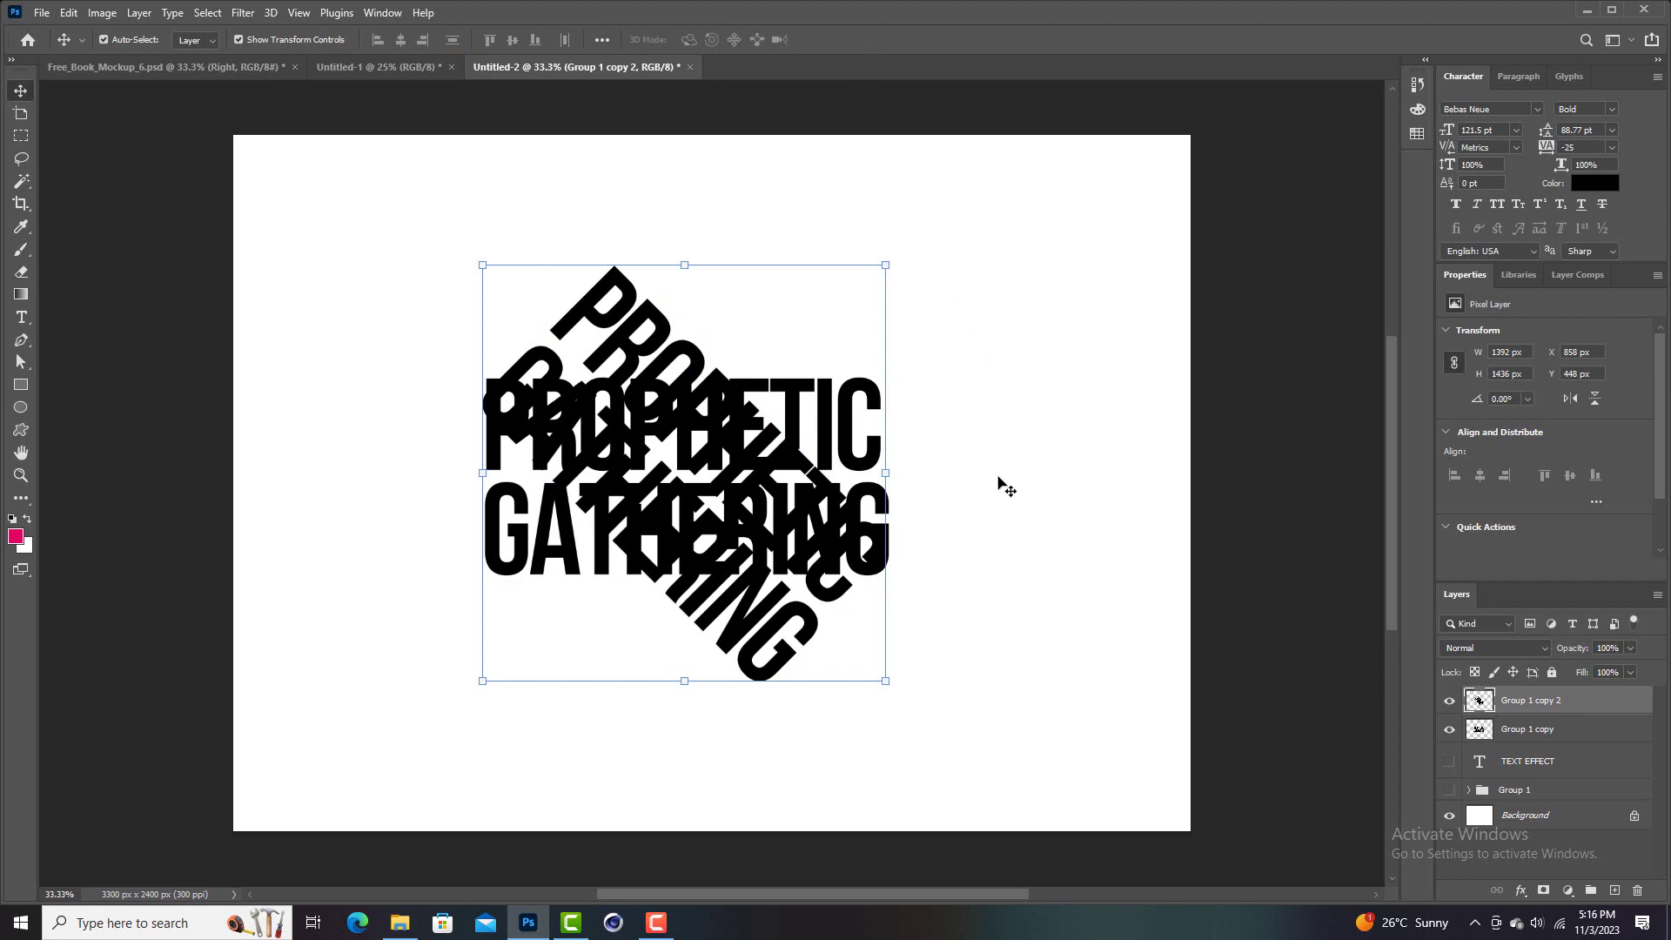
{"action": "left_click", "coordinate": [746, 478]}
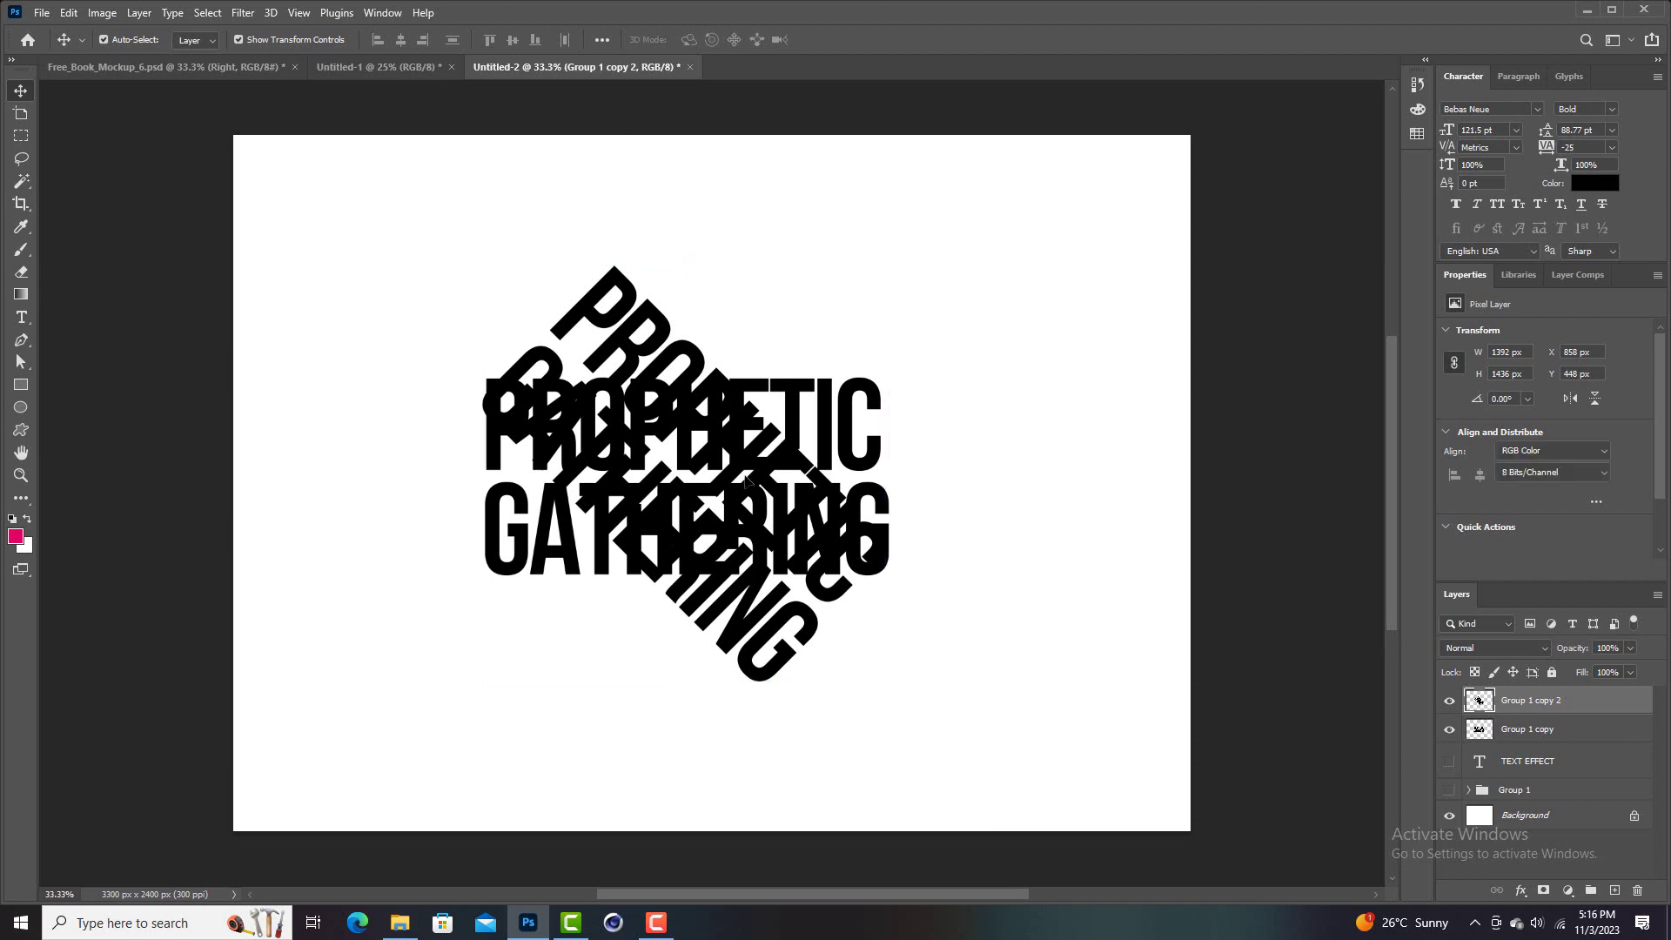
{"action": "left_click", "coordinate": [1568, 706]}
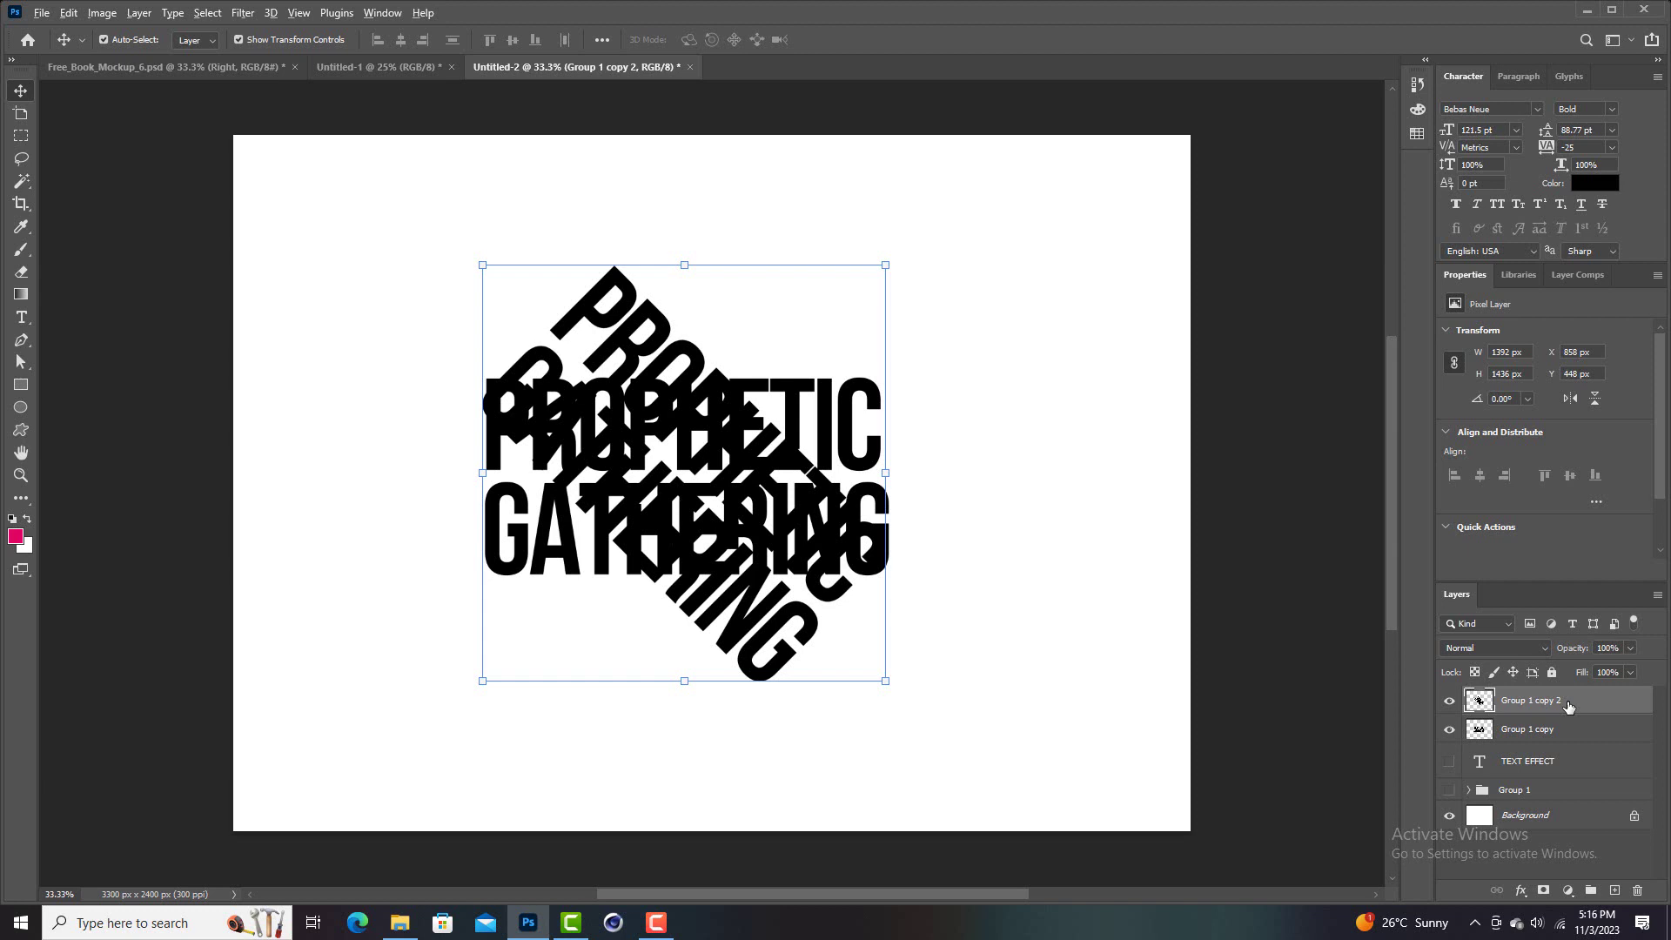
Duplicate the rotated lettering layer and nudge the new copy straight right by about 375 px, to an X position of about 1233 px
{"action": "key", "text": "ctrl+j"}
{"action": "key", "text": "Right"}
{"action": "key", "text": "Right"}
{"action": "key", "text": "Right"}
{"action": "key", "text": "Right"}
{"action": "key", "text": "Right"}
{"action": "key", "text": "Right"}
{"action": "key", "text": "Right"}
{"action": "key", "text": "Right"}
{"action": "key", "text": "Right"}
{"action": "key", "text": "Right"}
{"action": "key", "text": "Right"}
{"action": "key", "text": "Right"}
{"action": "key", "text": "Right"}
{"action": "key", "text": "Right"}
{"action": "key", "text": "Right"}
{"action": "key", "text": "Right"}
{"action": "key", "text": "Right"}
{"action": "key", "text": "Right"}
{"action": "key", "text": "Right"}
{"action": "key", "text": "Right"}
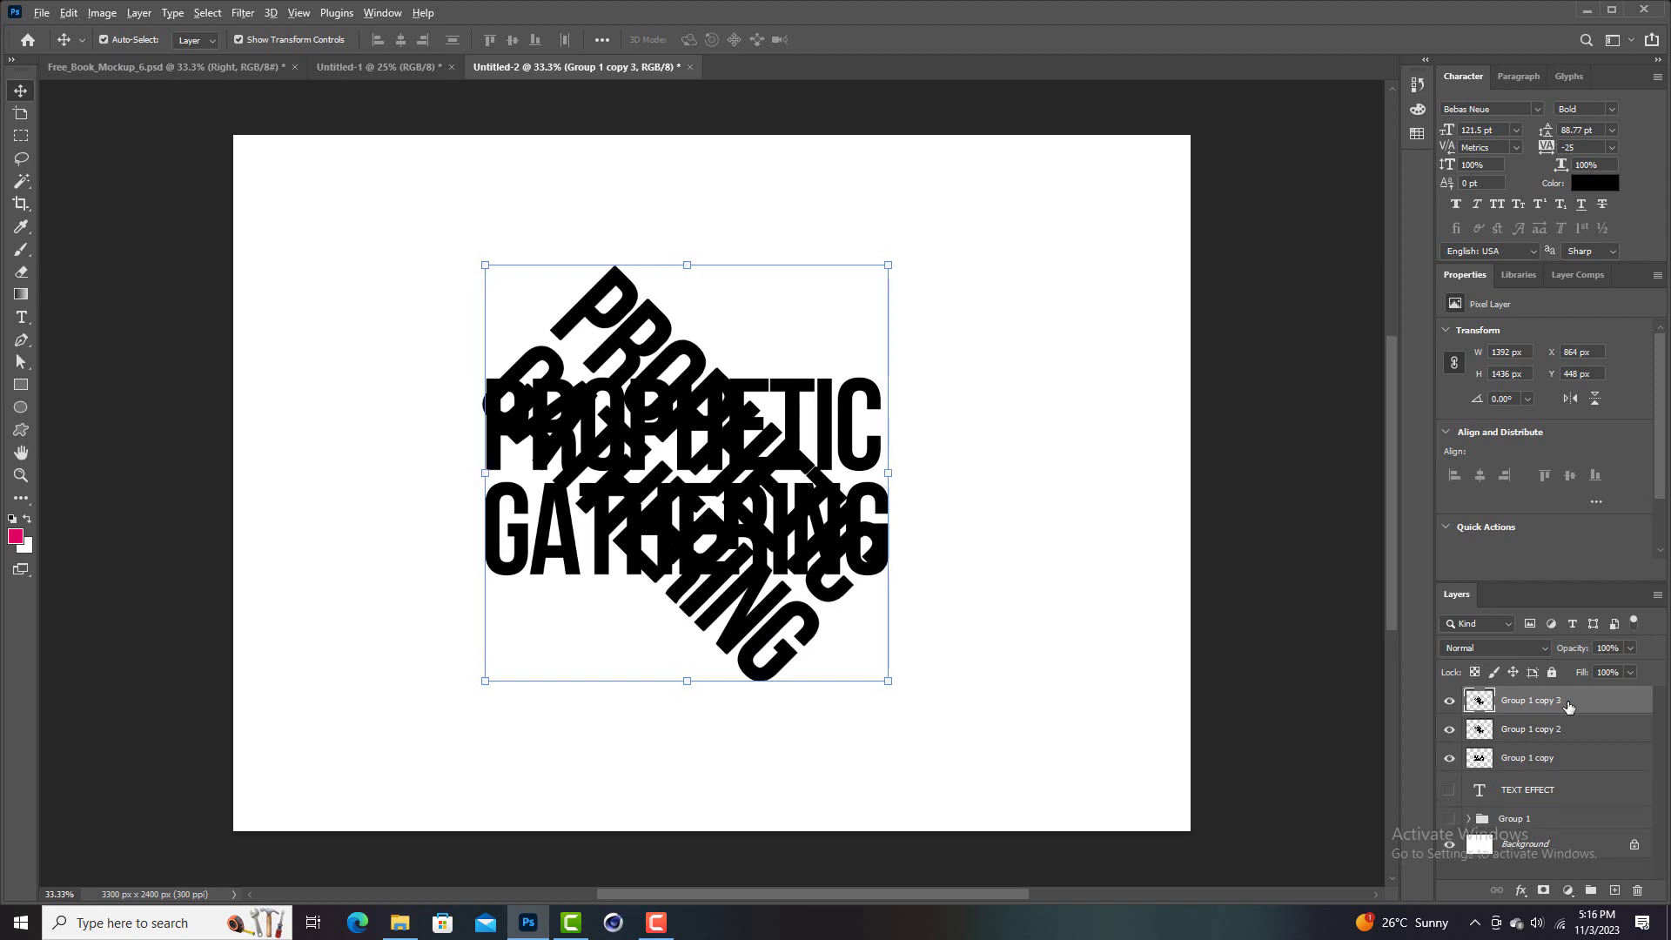
{"action": "key", "text": "Right"}
{"action": "key", "text": "Right"}
{"action": "key", "text": "Right"}
{"action": "key", "text": "Right"}
{"action": "key", "text": "Right"}
{"action": "key", "text": "Right"}
{"action": "key", "text": "Right"}
{"action": "key", "text": "Right"}
{"action": "key", "text": "Right"}
{"action": "key", "text": "Right"}
{"action": "key", "text": "Right"}
{"action": "key", "text": "Right"}
{"action": "key", "text": "Right"}
{"action": "key", "text": "Right"}
{"action": "key", "text": "Right"}
{"action": "key", "text": "Right"}
{"action": "key", "text": "Right"}
{"action": "key", "text": "Right"}
{"action": "key", "text": "Right"}
{"action": "key", "text": "Right"}
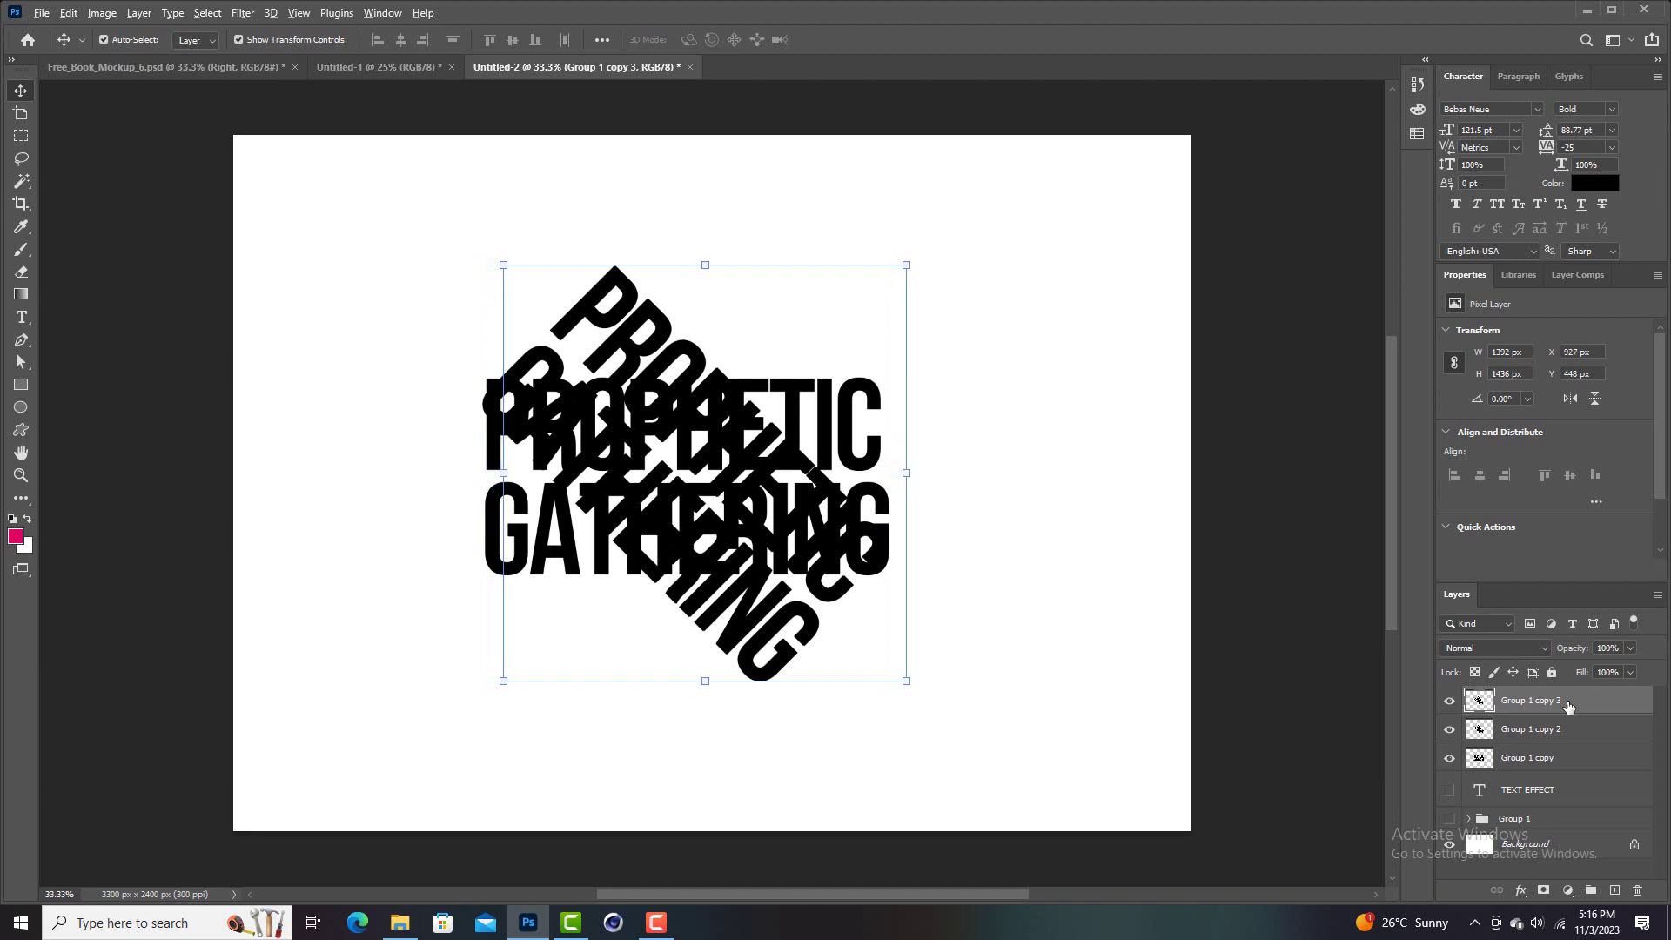
{"action": "key", "text": "Right"}
{"action": "key", "text": "Right"}
{"action": "key", "text": "Right"}
{"action": "key", "text": "Right"}
{"action": "key", "text": "Right"}
{"action": "key", "text": "Right"}
{"action": "key", "text": "Right"}
{"action": "key", "text": "Right"}
{"action": "key", "text": "Right"}
{"action": "key", "text": "Right"}
{"action": "key", "text": "Right"}
{"action": "key", "text": "Right"}
{"action": "key", "text": "Right"}
{"action": "key", "text": "Right"}
{"action": "key", "text": "Right"}
{"action": "key", "text": "Right"}
{"action": "key", "text": "Right"}
{"action": "key", "text": "Right"}
{"action": "key", "text": "Right"}
{"action": "key", "text": "Right"}
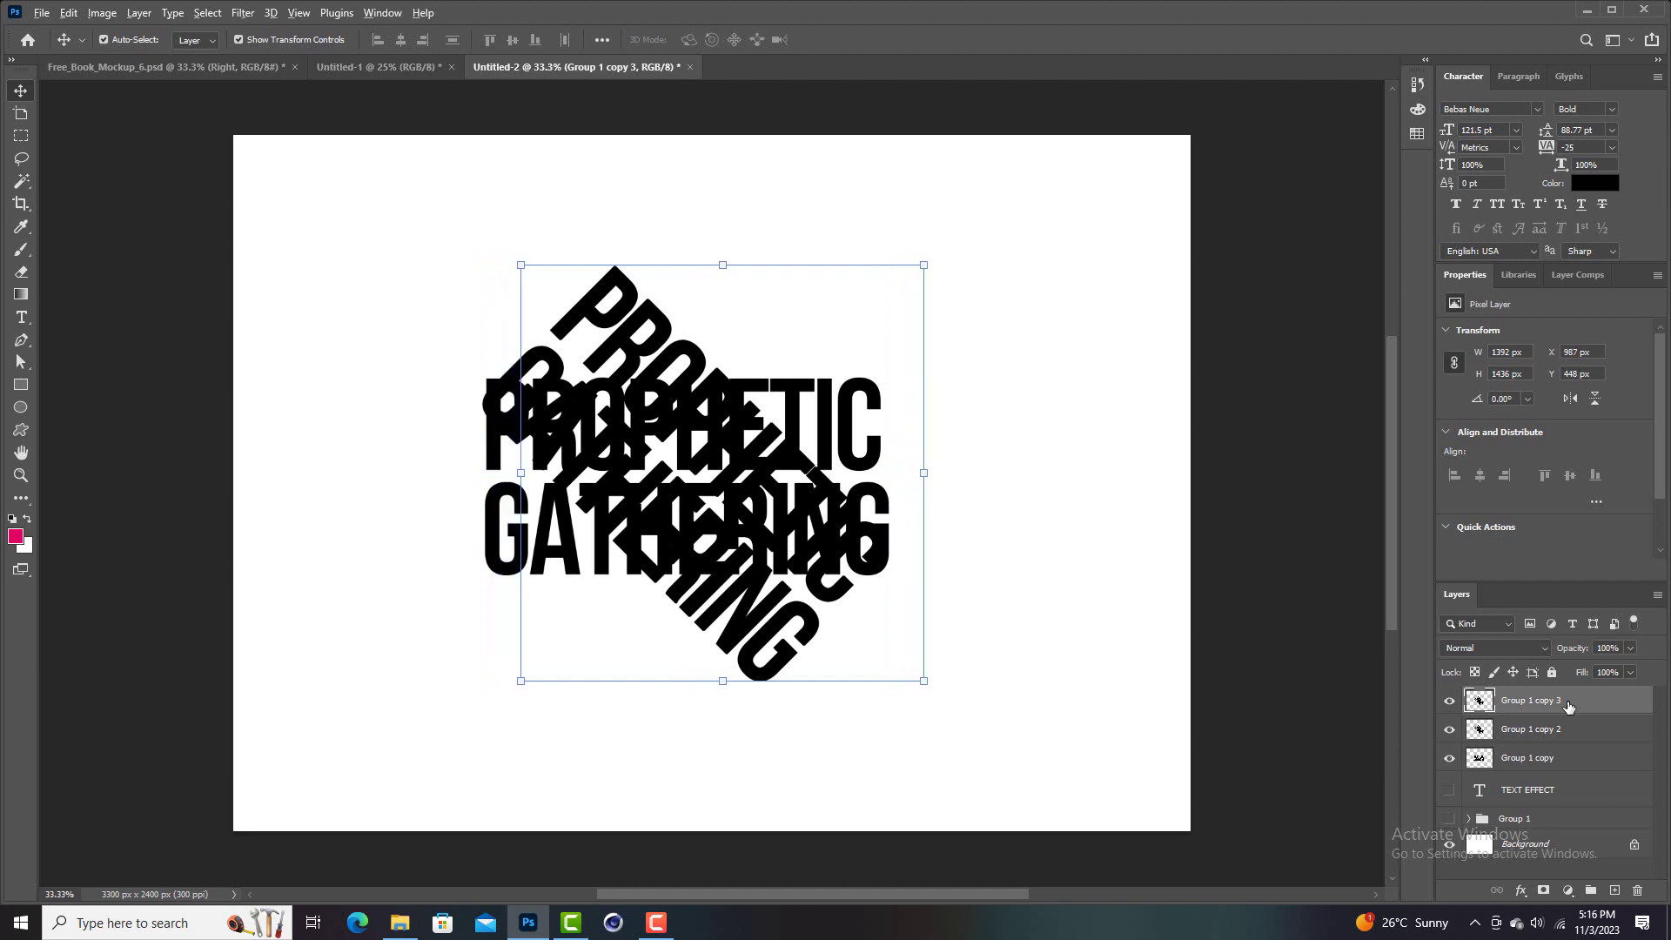
{"action": "key", "text": "Right"}
{"action": "key", "text": "Right"}
{"action": "key", "text": "Right"}
{"action": "key", "text": "Right"}
{"action": "key", "text": "Right"}
{"action": "key", "text": "Right"}
{"action": "key", "text": "Right"}
{"action": "key", "text": "Right"}
{"action": "key", "text": "Right"}
{"action": "key", "text": "Right"}
{"action": "key", "text": "Right"}
{"action": "key", "text": "Right"}
{"action": "key", "text": "Right"}
{"action": "key", "text": "Right"}
{"action": "key", "text": "Right"}
{"action": "key", "text": "Right"}
{"action": "key", "text": "Right"}
{"action": "key", "text": "Right"}
{"action": "key", "text": "Right"}
{"action": "key", "text": "Right"}
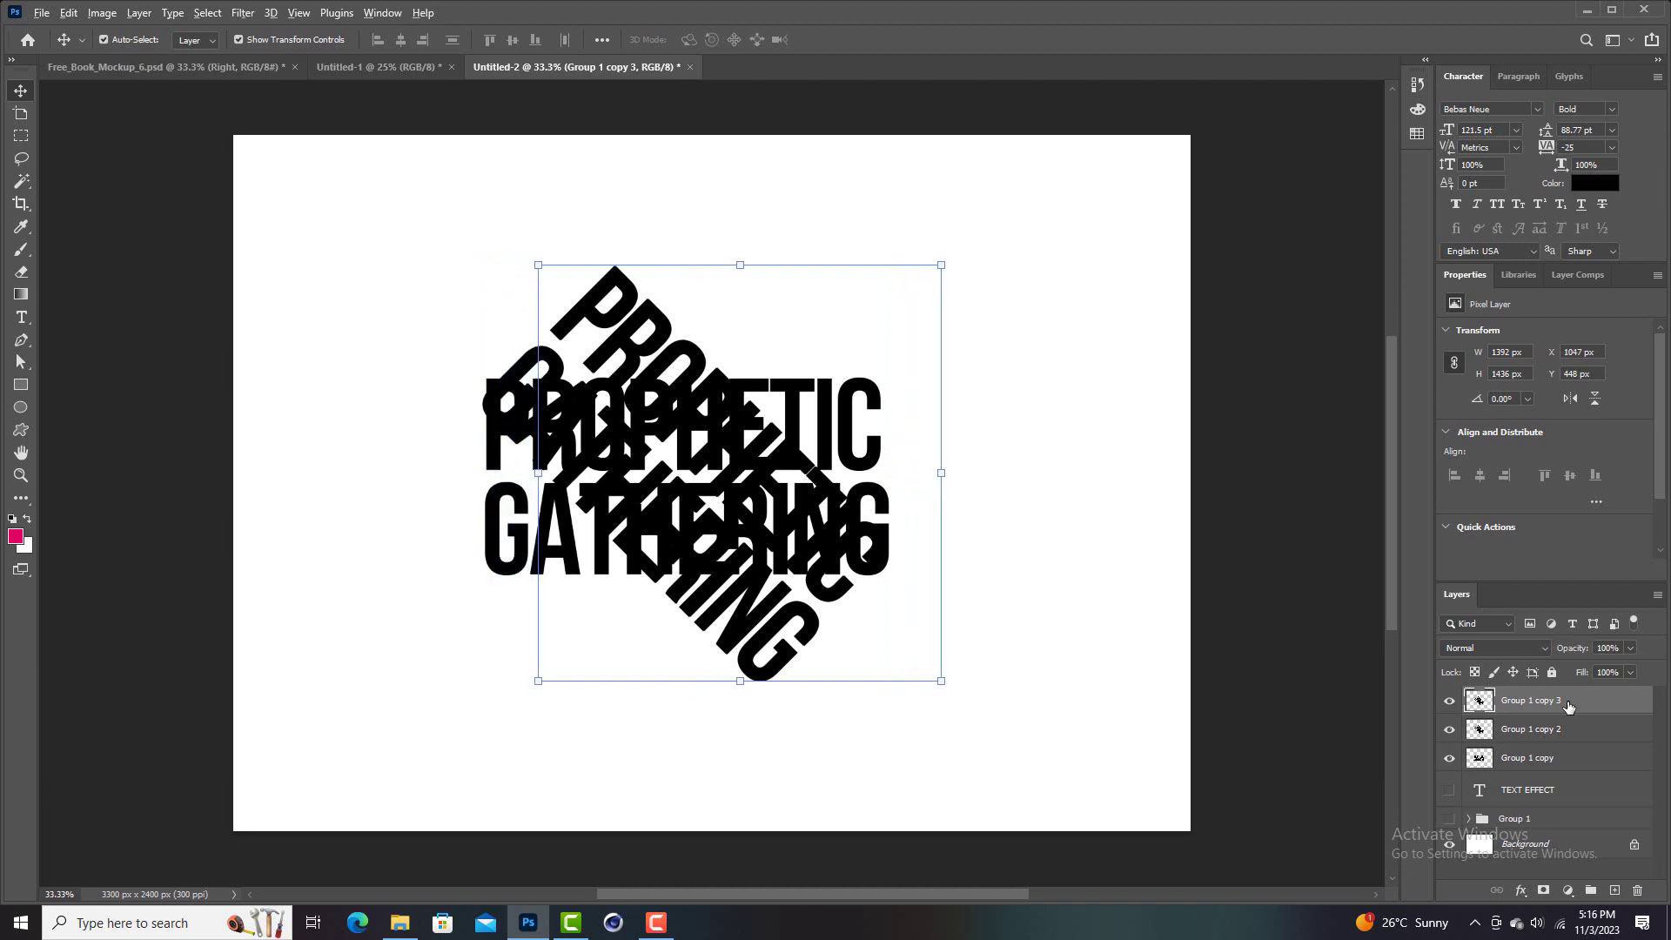
{"action": "key", "text": "Right"}
{"action": "key", "text": "Right"}
{"action": "key", "text": "Right"}
{"action": "key", "text": "Right"}
{"action": "key", "text": "Right"}
{"action": "key", "text": "Right"}
{"action": "key", "text": "Right"}
{"action": "key", "text": "Right"}
{"action": "key", "text": "Right"}
{"action": "key", "text": "Right"}
{"action": "key", "text": "Right"}
{"action": "key", "text": "Right"}
{"action": "key", "text": "Right"}
{"action": "key", "text": "Right"}
{"action": "key", "text": "Right"}
{"action": "key", "text": "Right"}
{"action": "key", "text": "Right"}
{"action": "key", "text": "Right"}
{"action": "key", "text": "Right"}
{"action": "key", "text": "Right"}
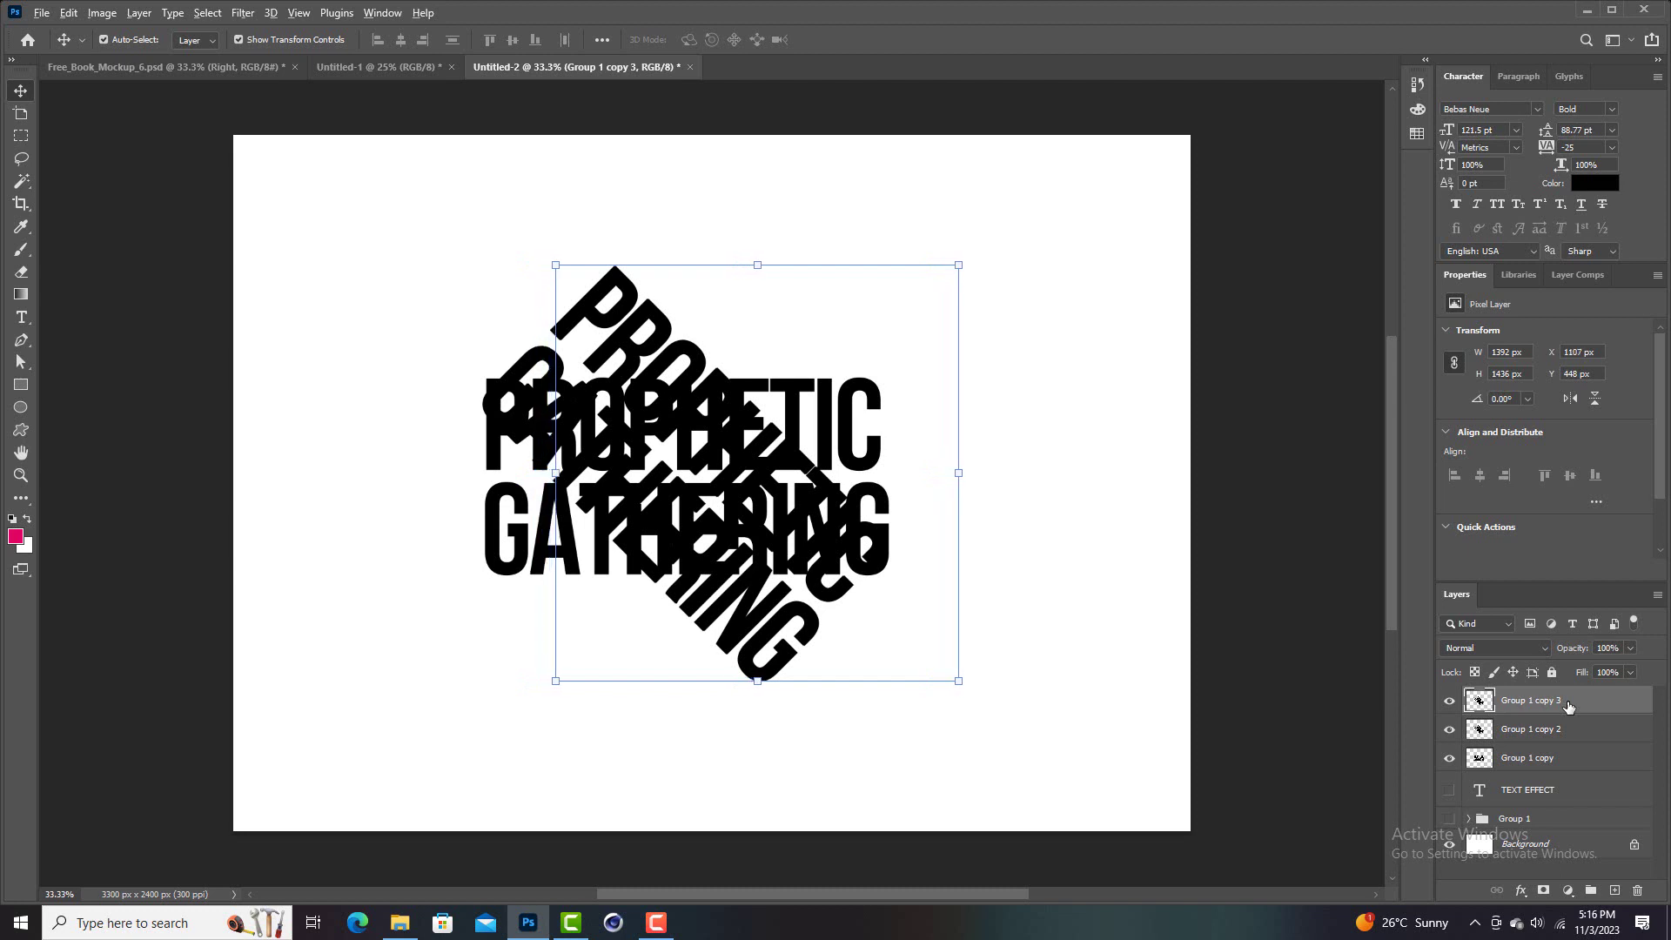
{"action": "key", "text": "Right"}
{"action": "key", "text": "Right"}
{"action": "key", "text": "Right"}
{"action": "key", "text": "Right"}
{"action": "key", "text": "Right"}
{"action": "key", "text": "Right"}
{"action": "key", "text": "Right"}
{"action": "key", "text": "Right"}
{"action": "key", "text": "Right"}
{"action": "key", "text": "Right"}
{"action": "key", "text": "Right"}
{"action": "key", "text": "Right"}
{"action": "key", "text": "Right"}
{"action": "key", "text": "Right"}
{"action": "key", "text": "Right"}
{"action": "key", "text": "Right"}
{"action": "key", "text": "Right"}
{"action": "key", "text": "Right"}
{"action": "key", "text": "Right"}
{"action": "key", "text": "Right"}
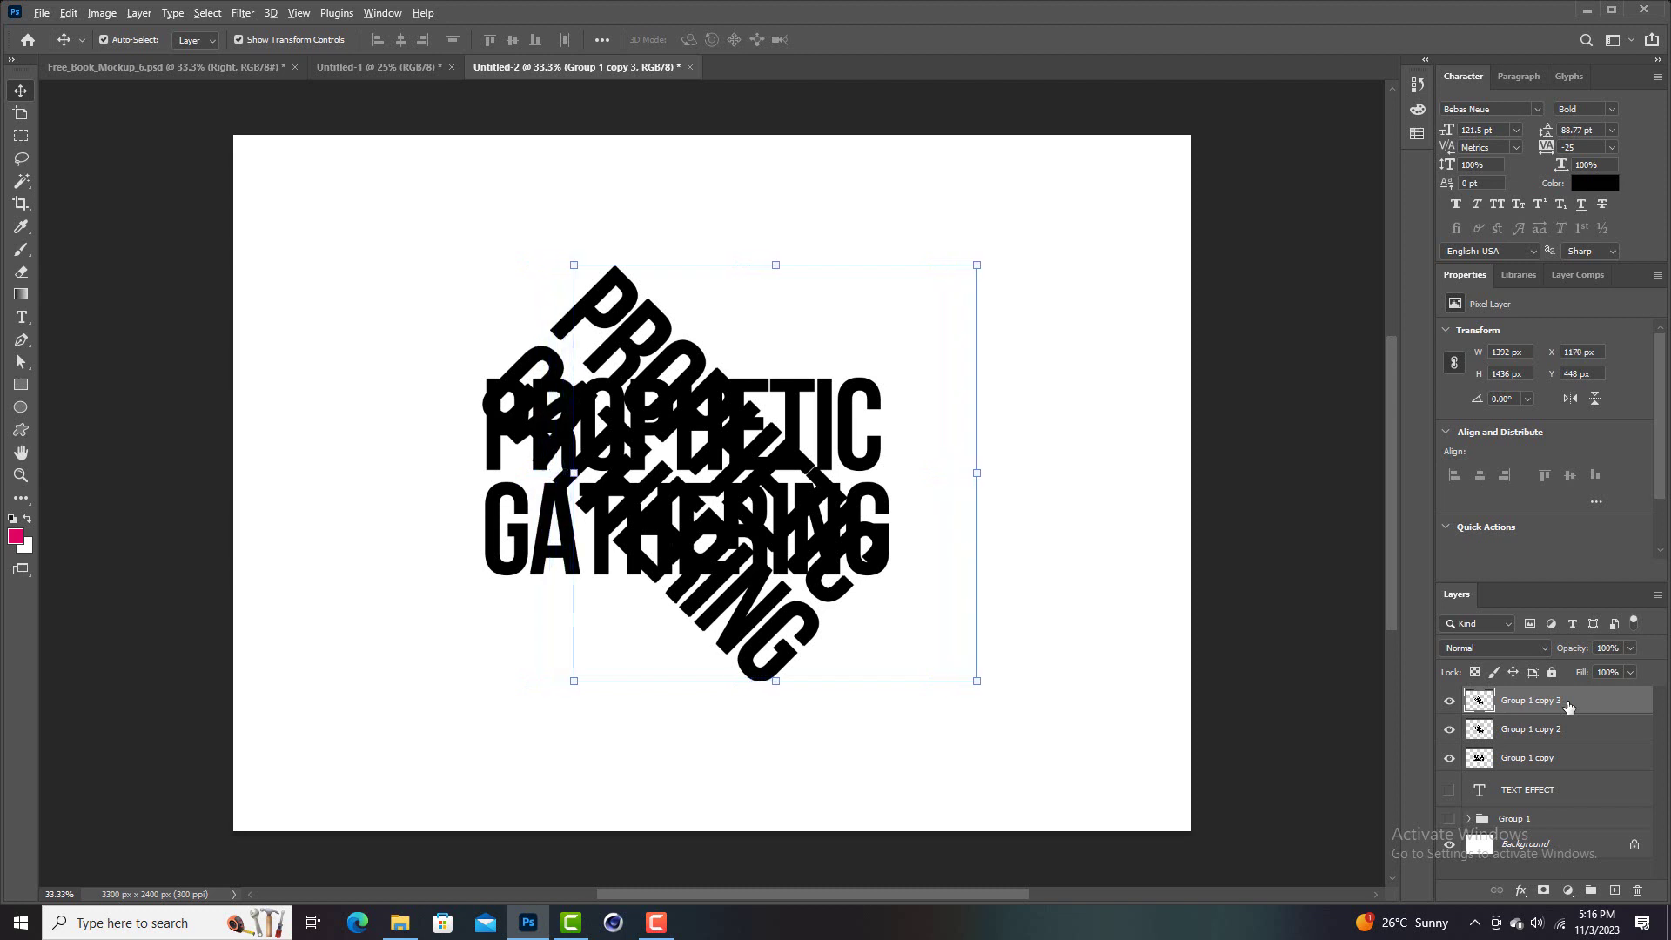
{"action": "key", "text": "Right"}
{"action": "key", "text": "Right"}
{"action": "key", "text": "Right"}
{"action": "key", "text": "Right"}
{"action": "key", "text": "Right"}
{"action": "key", "text": "Right"}
{"action": "key", "text": "Right"}
{"action": "key", "text": "Right"}
{"action": "key", "text": "Right"}
{"action": "key", "text": "Right"}
{"action": "key", "text": "Right"}
{"action": "key", "text": "Right"}
{"action": "key", "text": "Right"}
{"action": "key", "text": "Right"}
{"action": "key", "text": "Right"}
{"action": "key", "text": "Right"}
{"action": "key", "text": "Right"}
{"action": "key", "text": "Right"}
{"action": "key", "text": "Right"}
{"action": "key", "text": "Right"}
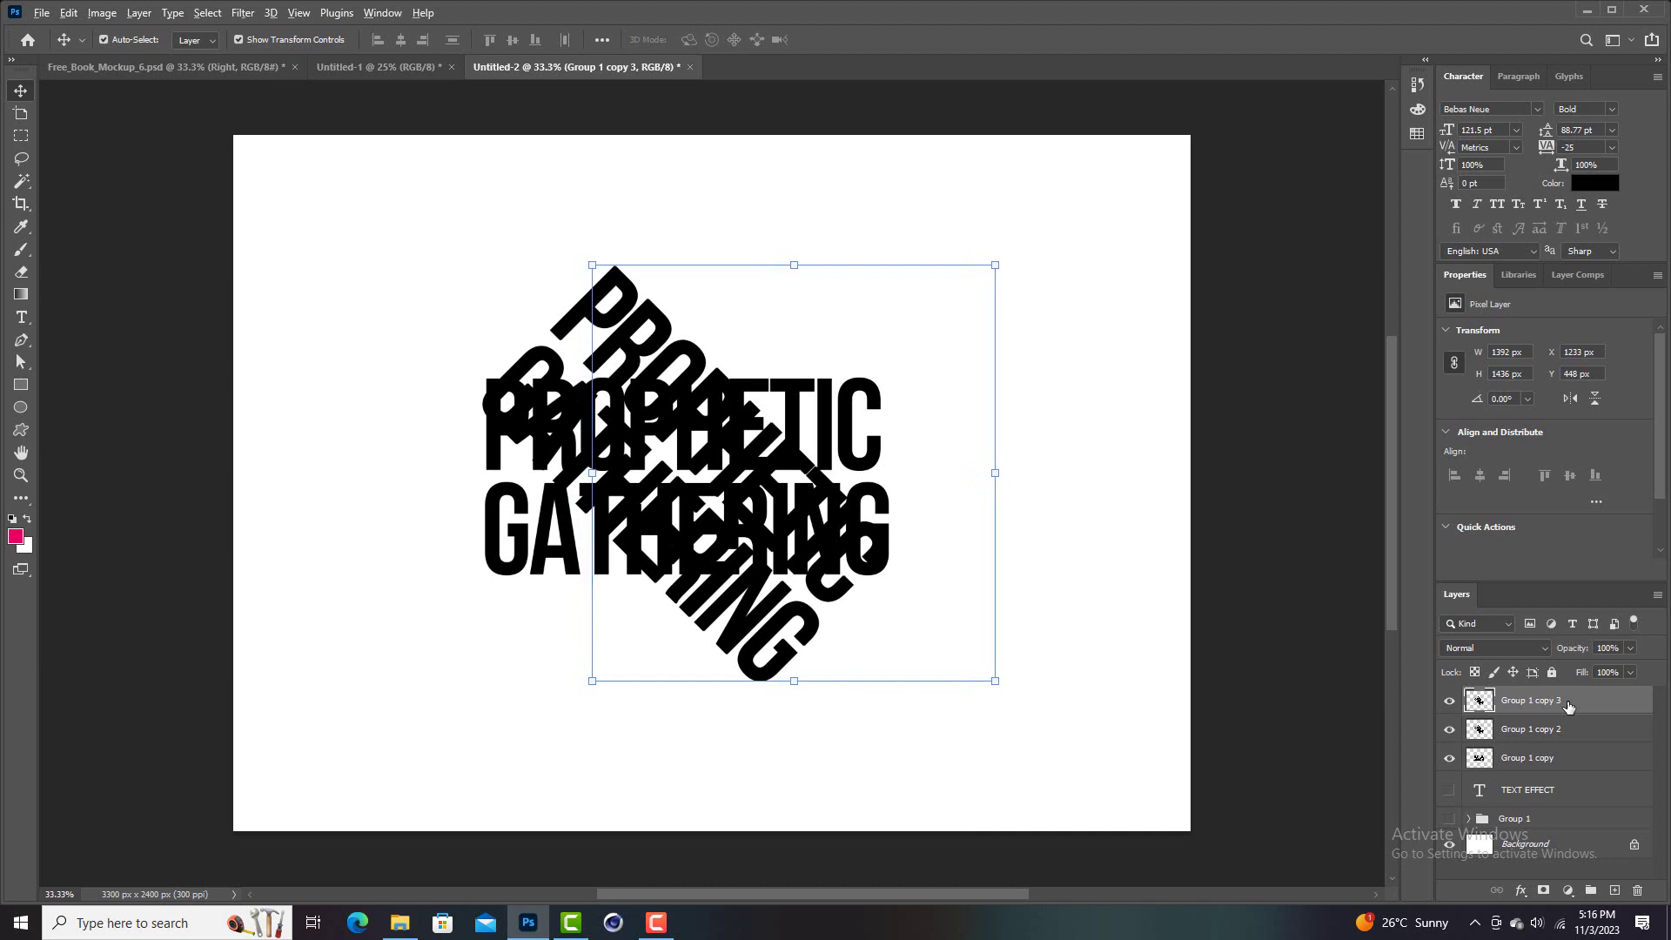
Keep stacking small-step duplicates of the rotated lettering straight right until the newest copy sits at an X position of 1395 px
{"action": "key", "text": "Right"}
{"action": "key", "text": "Right"}
{"action": "key", "text": "Right"}
{"action": "key", "text": "Right"}
{"action": "key", "text": "Right"}
{"action": "key", "text": "Right"}
{"action": "key", "text": "Right"}
{"action": "key", "text": "Right"}
{"action": "key", "text": "Right"}
{"action": "key", "text": "Right"}
{"action": "key", "text": "Right"}
{"action": "key", "text": "Right"}
{"action": "key", "text": "Right"}
{"action": "key", "text": "Right"}
{"action": "key", "text": "Right"}
{"action": "key", "text": "Right"}
{"action": "key", "text": "Right"}
{"action": "key", "text": "Right"}
{"action": "key", "text": "Right"}
{"action": "key", "text": "Right"}
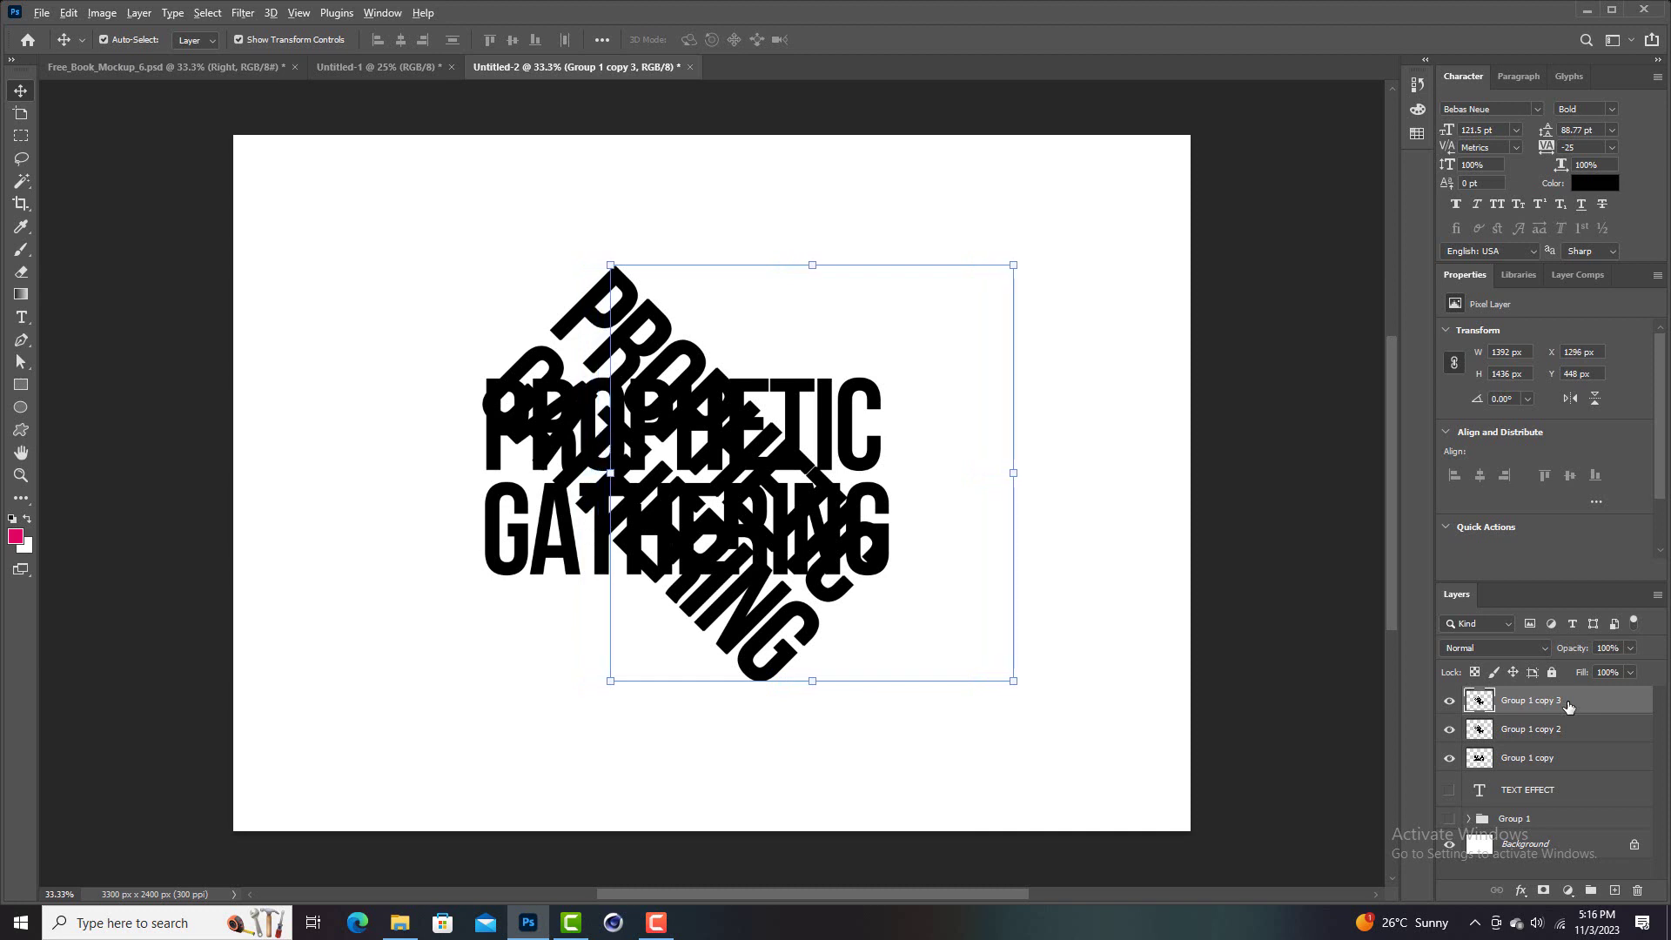
{"action": "key", "text": "Right"}
{"action": "key", "text": "Right"}
{"action": "key", "text": "Right"}
{"action": "key", "text": "Right"}
{"action": "key", "text": "Right"}
{"action": "key", "text": "Right"}
{"action": "key", "text": "Right"}
{"action": "key", "text": "Right"}
{"action": "key", "text": "Right"}
{"action": "key", "text": "Right"}
{"action": "key", "text": "Right"}
{"action": "key", "text": "Right"}
{"action": "key", "text": "Right"}
{"action": "key", "text": "Right"}
{"action": "key", "text": "Right"}
{"action": "key", "text": "Right"}
{"action": "key", "text": "Right"}
{"action": "key", "text": "Right"}
{"action": "key", "text": "Right"}
{"action": "key", "text": "Right"}
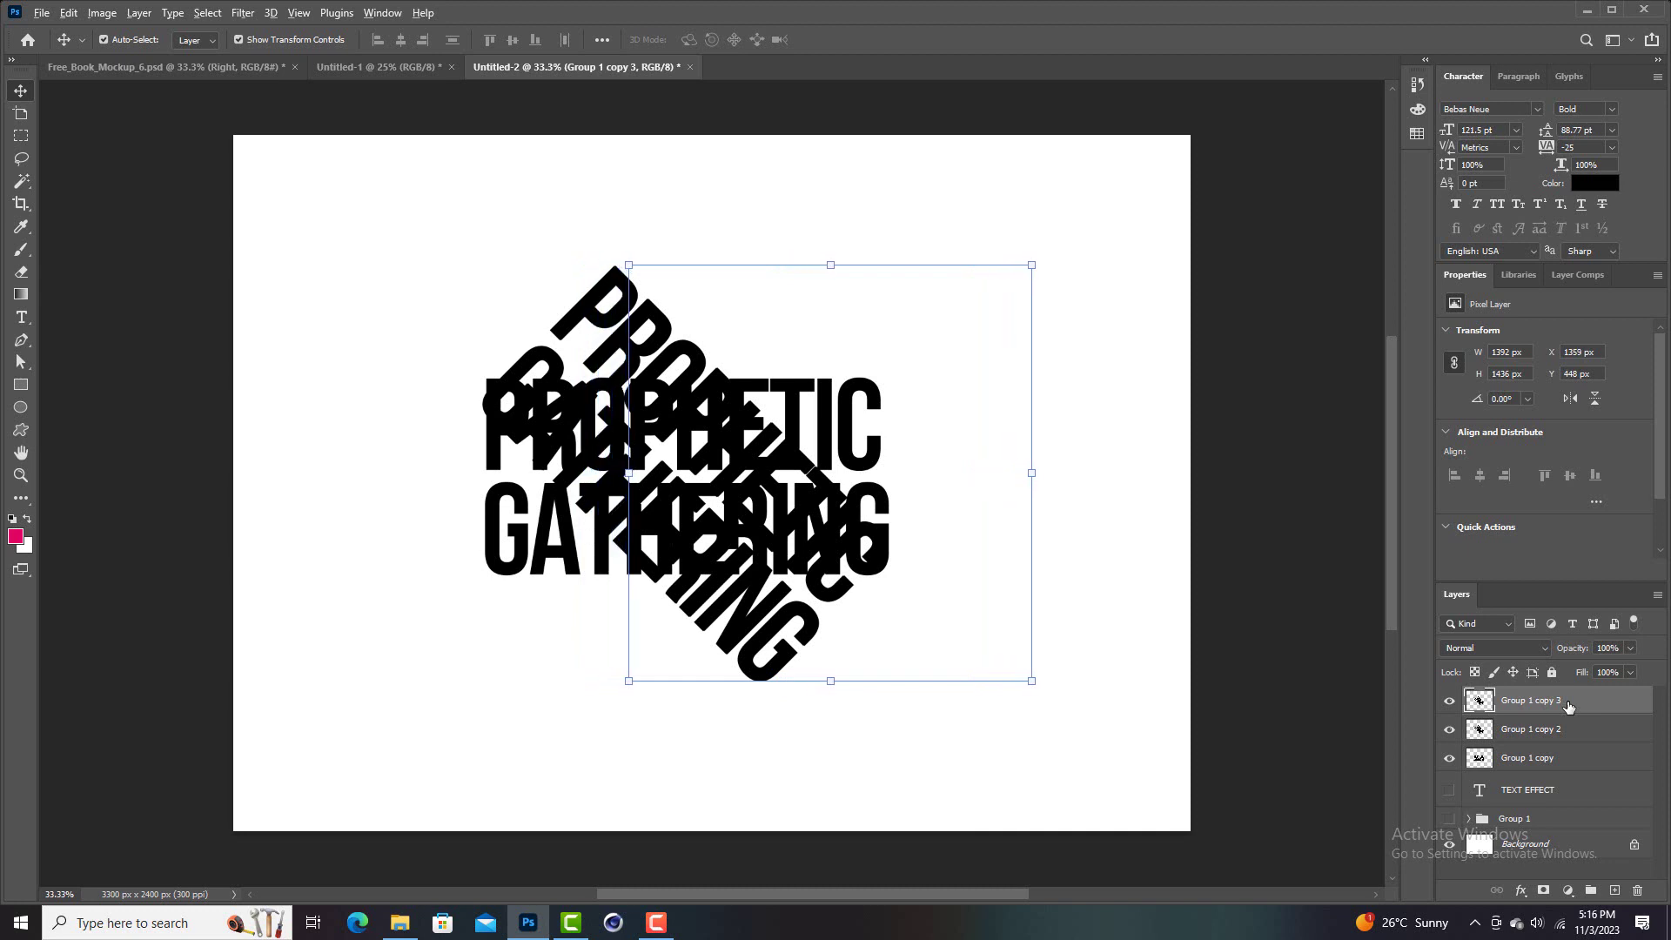
{"action": "key", "text": "alt+Right"}
{"action": "key", "text": "alt+Right"}
{"action": "key", "text": "alt+Right"}
{"action": "key", "text": "alt+Right"}
{"action": "key", "text": "alt+Right"}
{"action": "key", "text": "alt+Right"}
{"action": "key", "text": "alt+Right"}
{"action": "key", "text": "alt+Right"}
{"action": "key", "text": "alt+Right"}
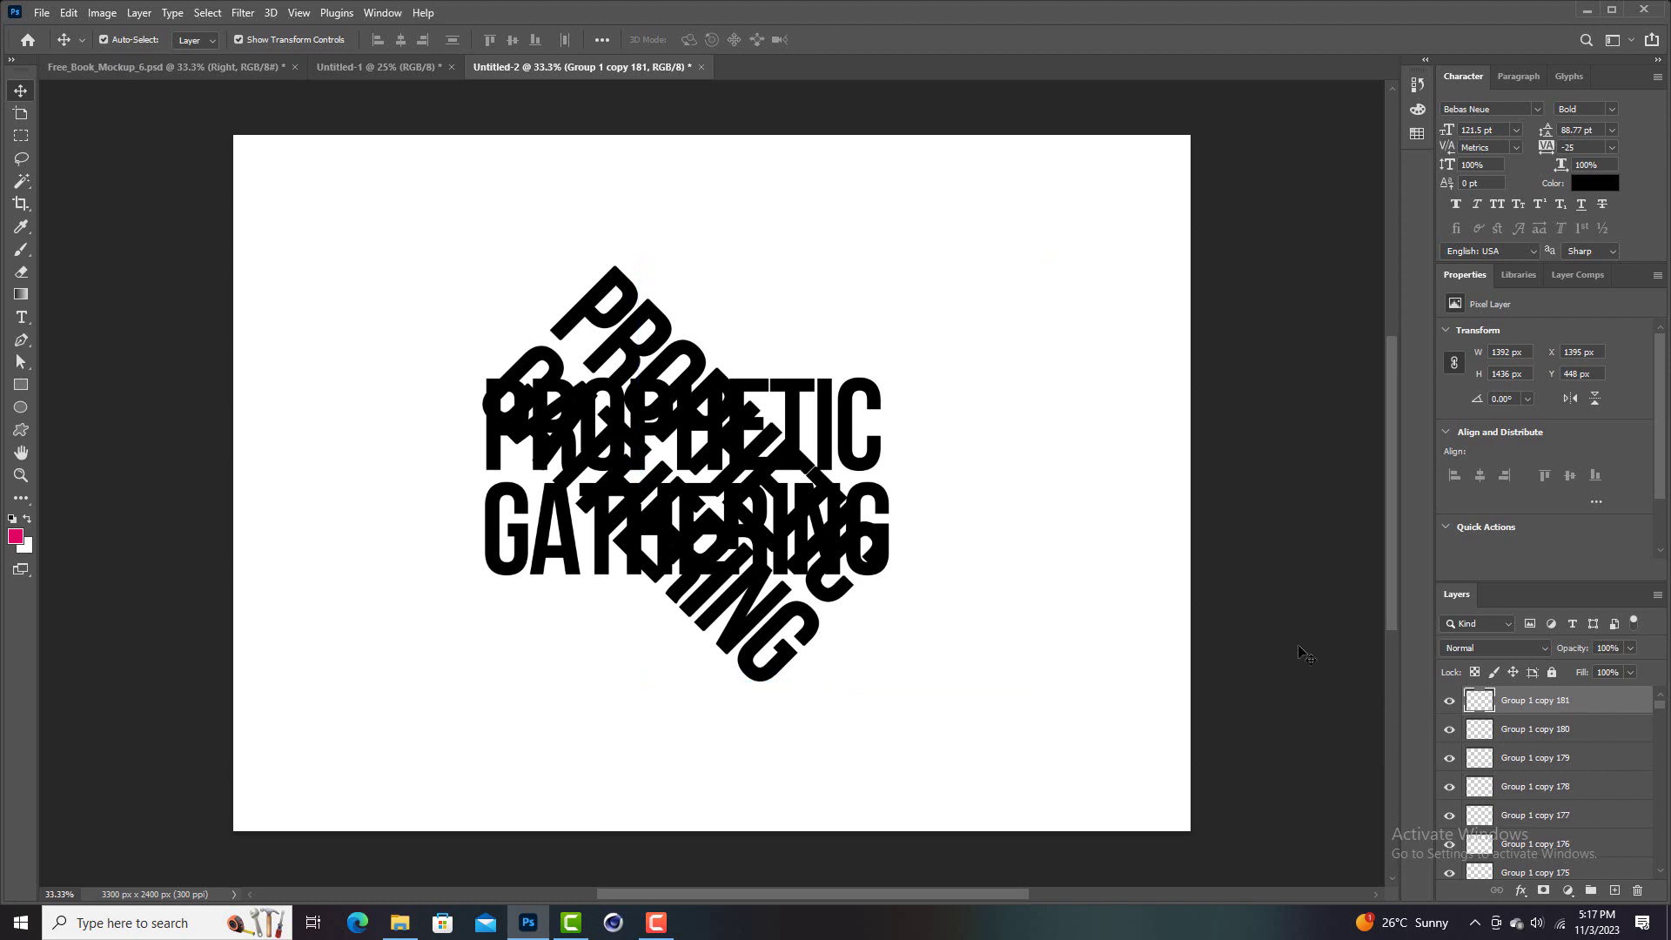
{"action": "left_click", "coordinate": [1352, 659]}
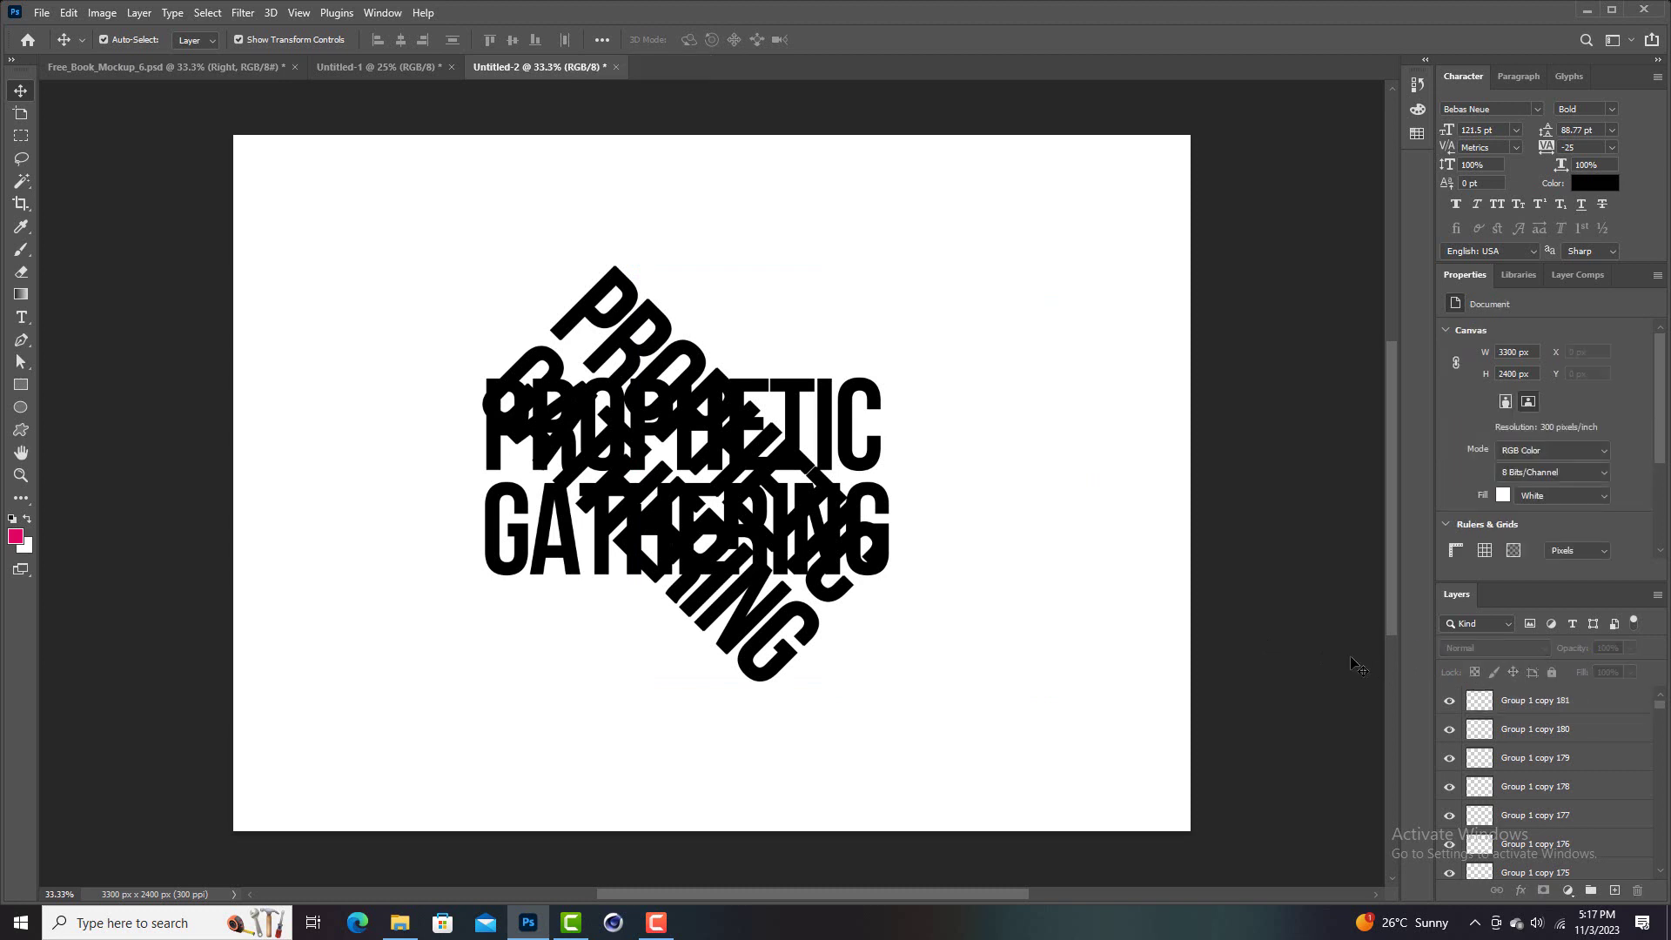
{"action": "left_click", "coordinate": [1553, 707]}
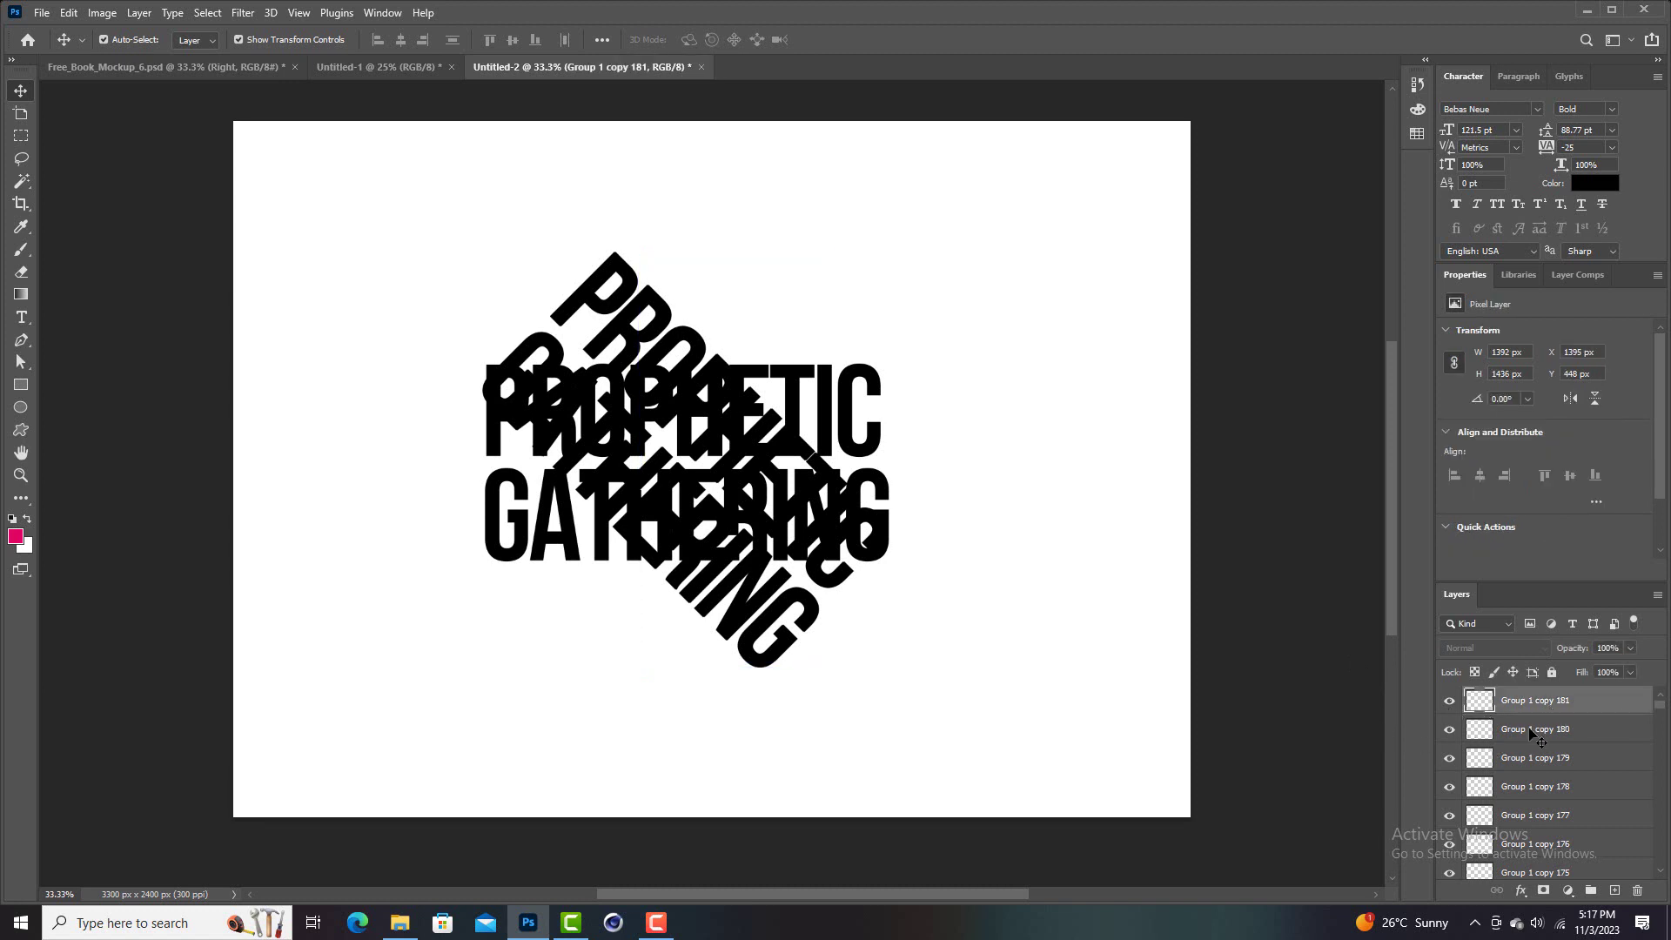
{"action": "left_click", "coordinate": [1345, 699]}
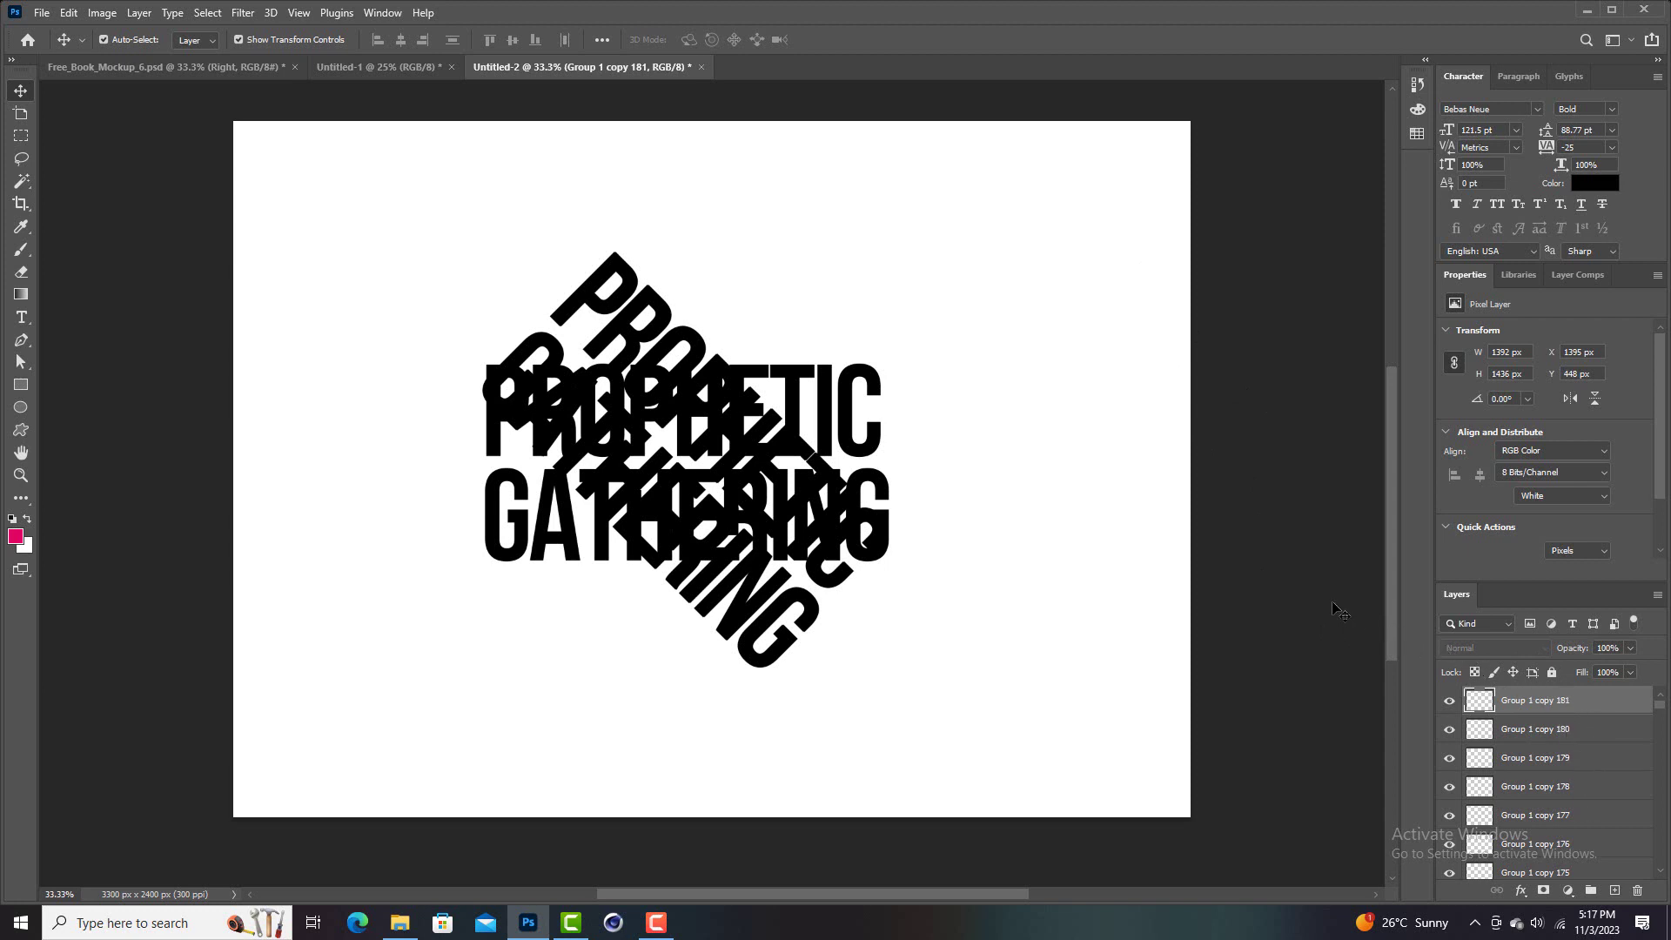
{"action": "left_click_drag", "start_coordinate": [1332, 602], "coordinate": [1327, 599]}
{"action": "left_click_drag", "start_coordinate": [1329, 600], "coordinate": [1323, 603]}
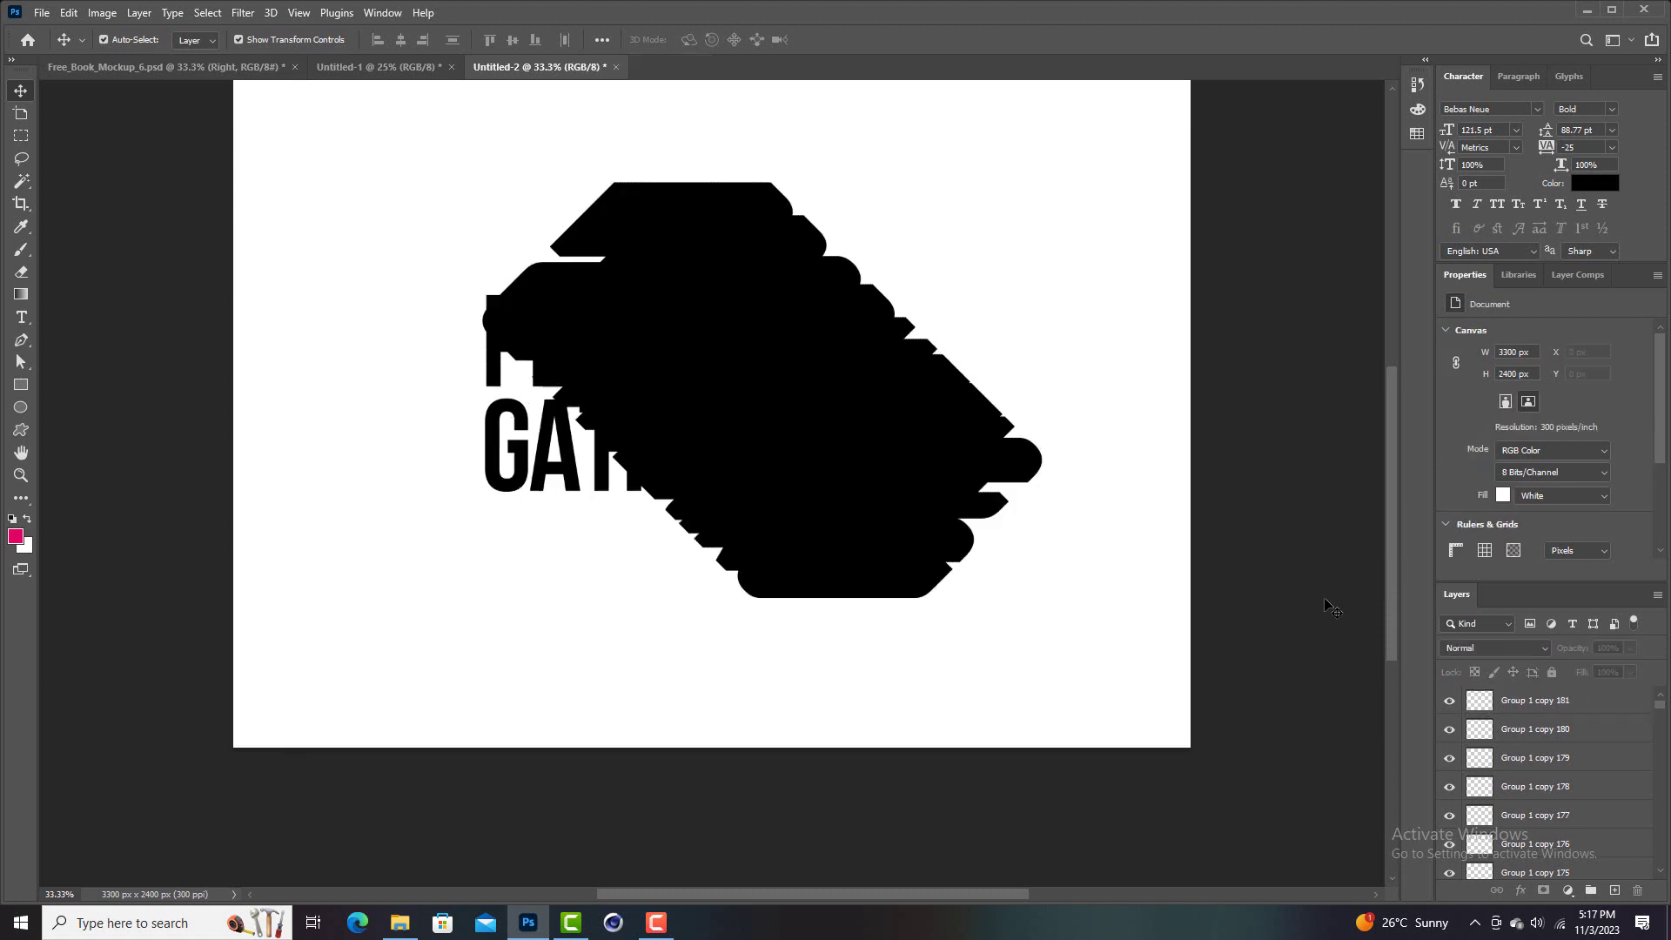
Merge all the rotated copies, from Group 1 copy 181 down to Group 1 copy 2, and place the straight Group 1 copy layer above the result
{"action": "left_click", "coordinate": [1567, 707]}
{"action": "scroll", "coordinate": [1585, 717], "scroll_direction": "down", "scroll_amount": 5}
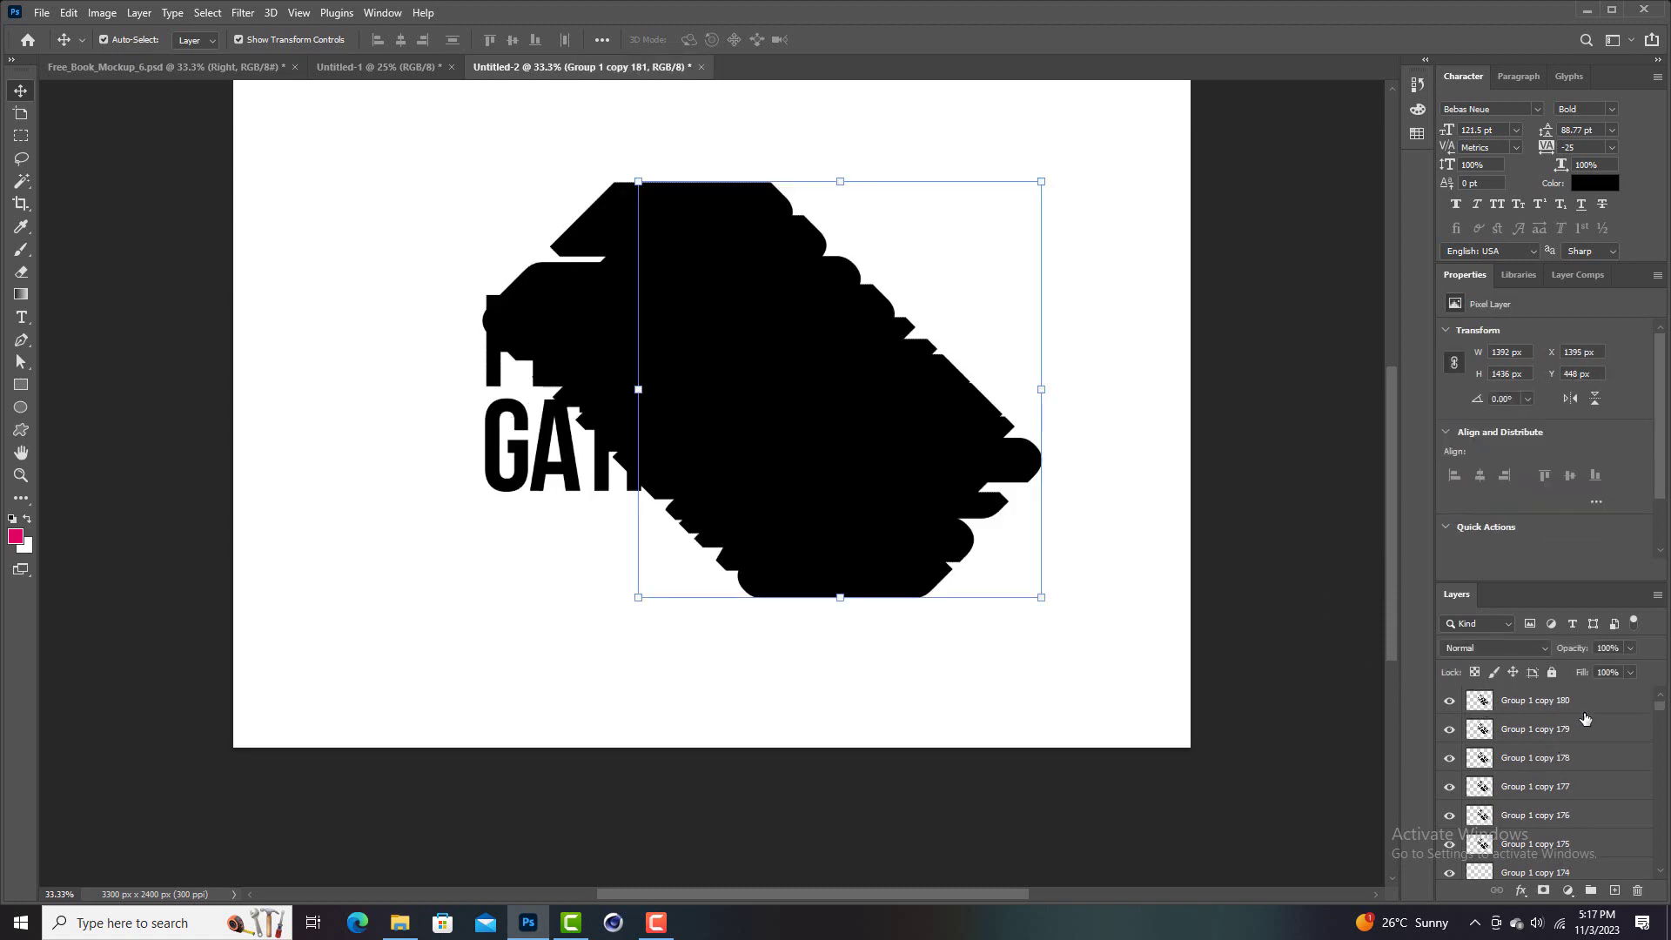
{"action": "scroll", "coordinate": [1585, 719], "scroll_direction": "down", "scroll_amount": 1}
{"action": "scroll", "coordinate": [1583, 726], "scroll_direction": "down", "scroll_amount": 3}
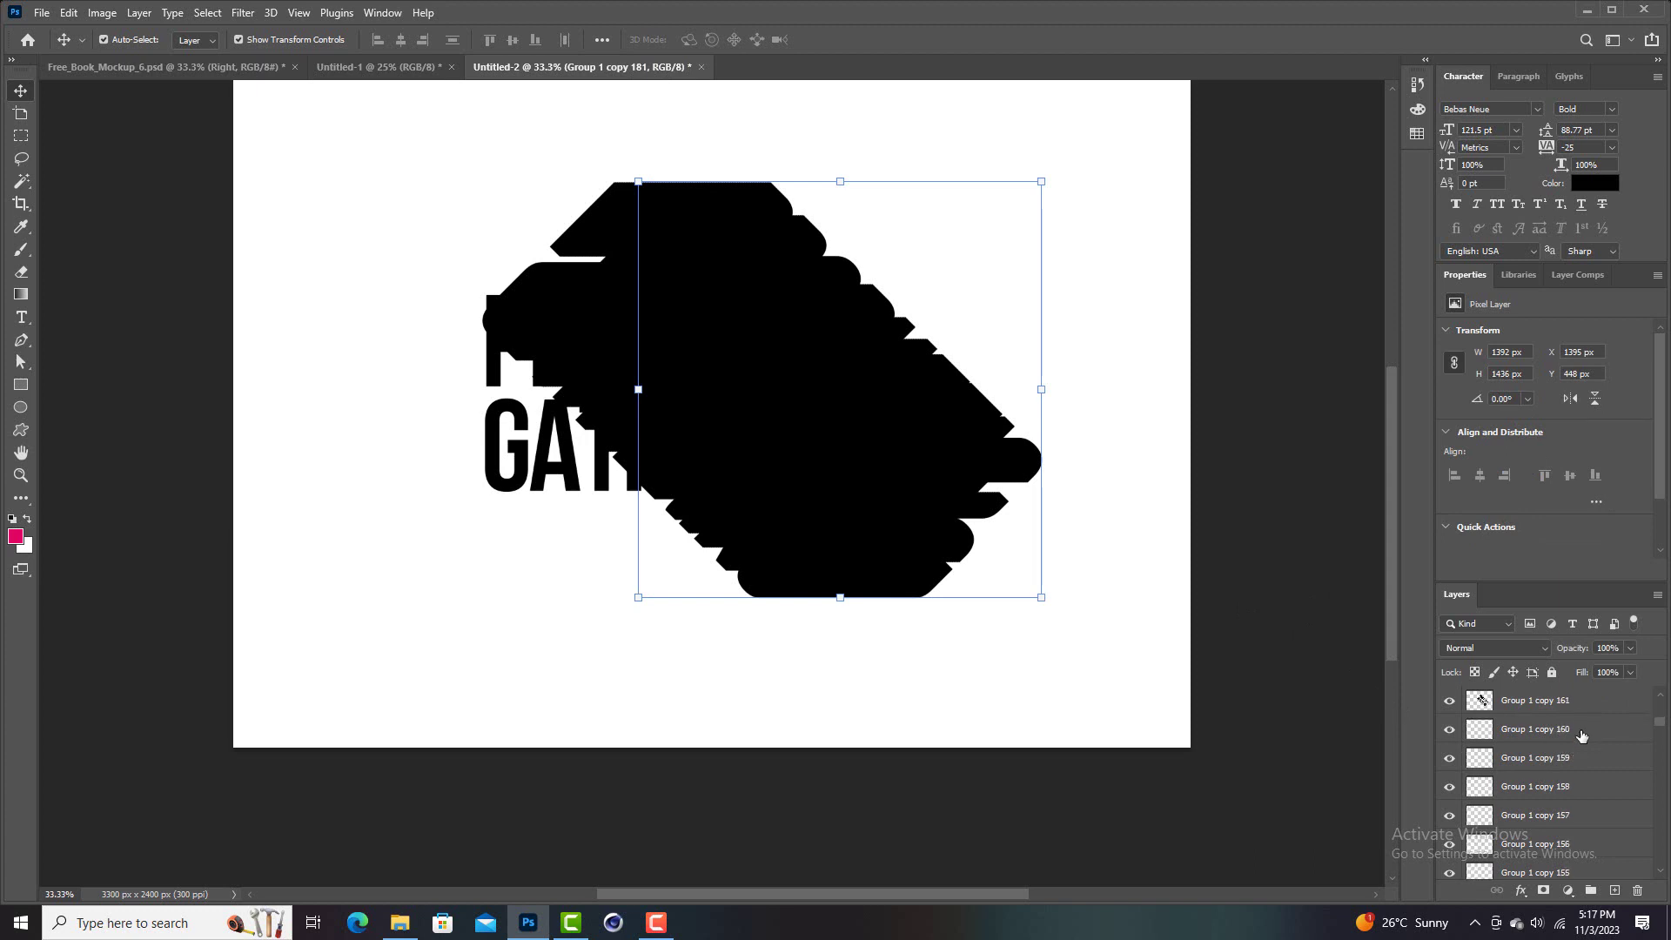
{"action": "scroll", "coordinate": [1582, 733], "scroll_direction": "down", "scroll_amount": 7}
{"action": "scroll", "coordinate": [1582, 739], "scroll_direction": "down", "scroll_amount": 12}
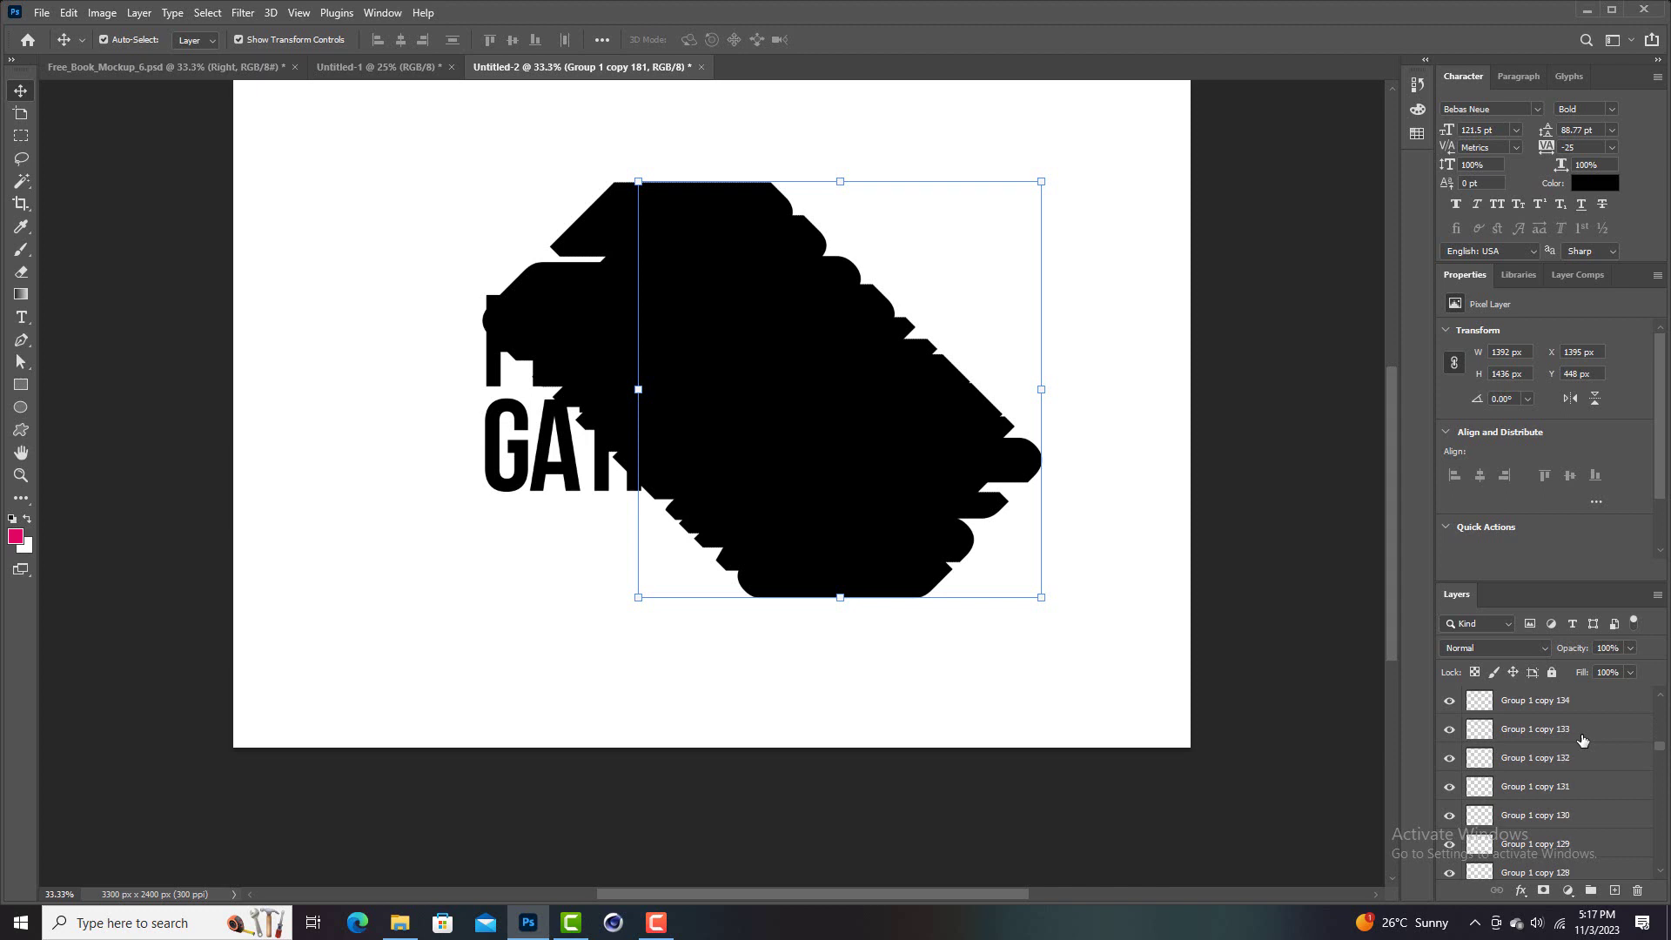
{"action": "scroll", "coordinate": [1585, 759], "scroll_direction": "down", "scroll_amount": 4}
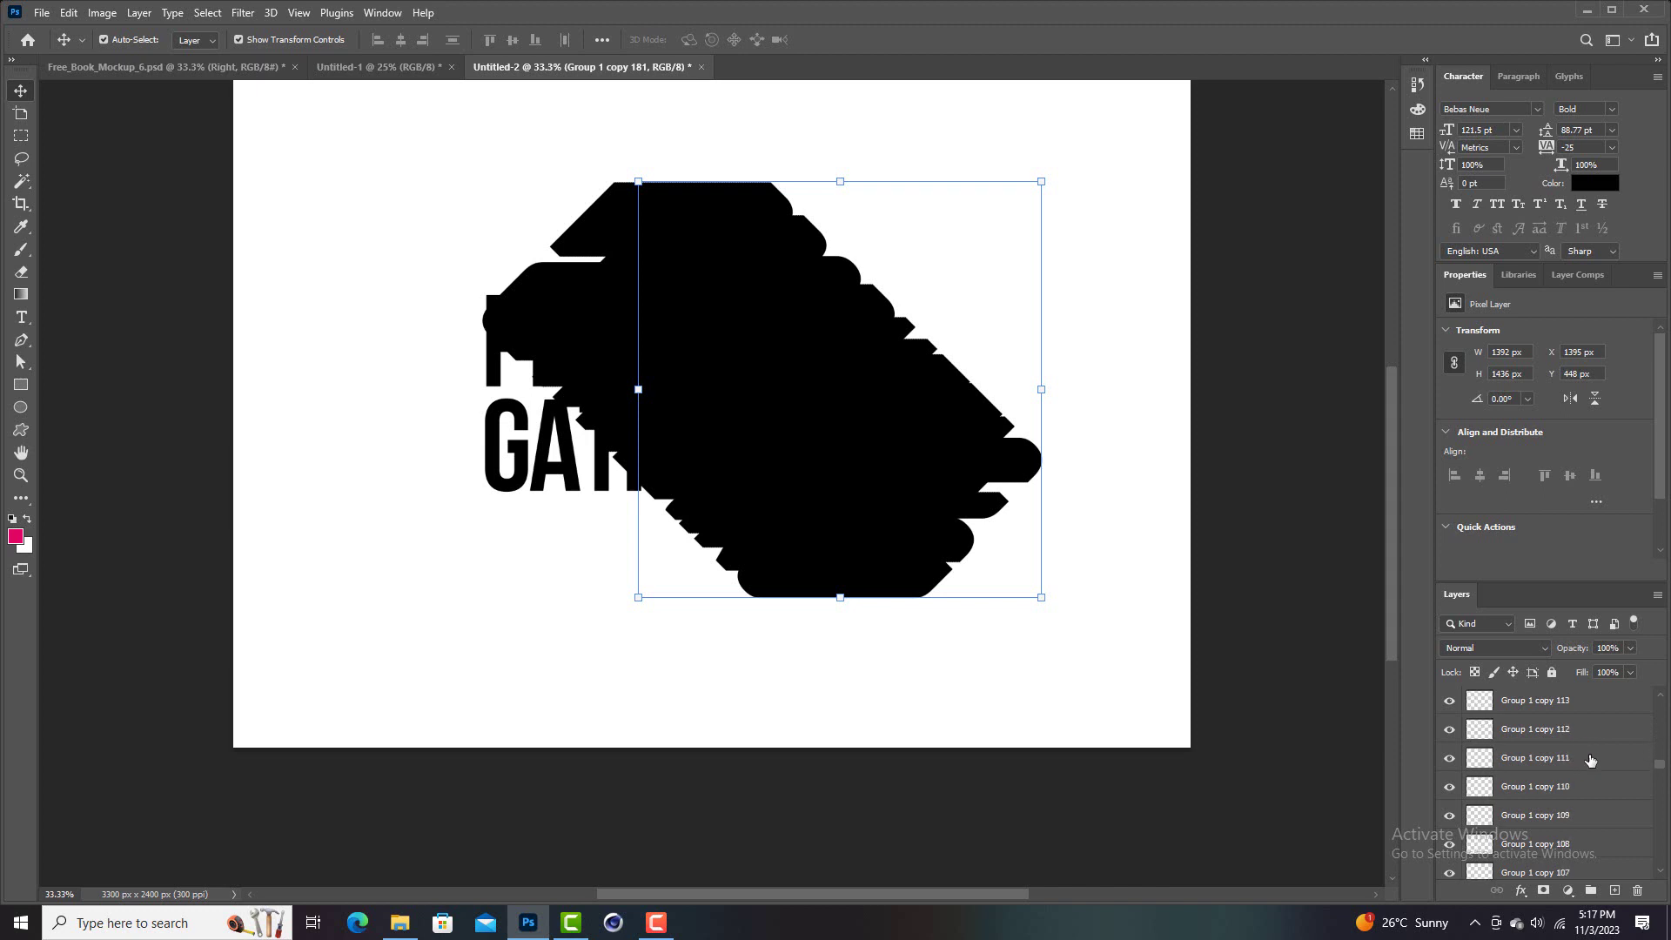
{"action": "scroll", "coordinate": [1590, 760], "scroll_direction": "down", "scroll_amount": 8}
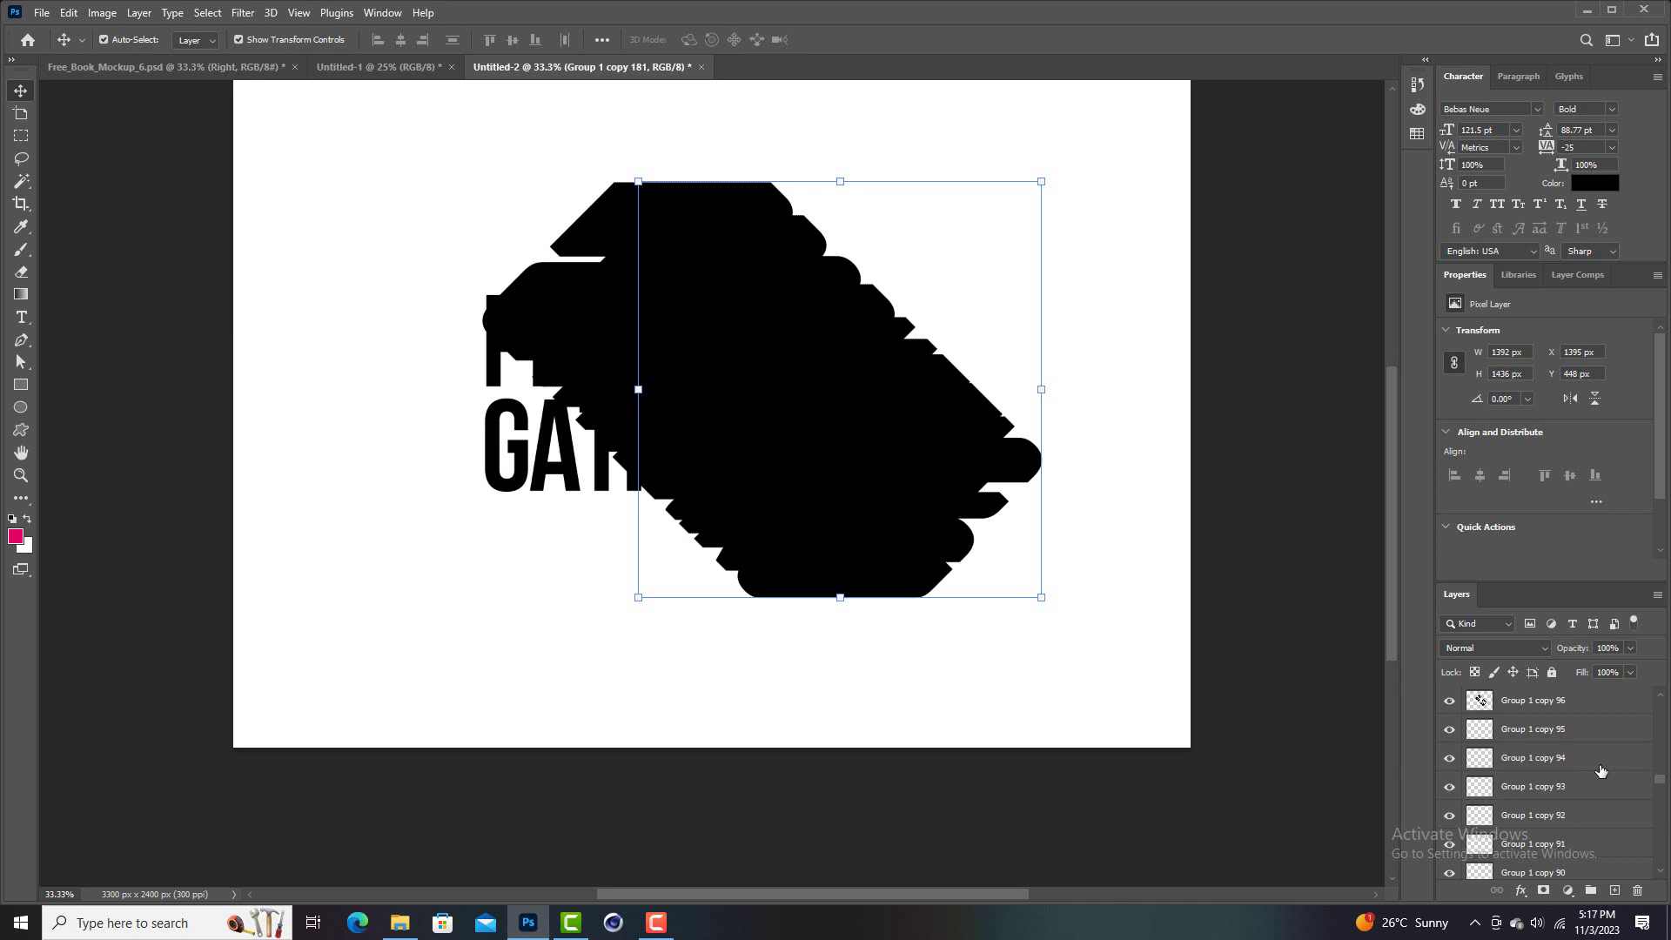
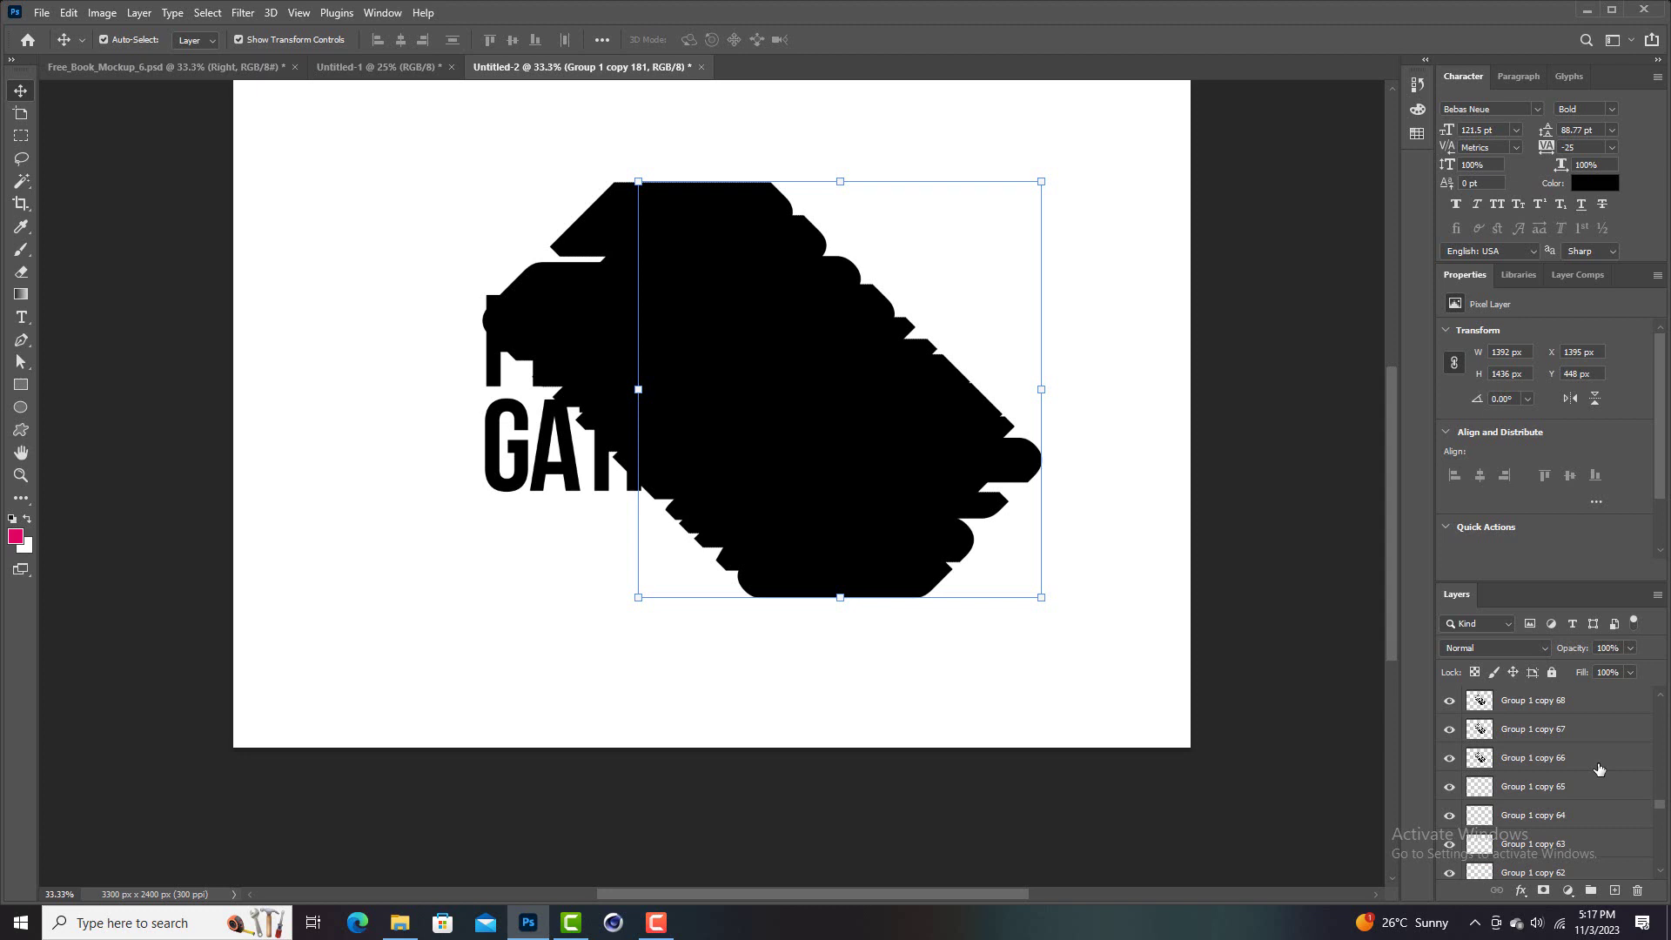
{"action": "scroll", "coordinate": [1599, 770], "scroll_direction": "down", "scroll_amount": 5}
{"action": "scroll", "coordinate": [1599, 769], "scroll_direction": "down", "scroll_amount": 7}
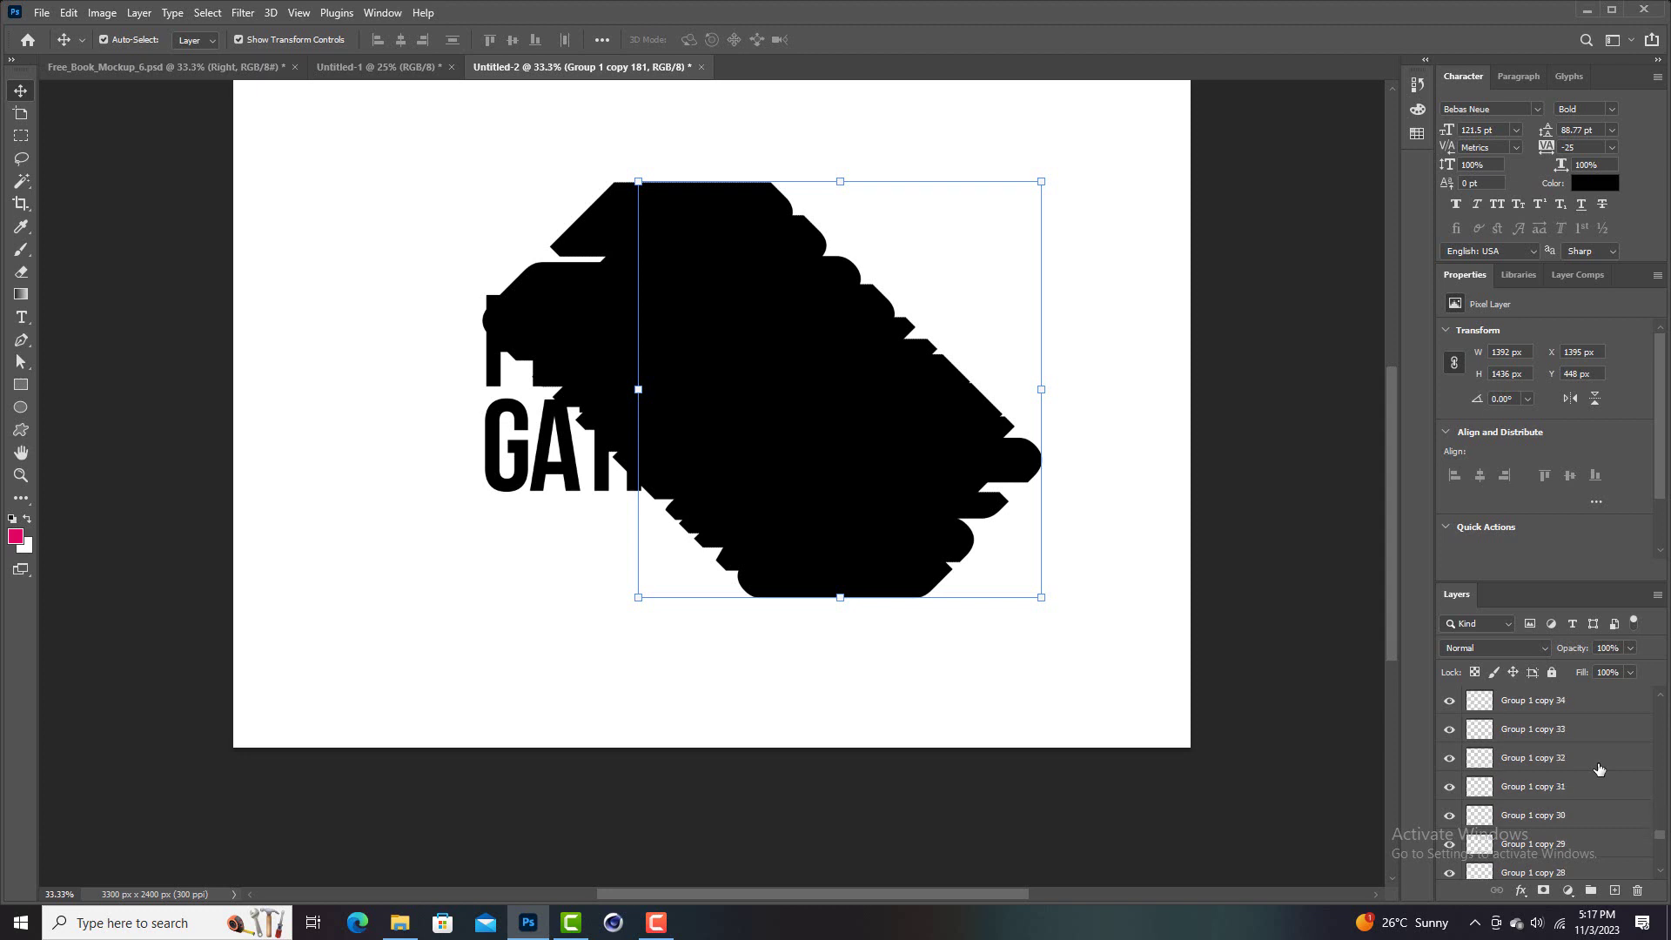
{"action": "scroll", "coordinate": [1599, 770], "scroll_direction": "down", "scroll_amount": 9}
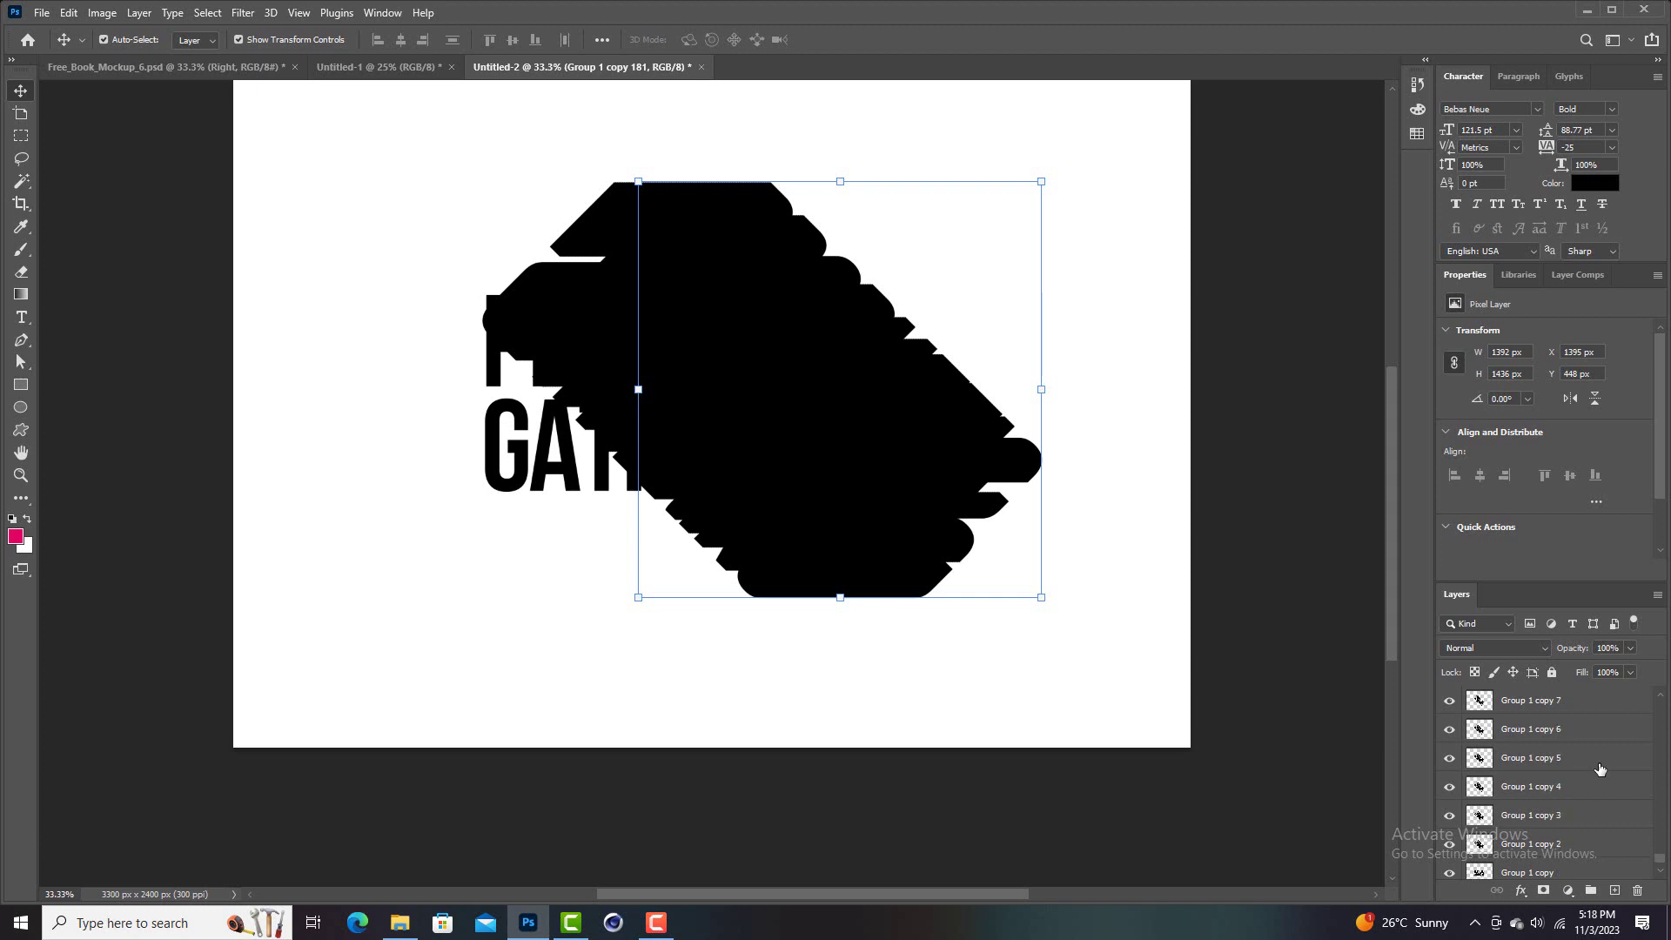
{"action": "scroll", "coordinate": [1599, 769], "scroll_direction": "down", "scroll_amount": 1}
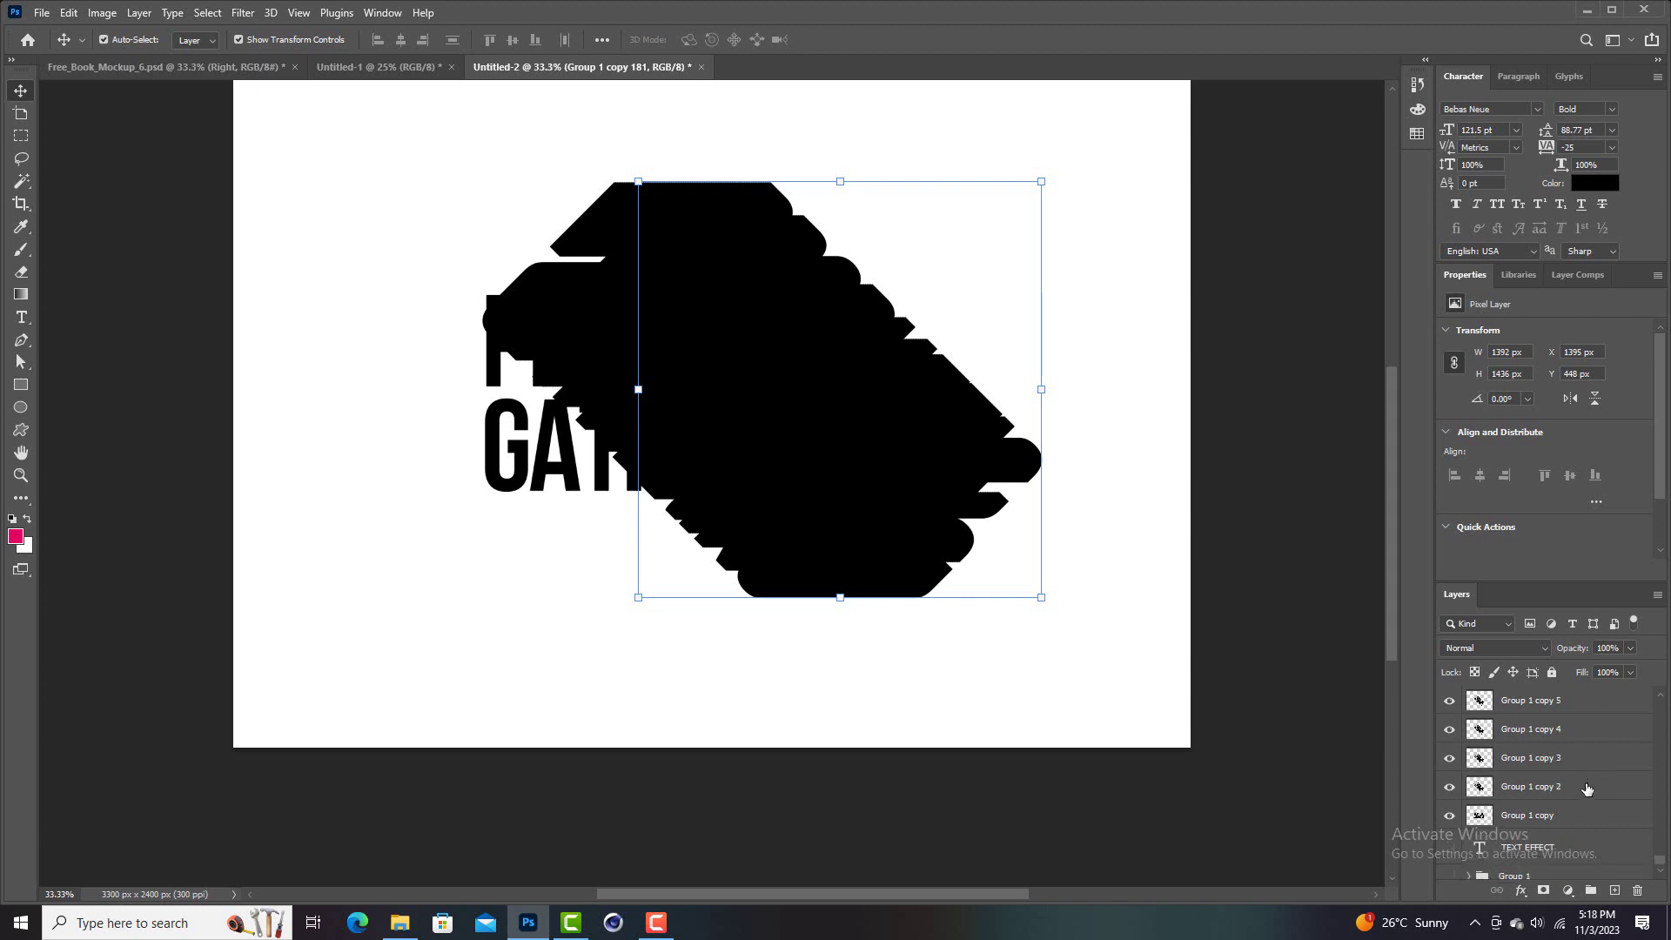
{"action": "left_click", "coordinate": [1586, 789], "text": "shift"}
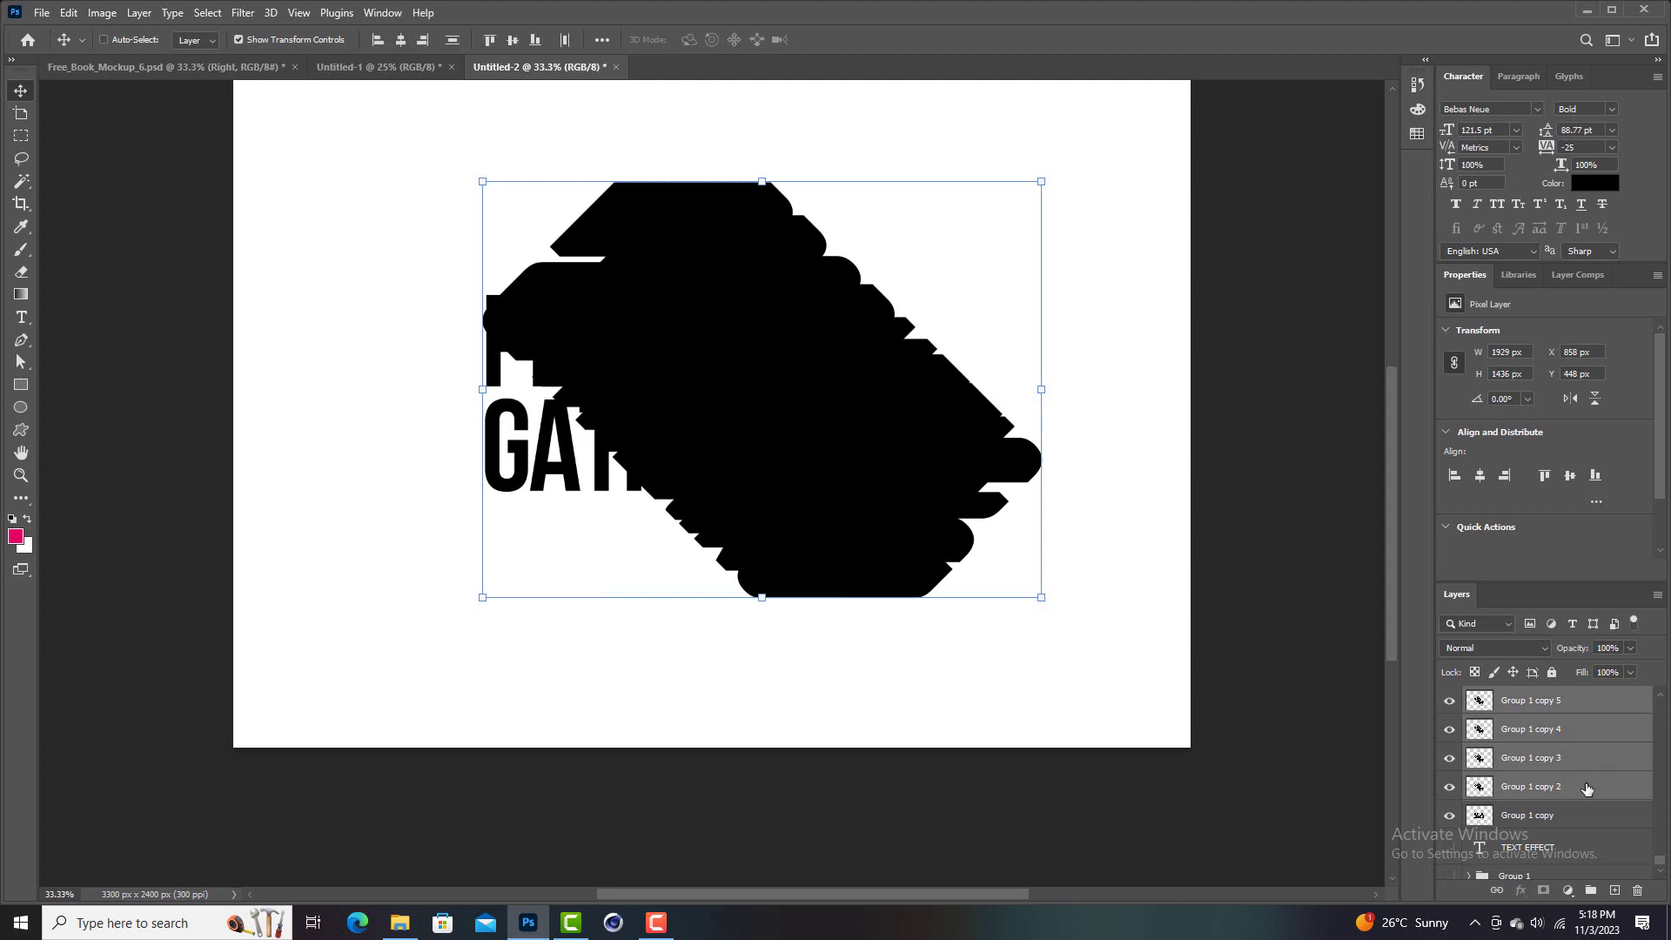
{"action": "key", "text": "ctrl+e"}
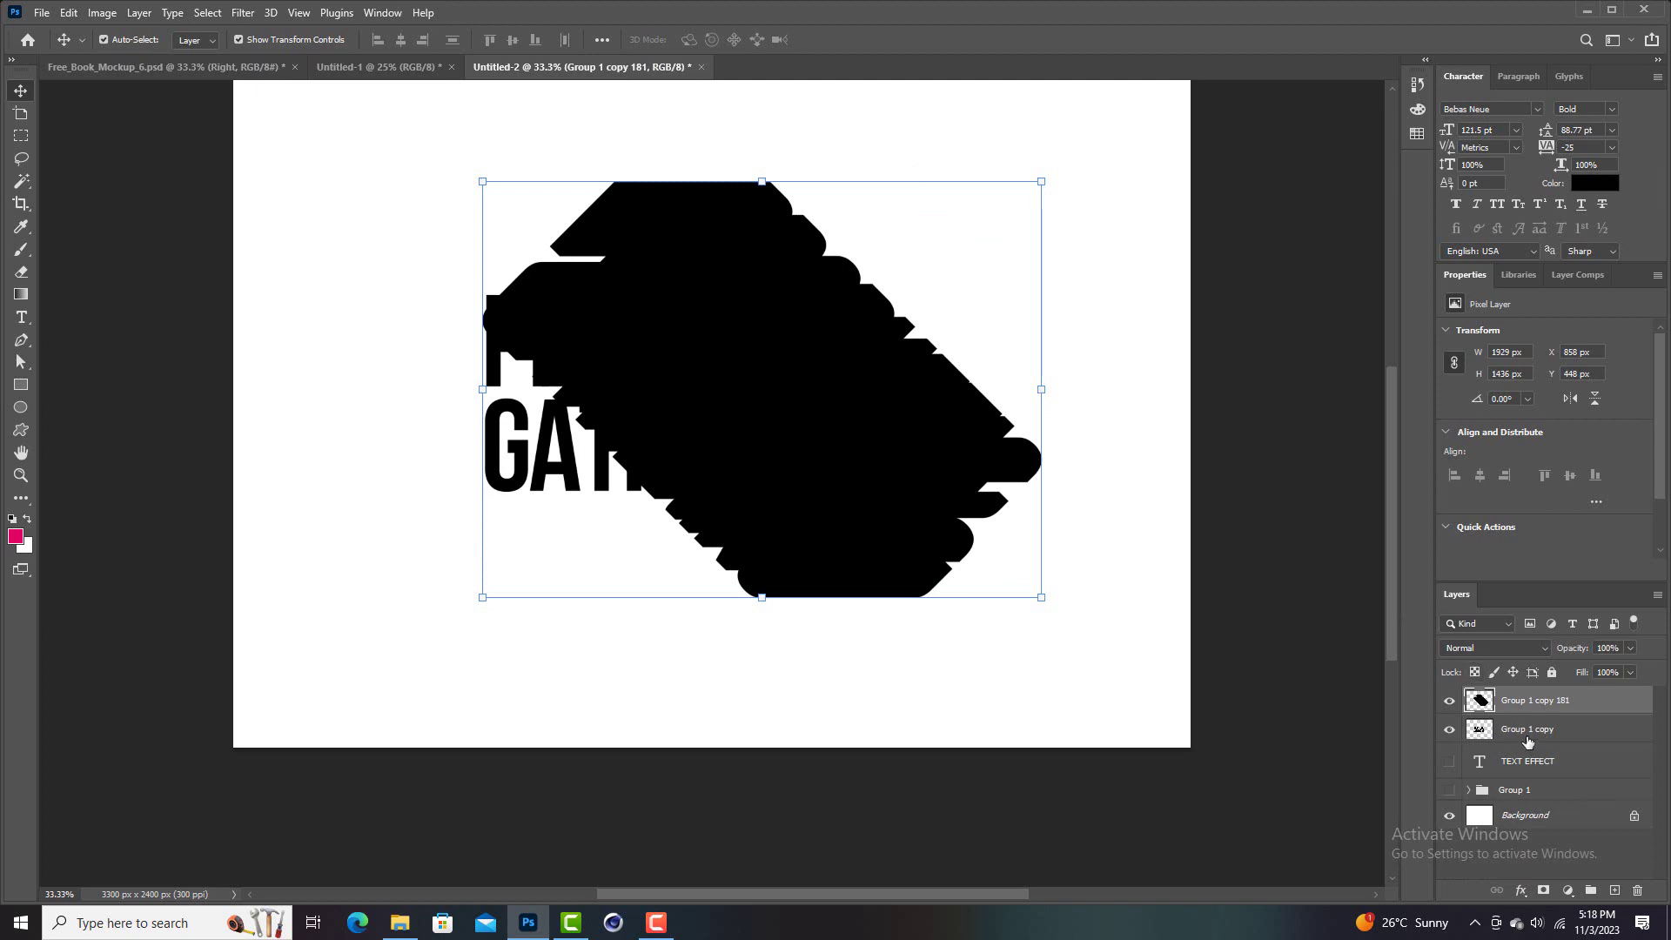
{"action": "left_click_drag", "start_coordinate": [1530, 734], "coordinate": [1530, 699]}
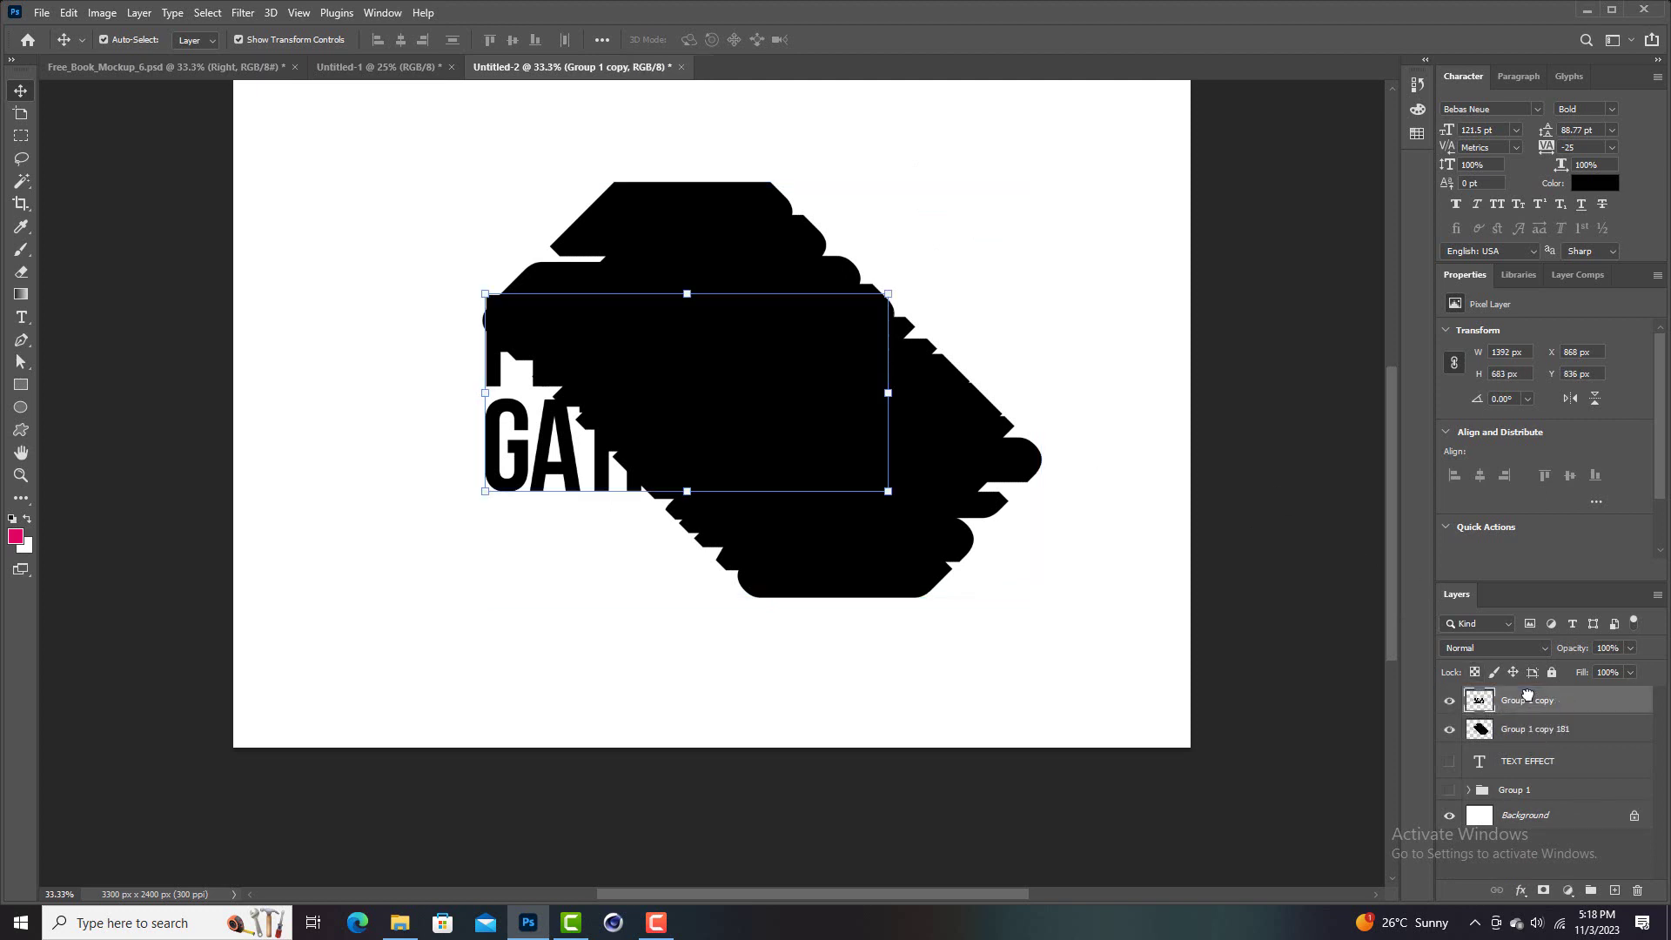
Rotate the merged black shape by about -44.12 degrees and position it behind the straight lettering as a diagonal extrusion
{"action": "left_click", "coordinate": [1042, 457]}
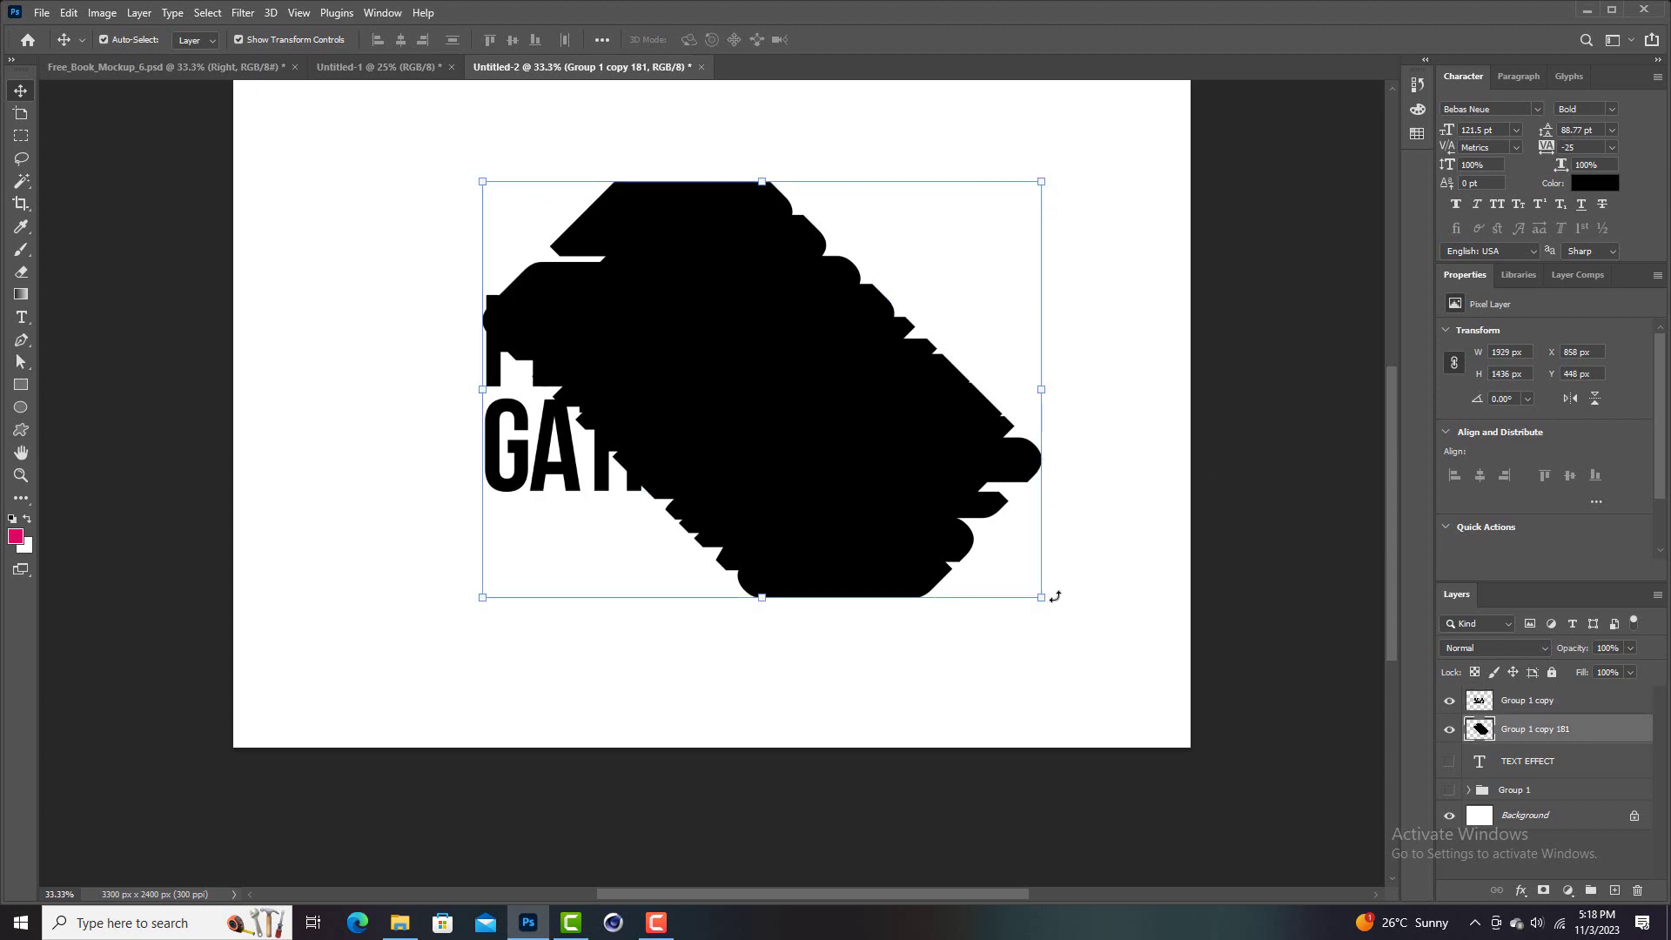
{"action": "left_click_drag", "start_coordinate": [1055, 610], "coordinate": [1186, 331]}
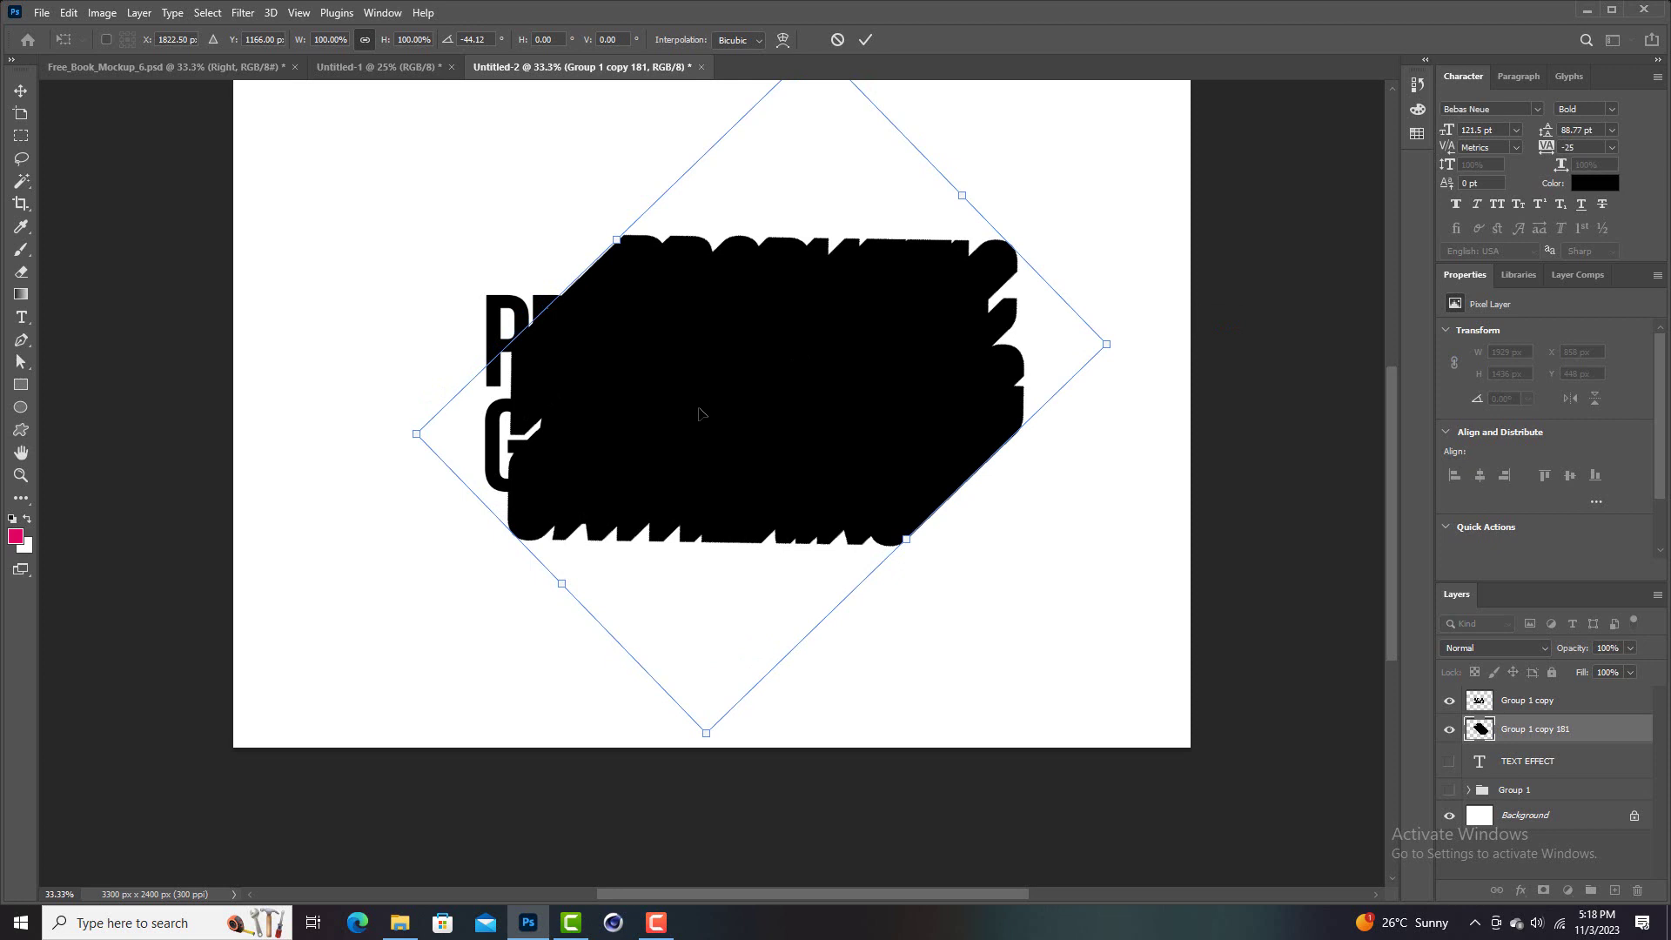
{"action": "left_click_drag", "start_coordinate": [688, 424], "coordinate": [719, 384]}
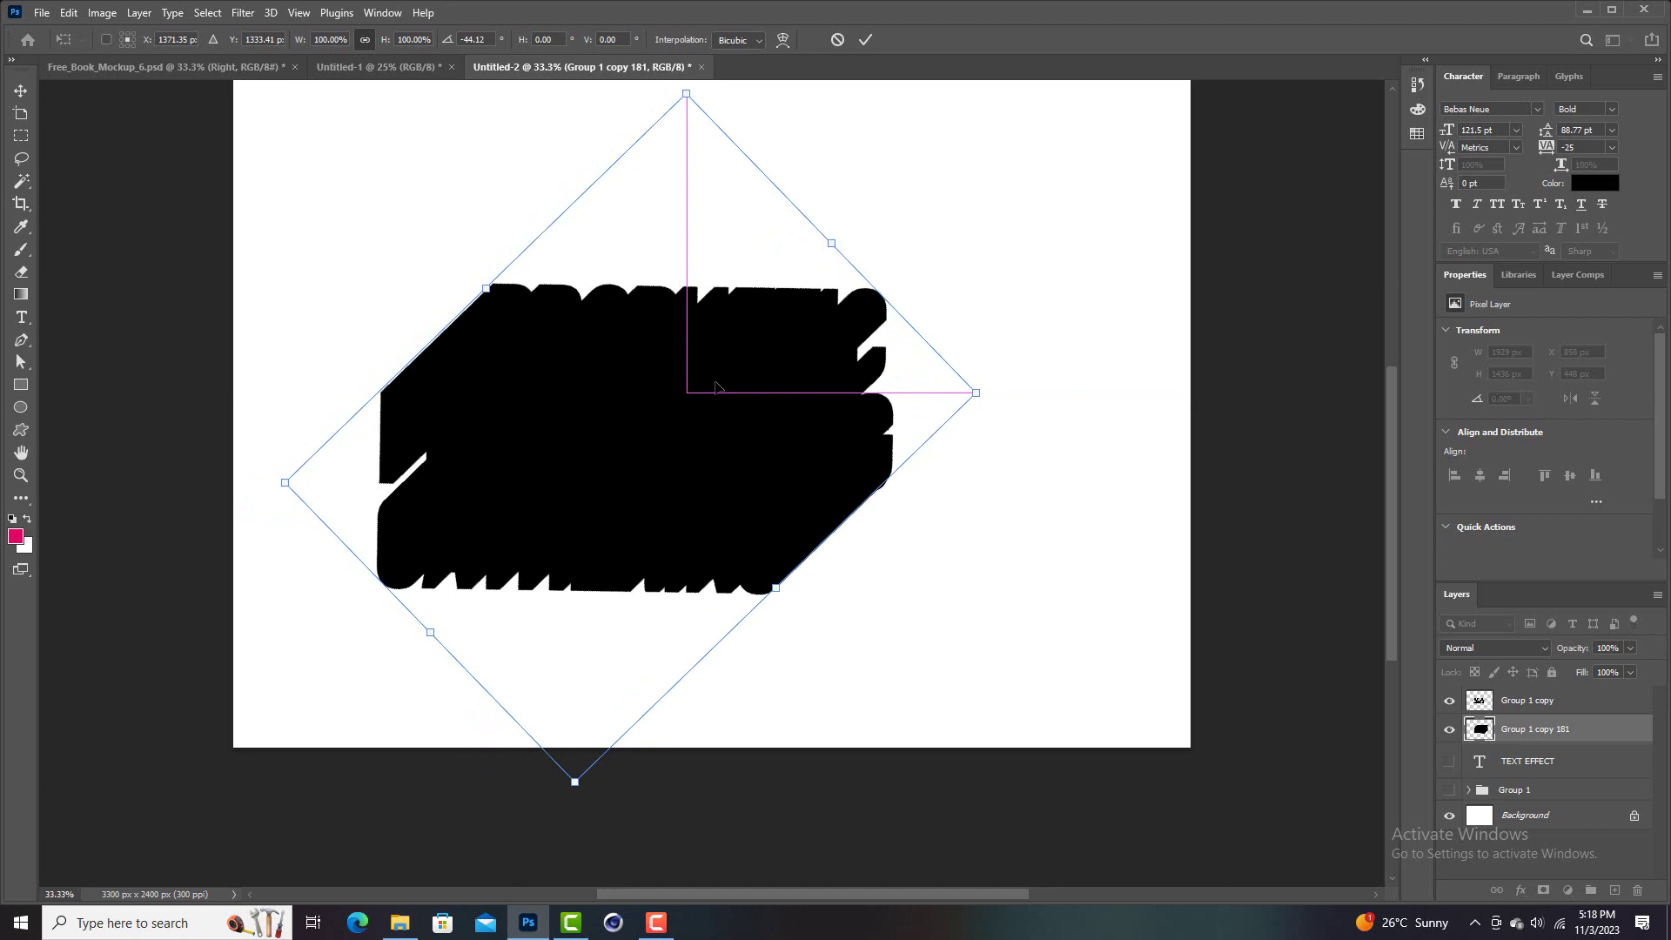
{"action": "left_click", "coordinate": [865, 39]}
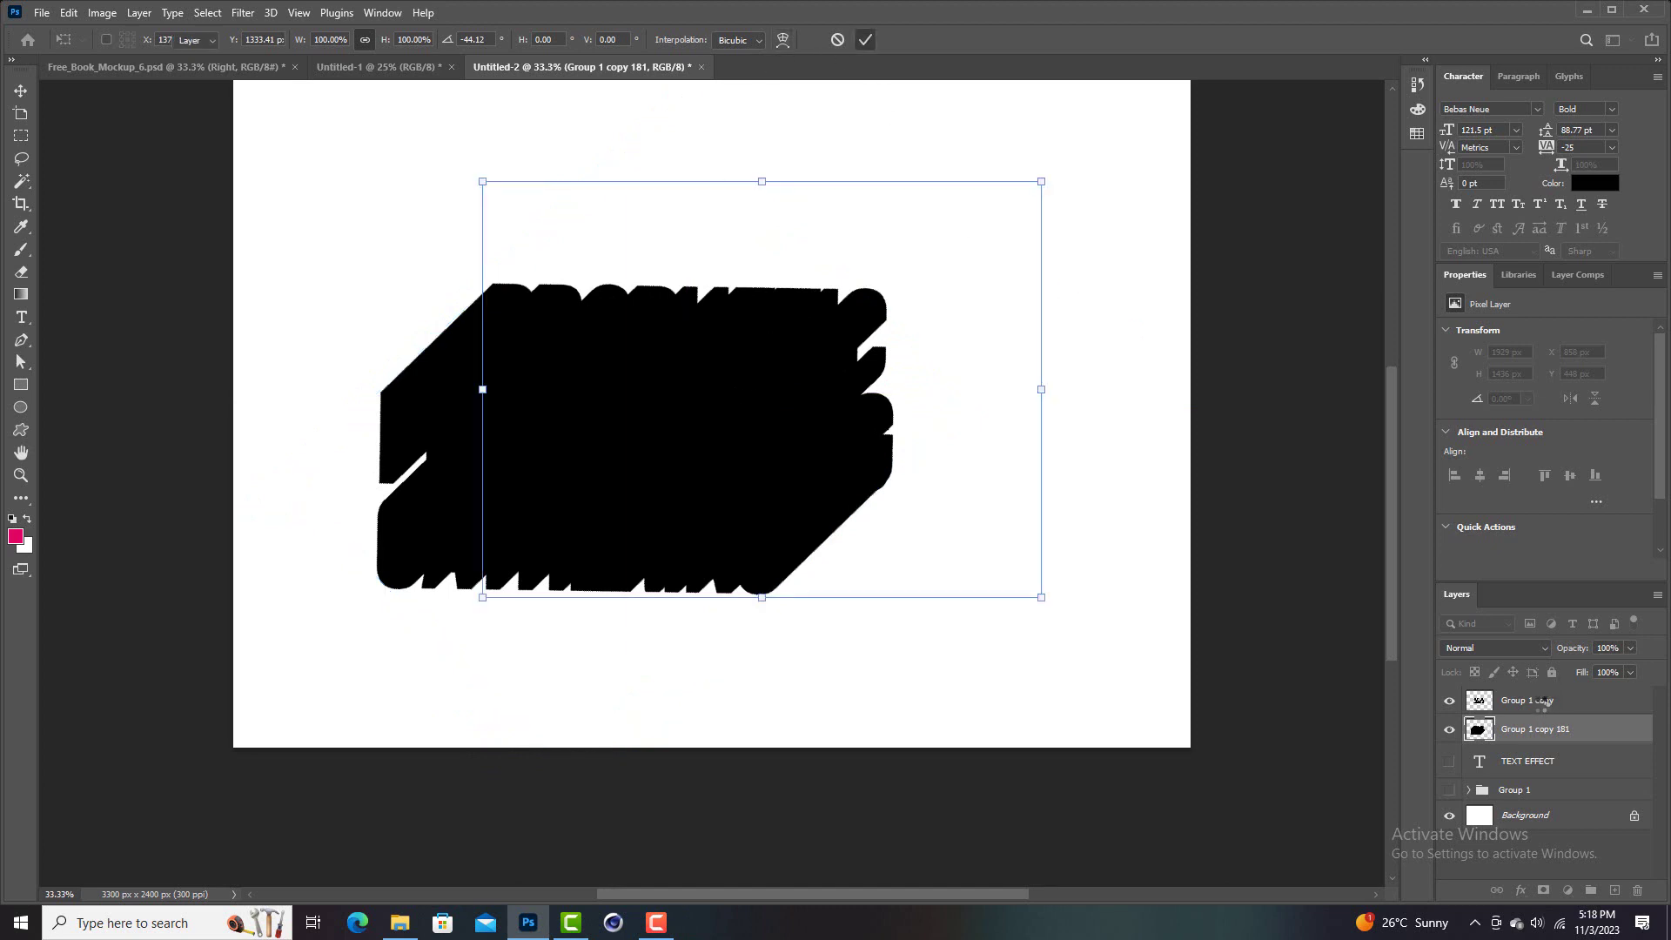
Apply a golden yellow Color Overlay at 100% opacity to the straight lettering layer
{"action": "left_click", "coordinate": [1543, 700]}
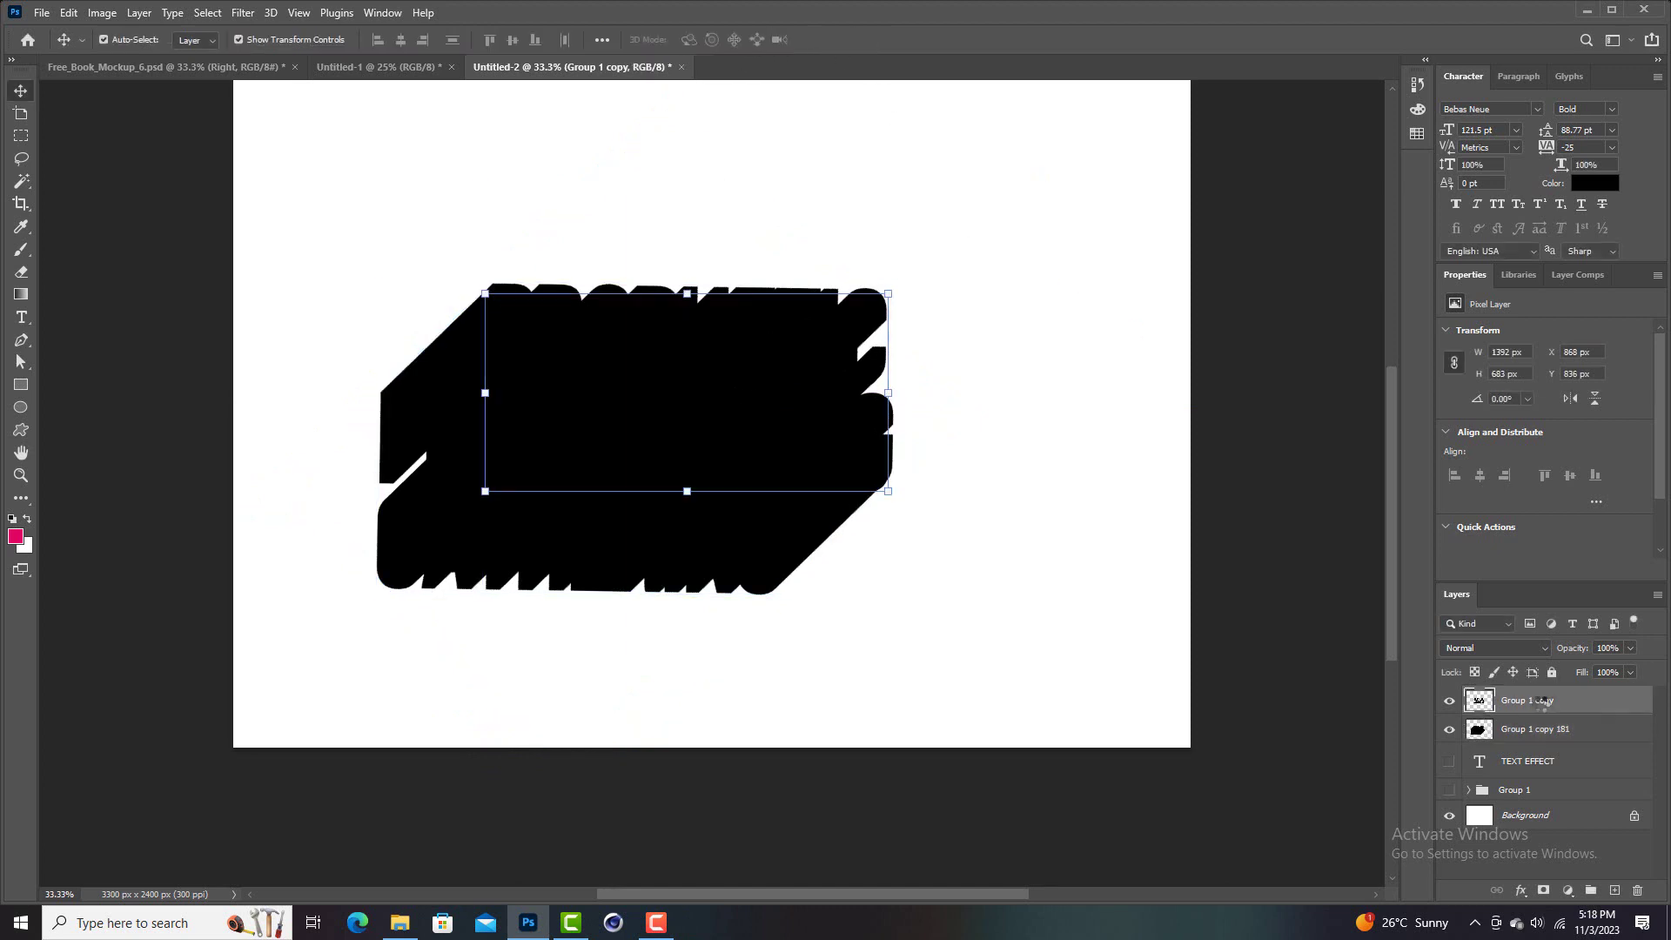
{"action": "left_click", "coordinate": [1523, 890]}
{"action": "left_click", "coordinate": [1558, 816]}
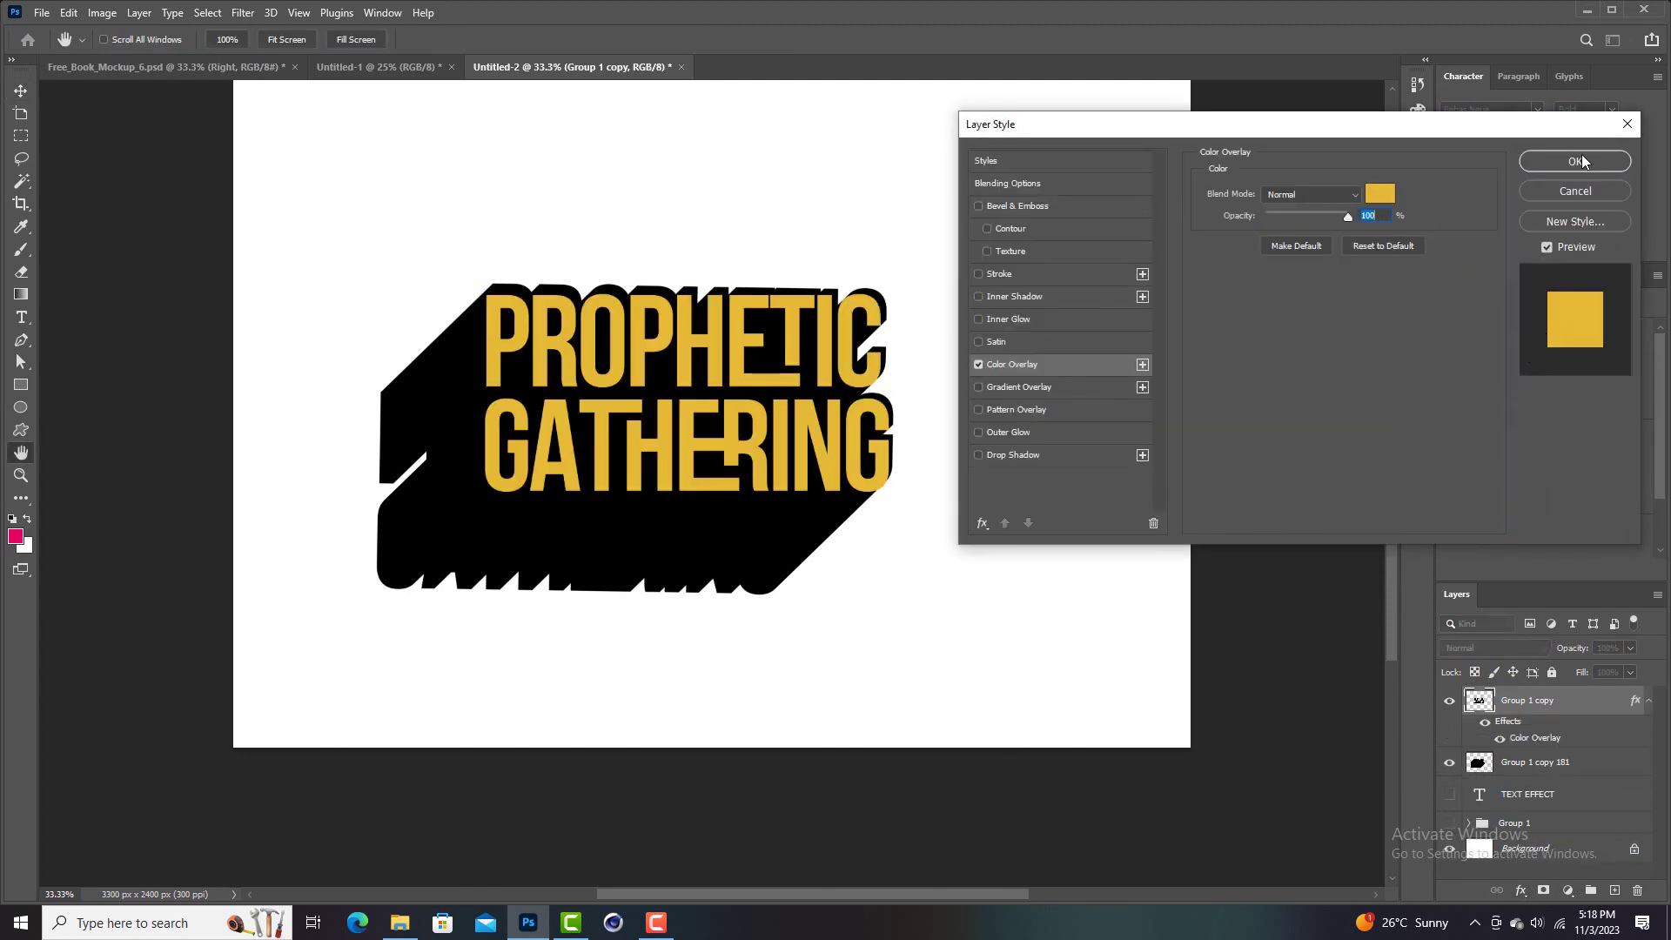
{"action": "left_click", "coordinate": [1576, 161]}
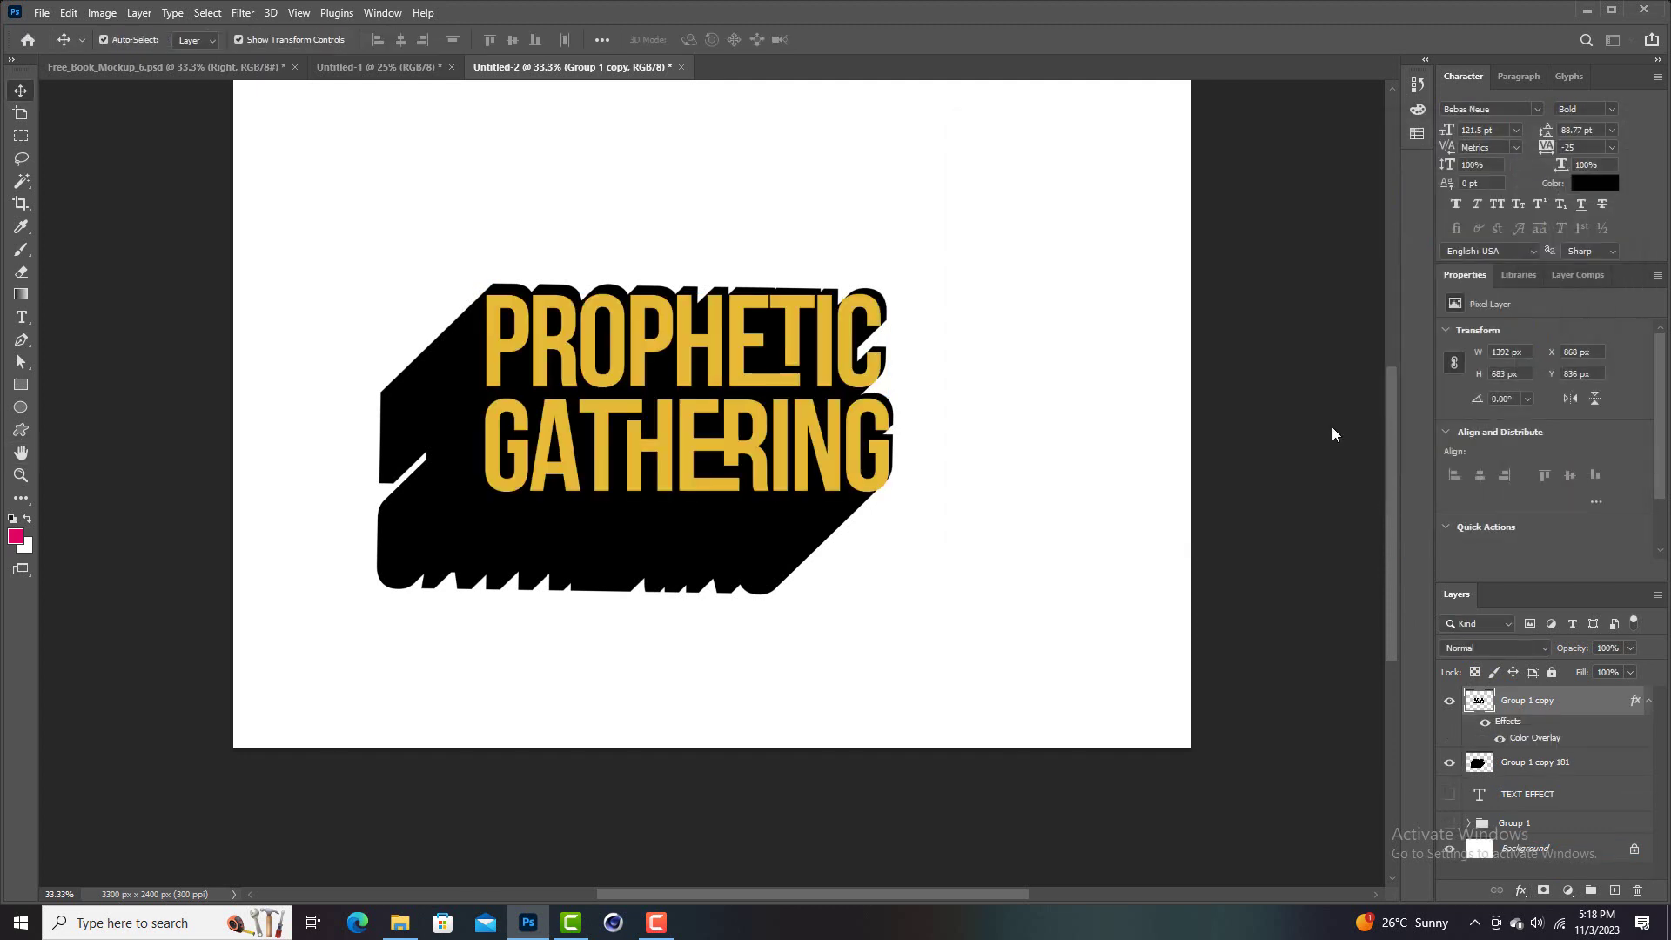
Fine-tune the black extrusion by rotating it about -0.79 degrees and moving it until its edges line up with the yellow letters
{"action": "left_click", "coordinate": [686, 275]}
{"action": "left_click_drag", "start_coordinate": [484, 363], "coordinate": [448, 369]}
{"action": "left_click_drag", "start_coordinate": [899, 623], "coordinate": [930, 582]}
{"action": "key", "text": "Up"}
{"action": "key", "text": "Up"}
{"action": "key", "text": "Up"}
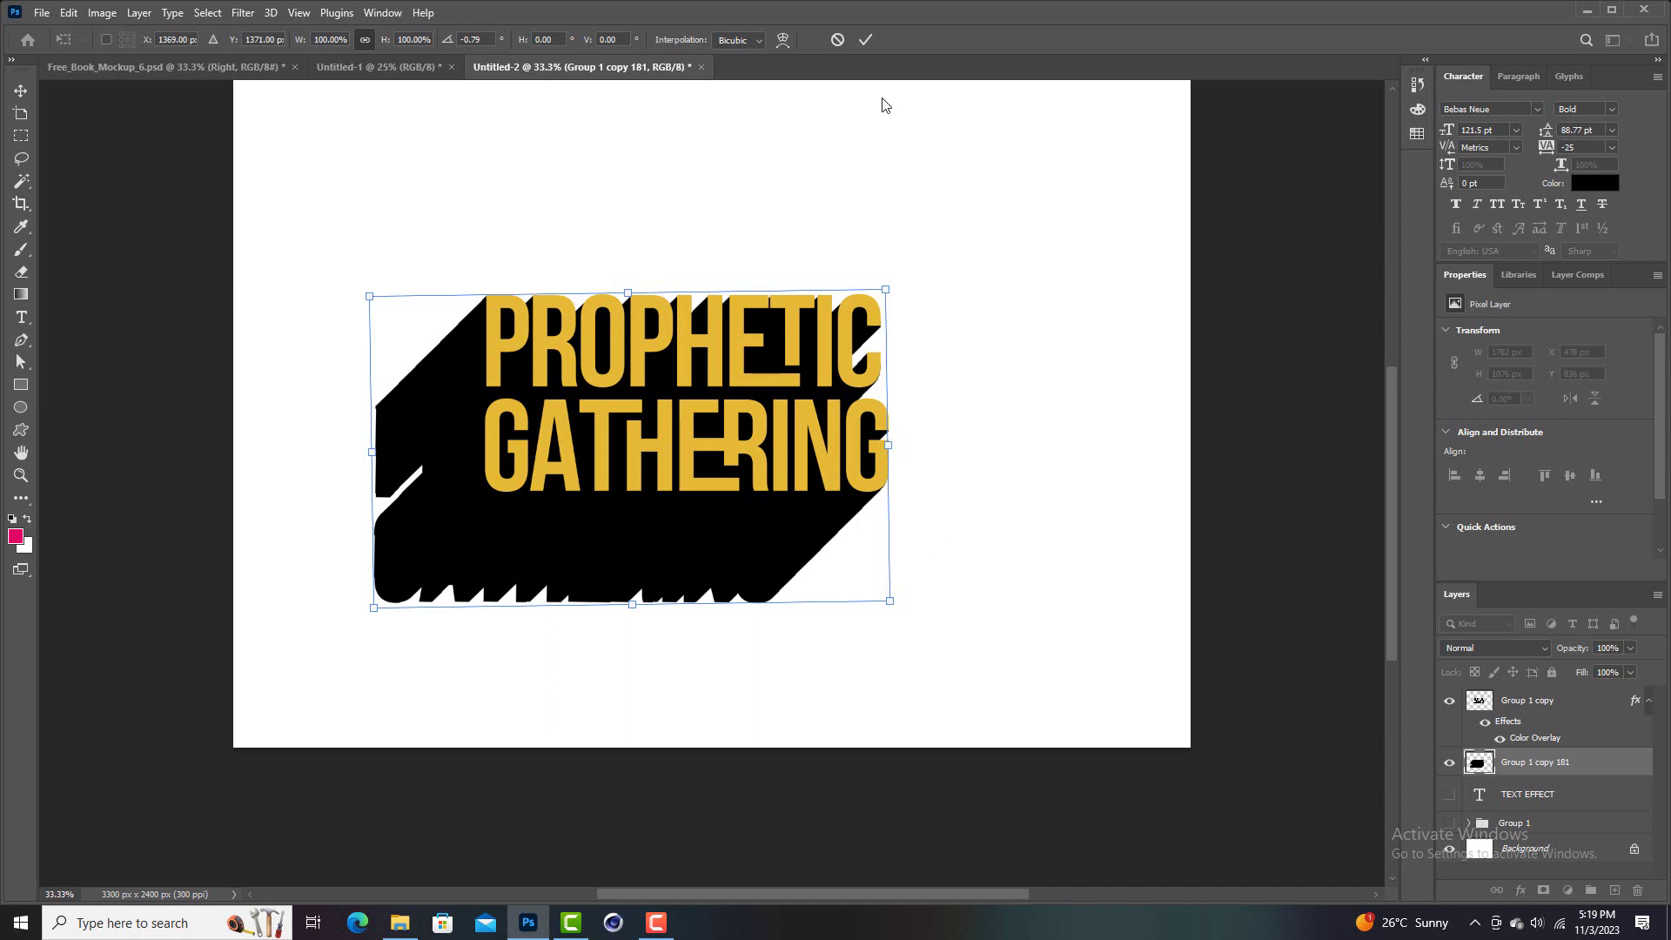
{"action": "left_click", "coordinate": [865, 39]}
Move the yellow lettering and black extrusion layers together about 108 px right and 105 px up
{"action": "left_click", "coordinate": [1563, 756], "text": "ctrl"}
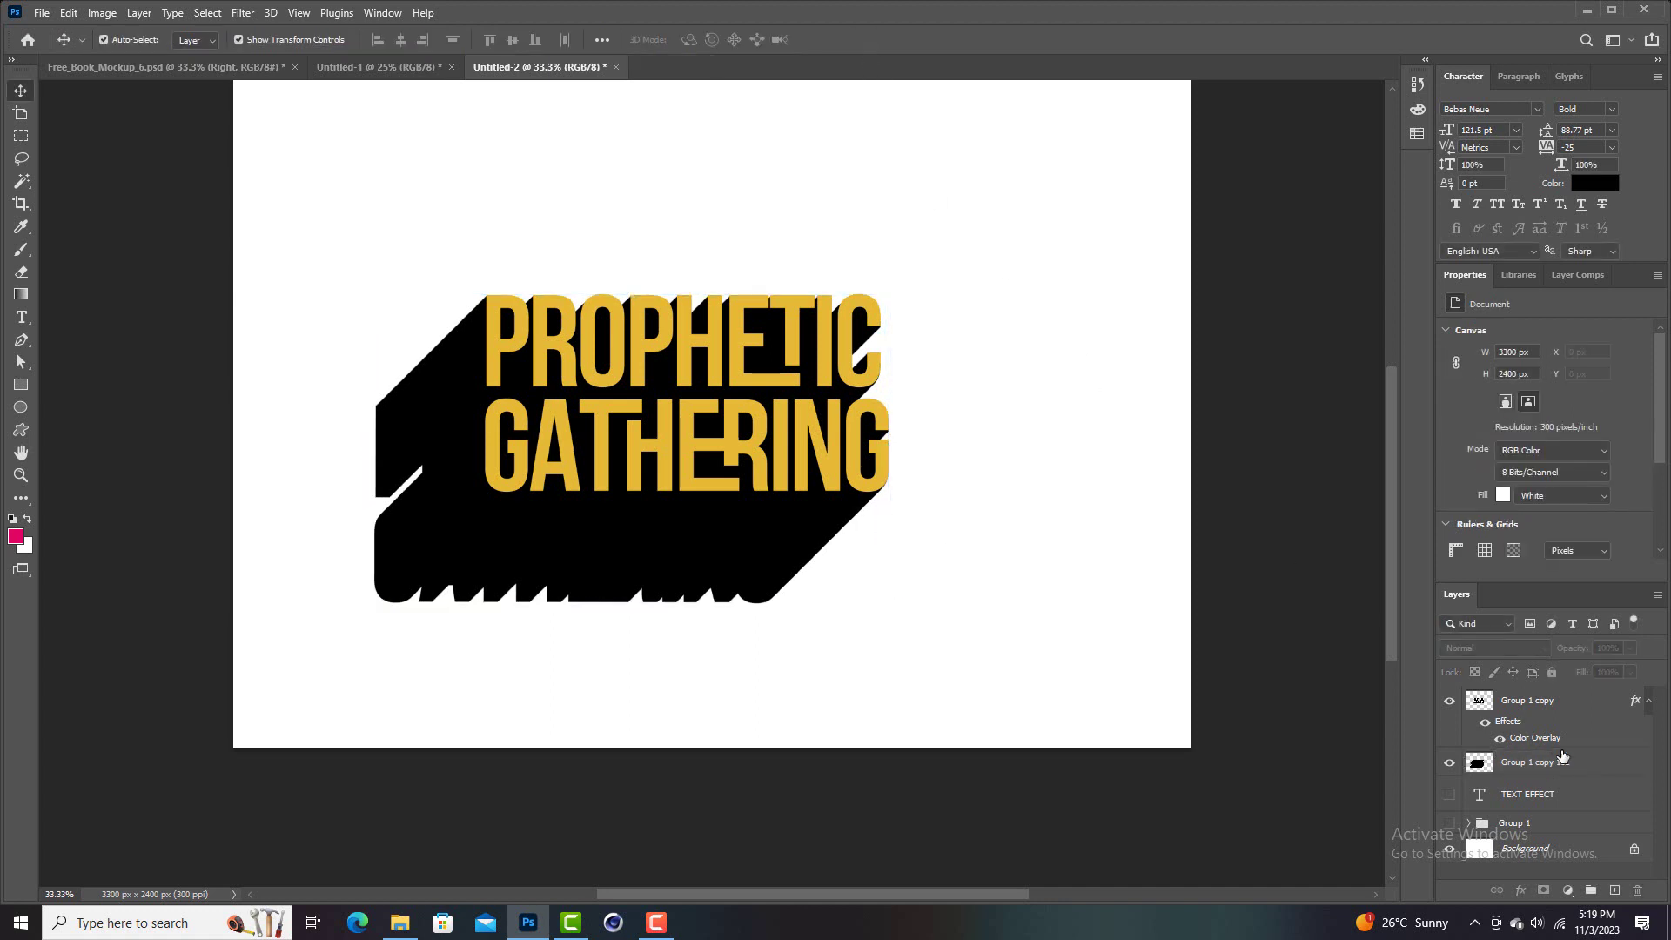
{"action": "left_click", "coordinate": [1508, 700]}
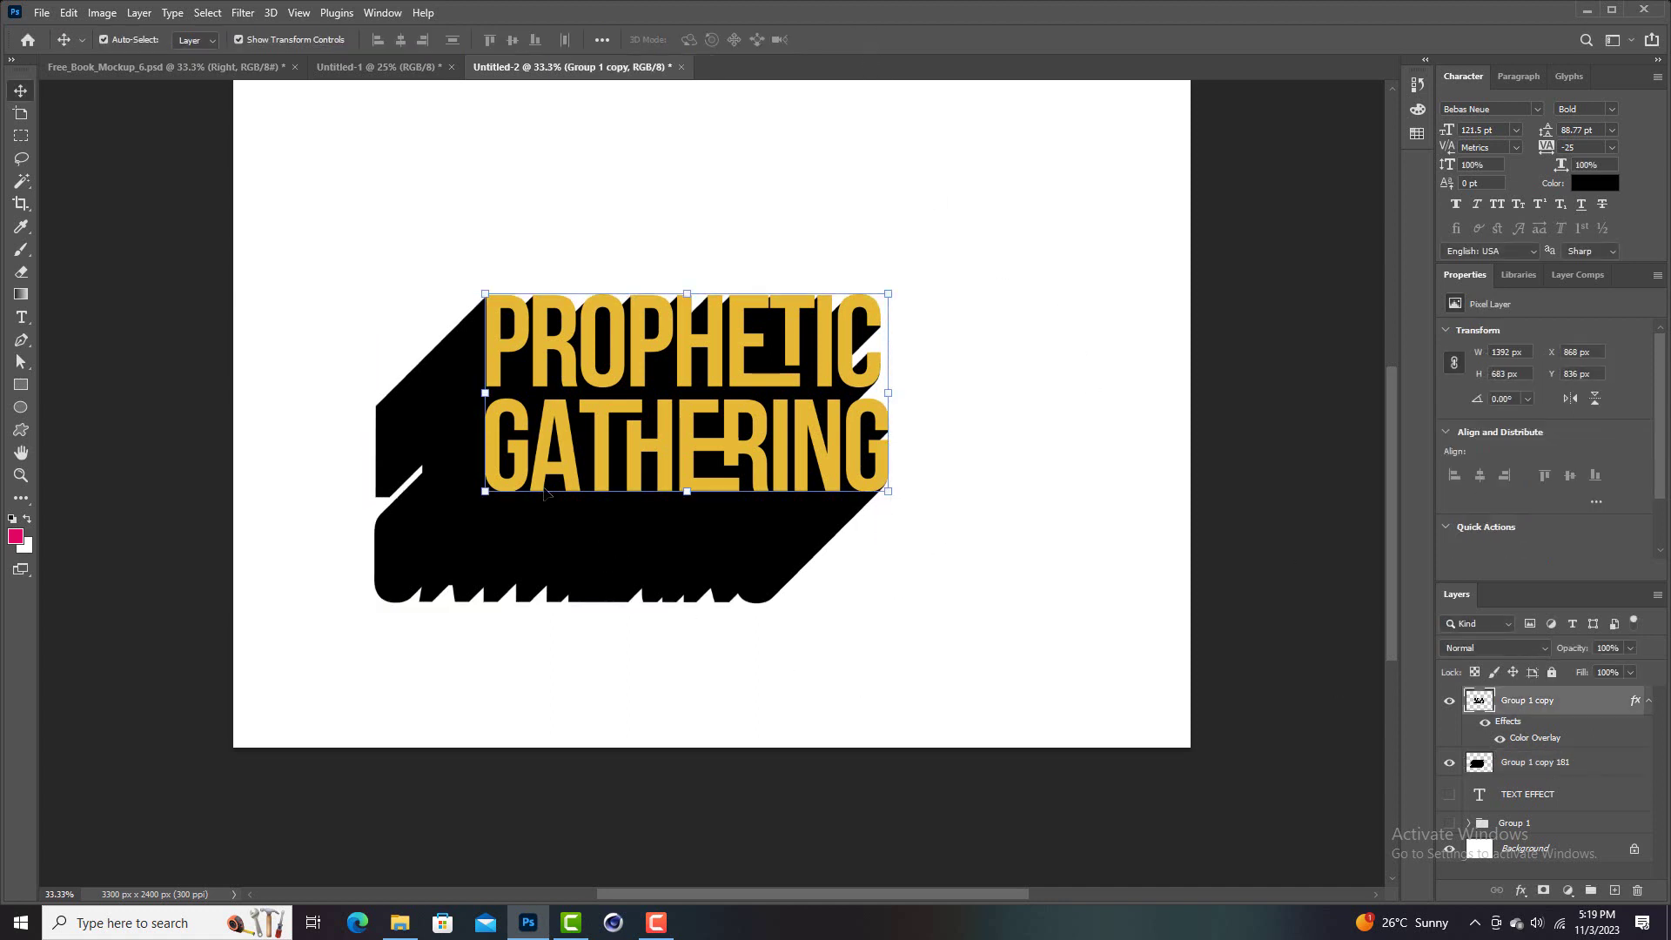
{"action": "left_click", "coordinate": [1523, 766], "text": "ctrl"}
{"action": "left_click_drag", "start_coordinate": [625, 533], "coordinate": [656, 494]}
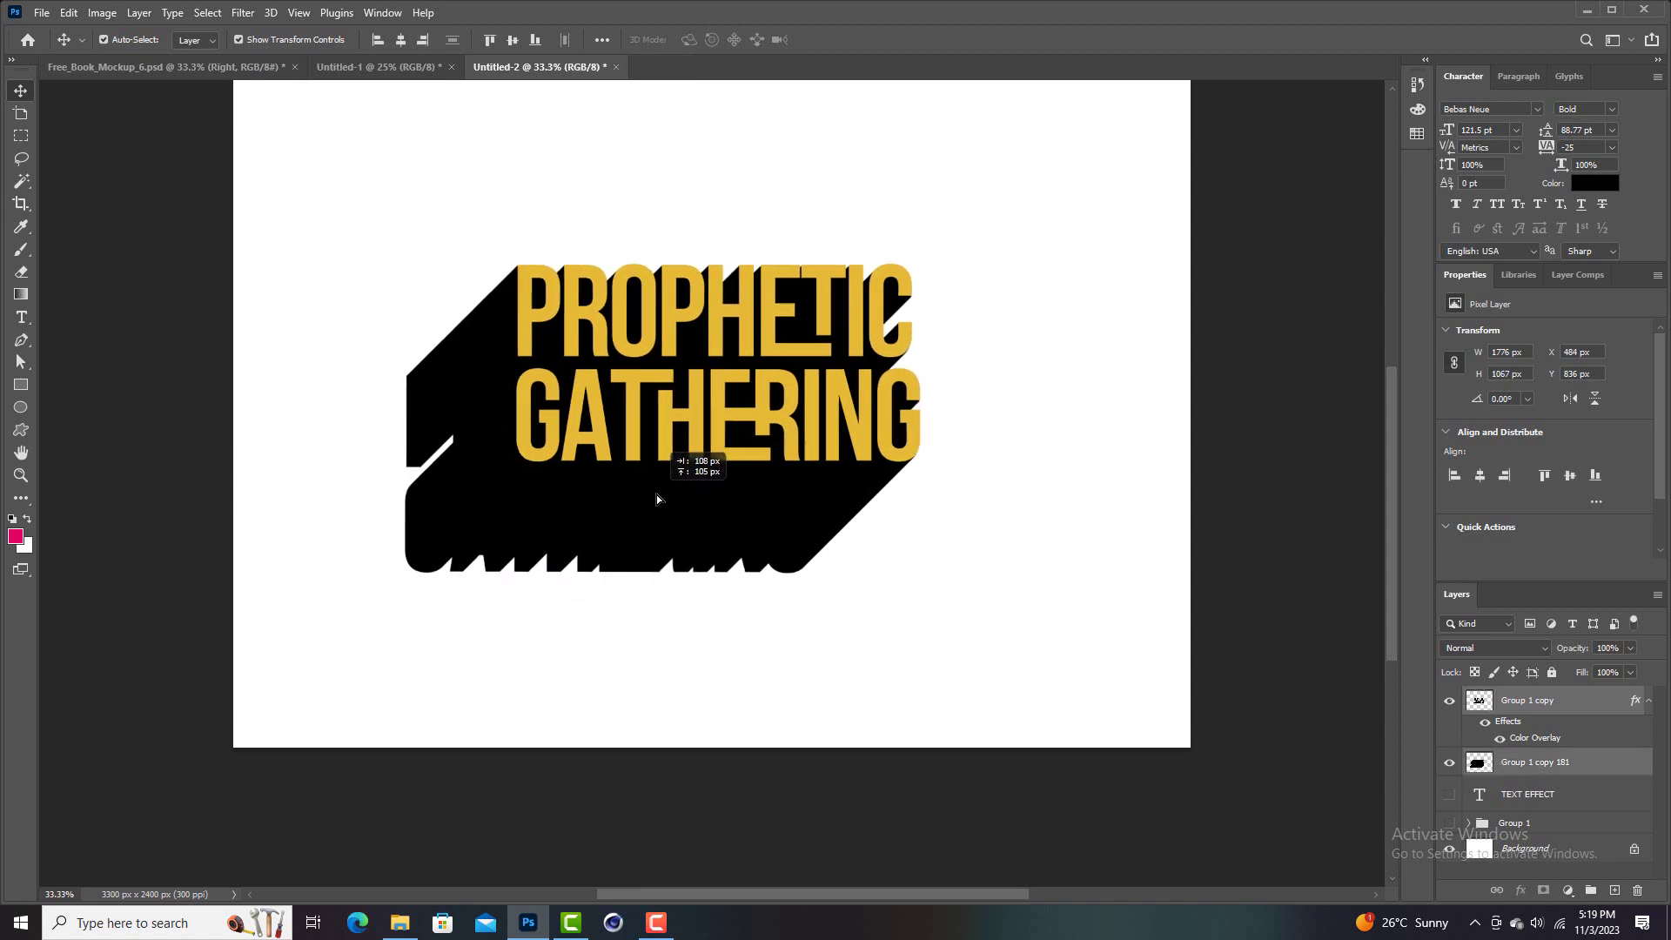
{"action": "left_click", "coordinate": [1014, 505]}
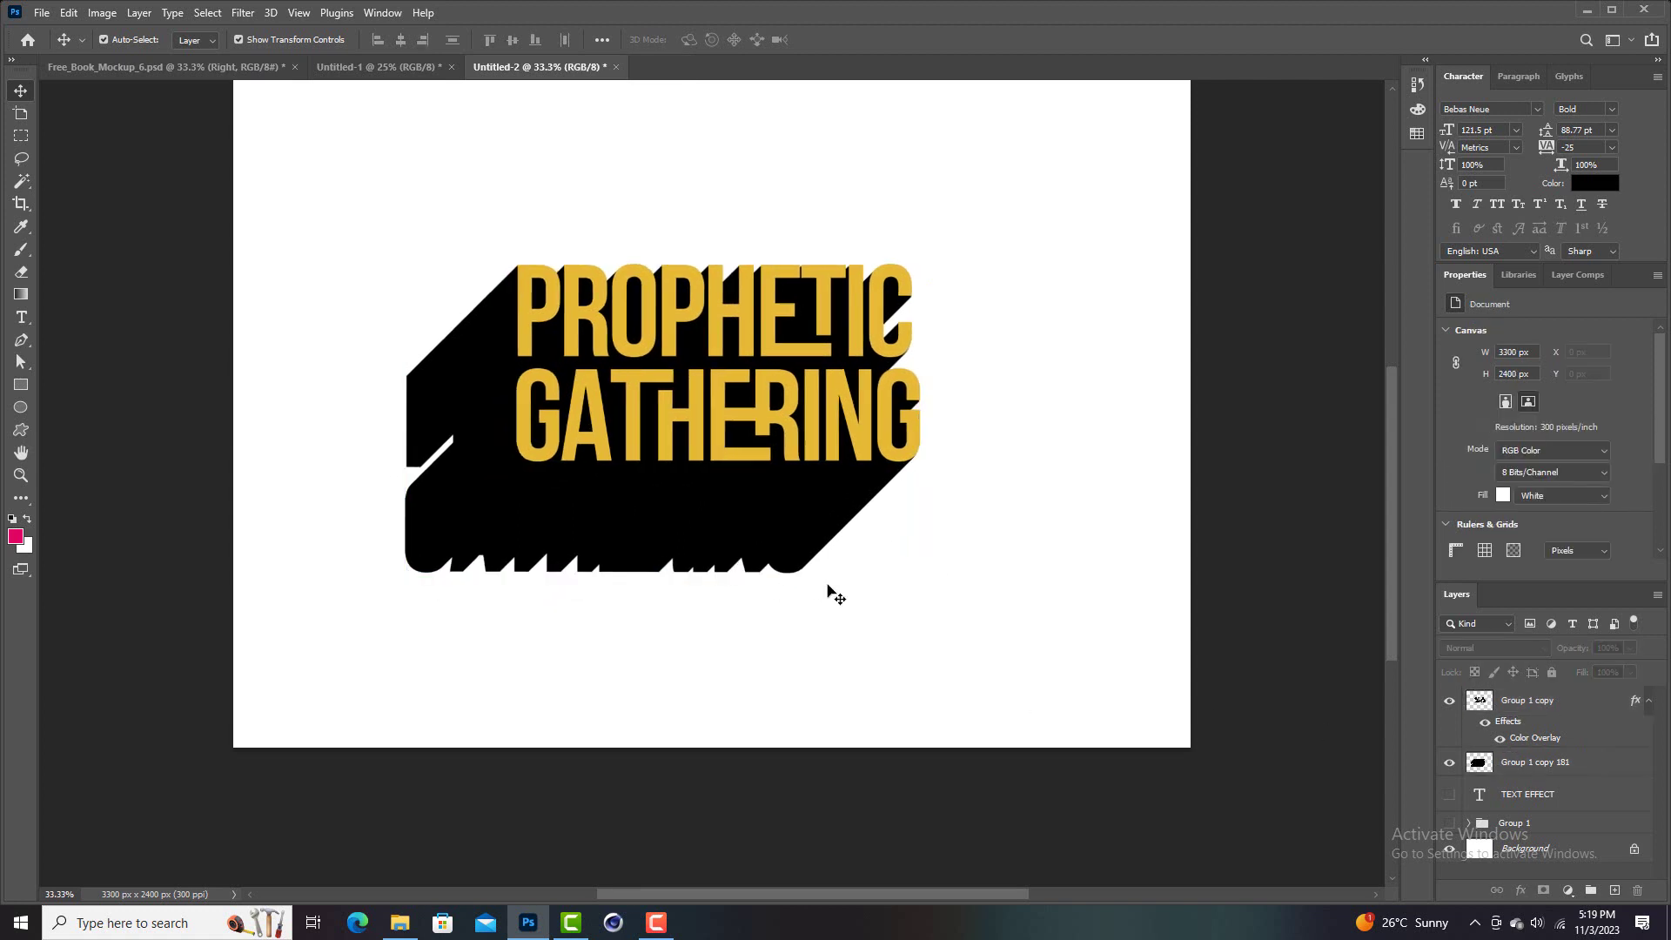
Duplicate the black extrusion layer beneath the yellow lettering
{"action": "scroll", "coordinate": [879, 592], "scroll_direction": "up", "scroll_amount": 1}
{"action": "scroll", "coordinate": [937, 601], "scroll_direction": "up", "scroll_amount": 2}
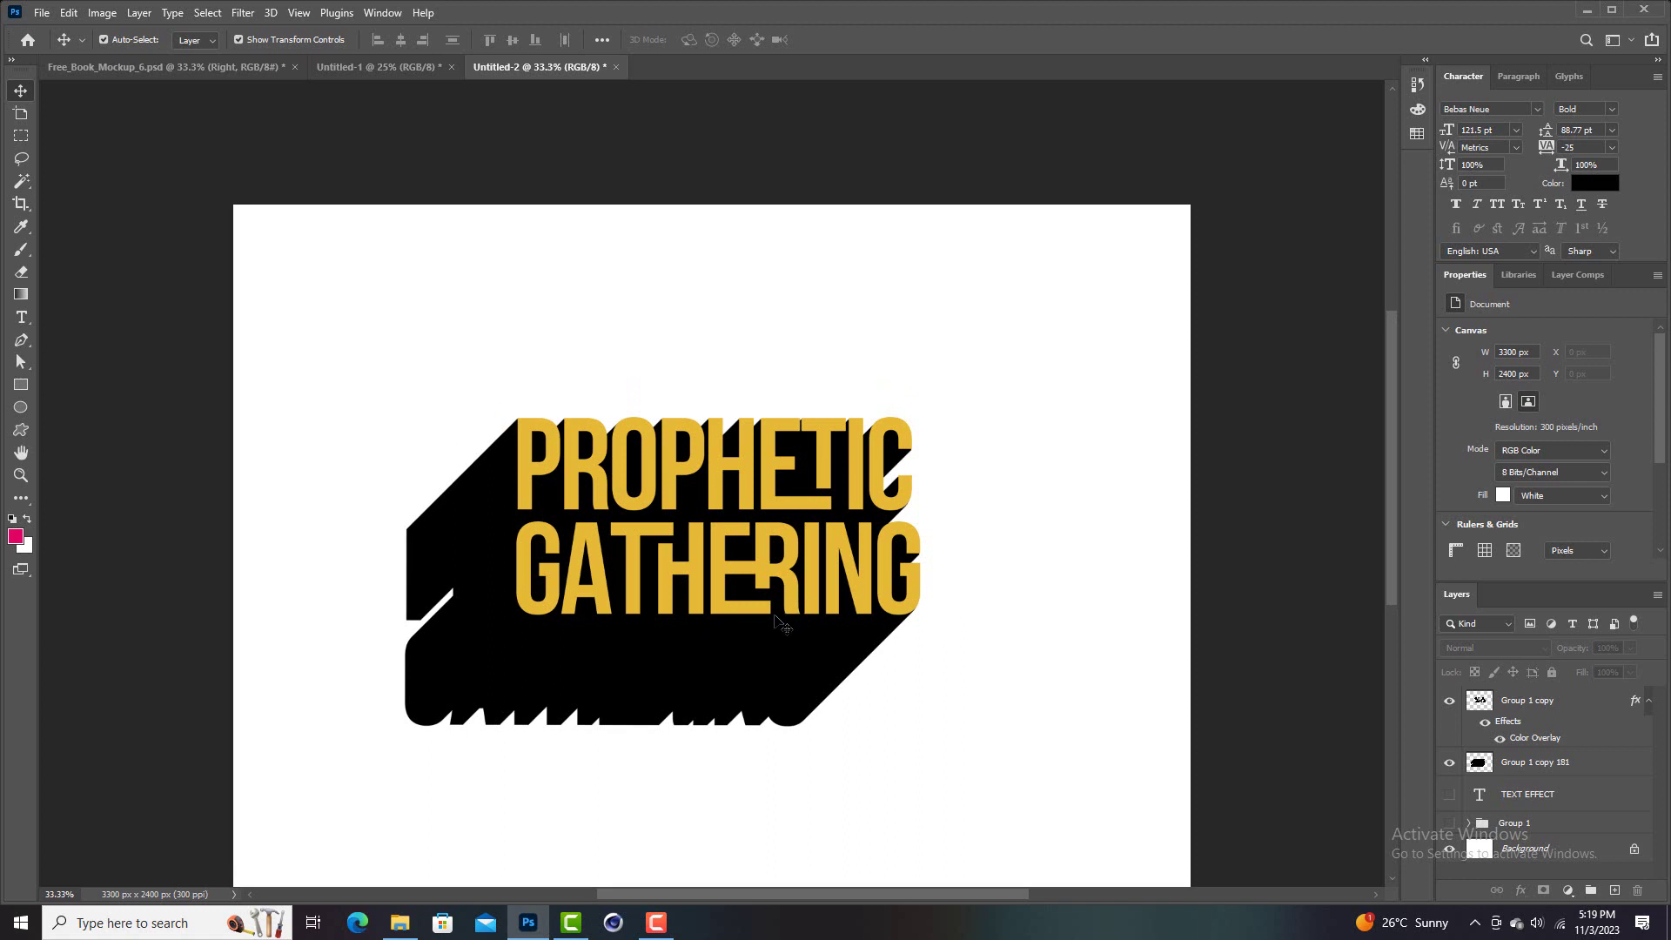
{"action": "left_click", "coordinate": [574, 670]}
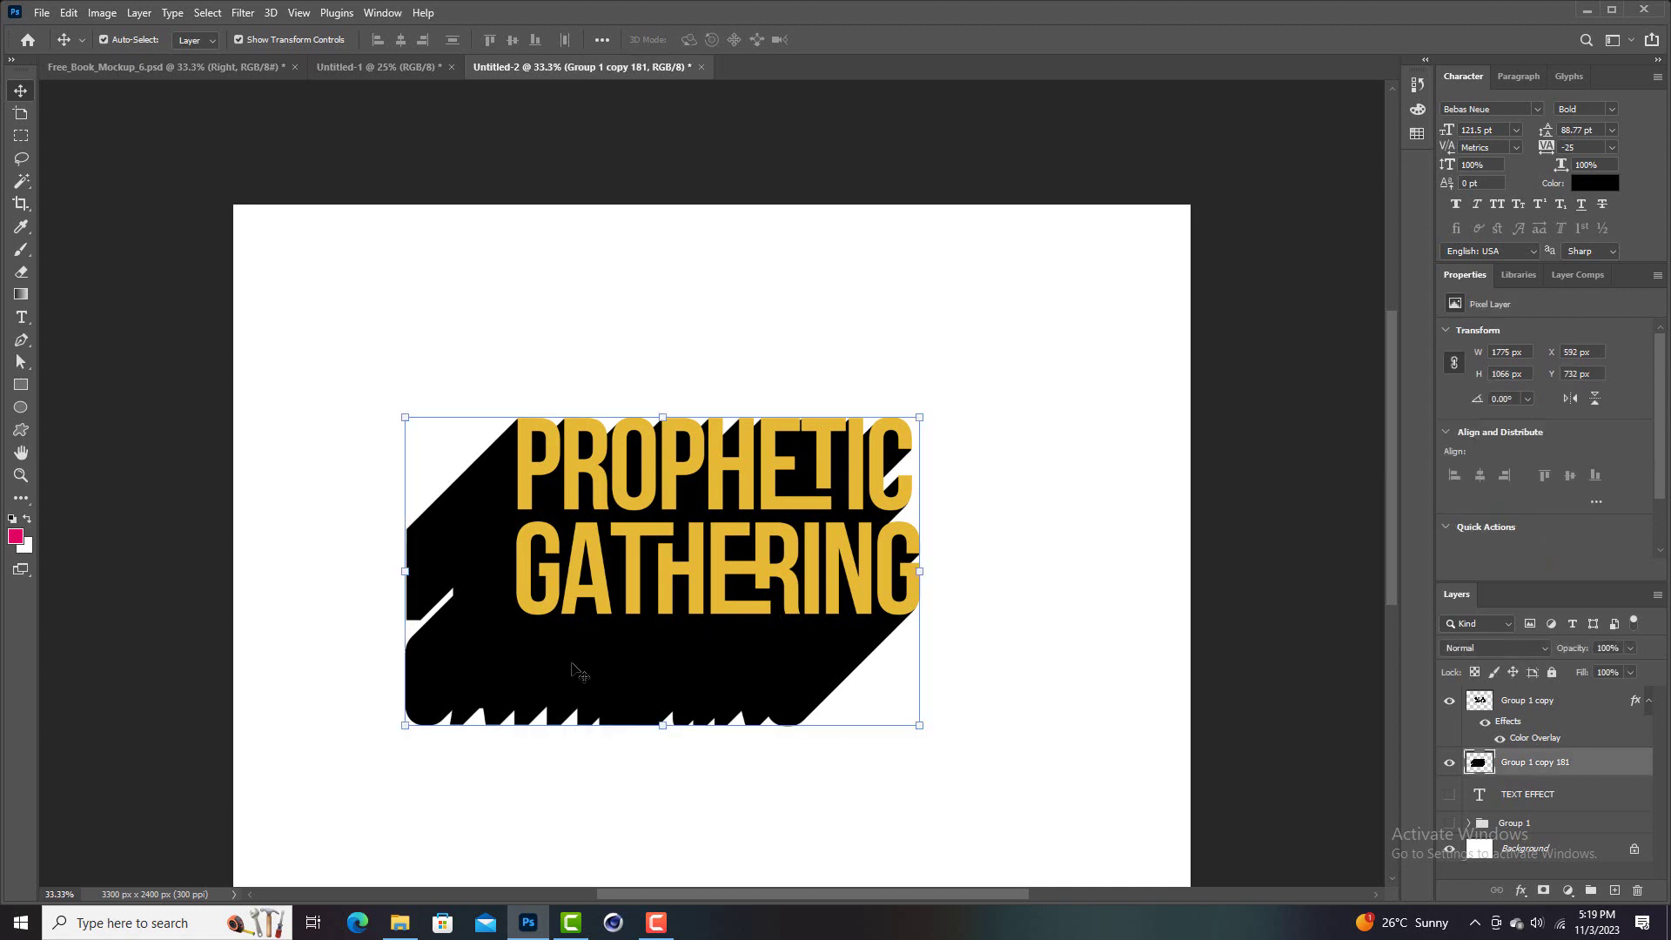
{"action": "key", "text": "ctrl"}
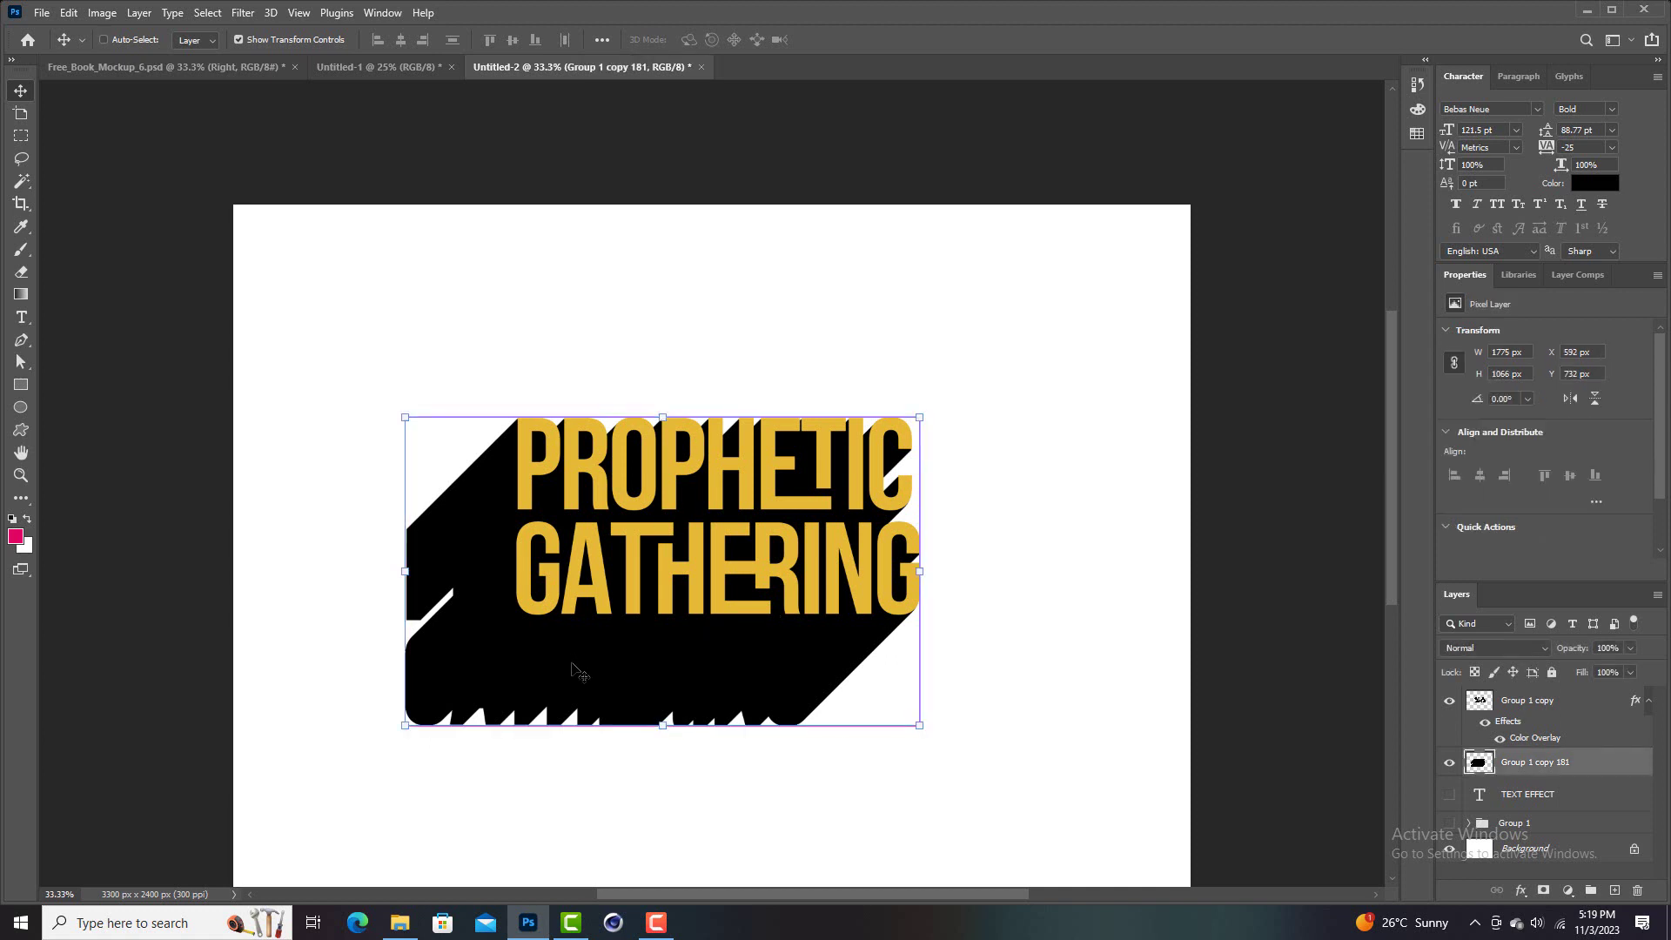
{"action": "key", "text": "ctrl+j"}
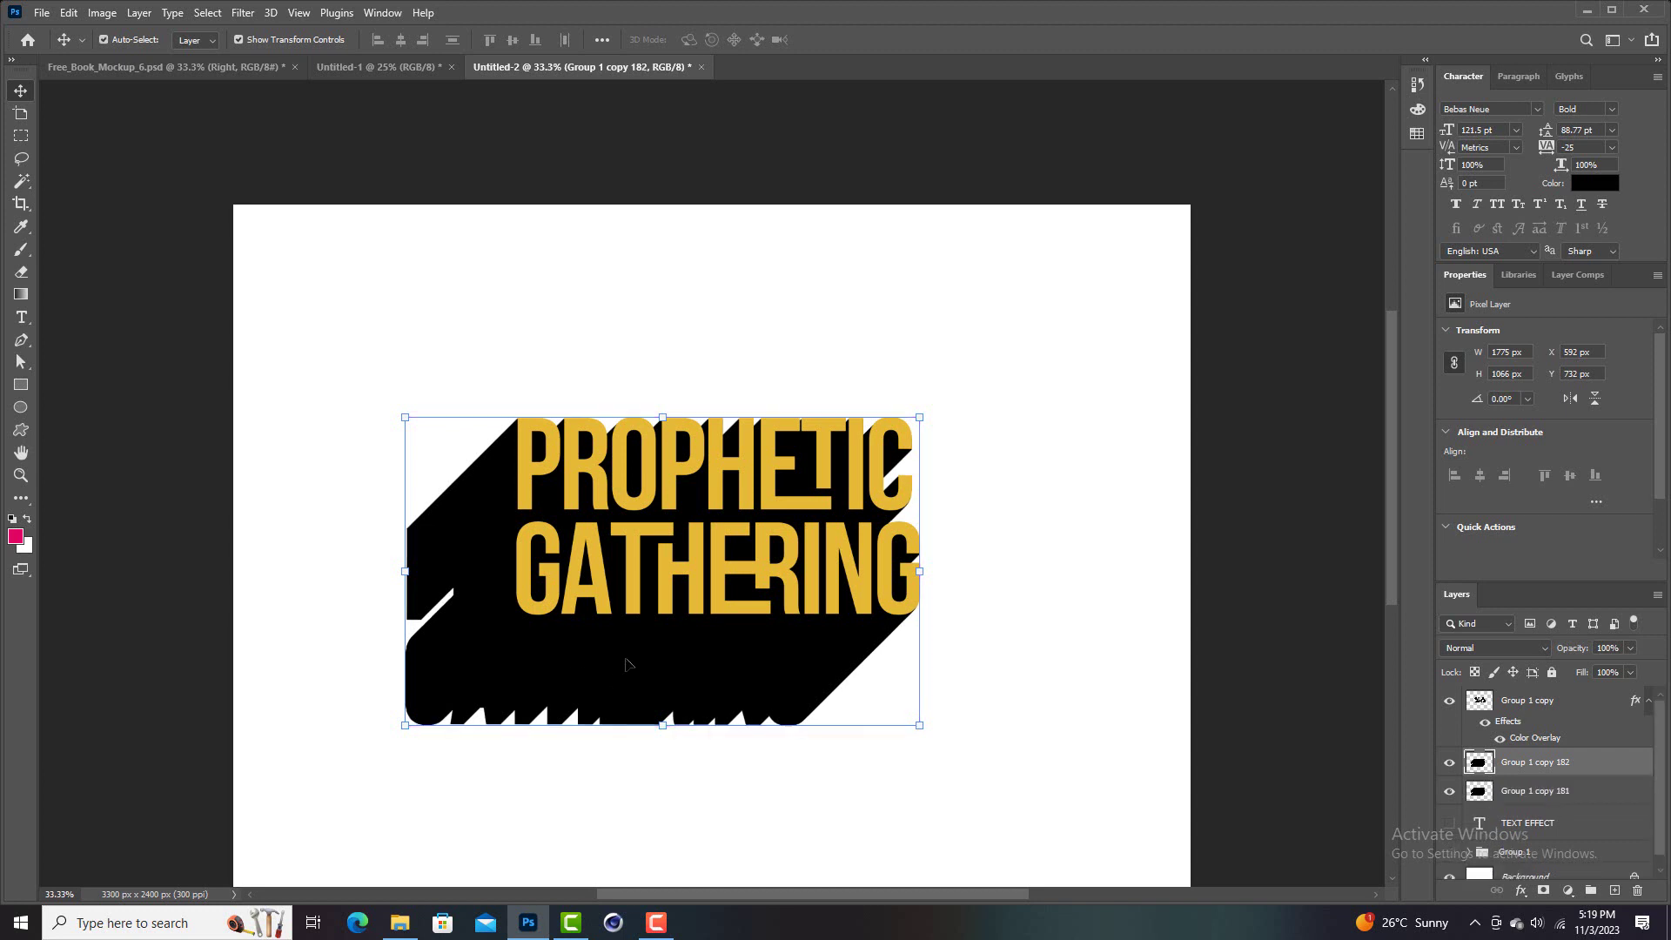
Move the duplicated black extrusion about 378 px left and 375 px down, and merge it with the extrusion layer beneath
{"action": "key", "text": "Down"}
{"action": "key", "text": "Left"}
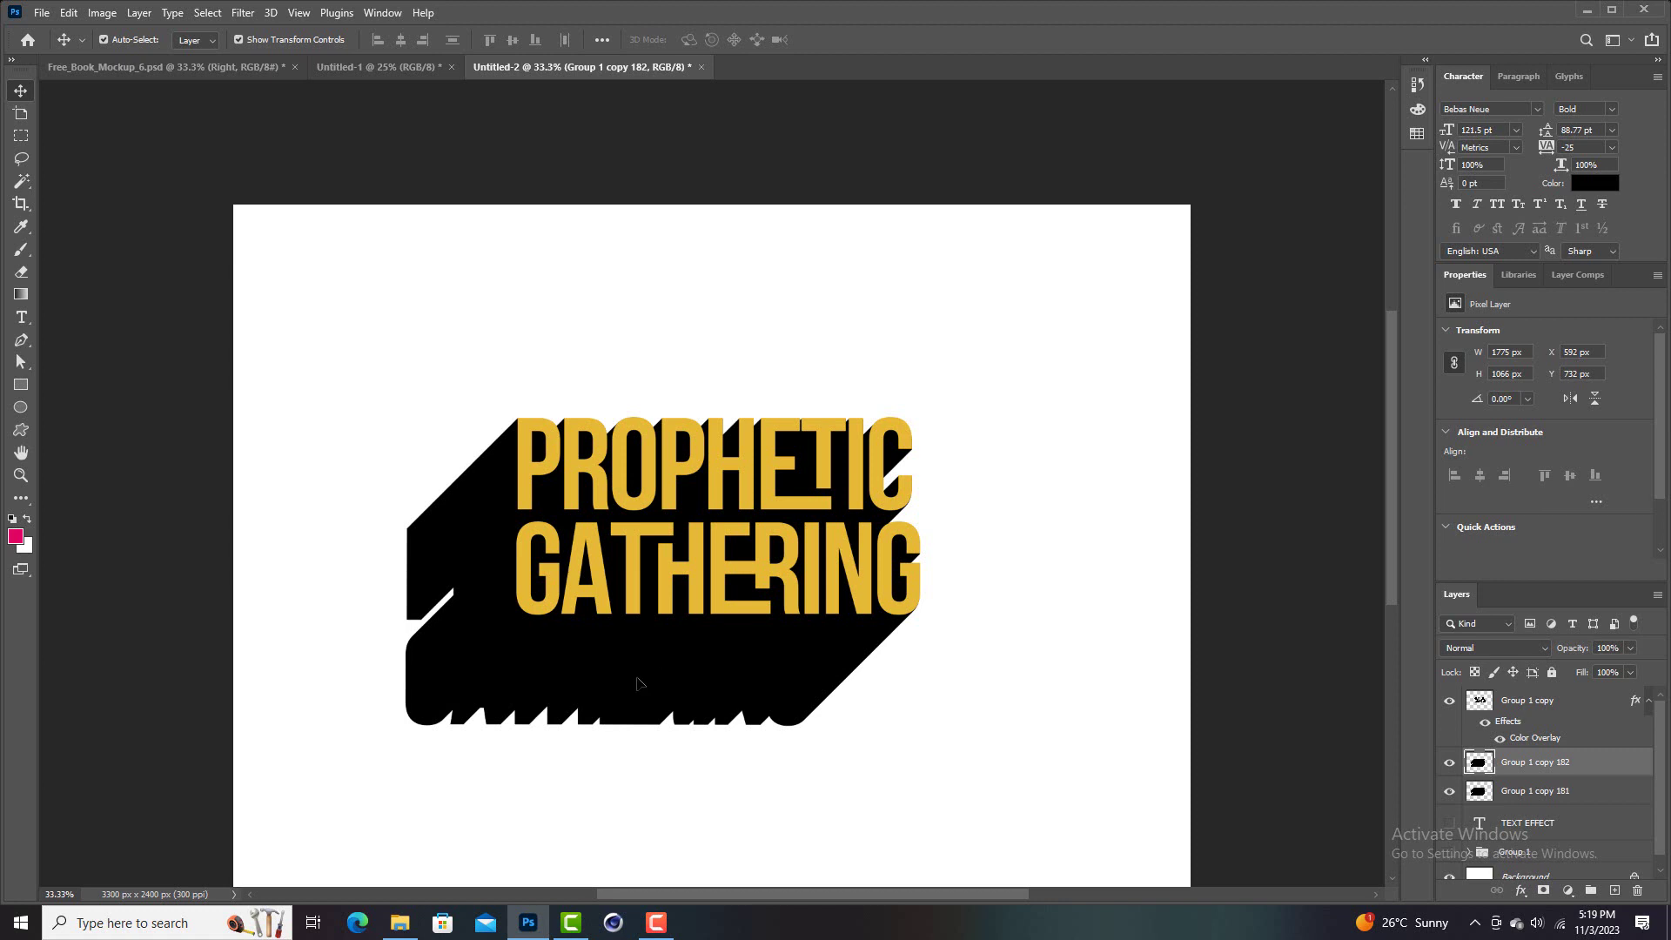
{"action": "left_click_drag", "start_coordinate": [638, 683], "coordinate": [540, 786]}
{"action": "key", "text": "ctrl"}
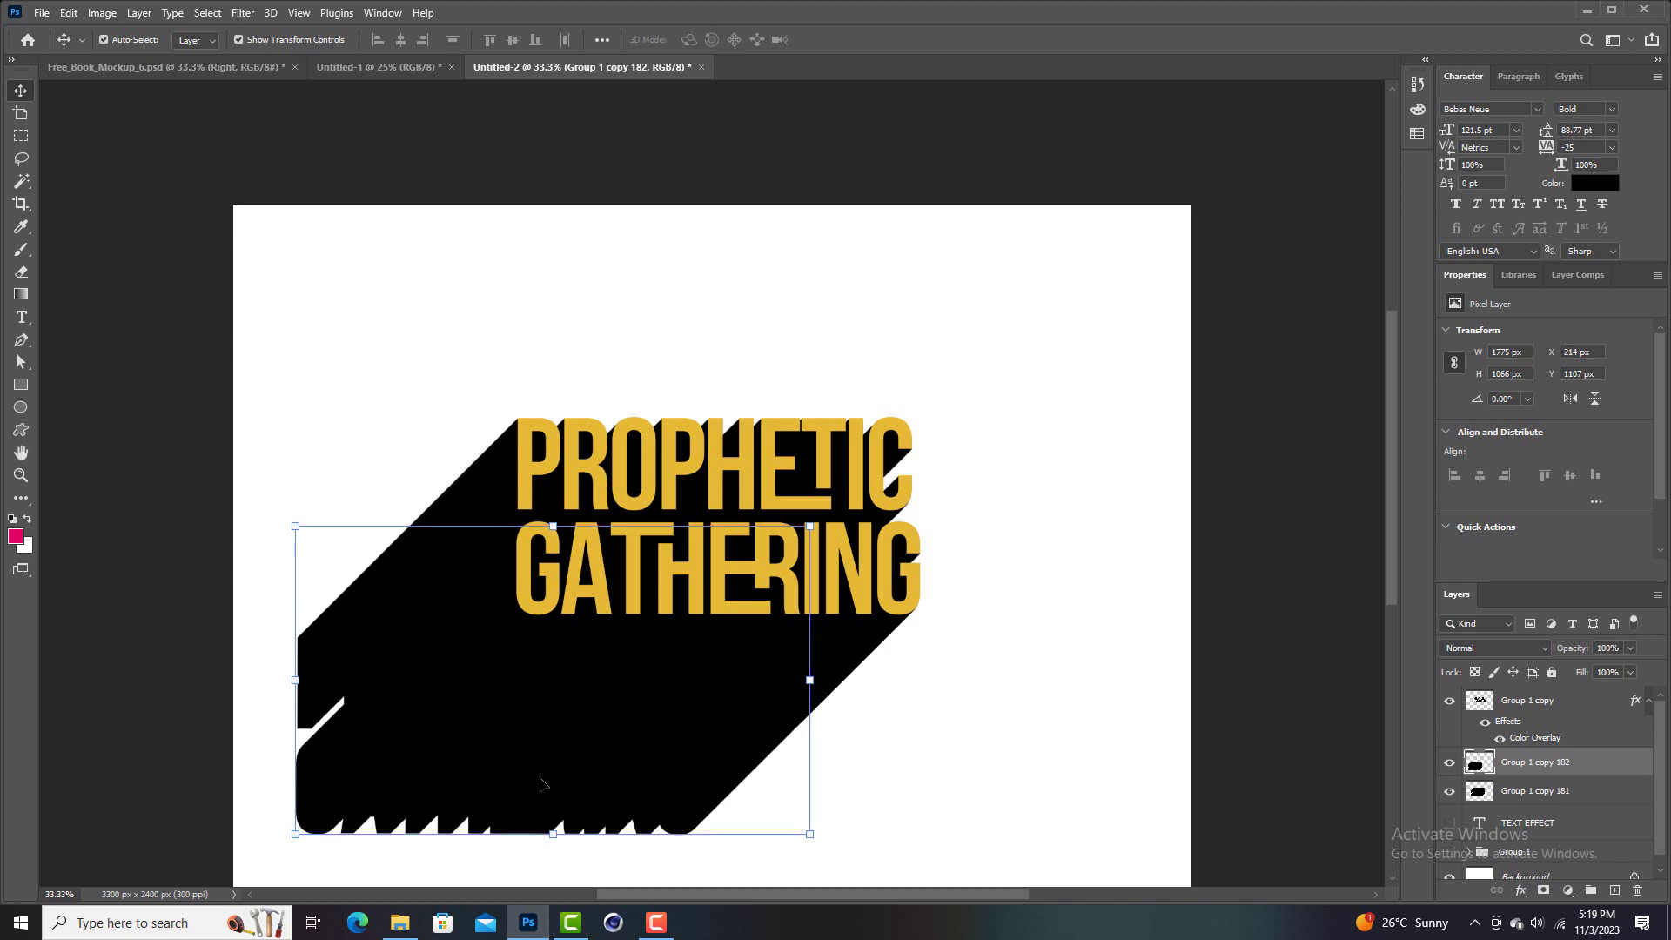
{"action": "left_click", "coordinate": [1540, 792], "text": "shift"}
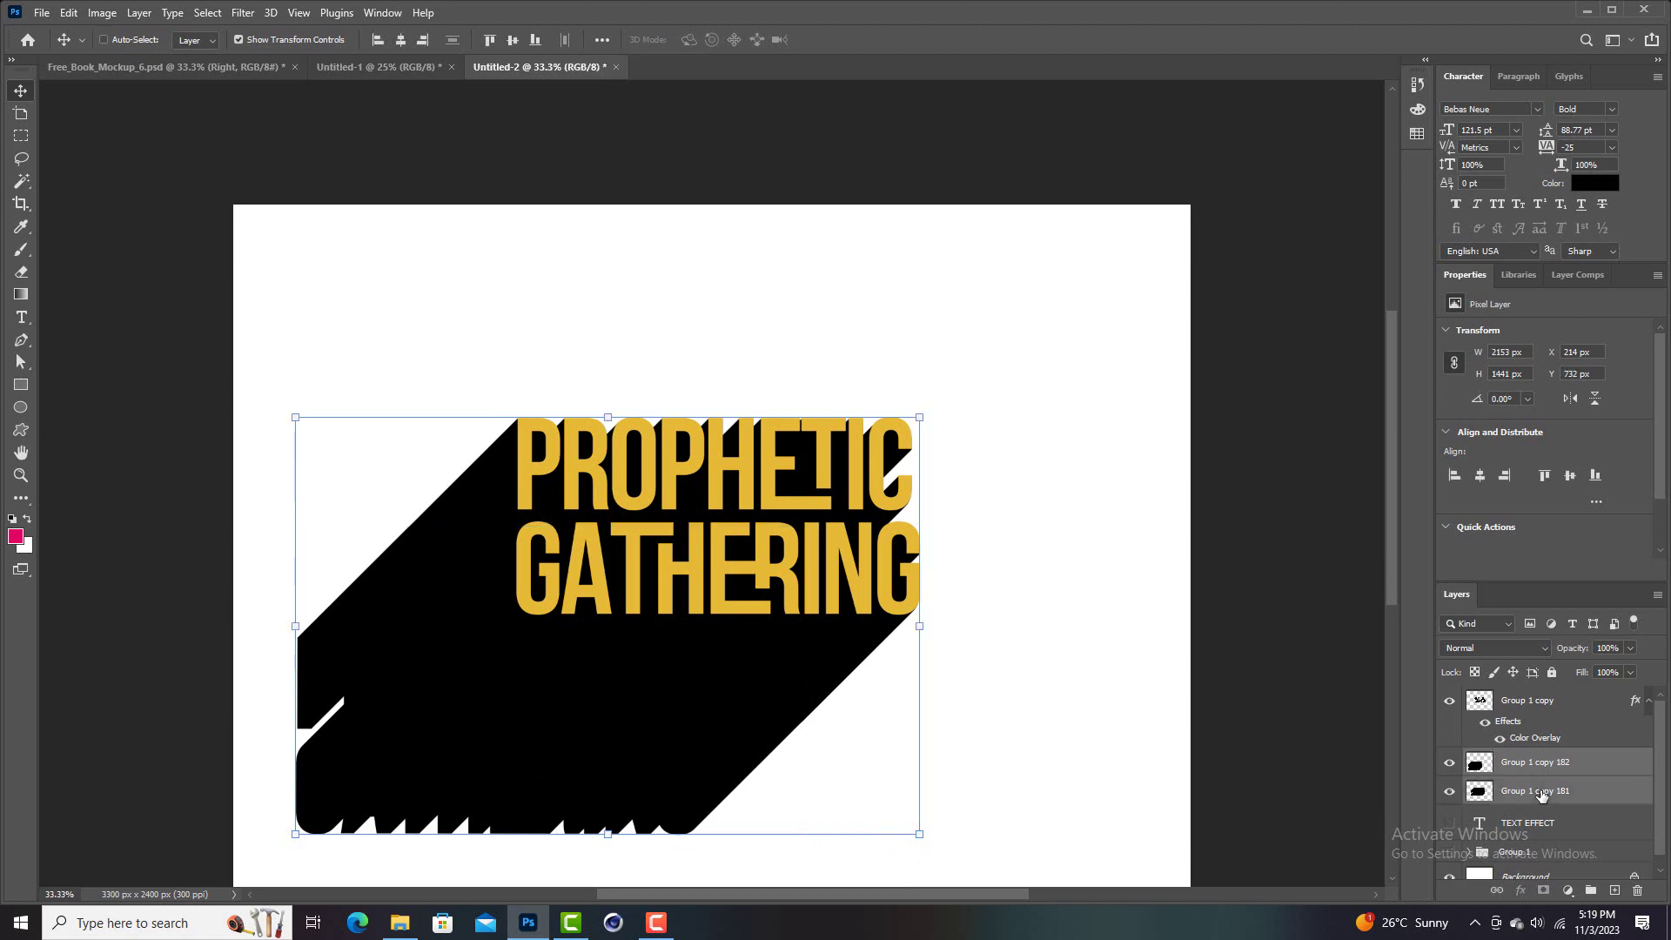
{"action": "key", "text": "ctrl+e"}
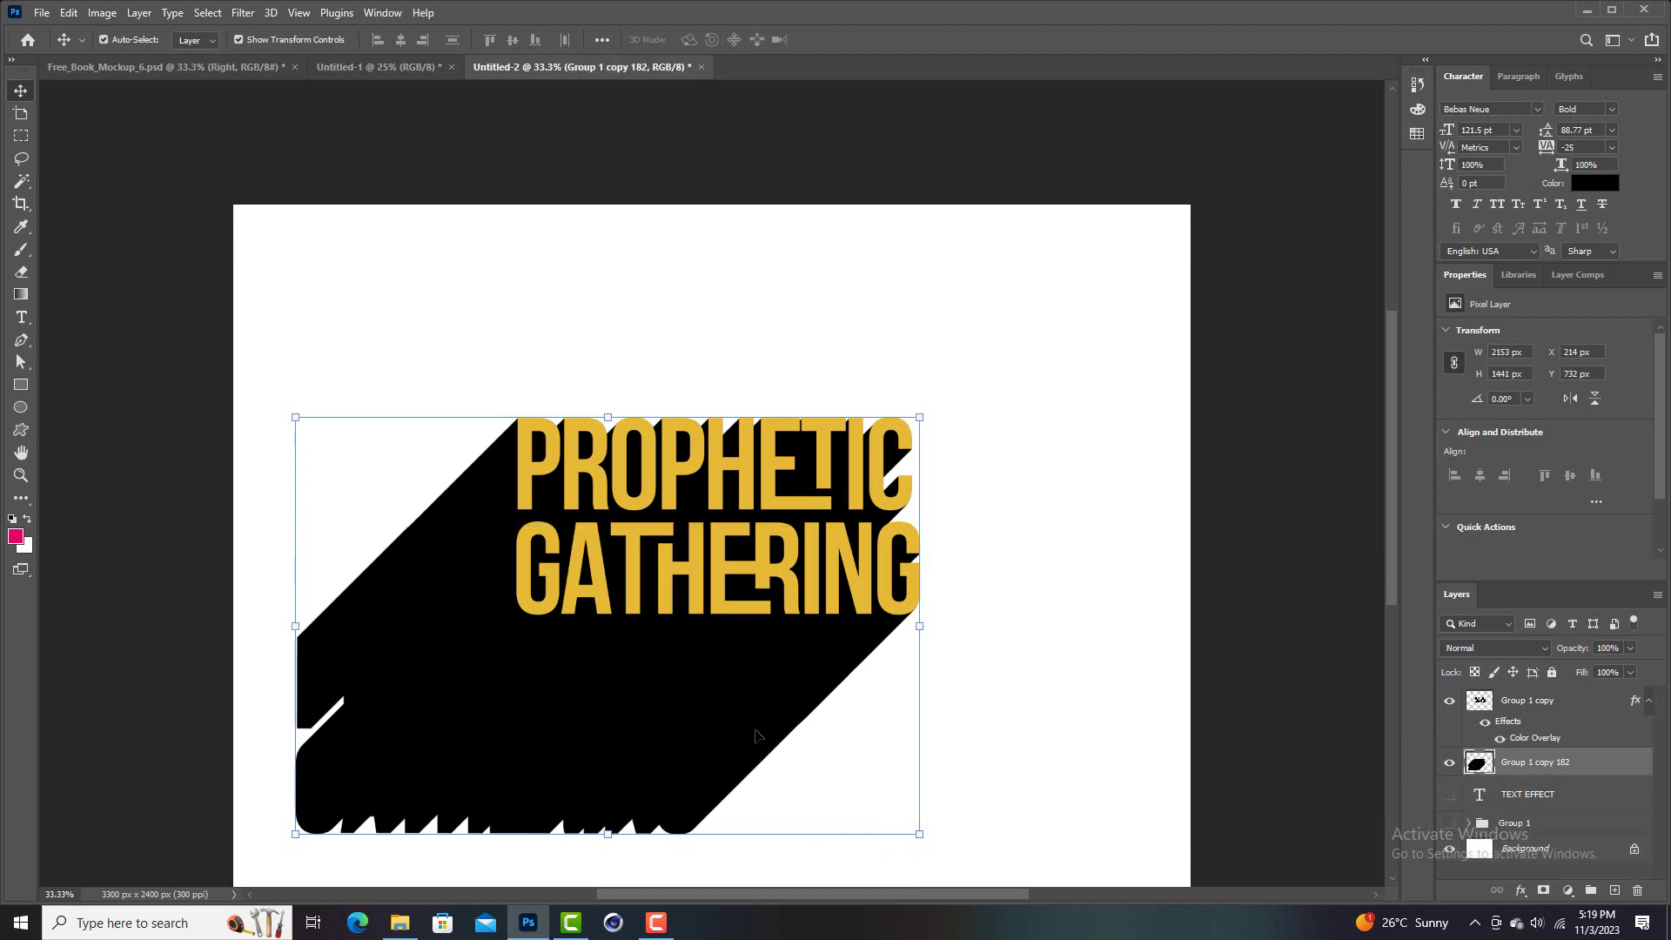
Duplicate the merged extrusion and move the copy about 531 px left and 525 px down, past the canvas's lower-left corner
{"action": "key", "text": "ctrl"}
{"action": "key", "text": "ctrl+j"}
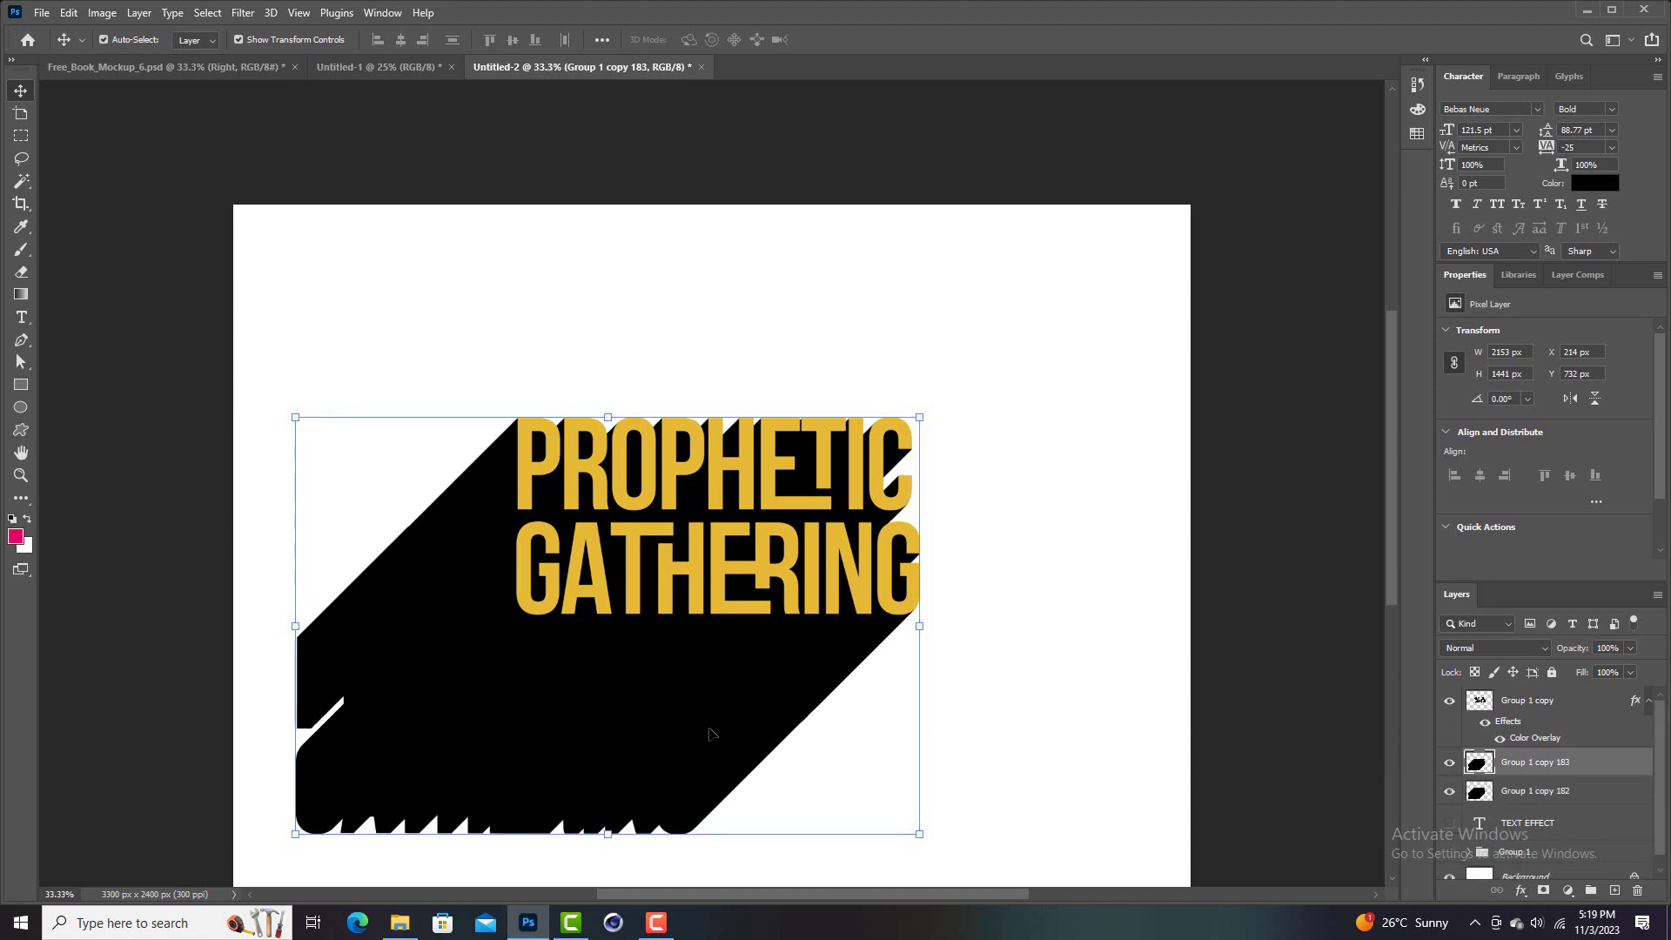
{"action": "scroll", "coordinate": [706, 733], "scroll_direction": "down", "scroll_amount": 3}
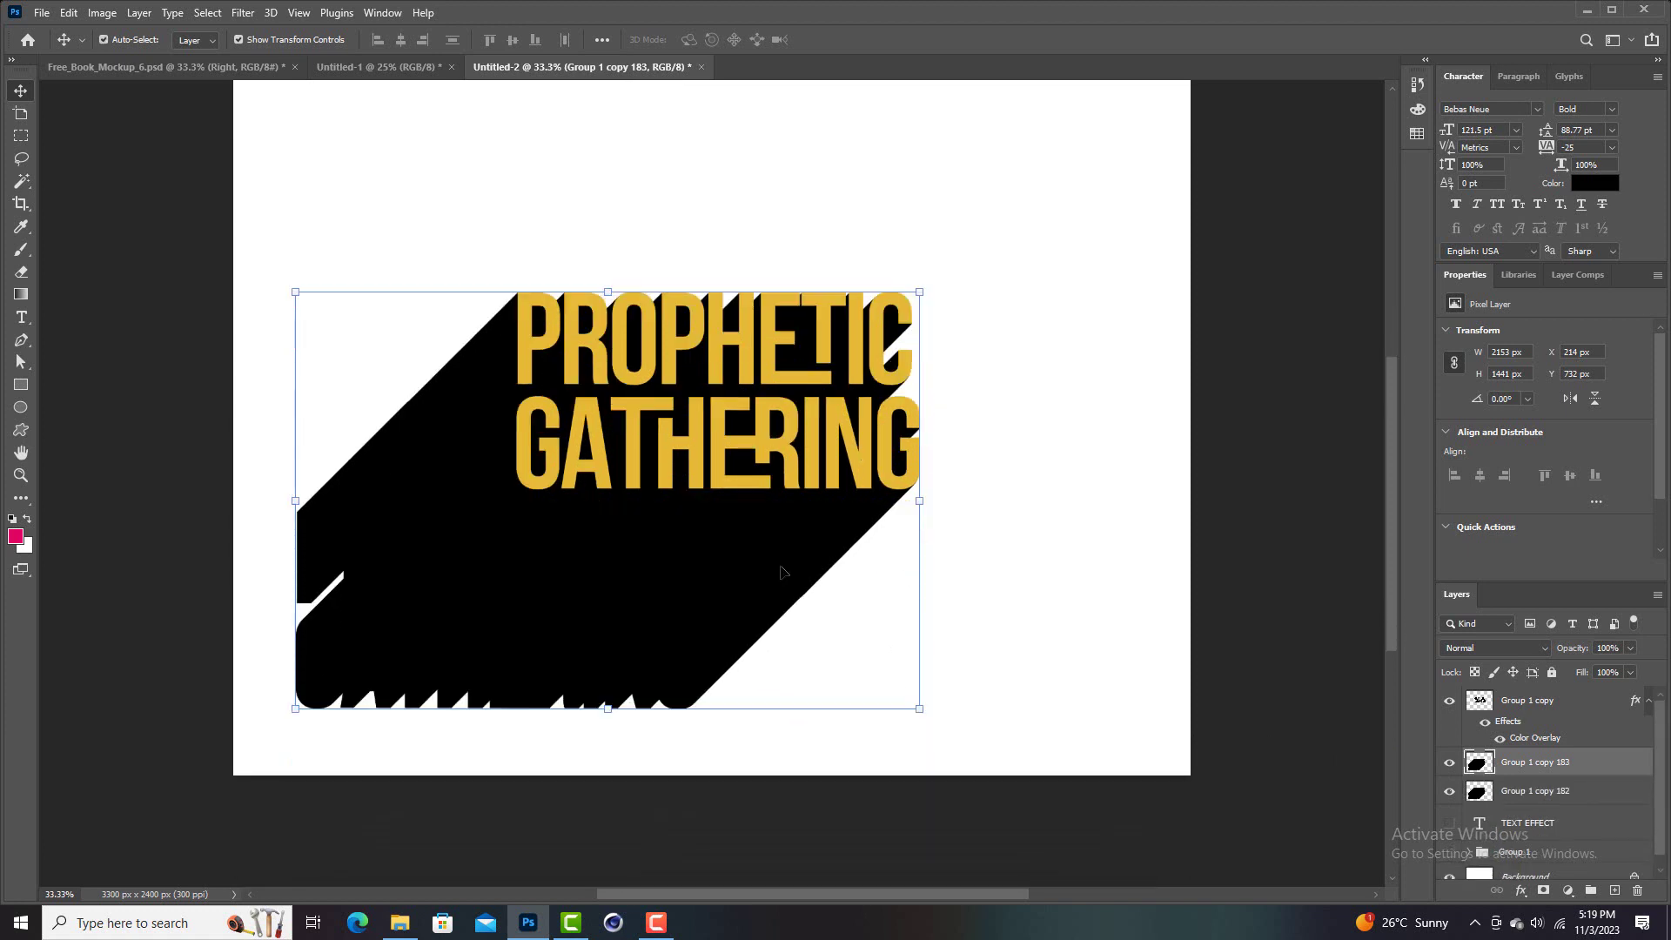
{"action": "left_click_drag", "start_coordinate": [596, 567], "coordinate": [441, 719]}
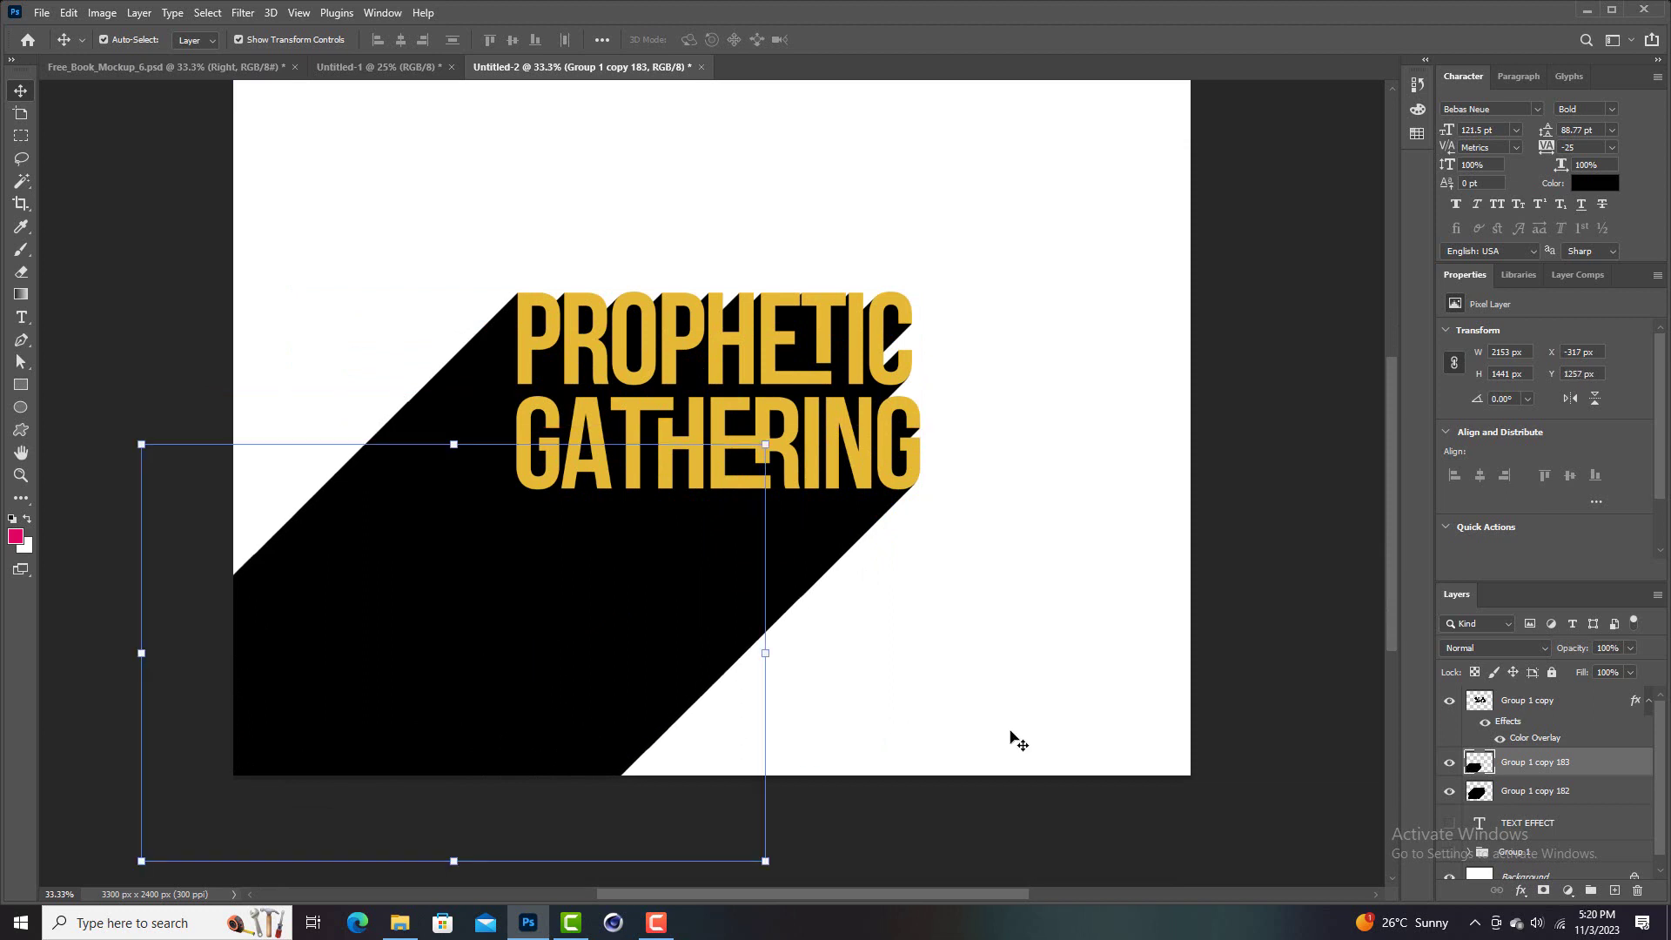
Scale the yellow lettering and both extrusion layers together to about 110.37% and move them about 57 px left and 15 px up
{"action": "left_click", "coordinate": [1536, 792]}
{"action": "left_click", "coordinate": [1539, 707], "text": "shift"}
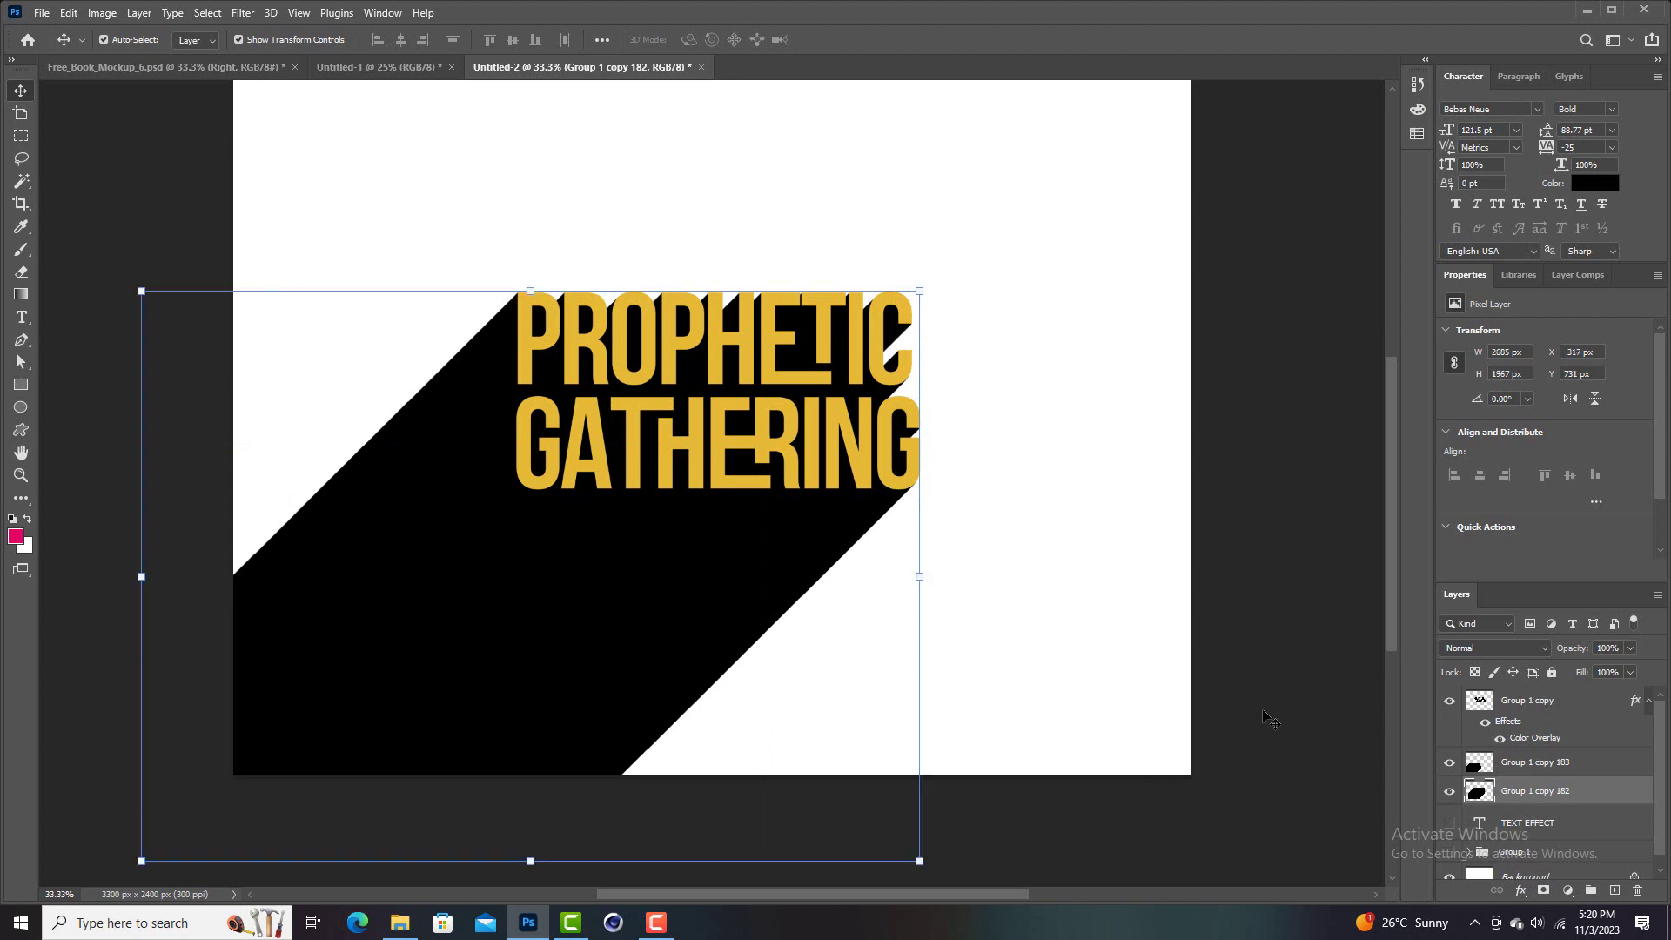
{"action": "left_click_drag", "start_coordinate": [922, 290], "coordinate": [1014, 174]}
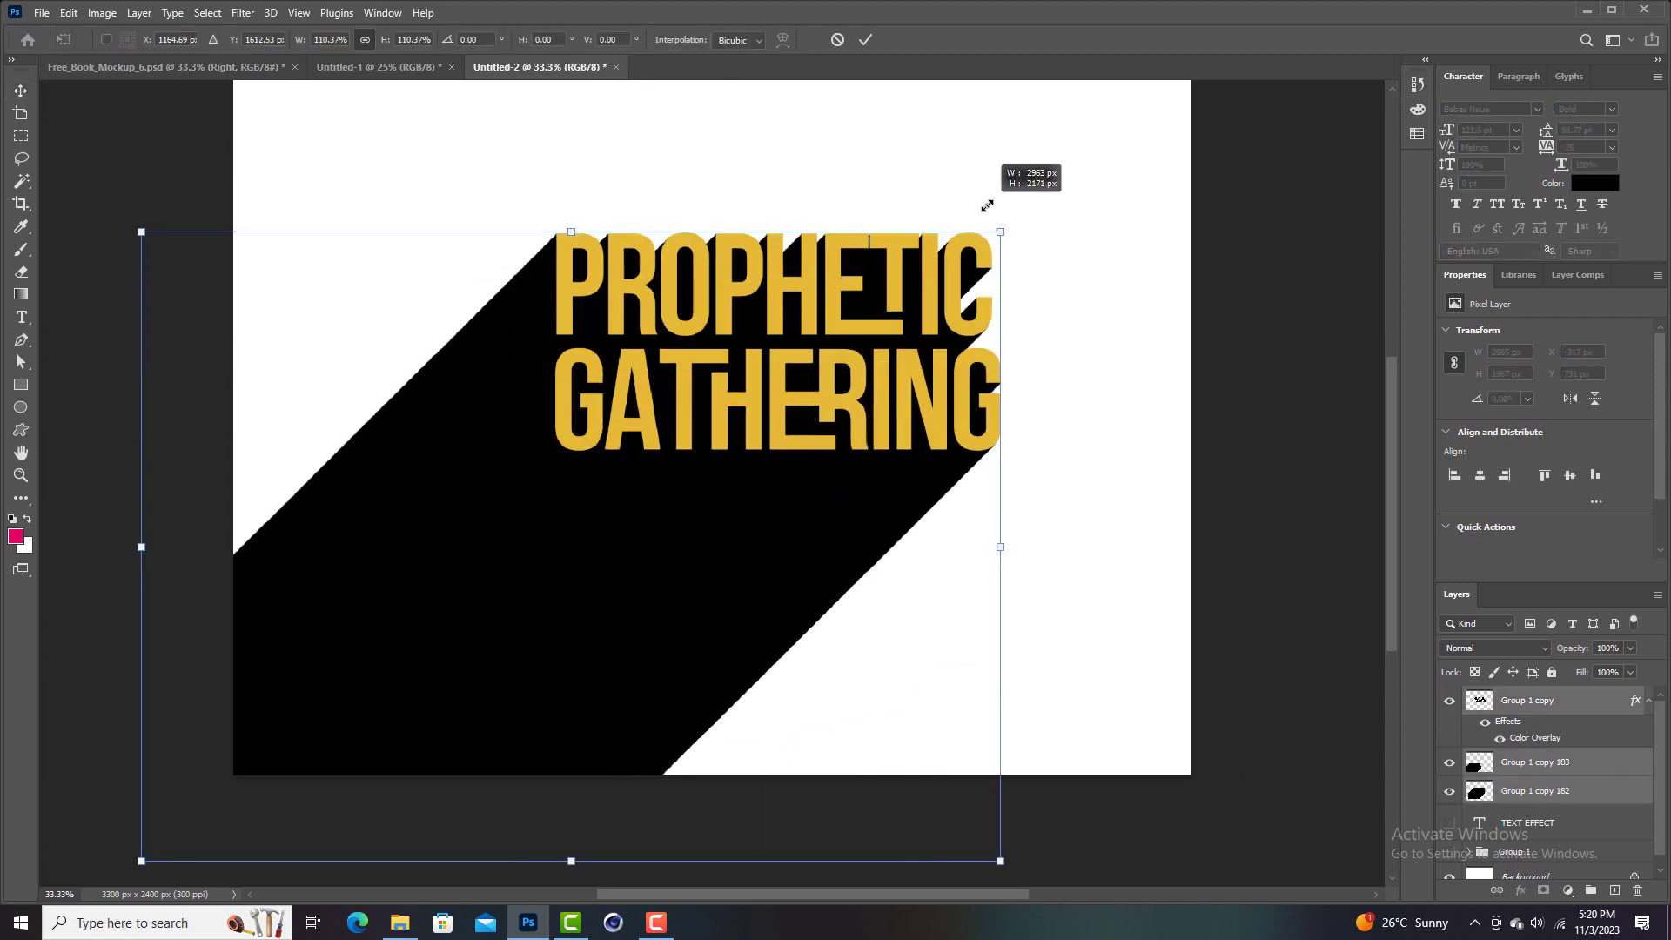
{"action": "left_click_drag", "start_coordinate": [898, 328], "coordinate": [881, 324]}
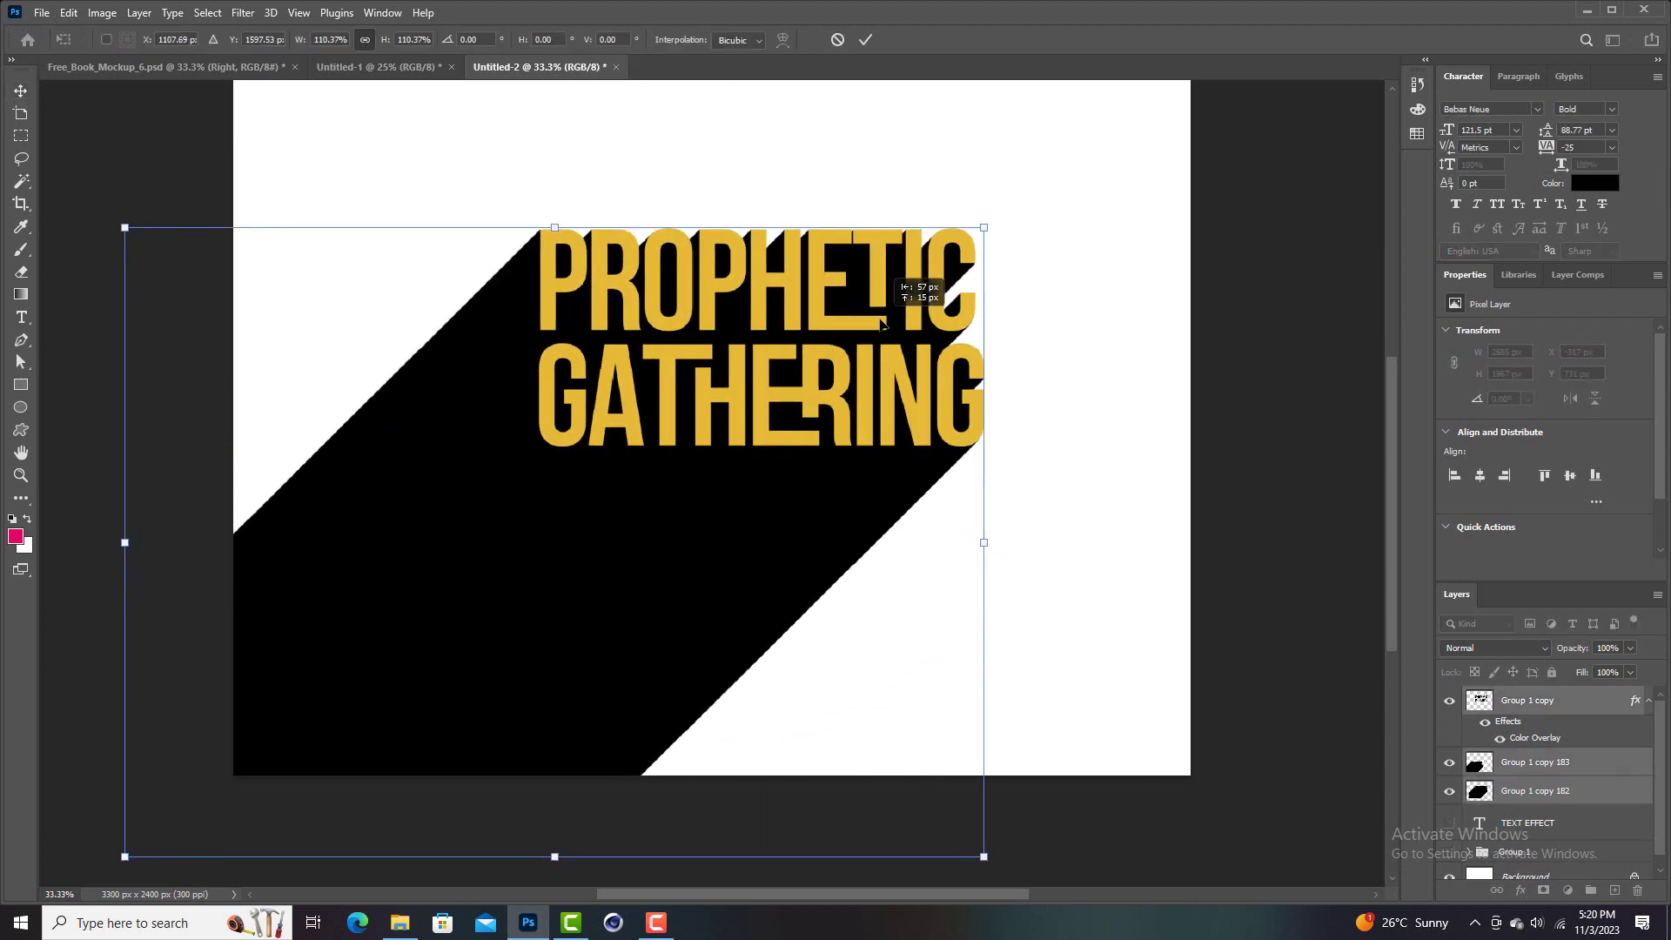
{"action": "left_click", "coordinate": [865, 39]}
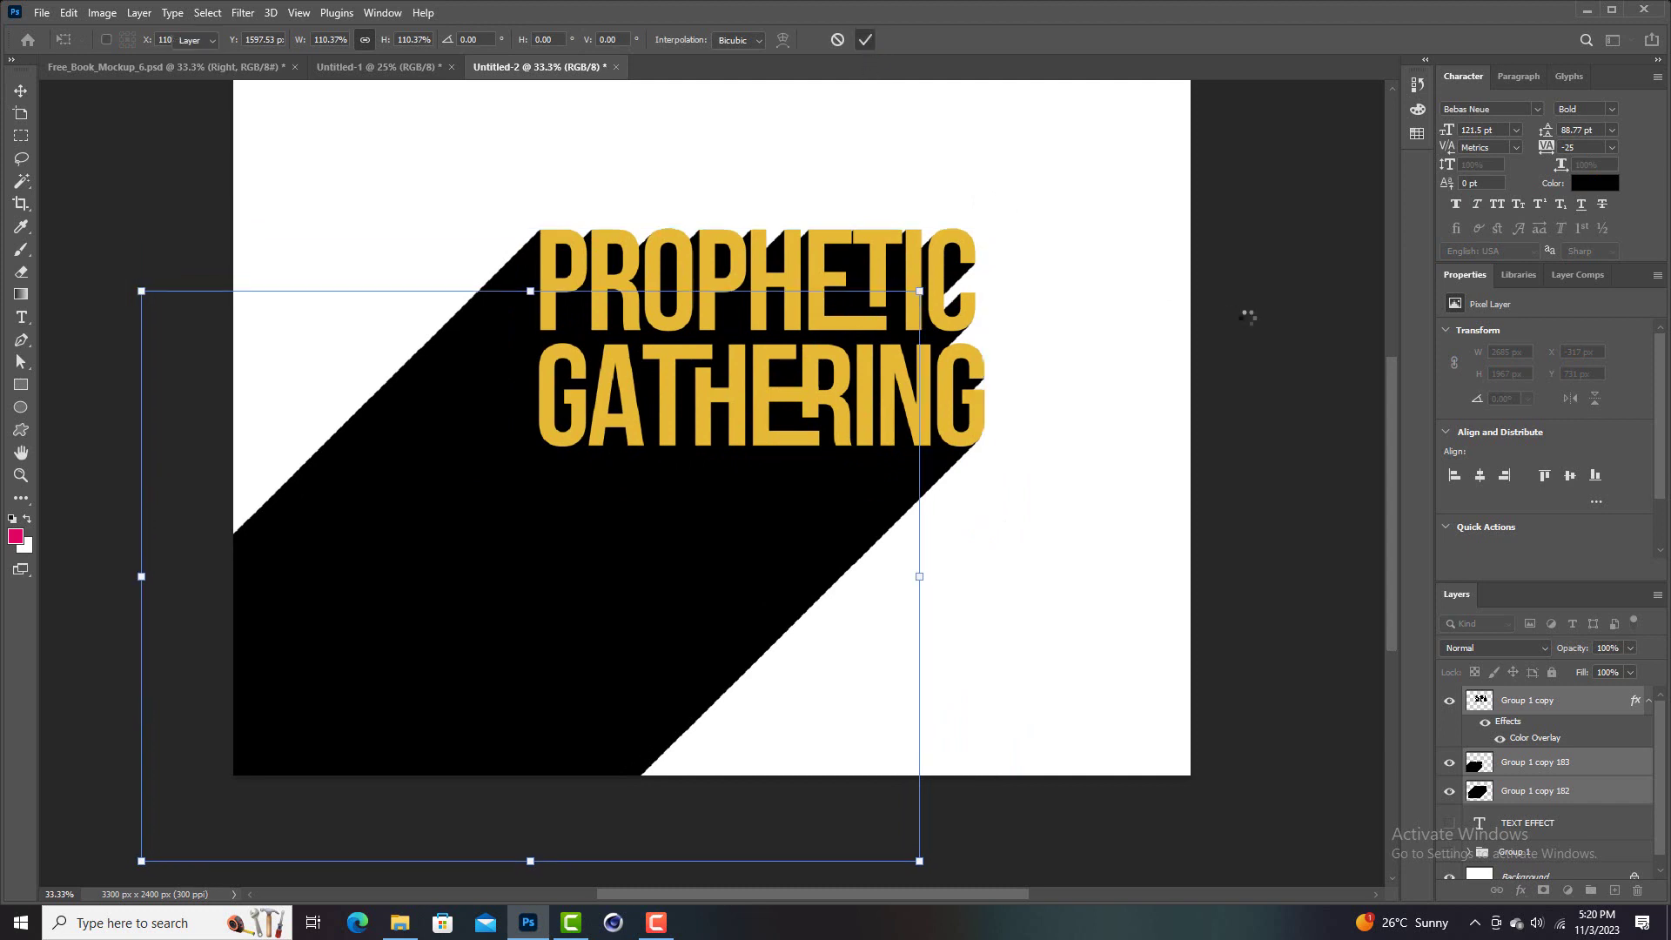
{"action": "left_click", "coordinate": [1281, 383]}
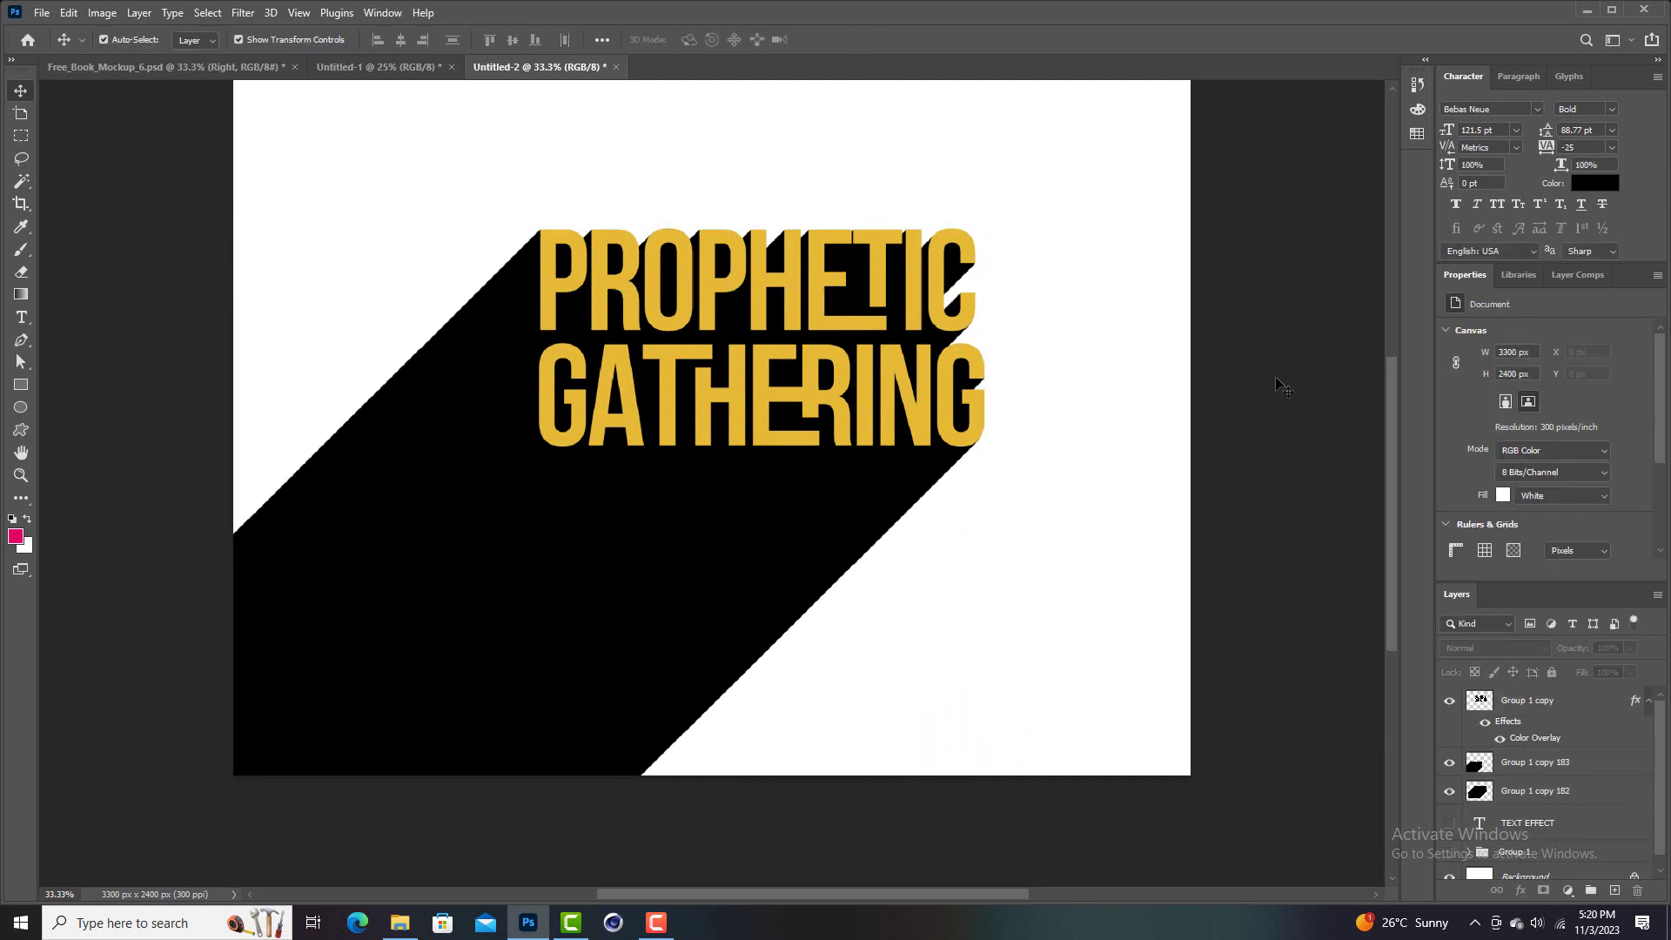
{"action": "scroll", "coordinate": [1282, 383], "scroll_direction": "up", "scroll_amount": 1}
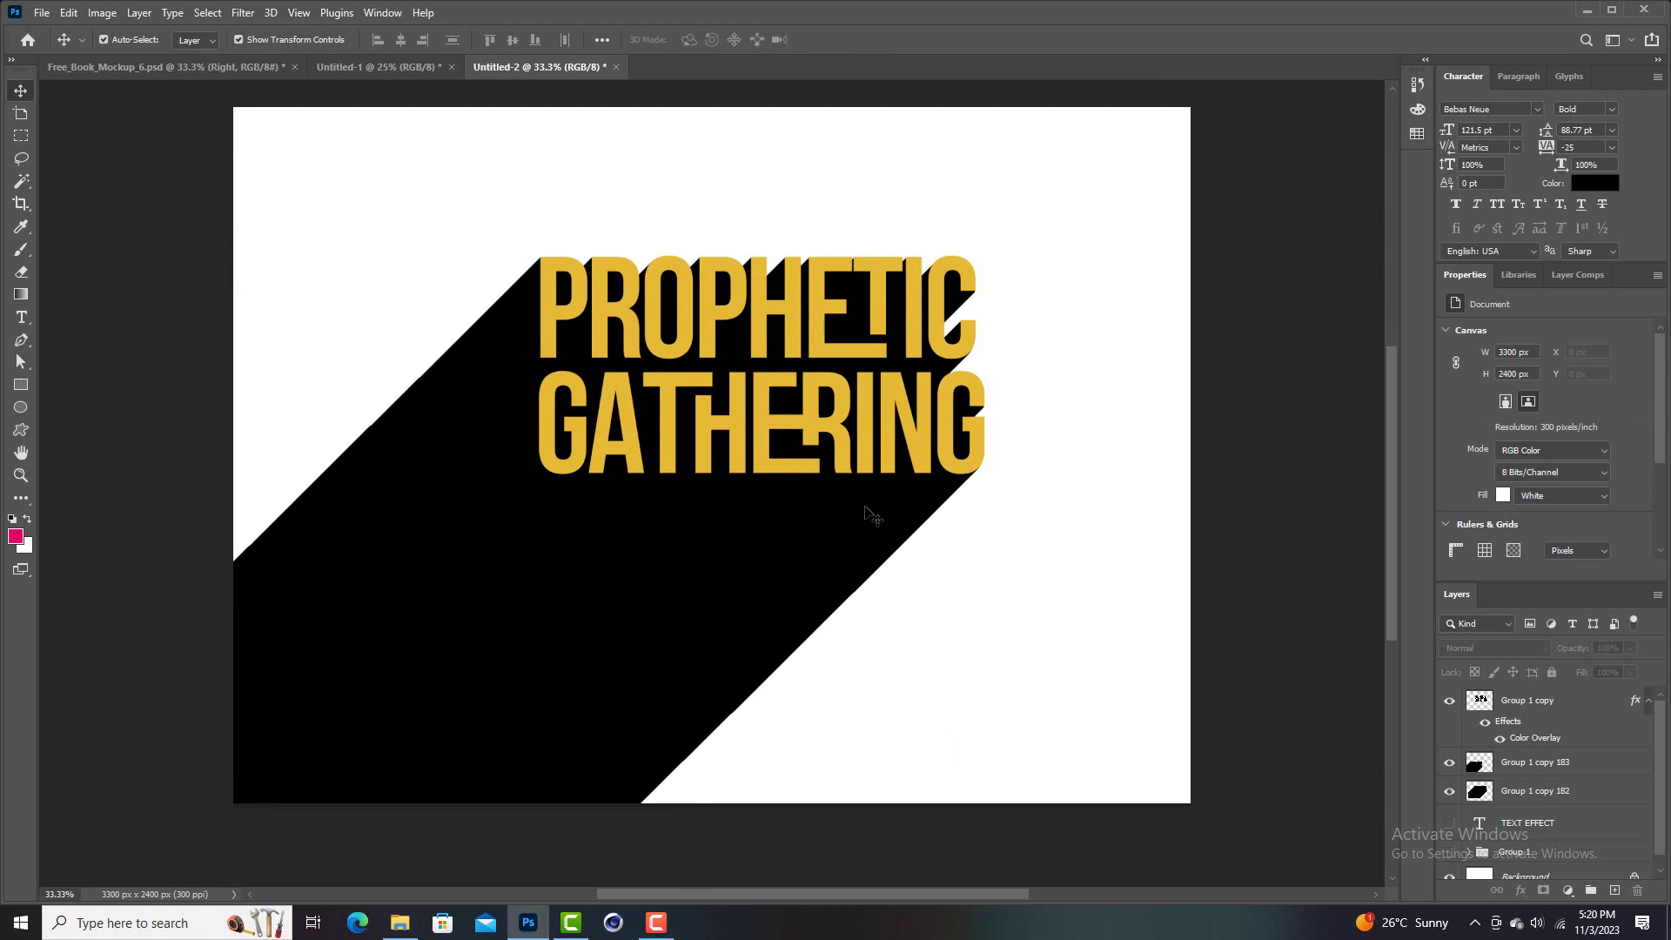
{"action": "left_click", "coordinate": [836, 536]}
{"action": "left_click", "coordinate": [1283, 535]}
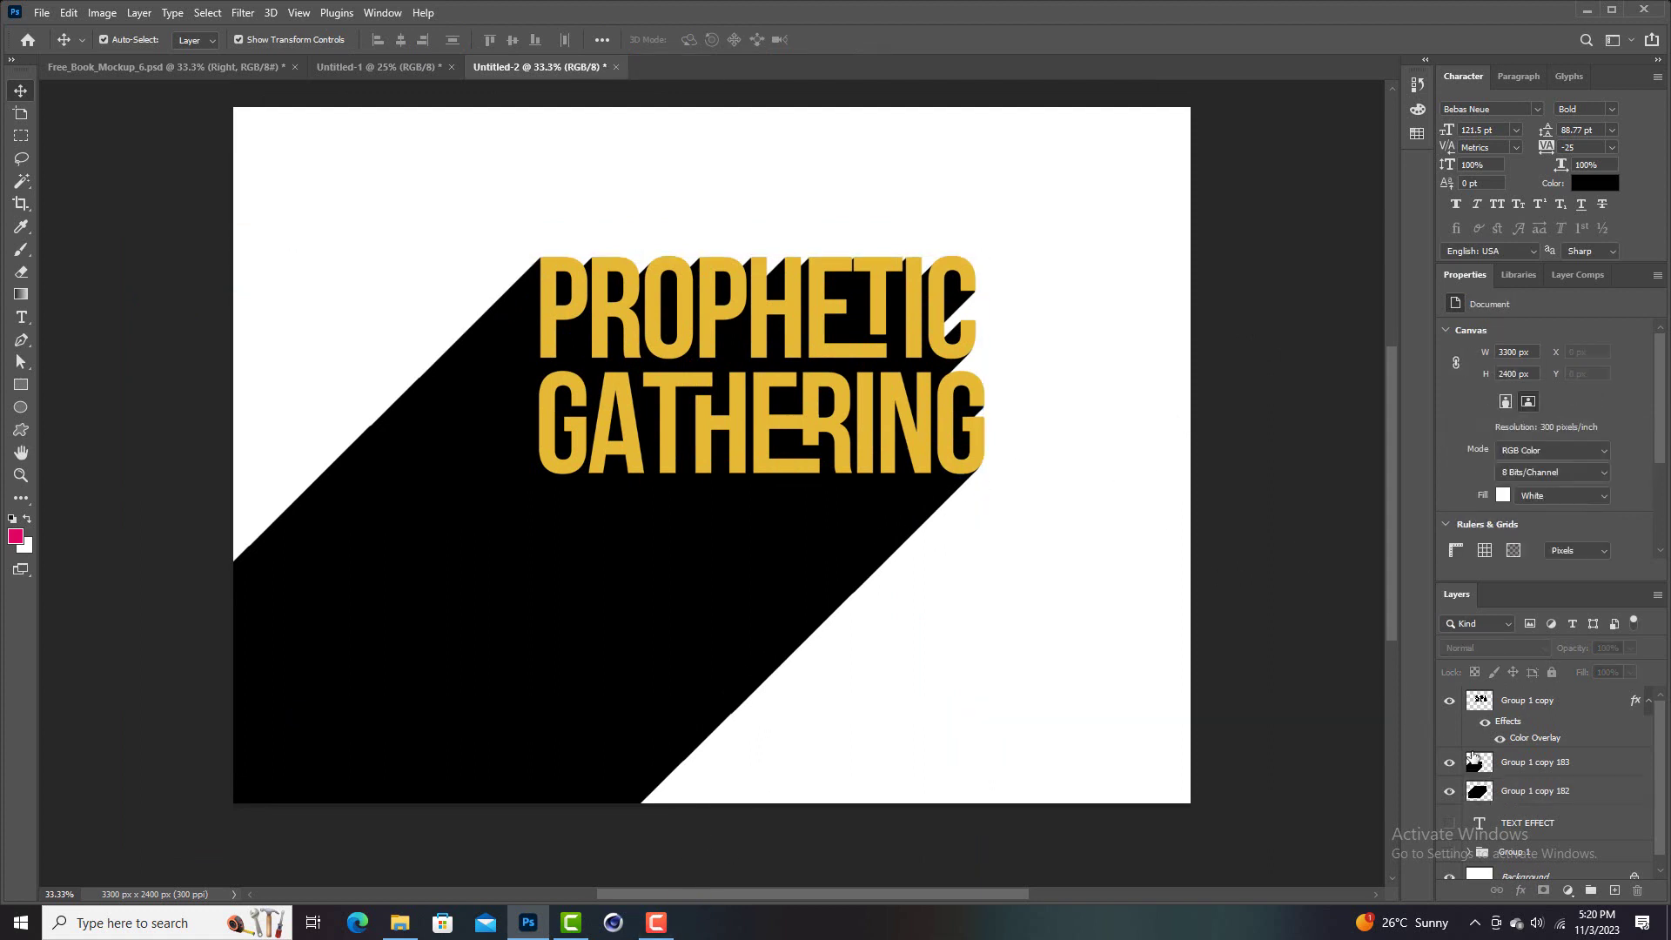
Merge the two black extrusion layers beneath the lettering into one layer
{"action": "left_click", "coordinate": [1536, 770]}
{"action": "left_click", "coordinate": [1530, 791], "text": "shift"}
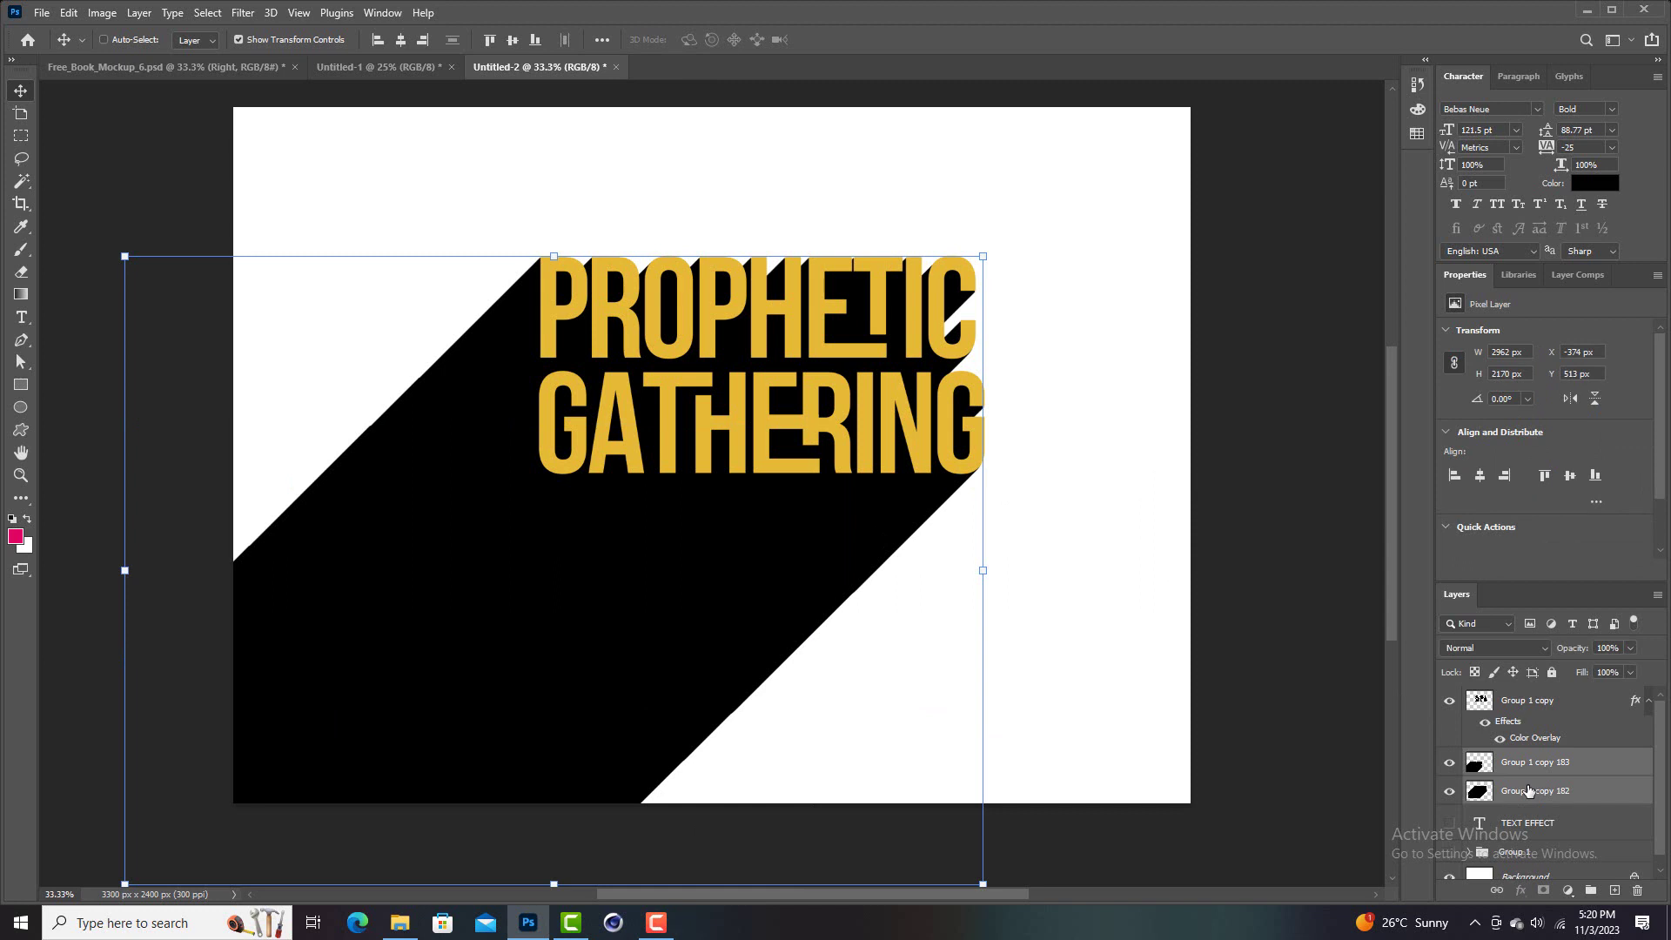
{"action": "key", "text": "ctrl+e"}
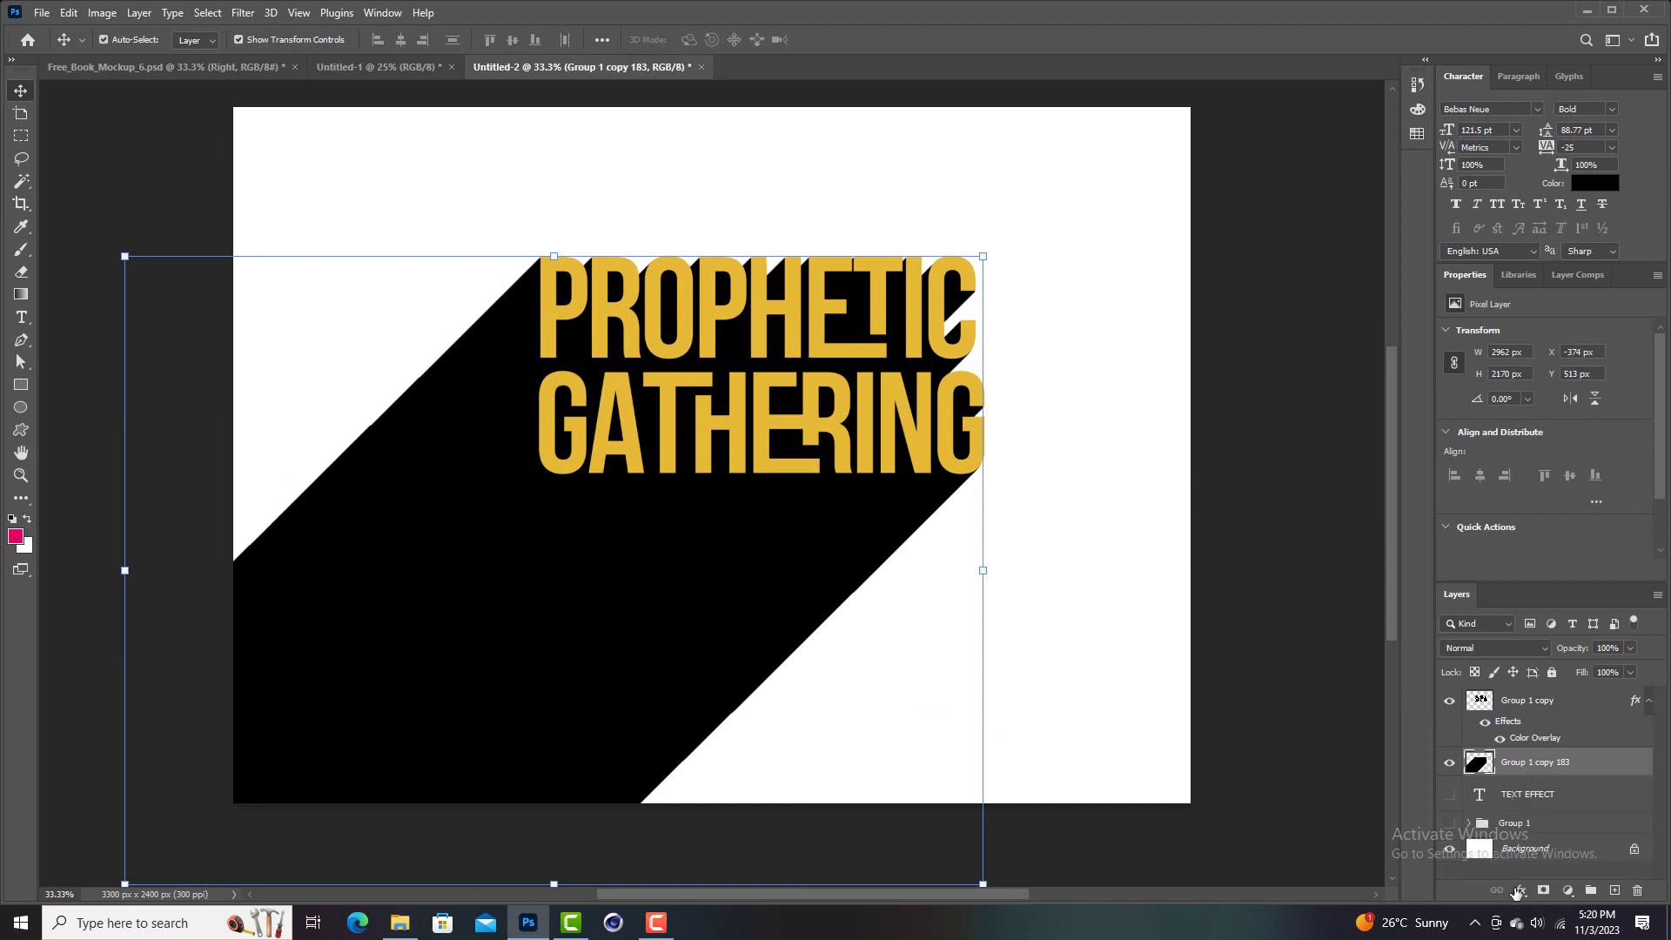
Apply a pinkish-red Color Overlay (#e63758) at 100% opacity to the merged extrusion layer
{"action": "left_click", "coordinate": [1522, 890]}
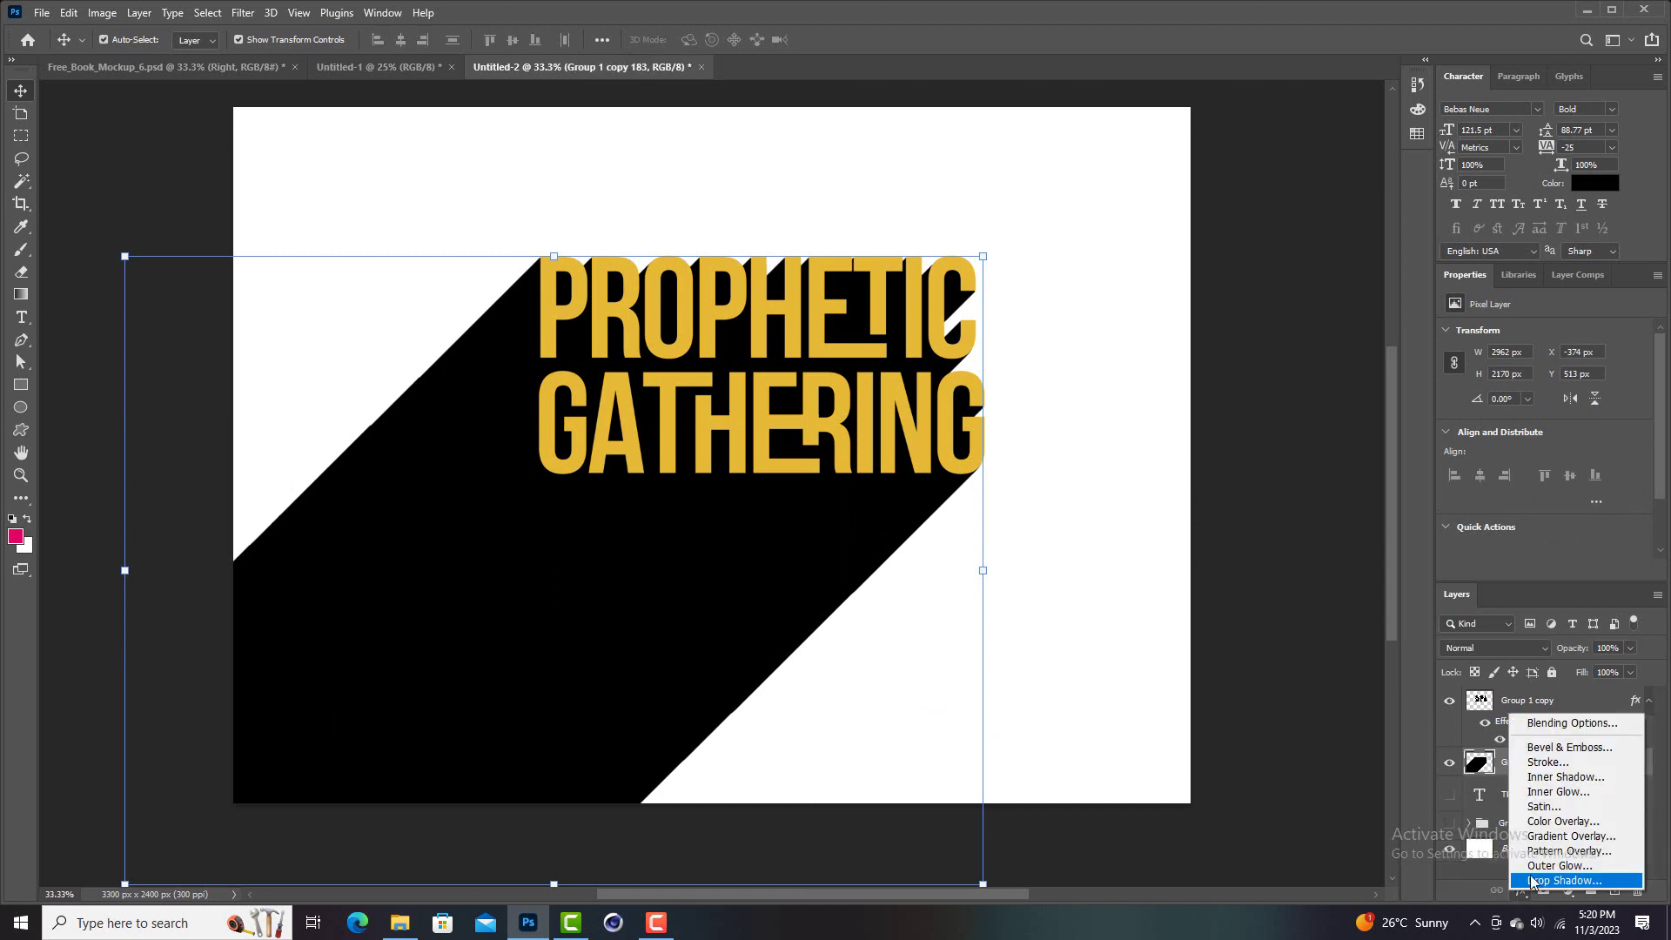
{"action": "left_click", "coordinate": [1561, 821]}
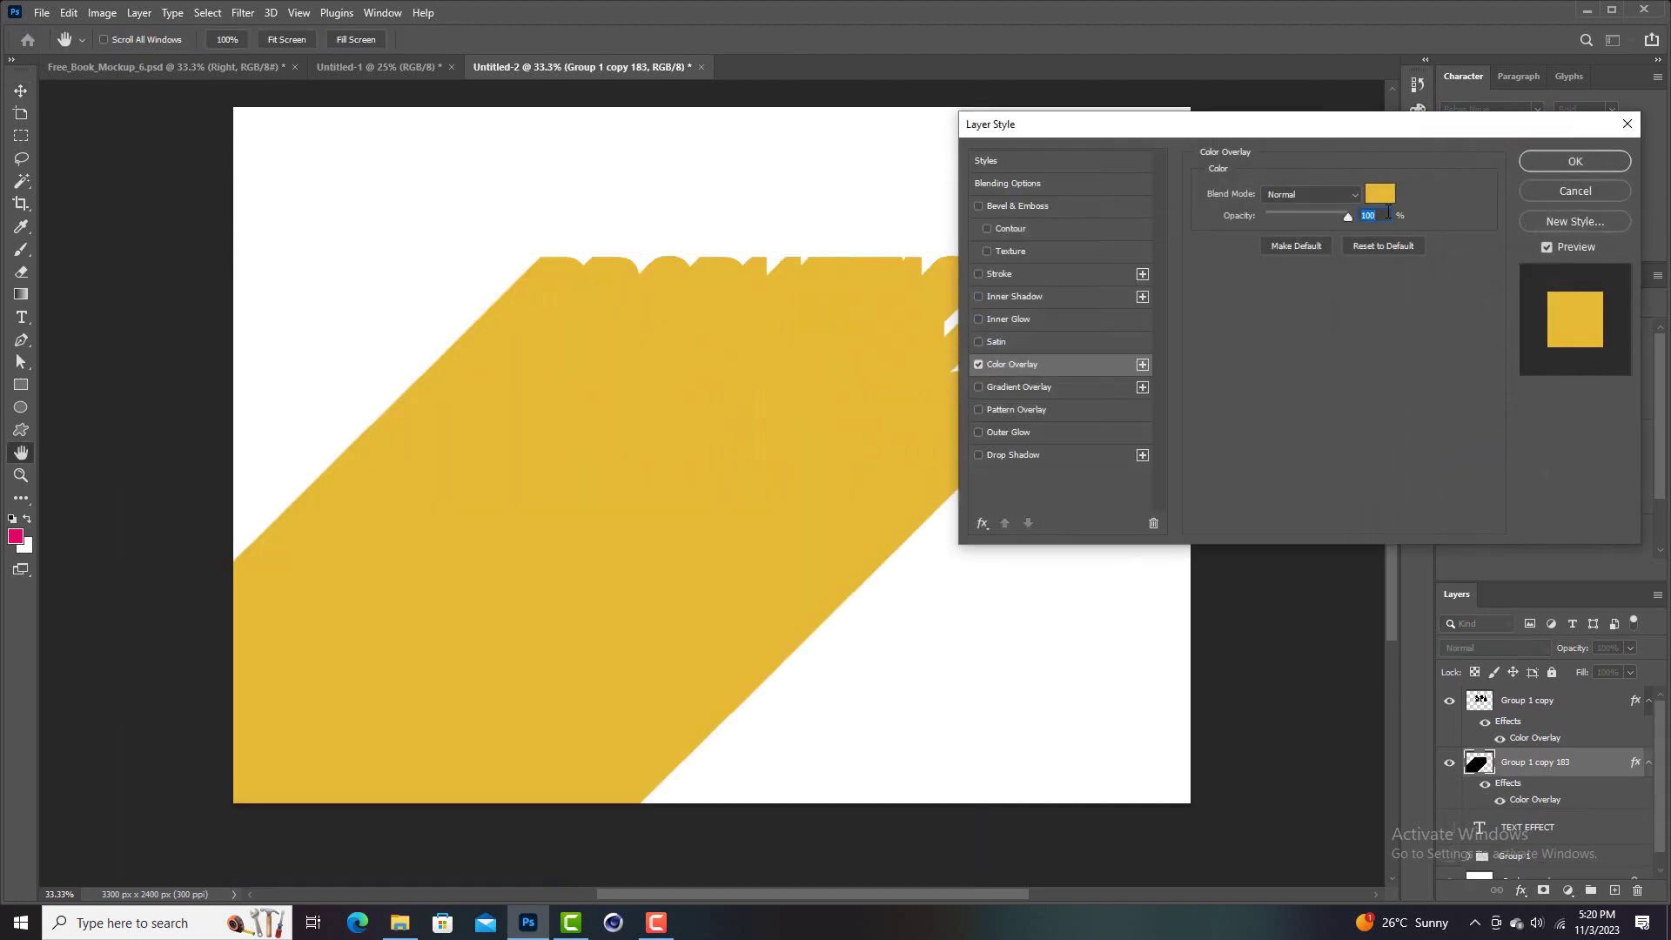
{"action": "left_click", "coordinate": [1381, 195]}
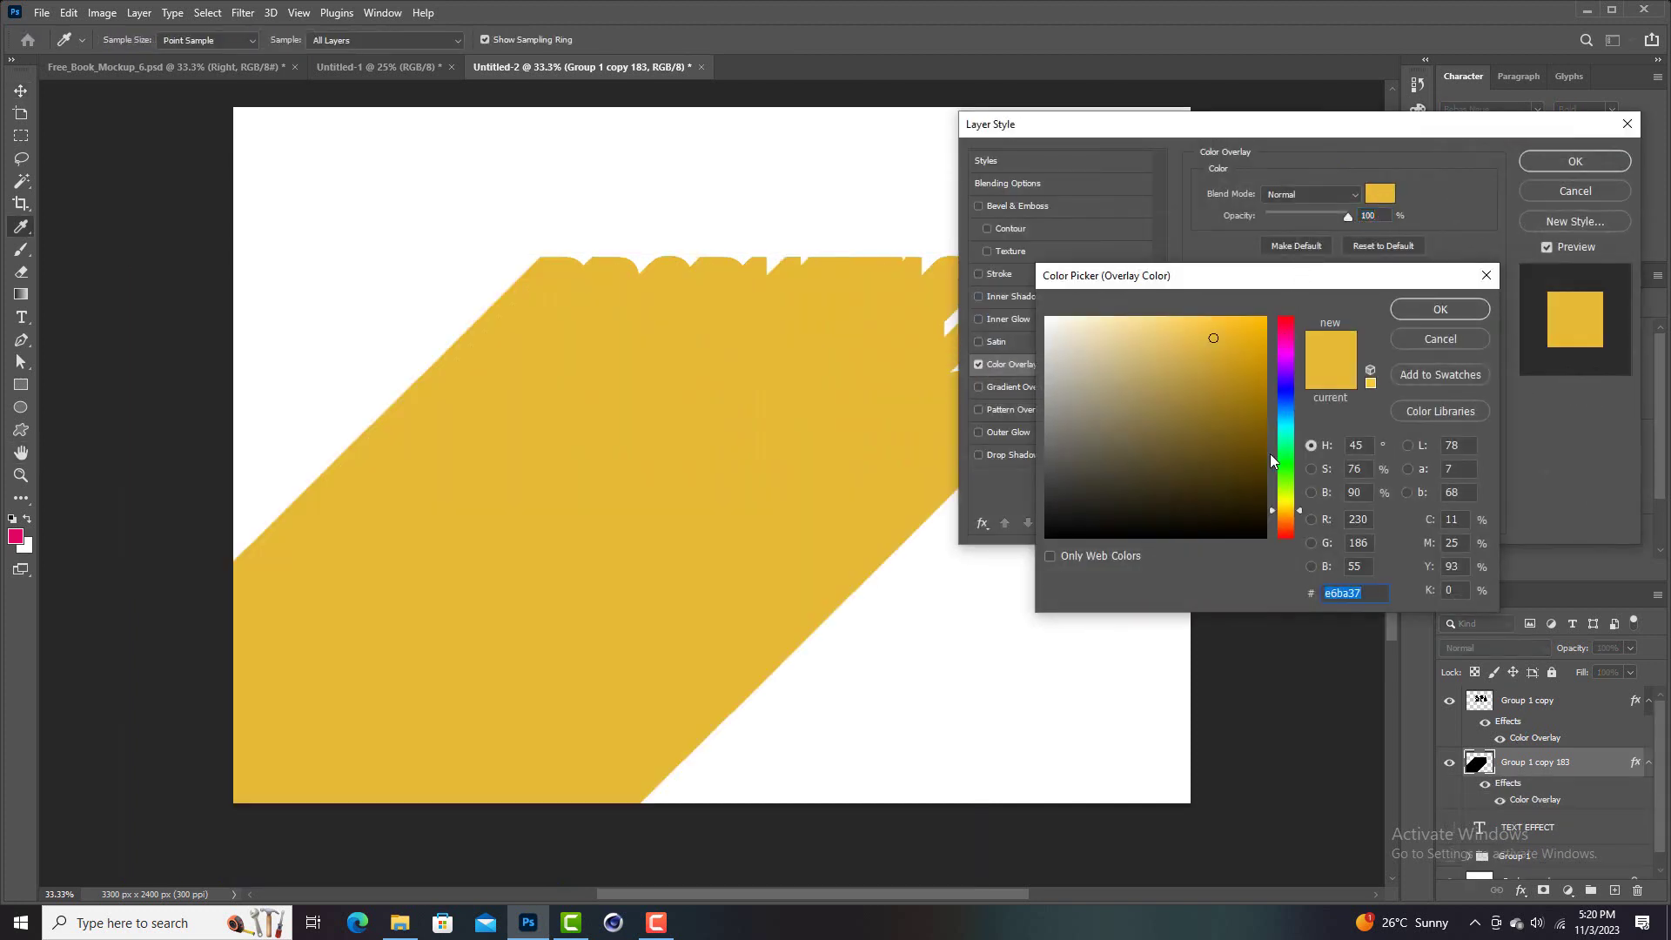
{"action": "left_click", "coordinate": [1288, 425]}
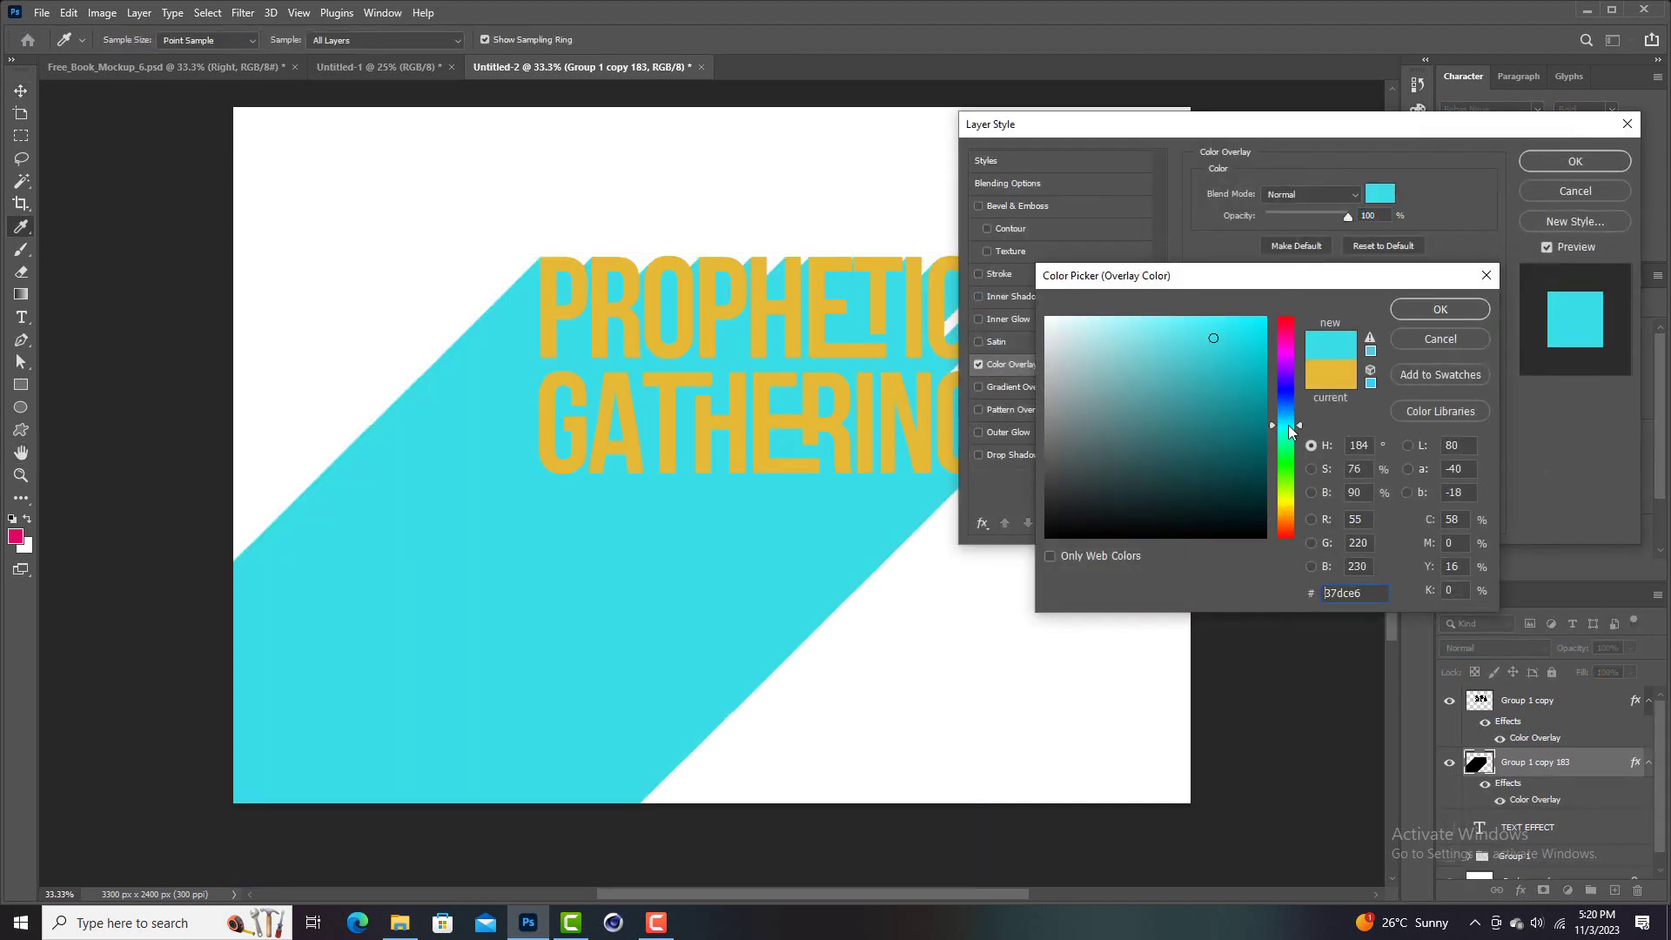
{"action": "left_click_drag", "start_coordinate": [1287, 341], "coordinate": [1285, 323]}
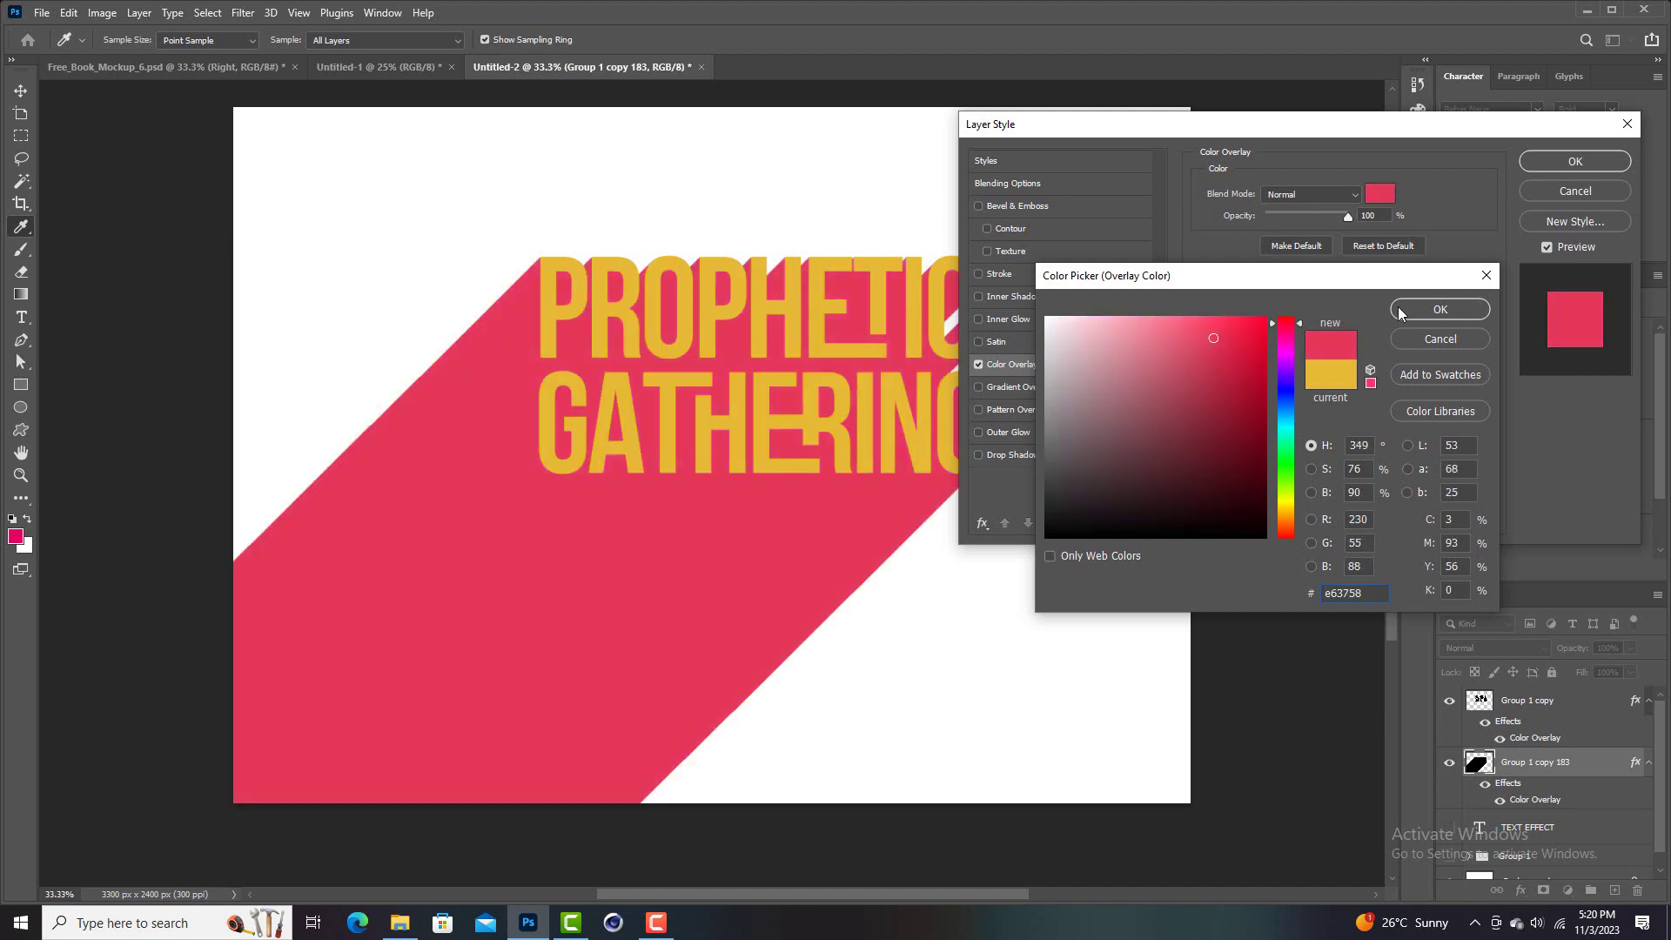
{"action": "left_click", "coordinate": [1441, 309]}
{"action": "left_click", "coordinate": [1558, 161]}
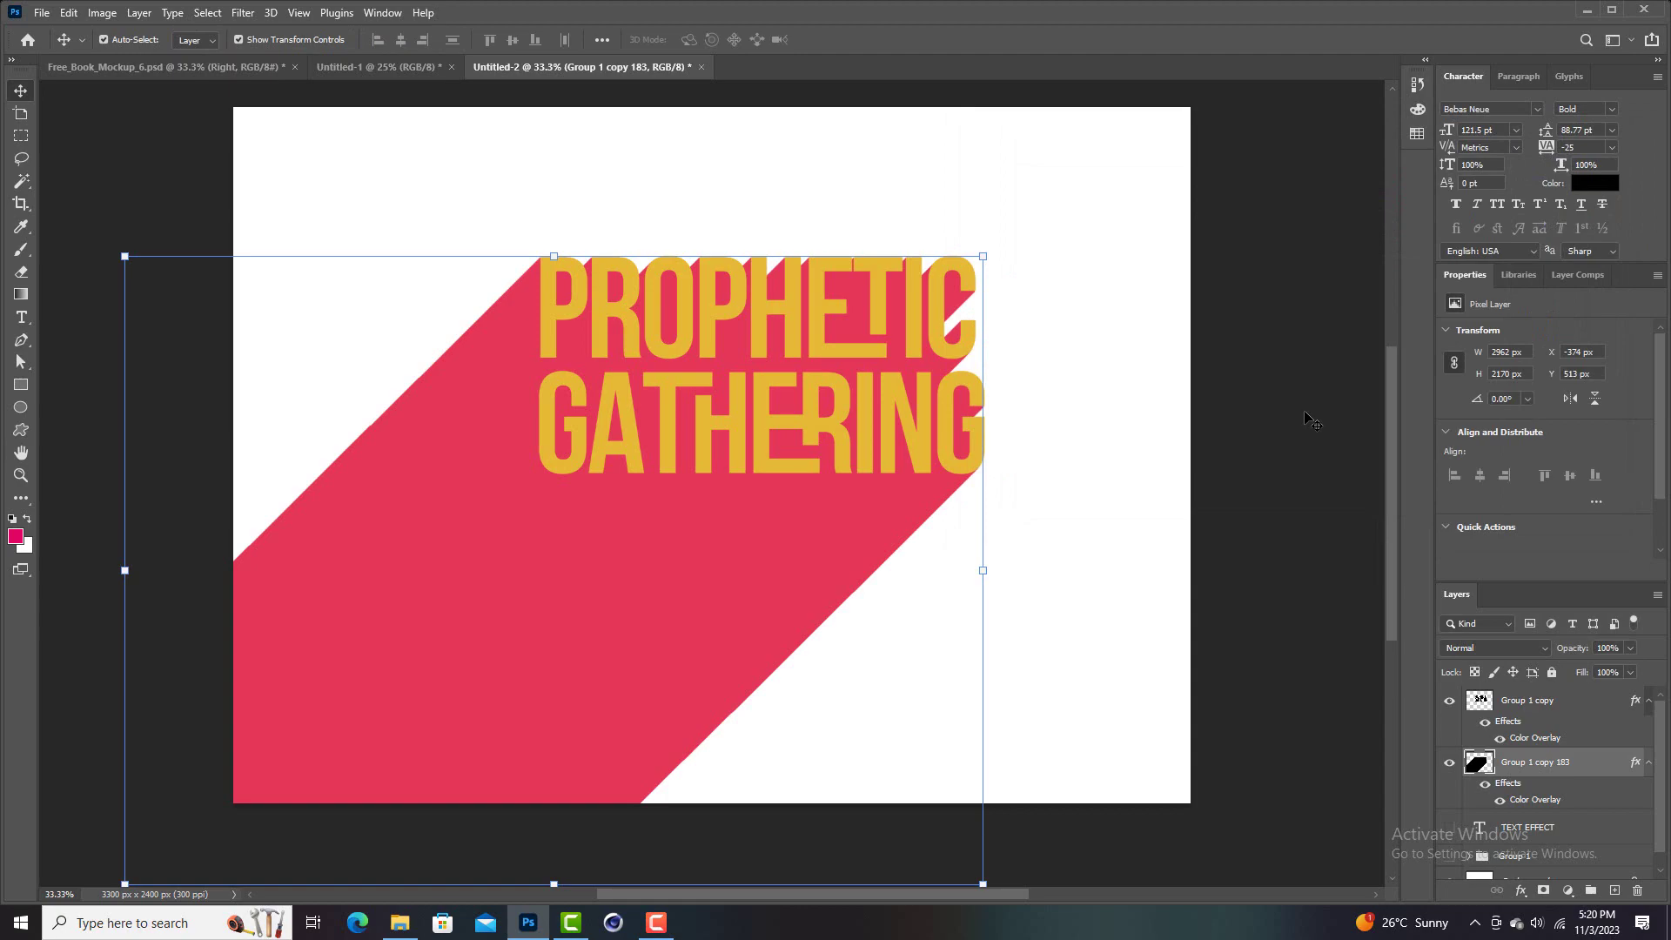